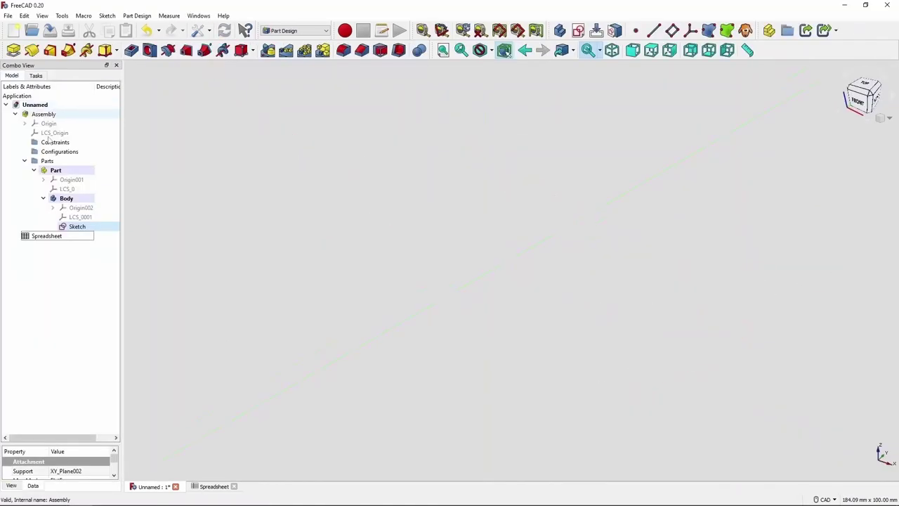
Enter sheet thicknesses 27, 20, 14, 10 under headers a–d and colour the row green.
key(ctrl+Tab)
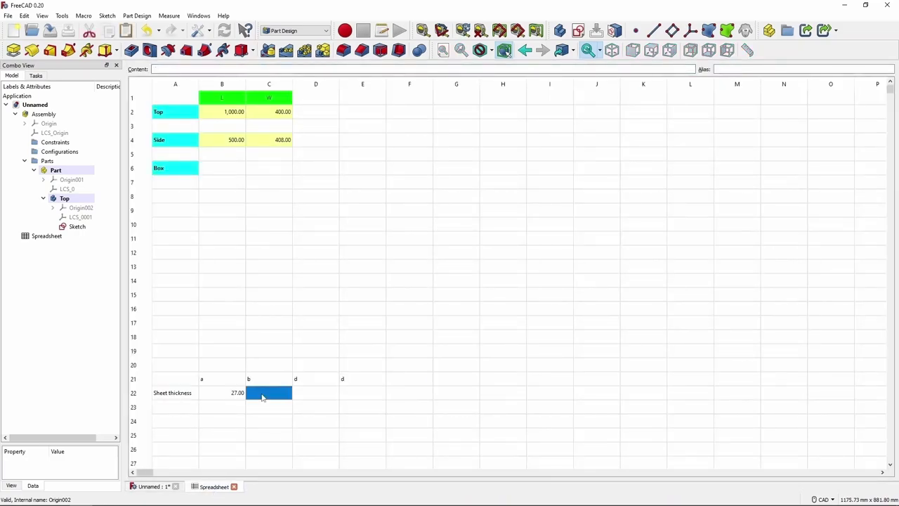
key(Return)
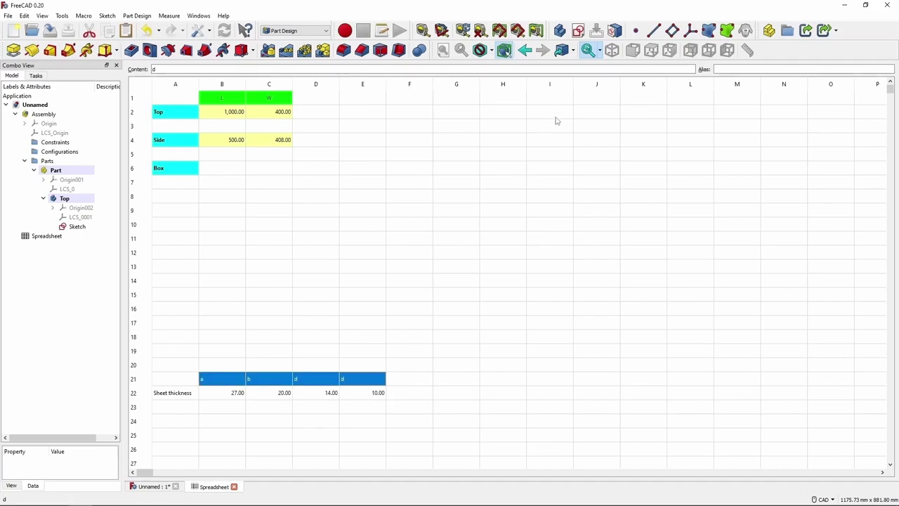
click(752, 51)
click(175, 393)
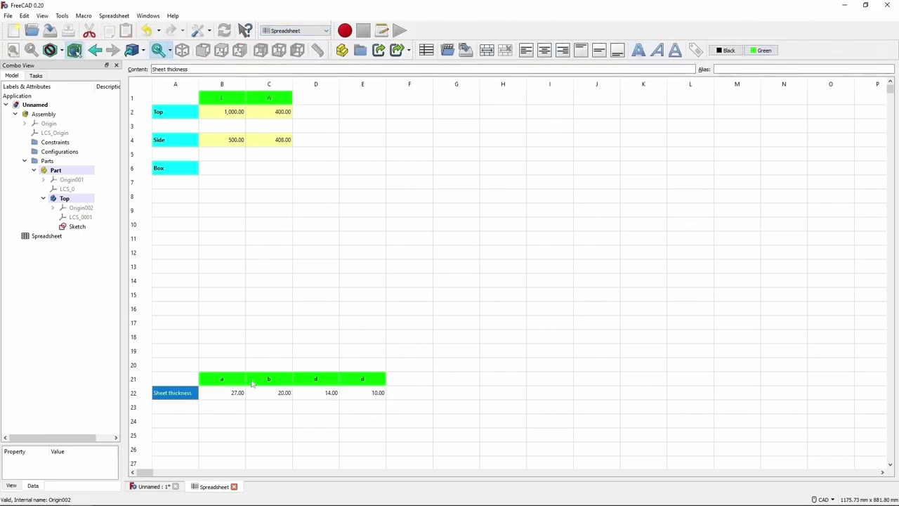
Alias the thickness cells sta–std, then return to 3D view with the desk top sketch selected.
click(801, 69)
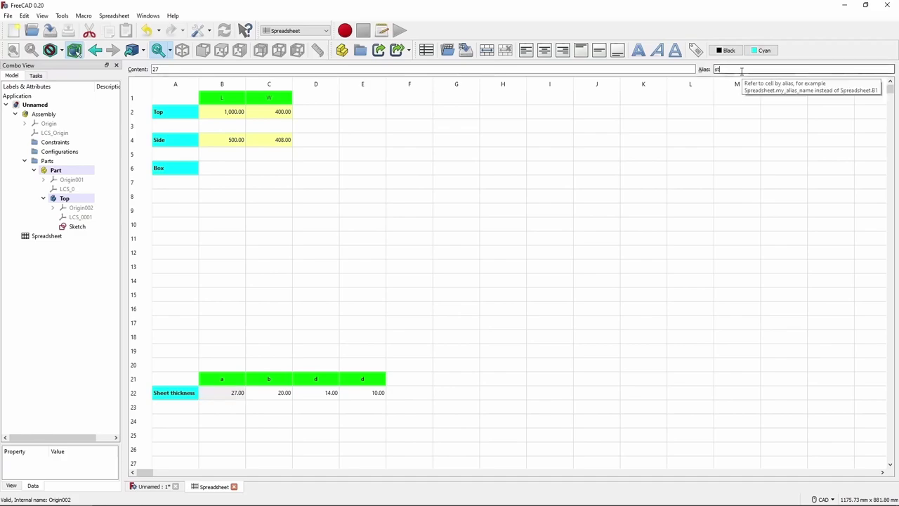
text(stb)
key(Return)
text(c)
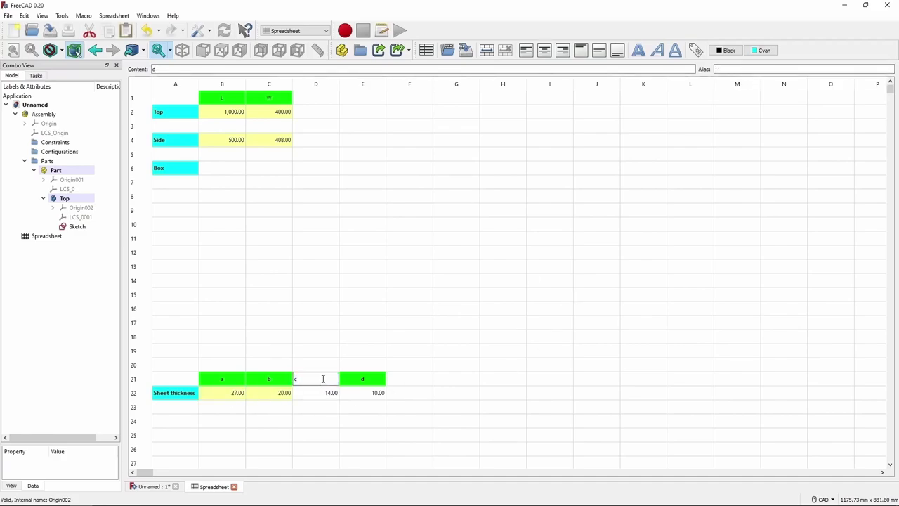
key(Return)
key(Tab)
key(Return)
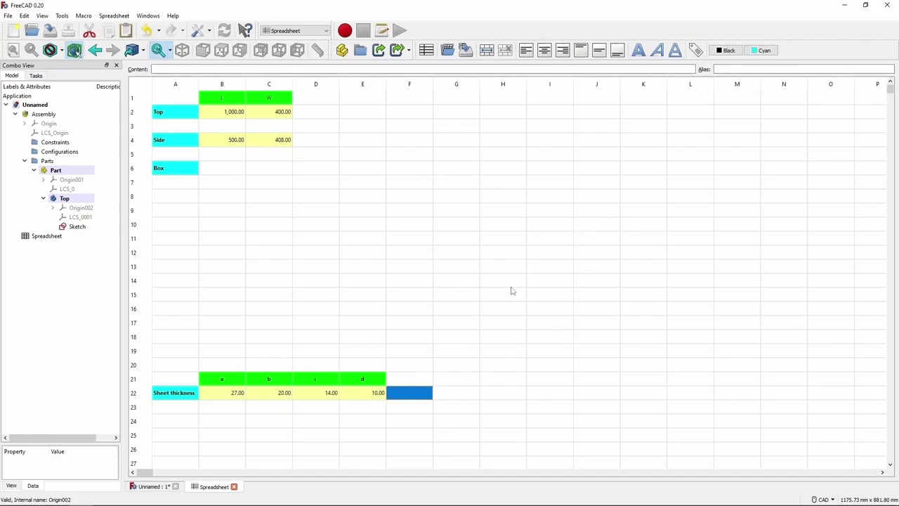
click(152, 486)
click(77, 226)
Pad the desk top sketch with a spreadsheet-driven thickness formula.
click(295, 30)
click(281, 147)
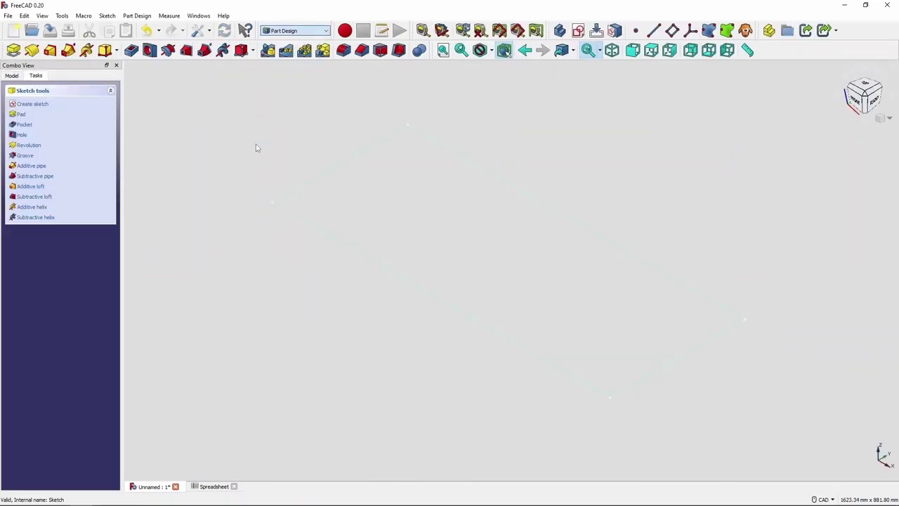
click(13, 49)
click(105, 145)
text(d)
key(Return)
key(Return)
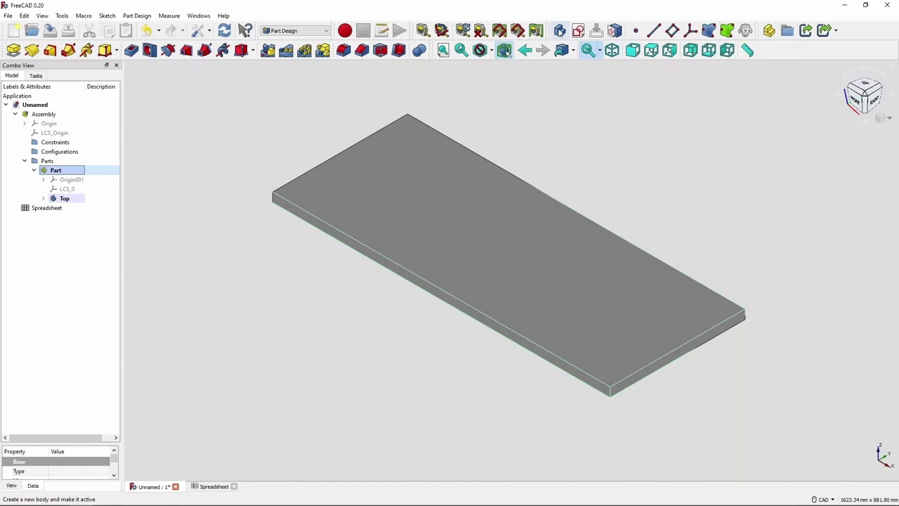
Create a new Side body and start a sketch in it, viewed as wireframe.
click(14, 49)
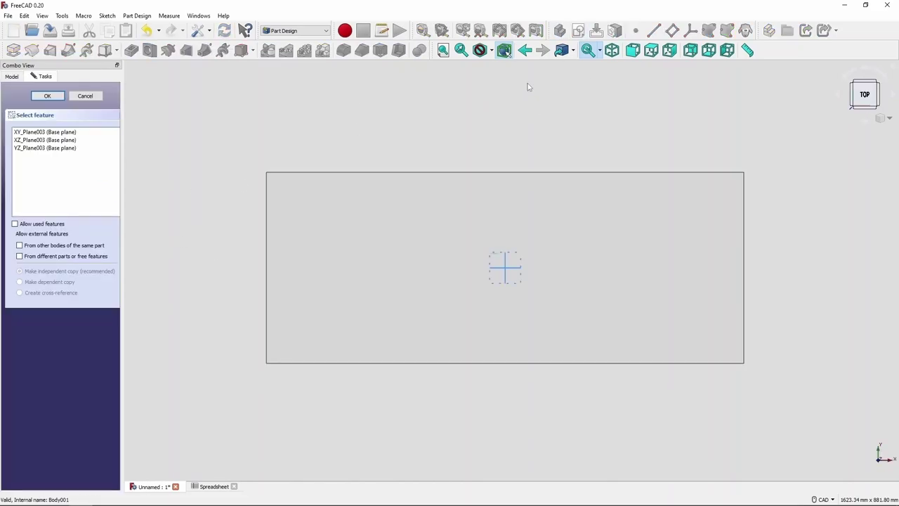
click(491, 49)
click(501, 96)
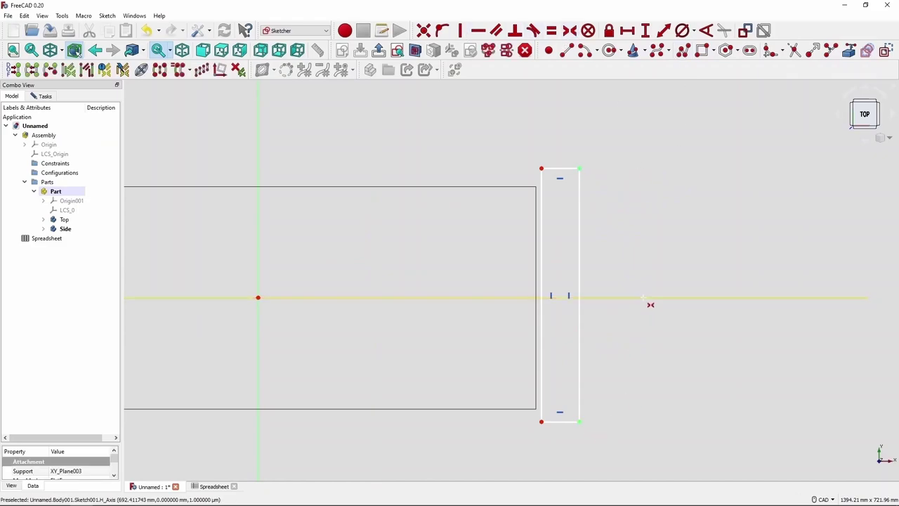
Dimension the side rectangle with Spreadsheet.sta, Spreadsheet.length and Spreadsheet.width formulas.
click(578, 297)
text(l=Spreadsheet.sta)
key(Return)
key(Return)
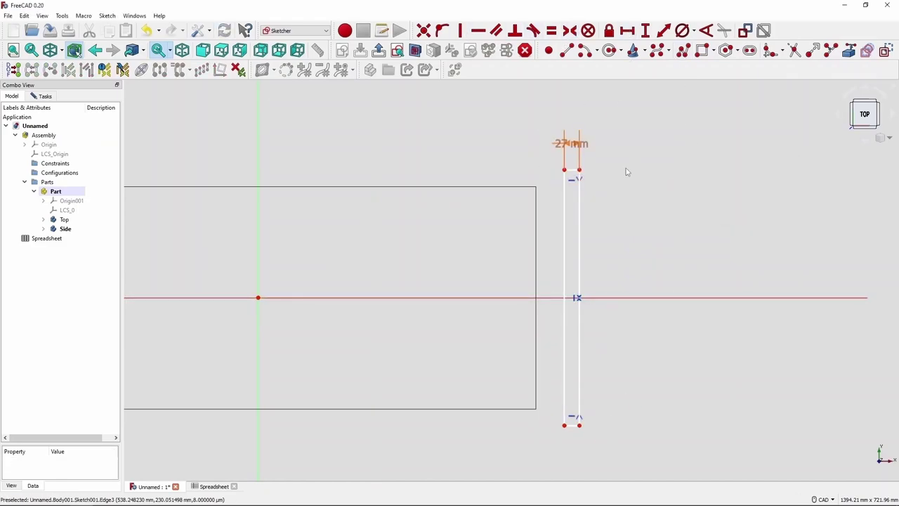
text(i=Spreadsheet.length)
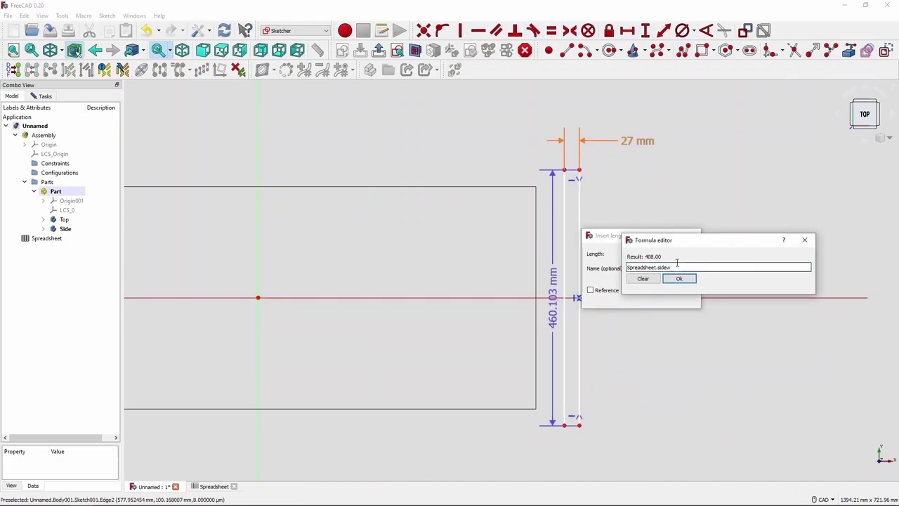
key(Return)
key(Return)
scroll(503, 158, down, 1)
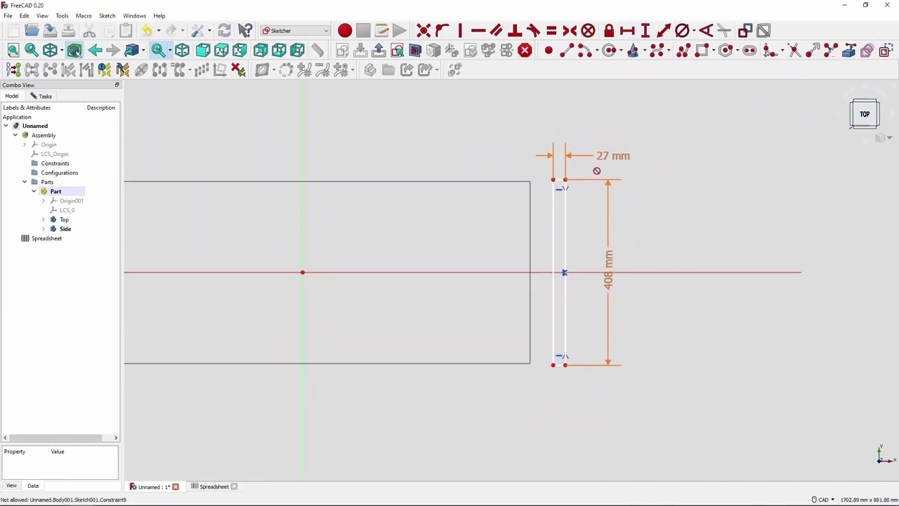
scroll(596, 170, up, 1)
click(567, 162)
text(l=Spreadsheet.)
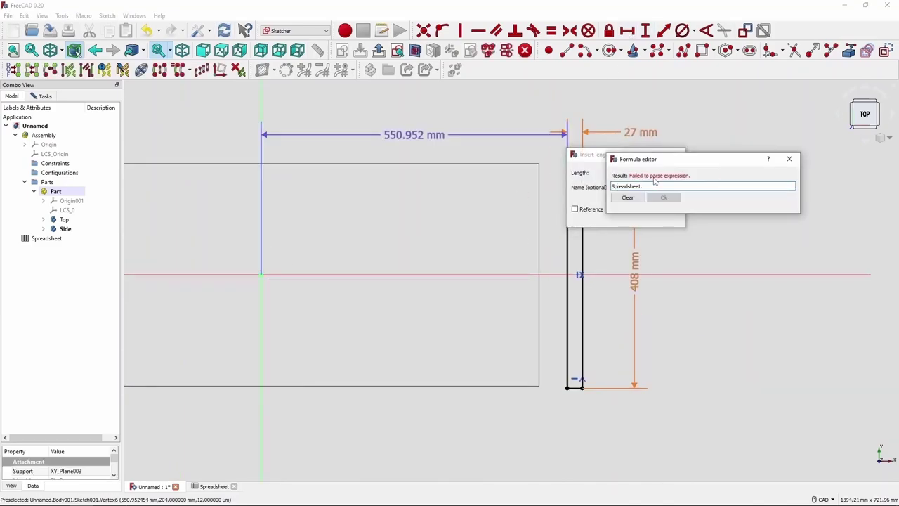
text(width)
key(Return)
key(Return)
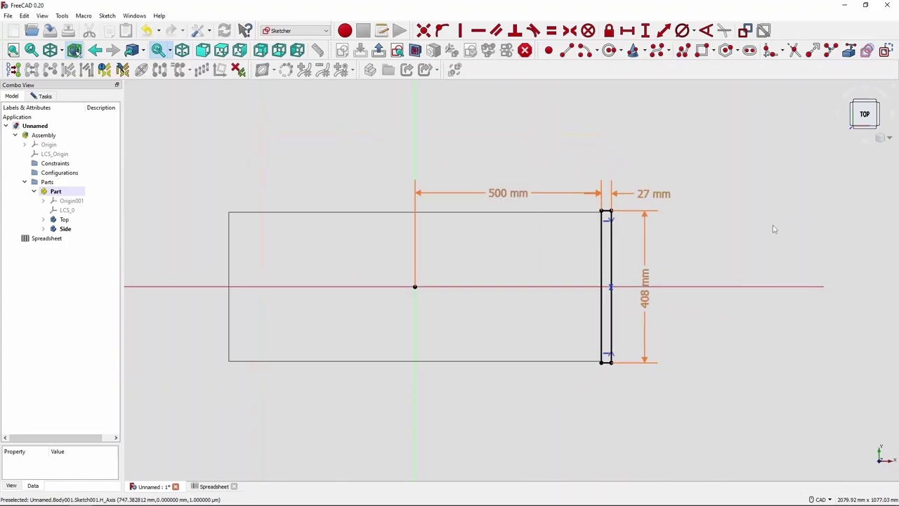
Pad the side sketch with Two dimensions, lengths Spreadsheet.sidel and Spreadsheet.sidew.
click(105, 132)
click(70, 177)
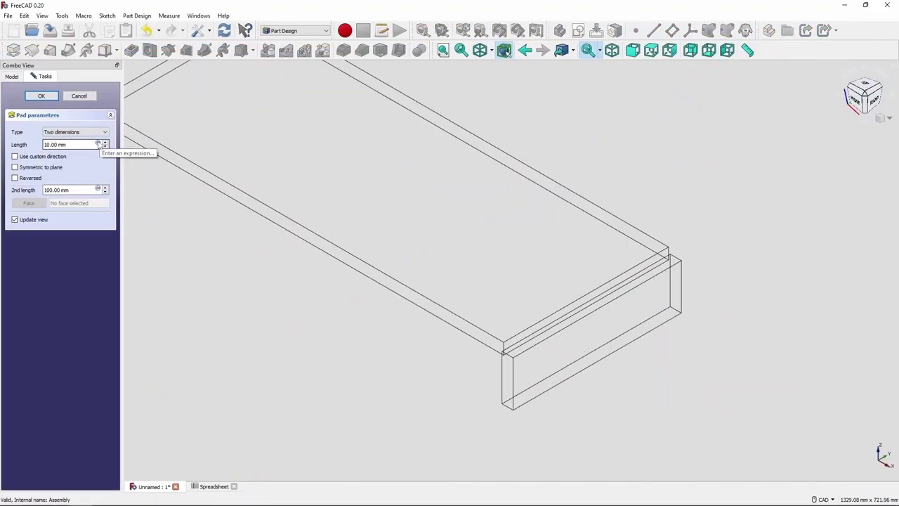
click(98, 189)
text(Spreadsheet.height)
key(Return)
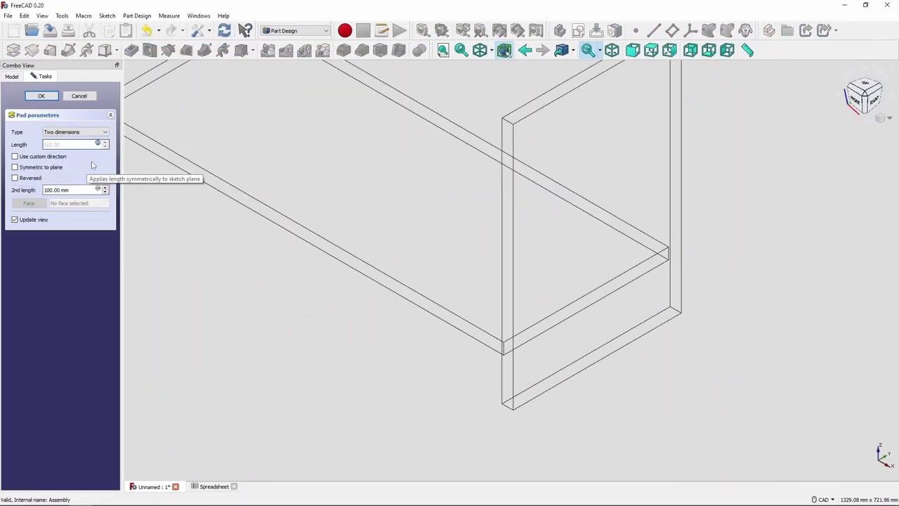
click(98, 143)
text(Spreadsheet.sidel)
key(Return)
click(97, 189)
text(Spreadsheet.side)
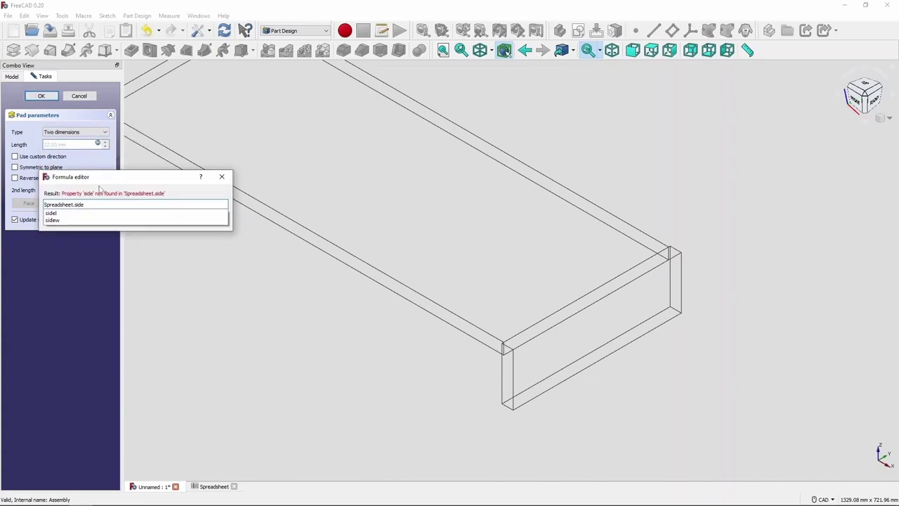
text(w)
key(Return)
key(Return)
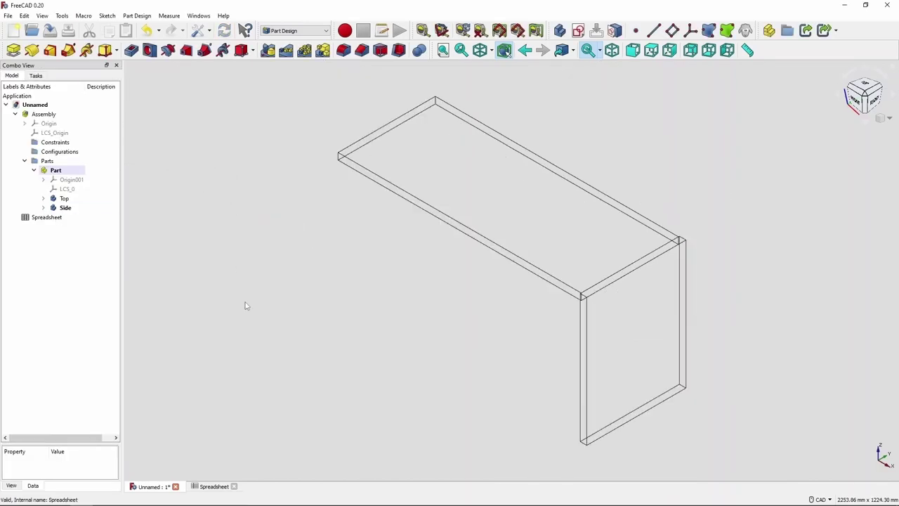
Clone the Side body as Side2 and move it into the desk Part.
drag(119, 281, 208, 281)
click(65, 208)
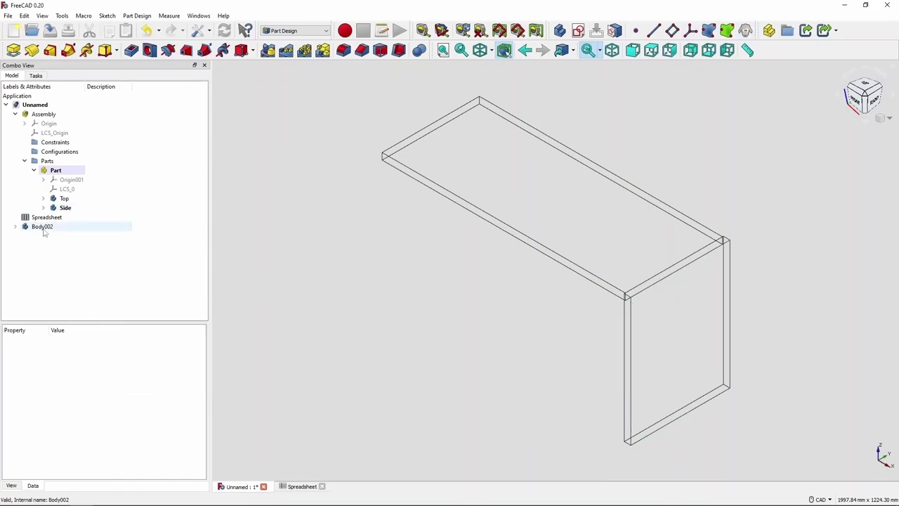
click(36, 226)
text(Side2)
drag(66, 224, 56, 170)
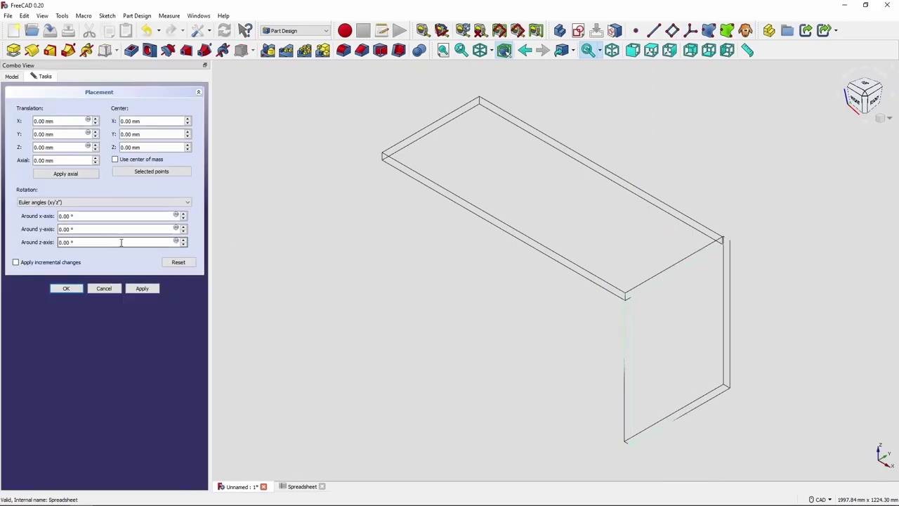
Place Side2 at the desk's opposite end and create a new body in the Part.
click(34, 170)
click(33, 170)
click(71, 170)
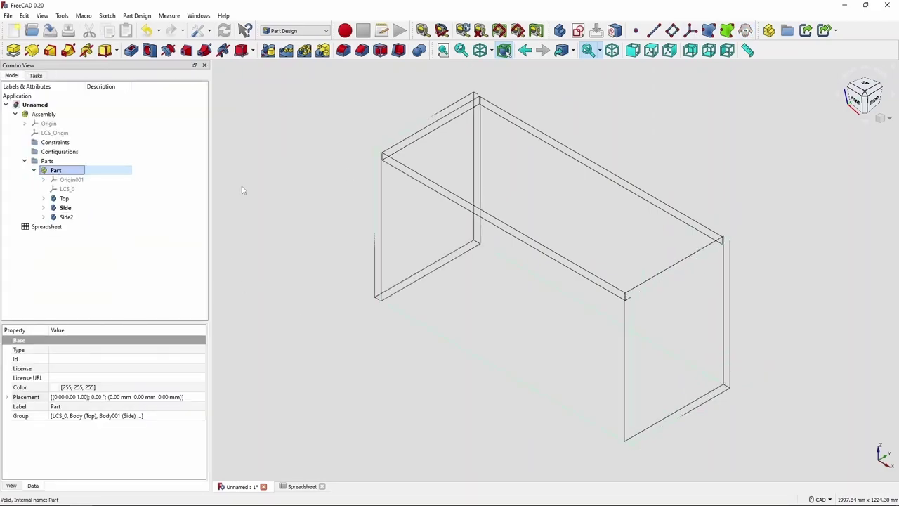
click(559, 30)
key(F2)
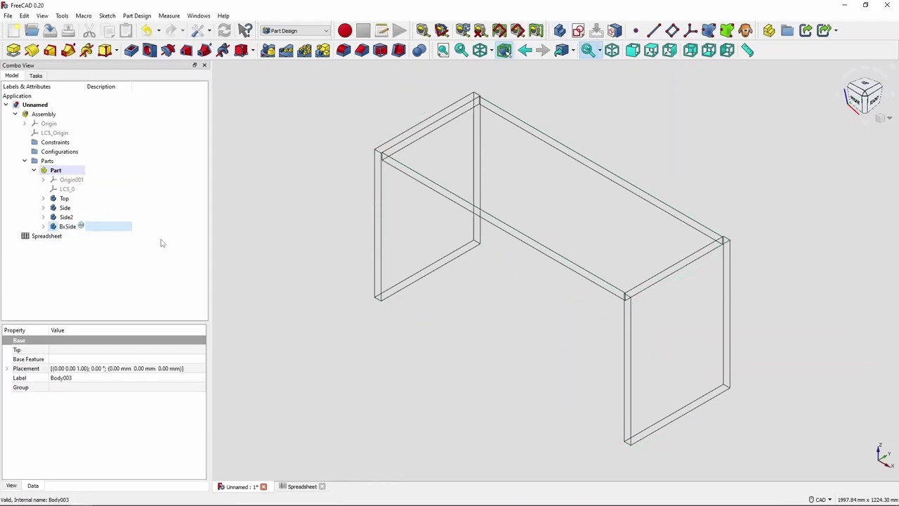
Name the body BxSide_o and draw the stepped drawer-side profile as a polyline sketch.
key(Return)
click(578, 30)
click(550, 199)
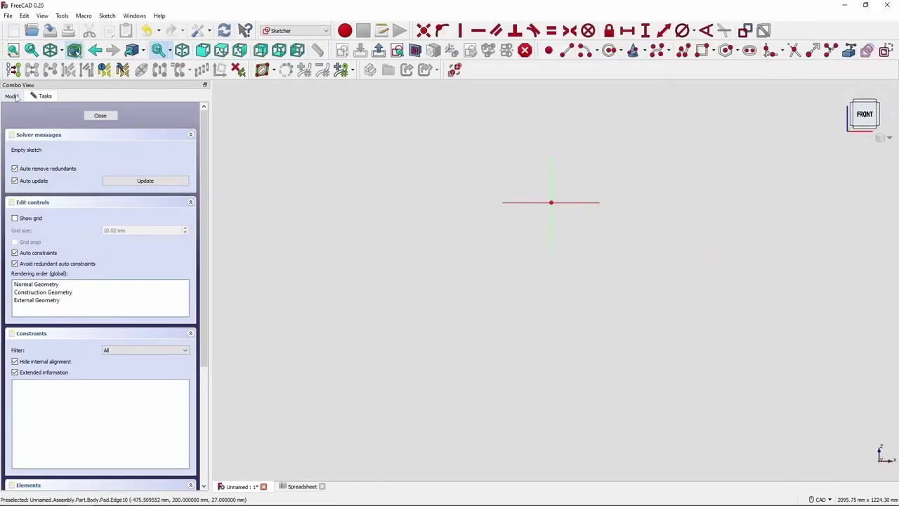
scroll(765, 226, up, 2)
click(682, 50)
scroll(599, 237, down, 2)
click(636, 218)
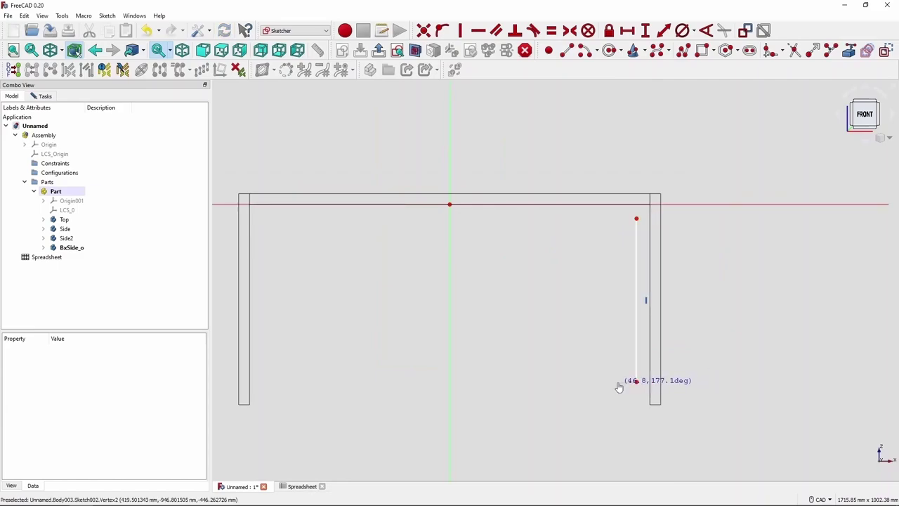
click(636, 218)
scroll(602, 295, up, 2)
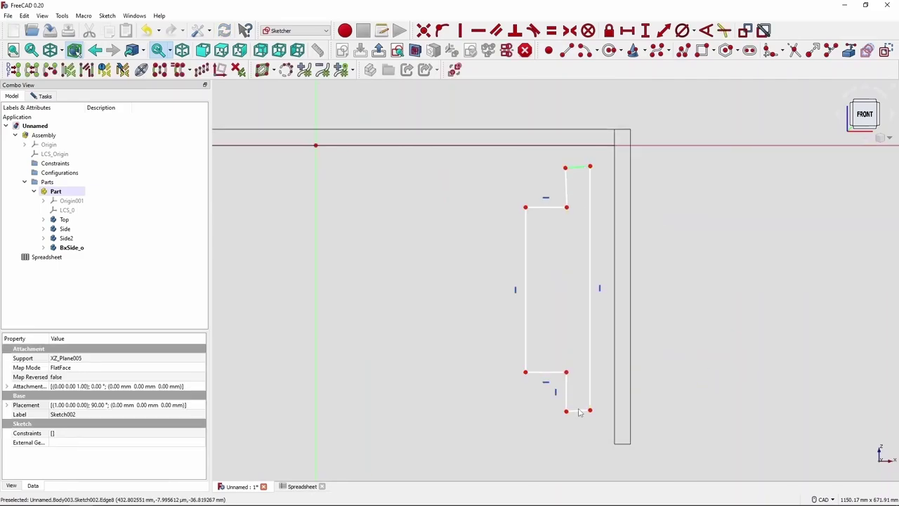
Constrain the two short edges together and set the 20 mm notch width from the spreadsheet.
click(565, 186)
click(565, 390)
click(460, 30)
key(Return)
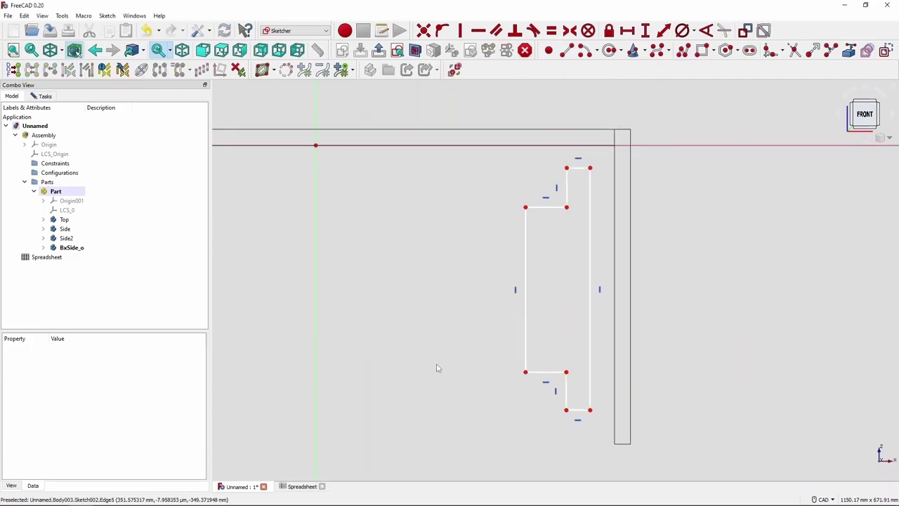
click(543, 267)
text(l)
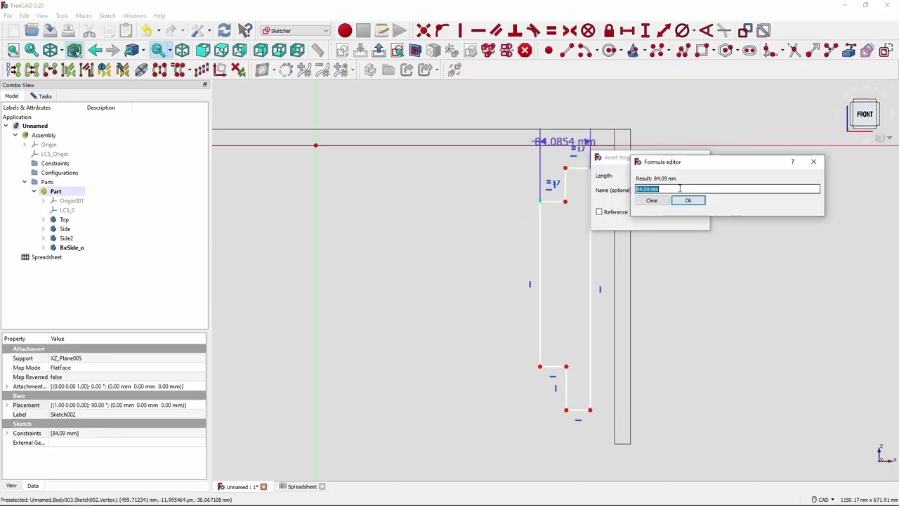
text(th)
key(Return)
key(Return)
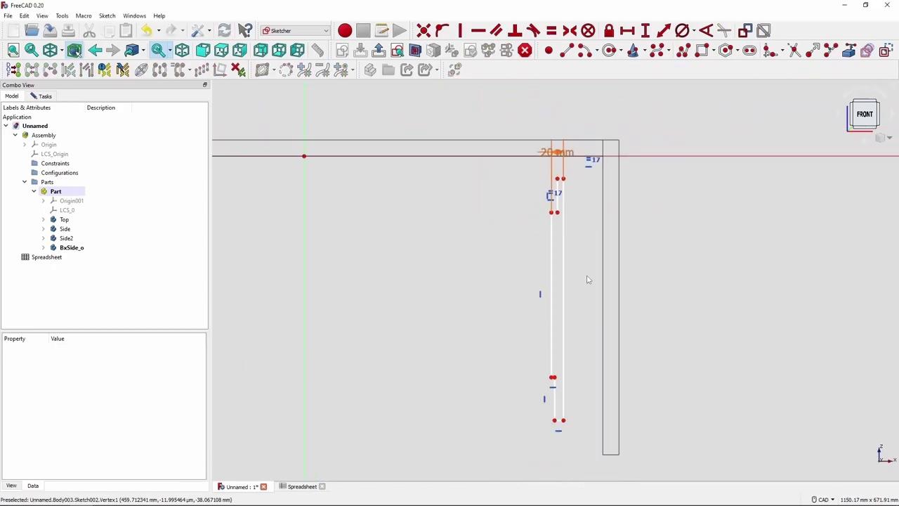
Dimension the top notch with the Spreadsheet.th alias.
middle_drag(597, 309, 426, 305)
scroll(427, 305, up, 3)
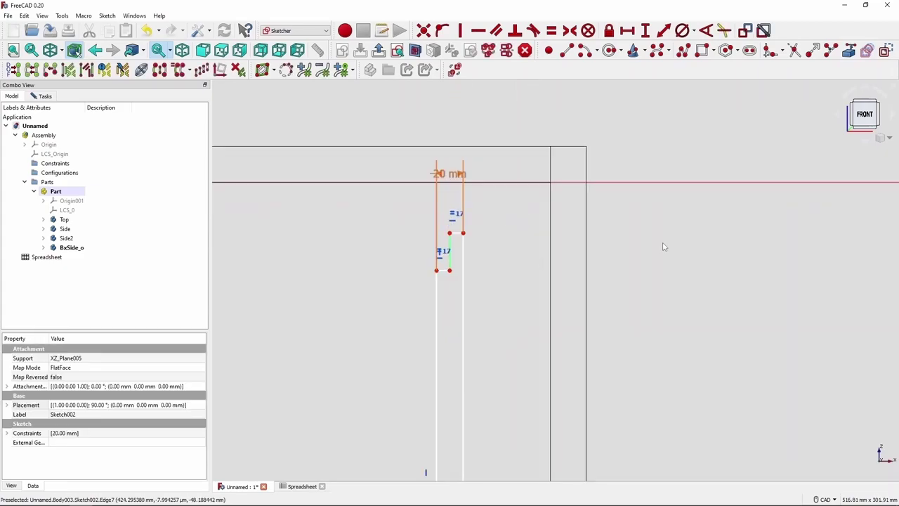
click(450, 261)
text(i)
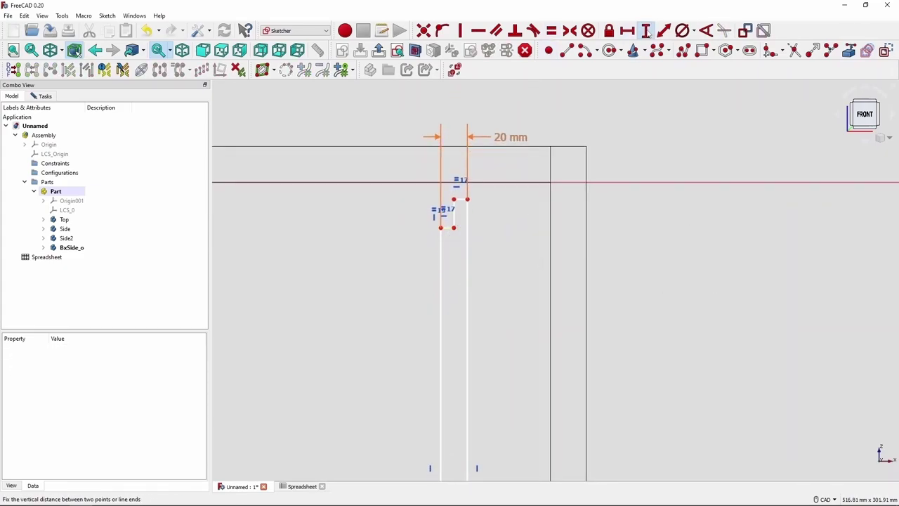
text(=Spreadsheet.th)
key(Return)
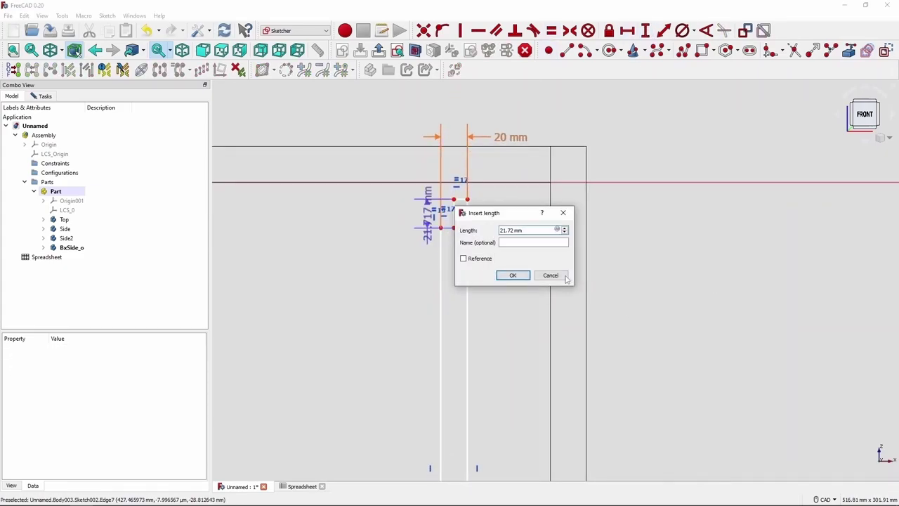
key(Return)
Make the notch's short edges equal in pairs.
scroll(561, 259, down, 2)
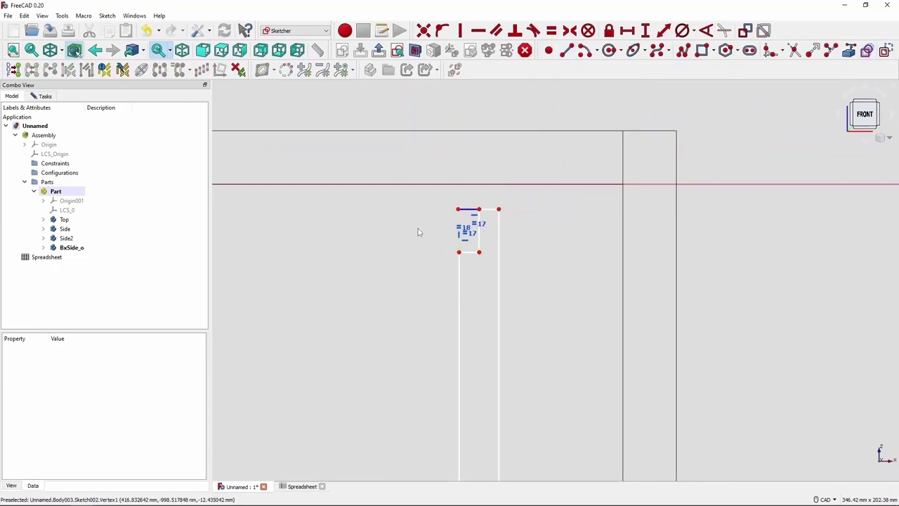
click(458, 209)
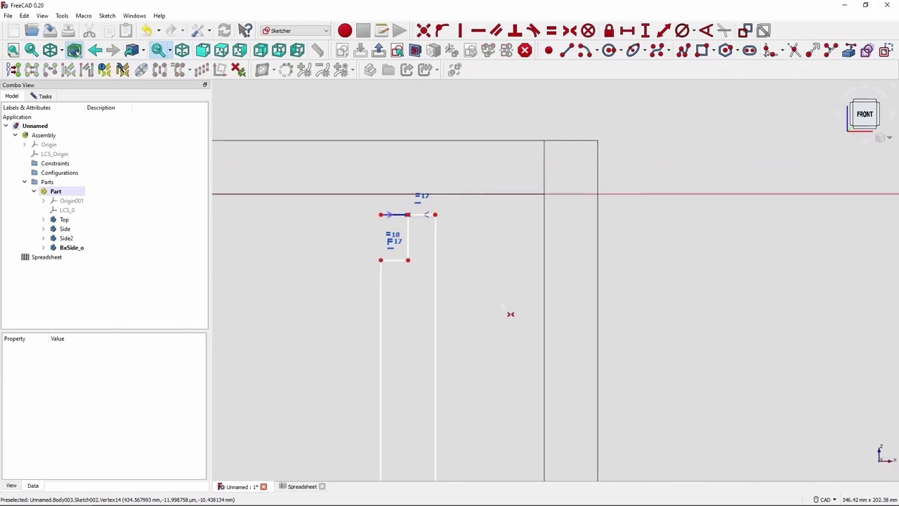
click(426, 249)
click(452, 254)
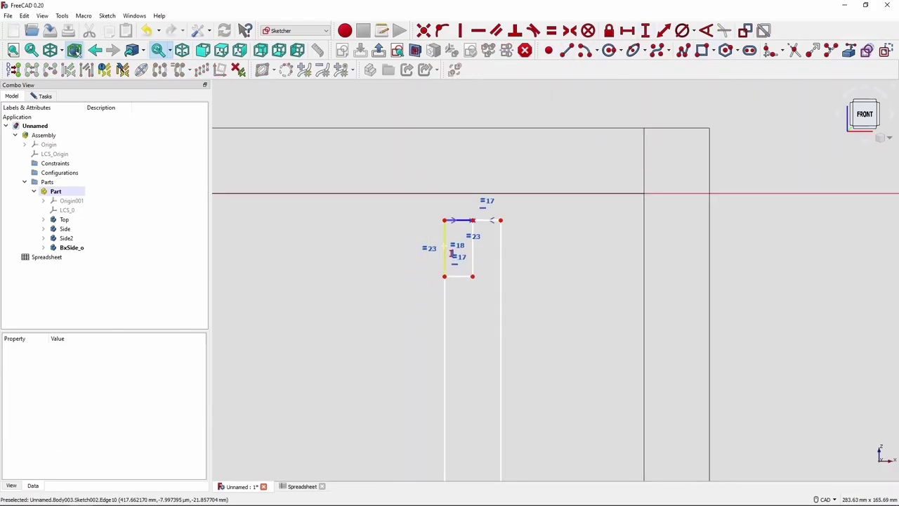
Set the notch's left edge to 20 mm and drag the sketch into a tall narrow slot.
click(447, 251)
text(20)
key(Return)
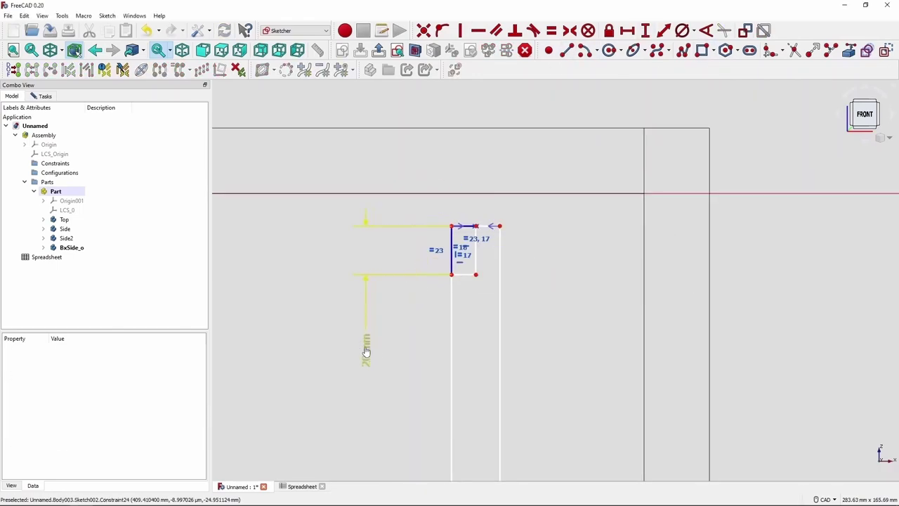
mouse_move(366, 351)
mouse_down()
mouse_move(515, 262)
mouse_move(414, 347)
mouse_up()
scroll(686, 304, up, 3)
scroll(554, 291, down, 3)
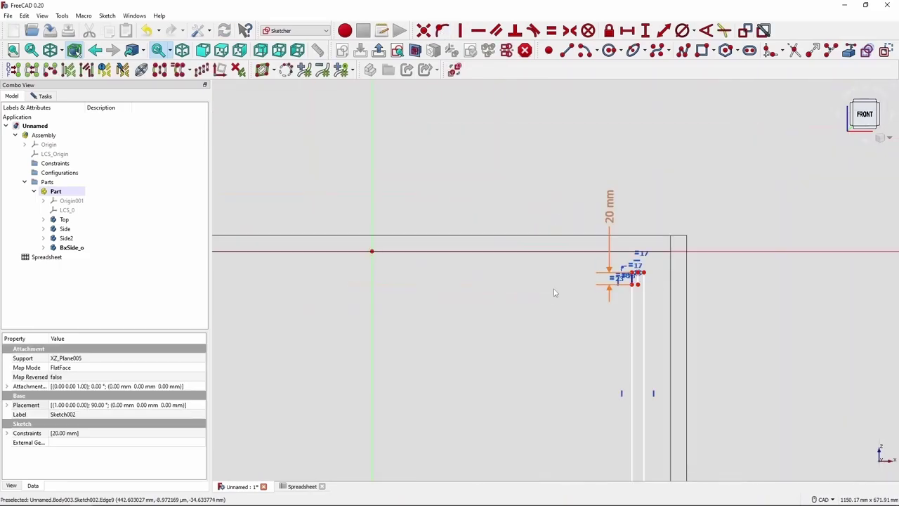
Set the 500 mm origin distance by Spreadsheet formula and look up the Box alias.
click(313, 252)
text(=Spreadsheet.to)
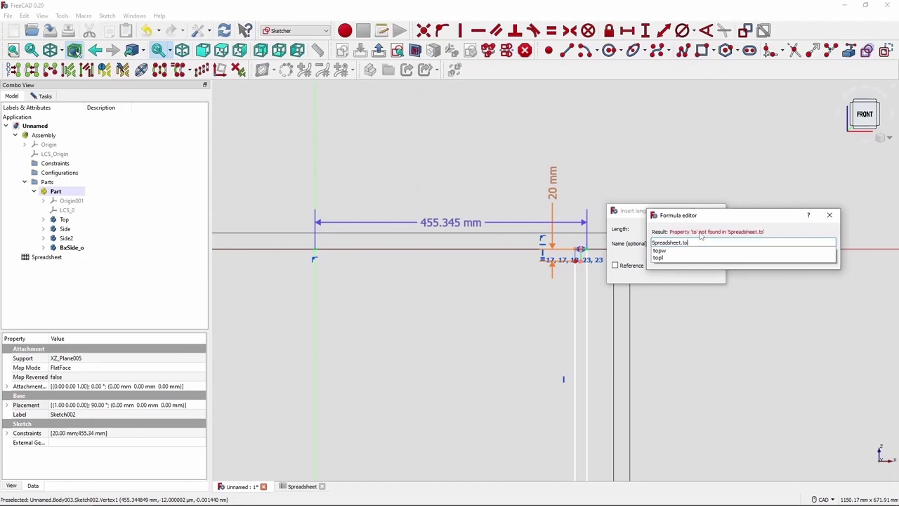
key(Return)
scroll(436, 171, up, 2)
scroll(436, 170, down, 2)
text(i)
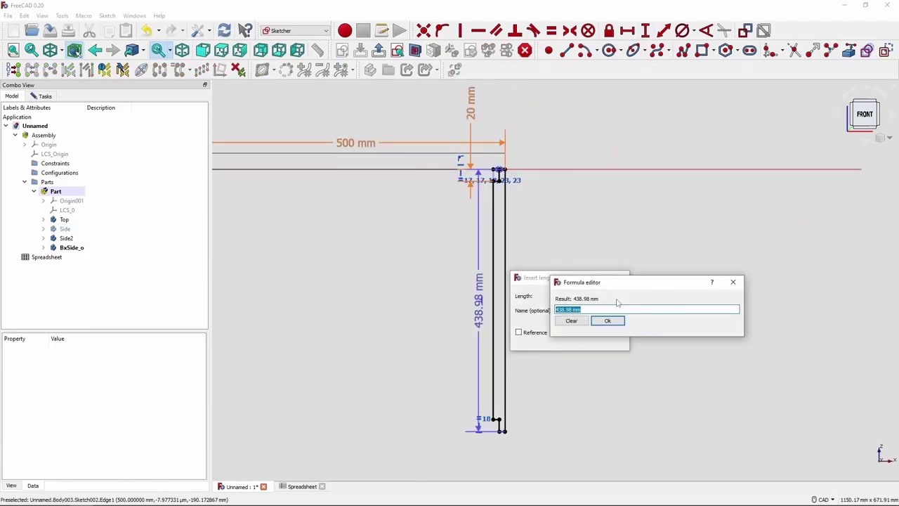
text(=Spreadsheet.)
key(Escape)
click(300, 487)
text(boxl)
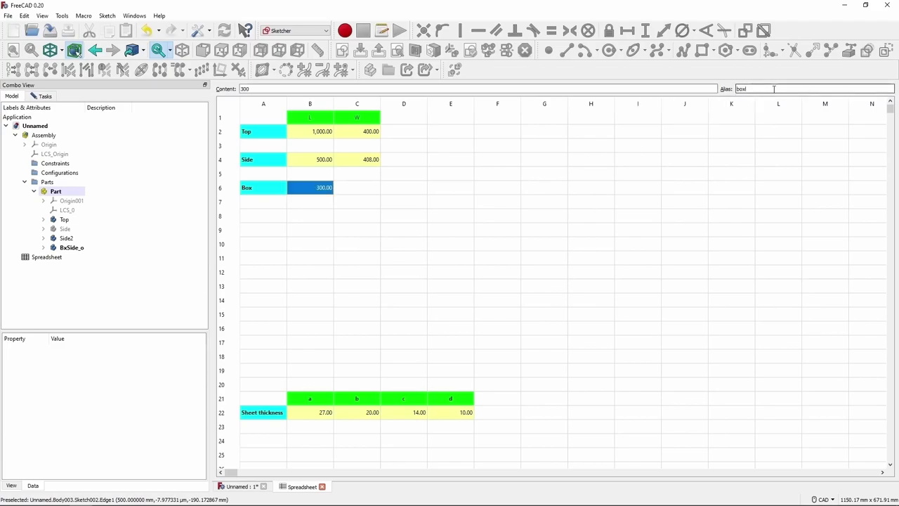
click(497, 230)
click(239, 486)
Set the slot height to Spreadsheet.height (300 mm).
click(645, 30)
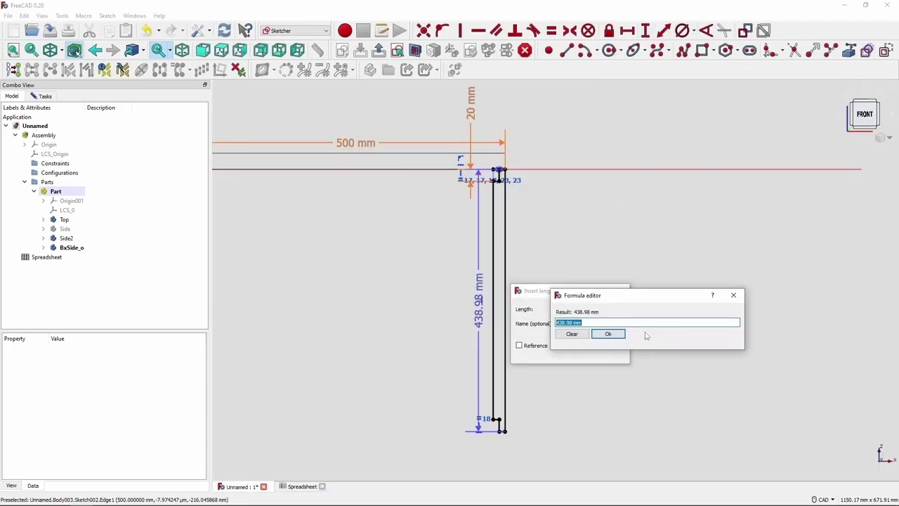
text(=Spreadsheet.height)
key(Return)
scroll(618, 344, up, 2)
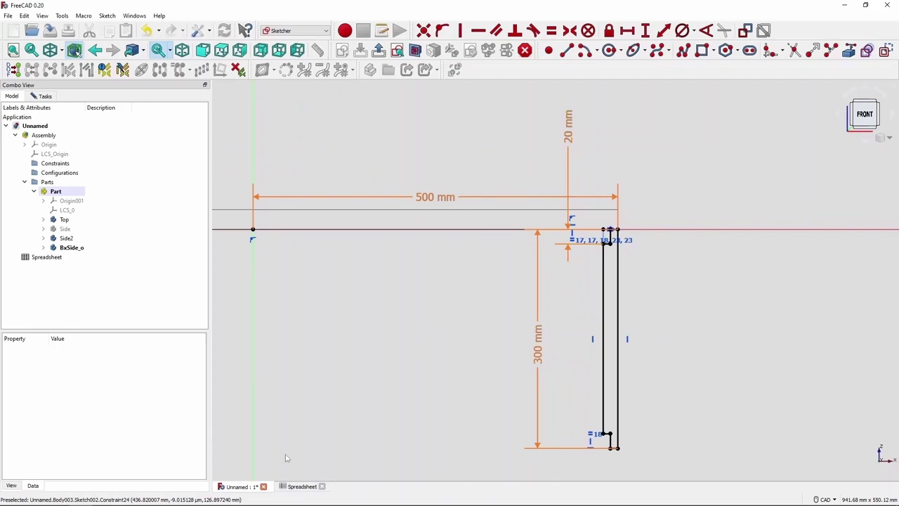
Add header D with 380 to the Box row, pad the drawer side, and add a new body.
click(301, 487)
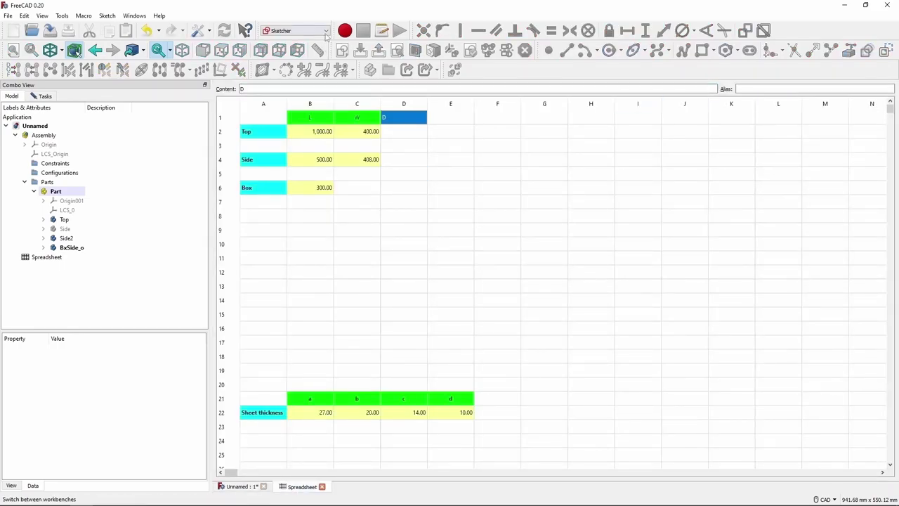
click(325, 31)
click(295, 44)
click(404, 97)
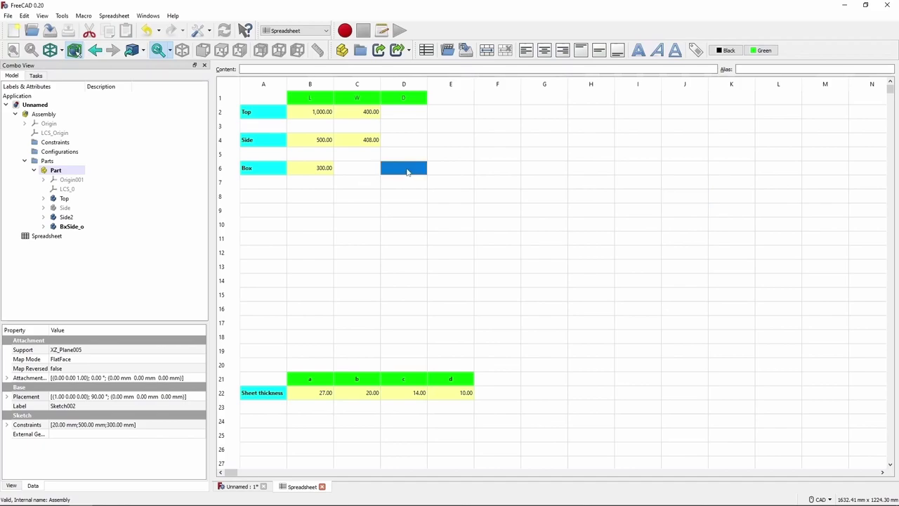
click(406, 171)
text(380)
click(750, 69)
click(586, 198)
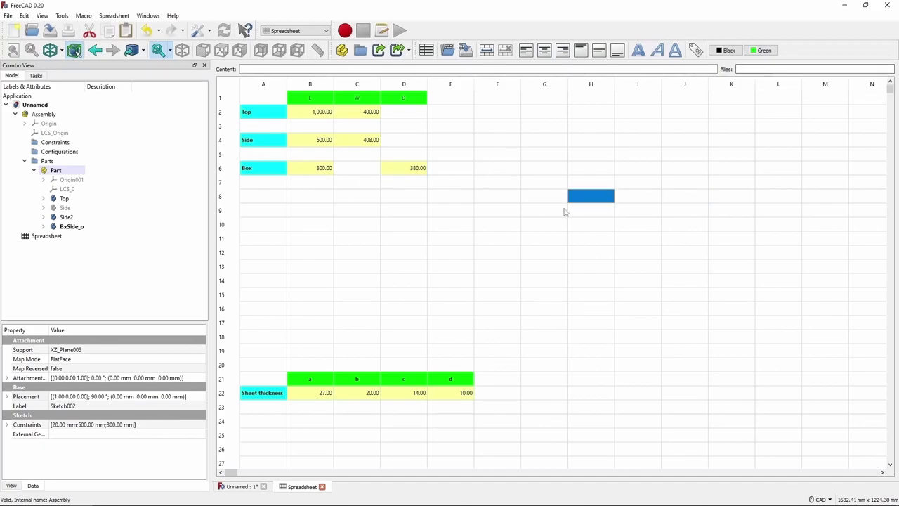
text(bo)
click(590, 196)
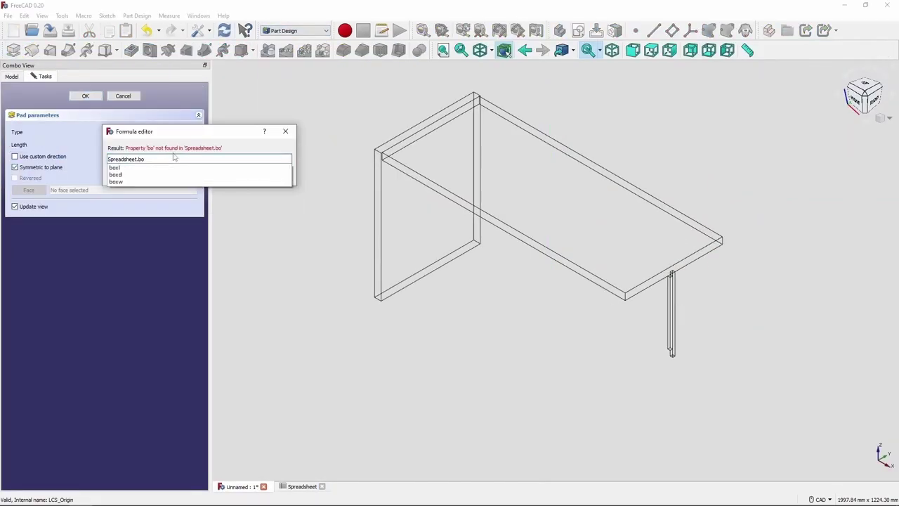
key(Return)
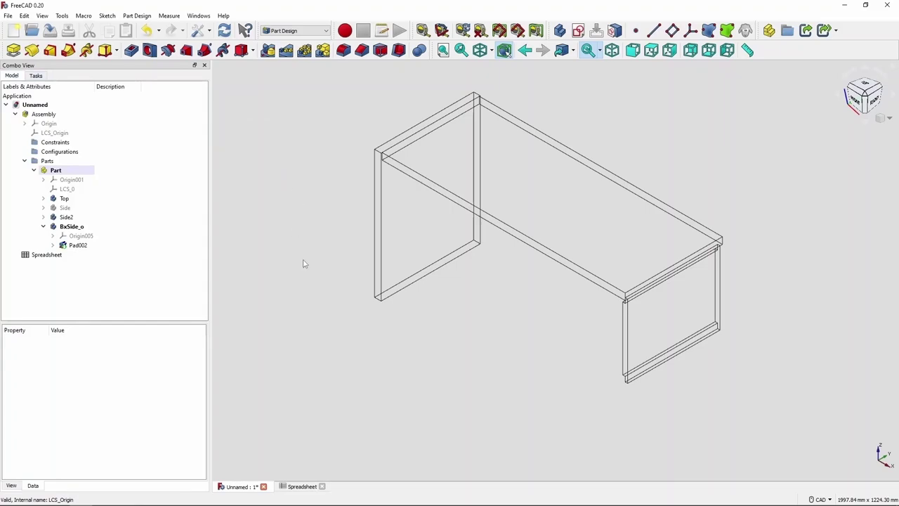
click(559, 30)
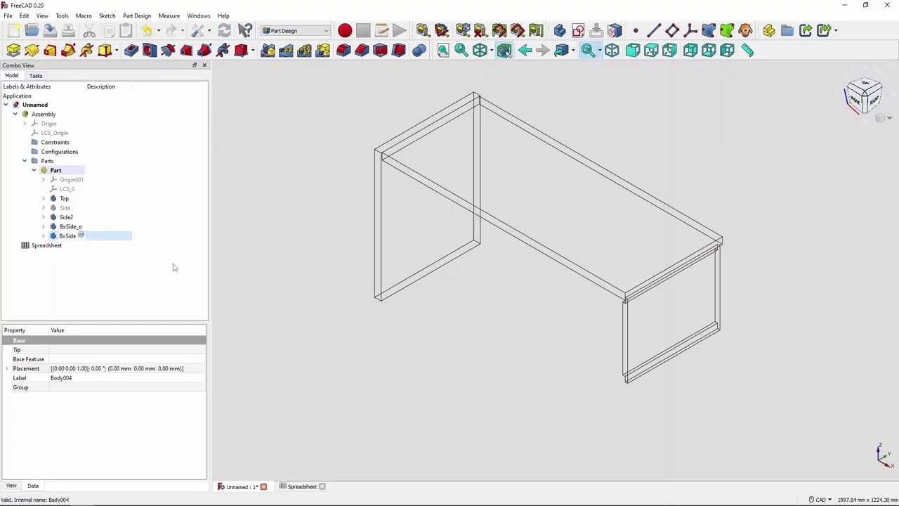
Start a sketch on the XZ plane in the new BxSide_i body, with the Part active.
click(578, 30)
click(42, 138)
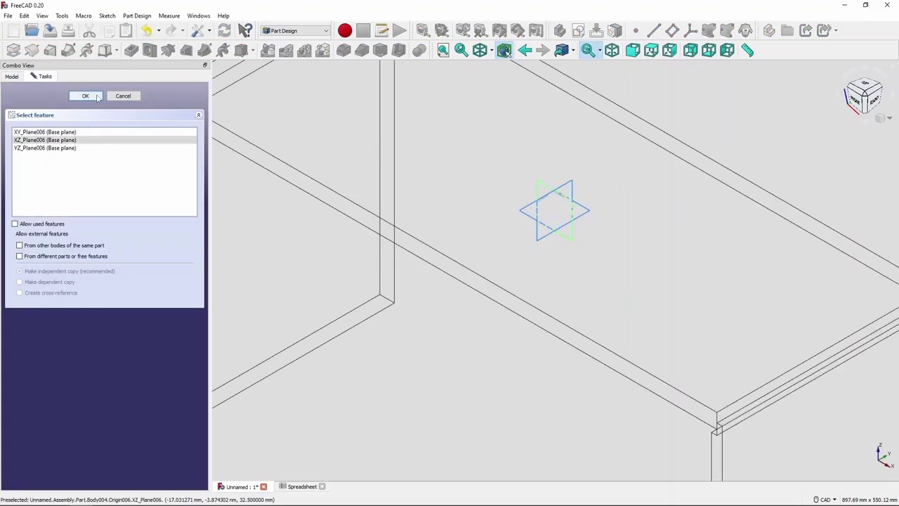
click(84, 94)
click(56, 191)
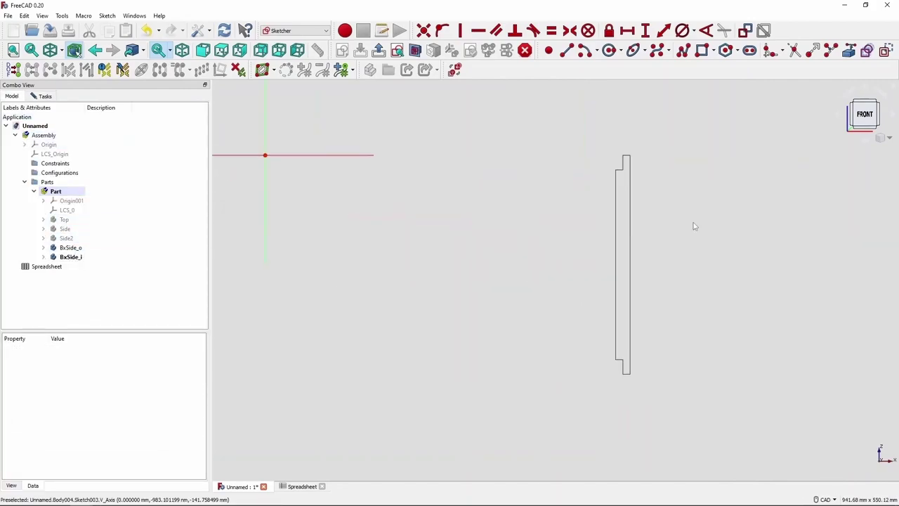
Draw the tall stepped inner drawer-side profile with equal-edge constraints.
click(455, 381)
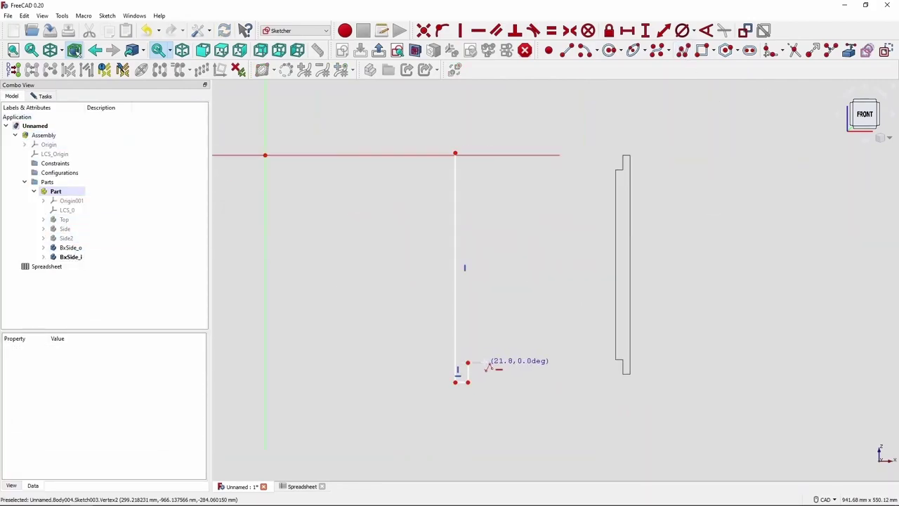
click(468, 185)
scroll(463, 154, up, 5)
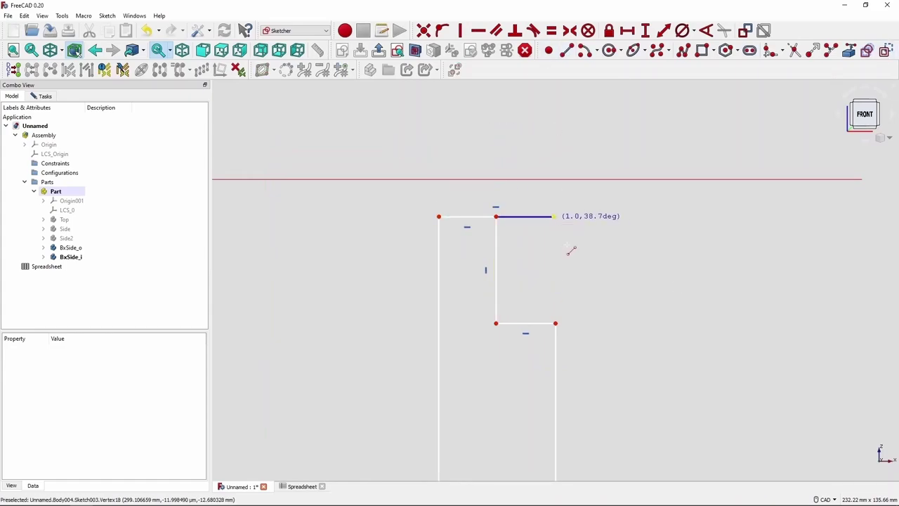
scroll(330, 210, down, 2)
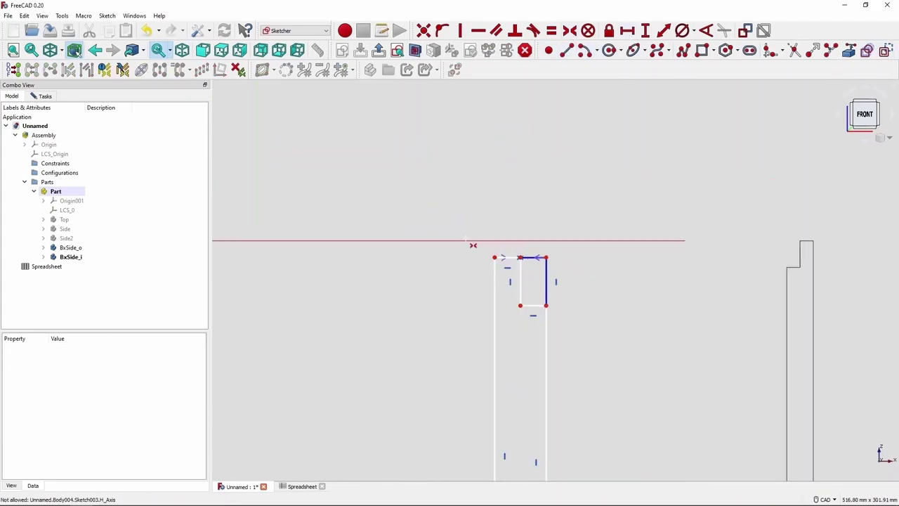
scroll(567, 281, down, 3)
scroll(583, 295, down, 1)
scroll(592, 307, up, 2)
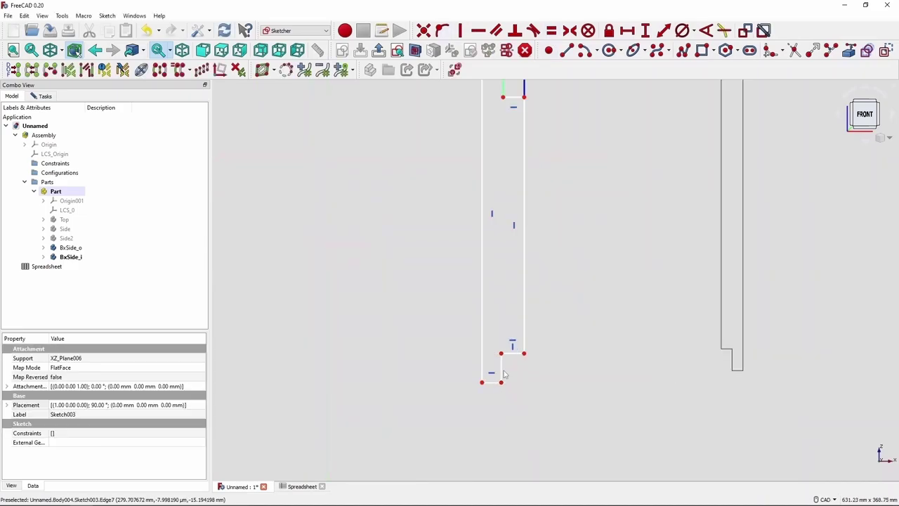
scroll(572, 152, down, 3)
scroll(572, 153, up, 3)
Set the notch width to 20 mm with a formula.
text(l=)
key(Return)
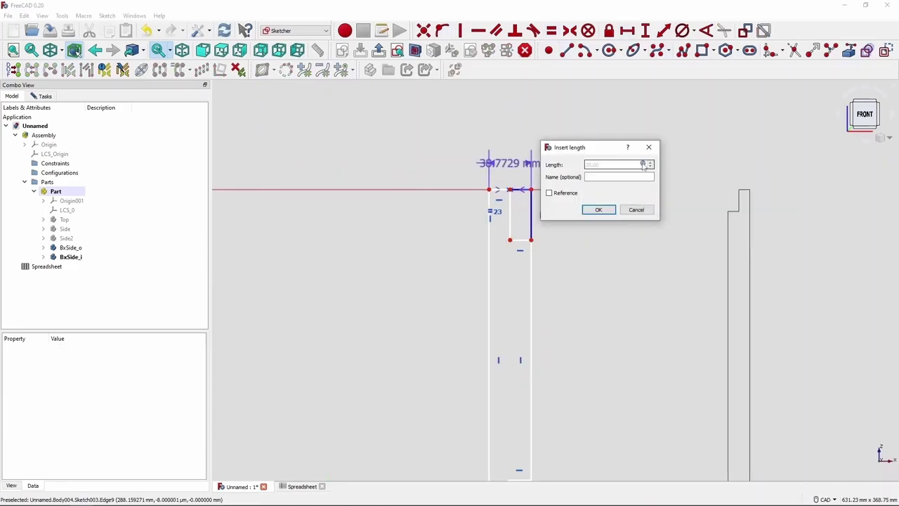
key(Return)
scroll(496, 174, down, 2)
scroll(477, 176, up, 2)
Constrain the left edge height to =Spreadsheet.boxl, giving 300 mm.
scroll(421, 197, down, 1)
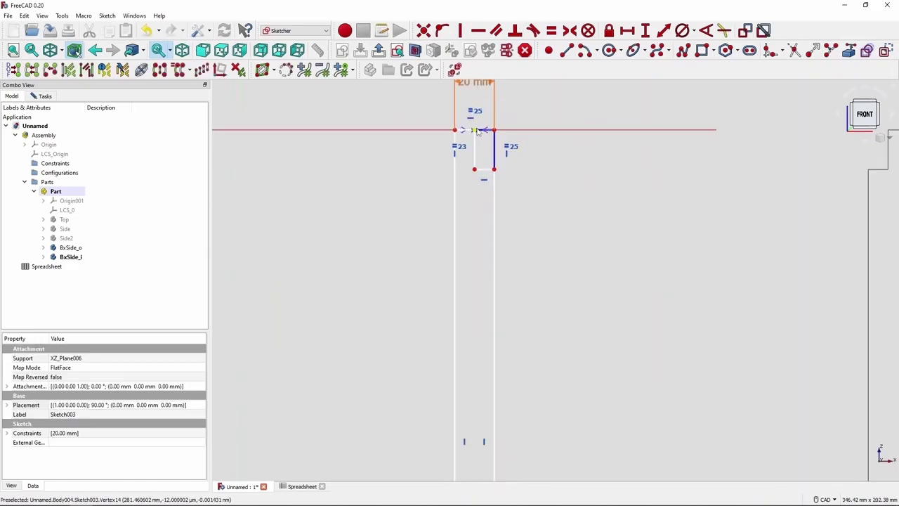
scroll(382, 212, down, 1)
click(464, 215)
text(i=)
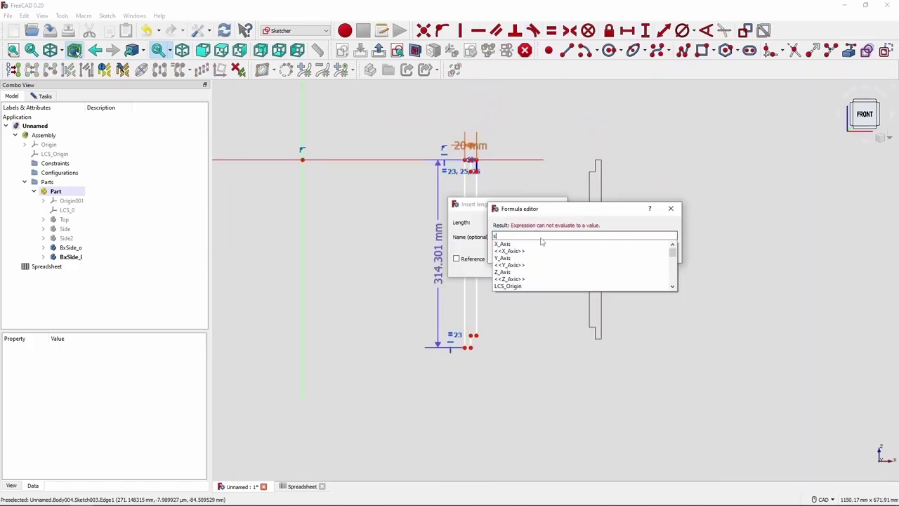
text(Spreadsheet.Height)
key(Return)
key(Return)
click(302, 486)
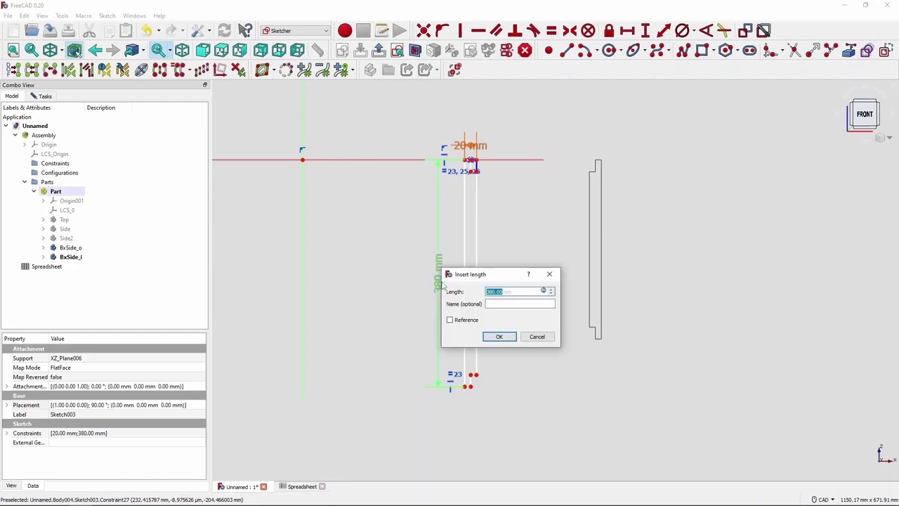
text(=Spreadsheet.boxl)
key(Return)
key(Return)
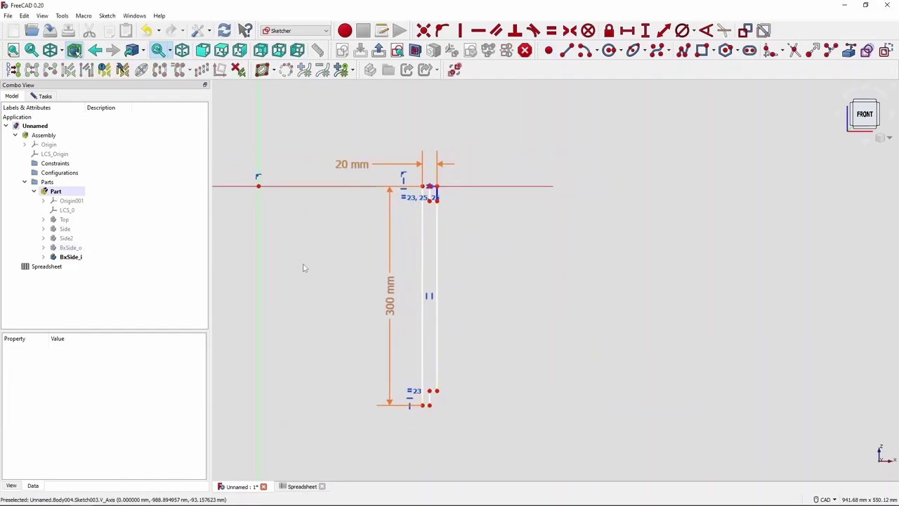
Add the 500 mm and 250 mm horizontal distances from spreadsheet expressions and close the sketch.
click(624, 186)
click(627, 31)
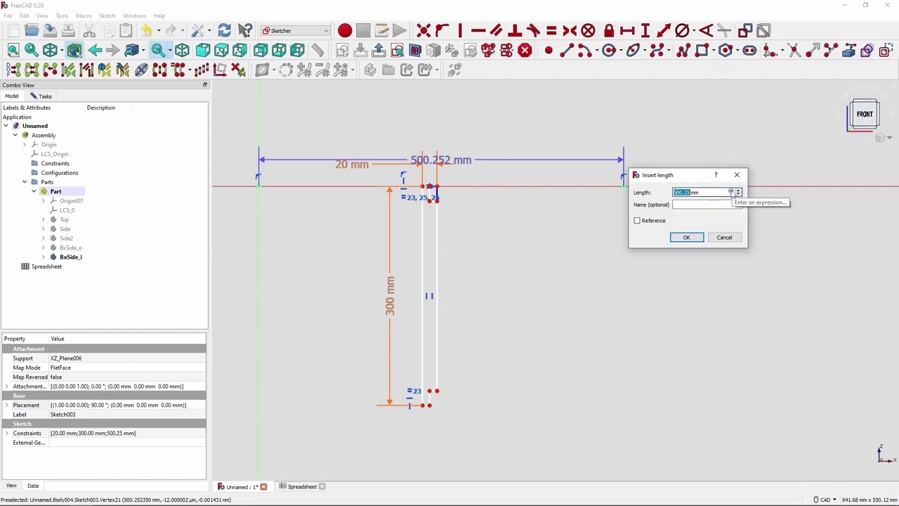
click(739, 193)
text(Spreadsheet.top)
key(Return)
key(Return)
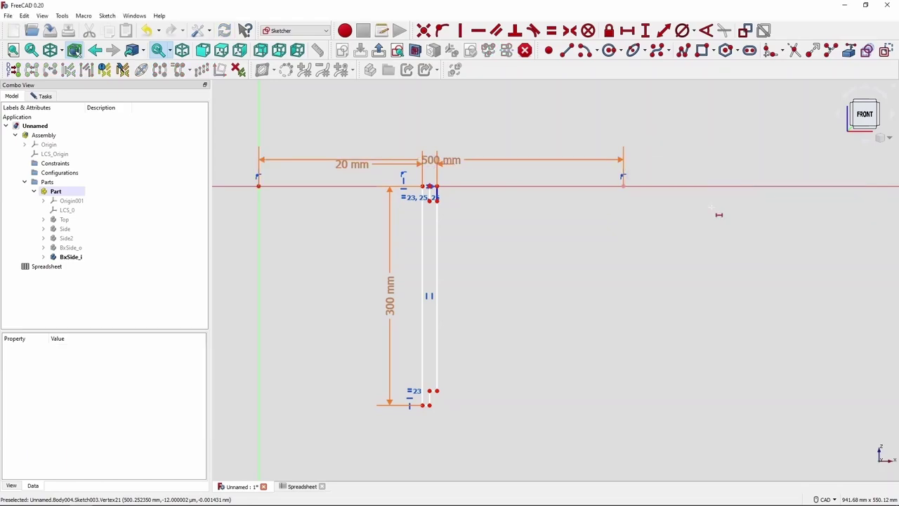
click(422, 186)
click(623, 186)
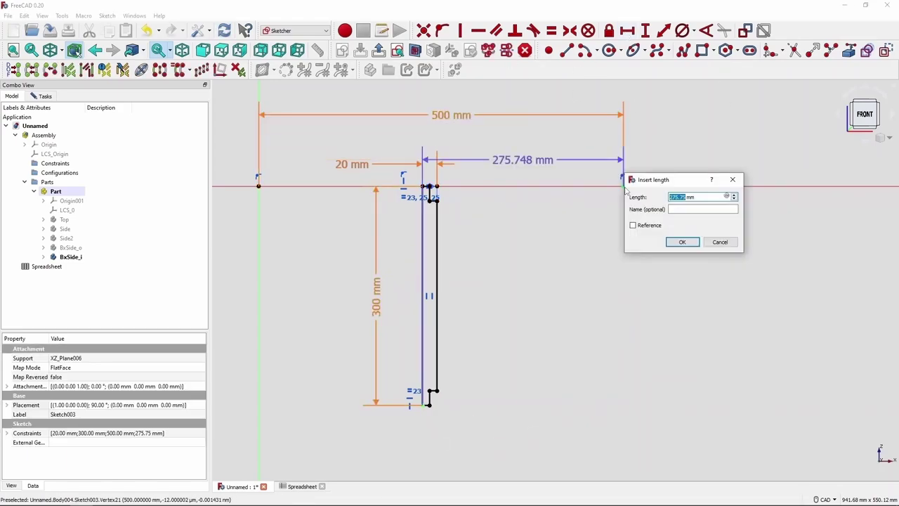
click(737, 196)
text(Spreadsheet.bo)
key(Return)
key(Return)
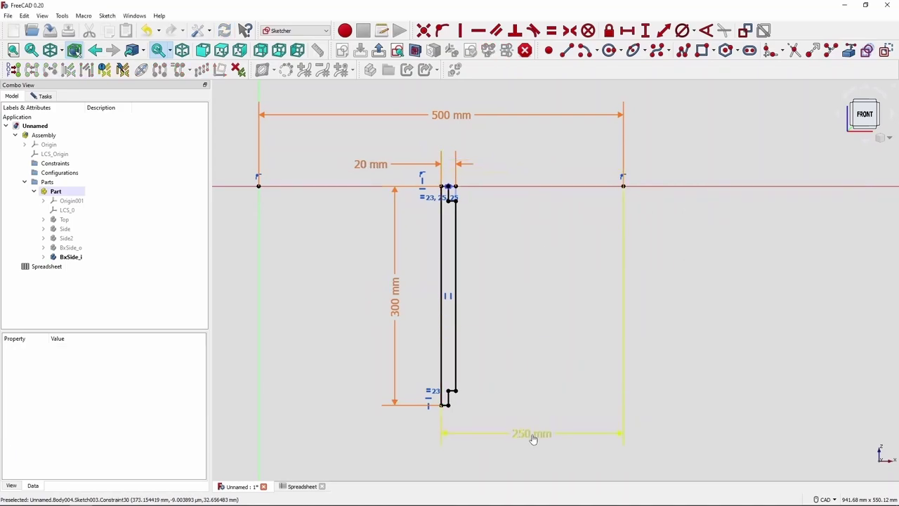
key(Escape)
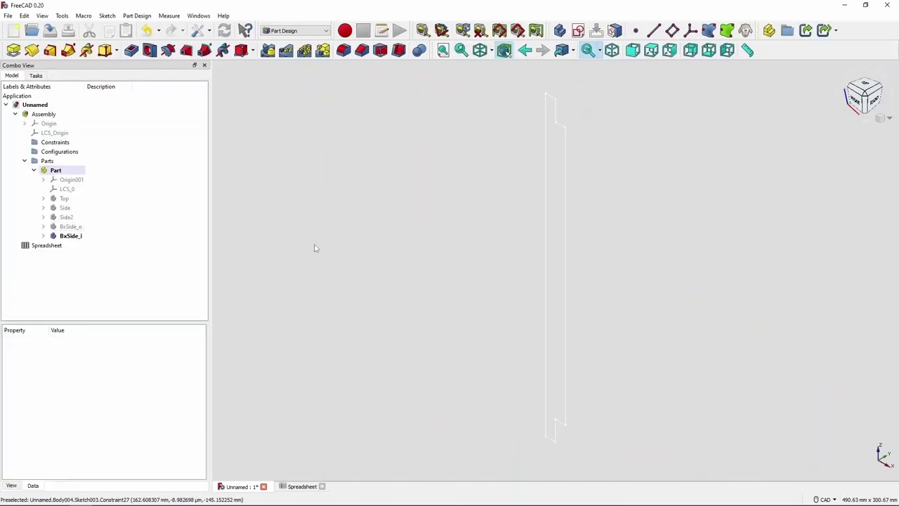
Pad the side sketch with a spreadsheet-linked length and test a top width of 300.
click(13, 50)
click(190, 145)
text(Spreadsheet.)
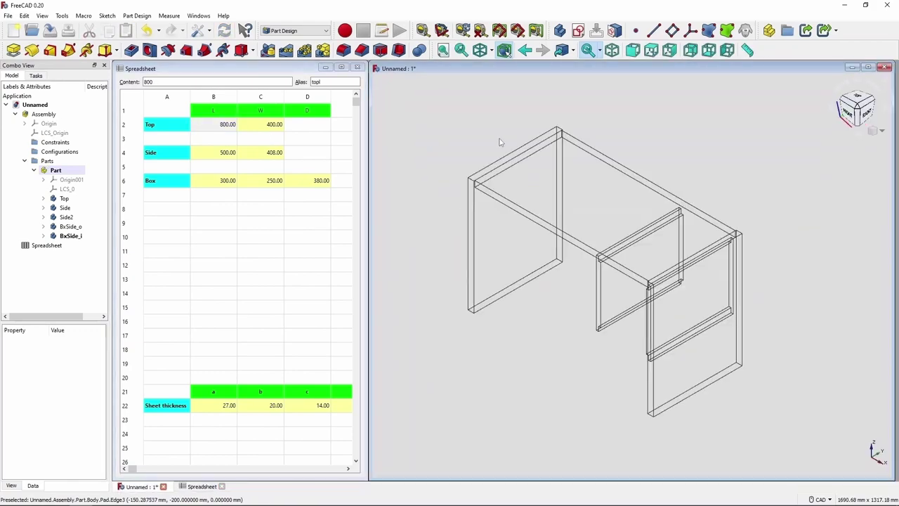
key(Tab)
text(300)
key(Return)
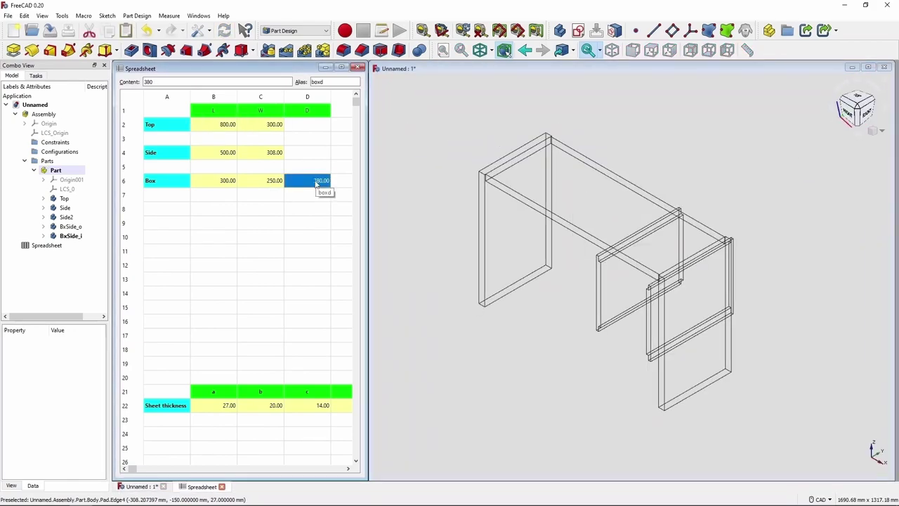
text(280)
key(Return)
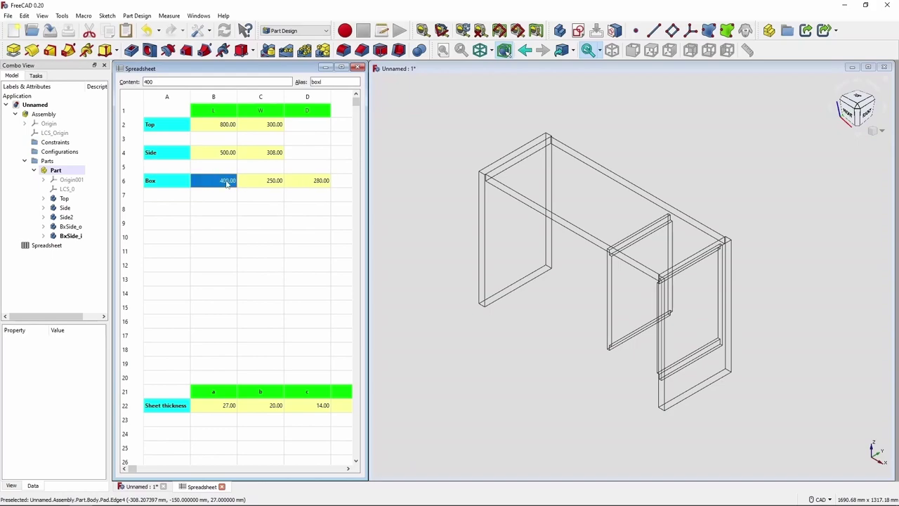
click(408, 165)
Set the box depth to =topw-10, restore top width 400, and hide the desk top.
click(262, 125)
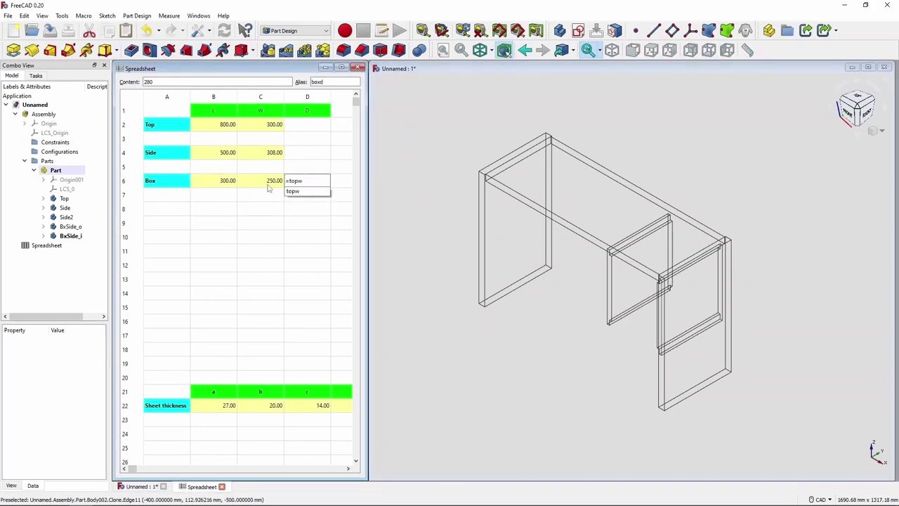
text(-10)
key(Return)
click(260, 124)
text(400)
key(Return)
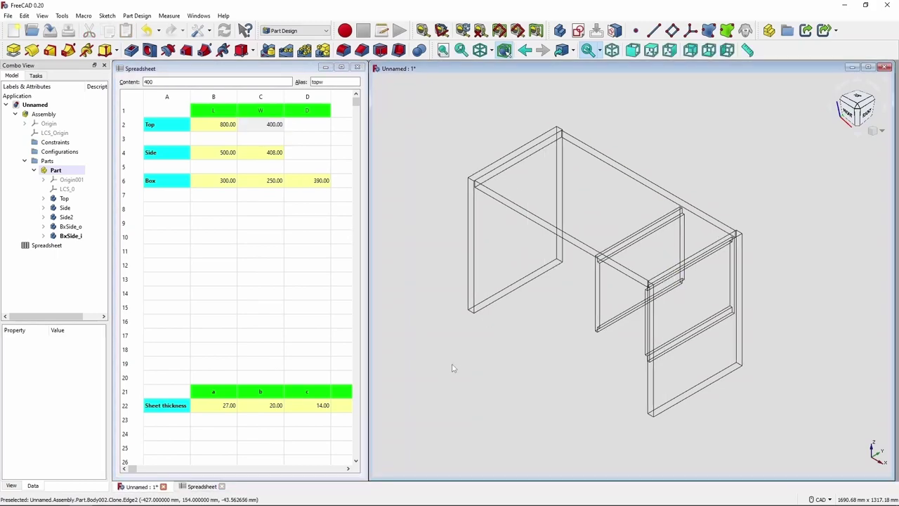
click(867, 66)
Hide the desk side boards and switch to Flat Lines display.
click(66, 217)
key(space)
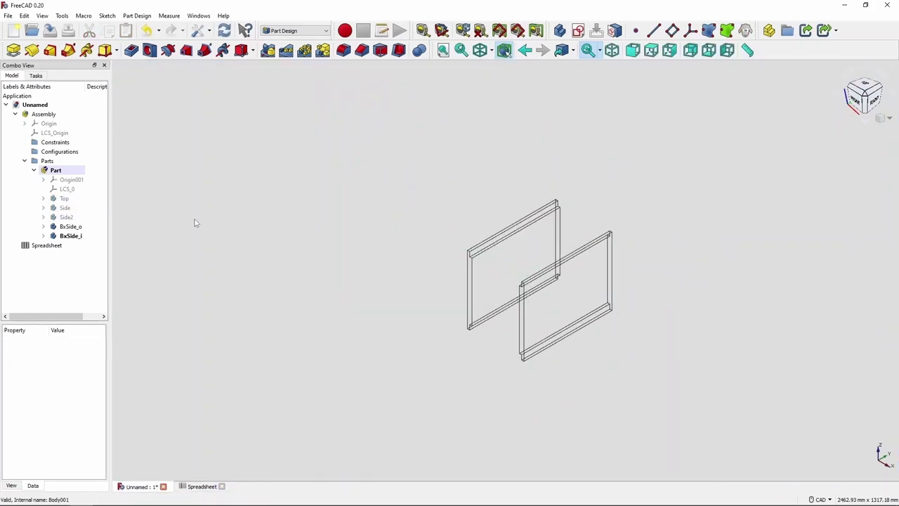
click(498, 52)
Colour the drawer sides blue and clone a drawer side into a new body.
click(513, 64)
right_click(70, 235)
click(84, 242)
click(79, 179)
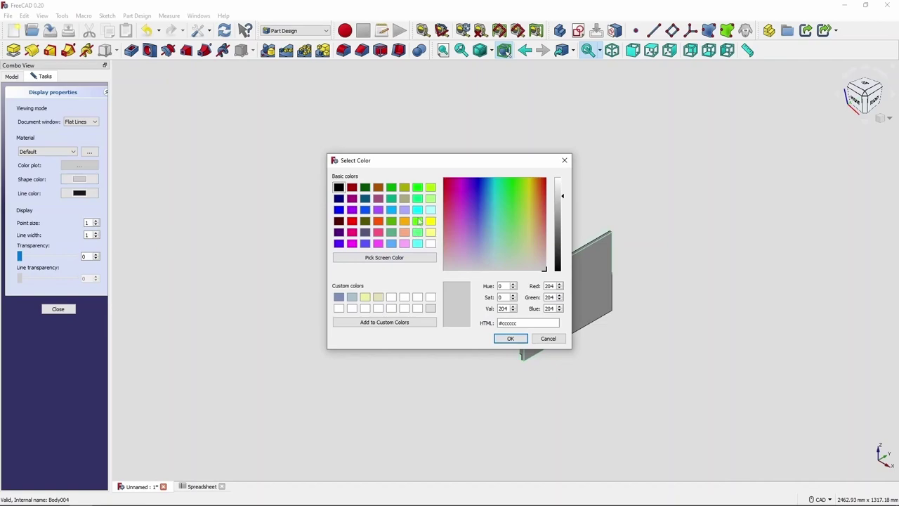
double_click(358, 303)
click(58, 308)
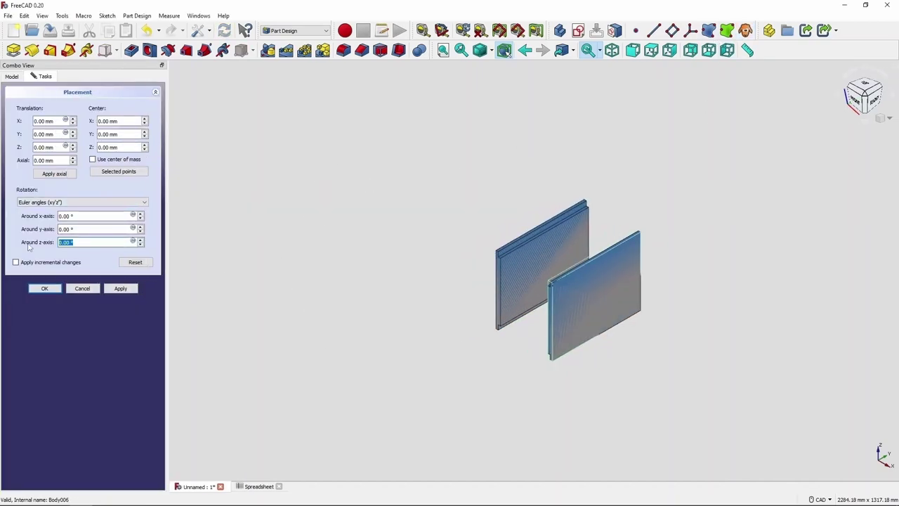
click(40, 286)
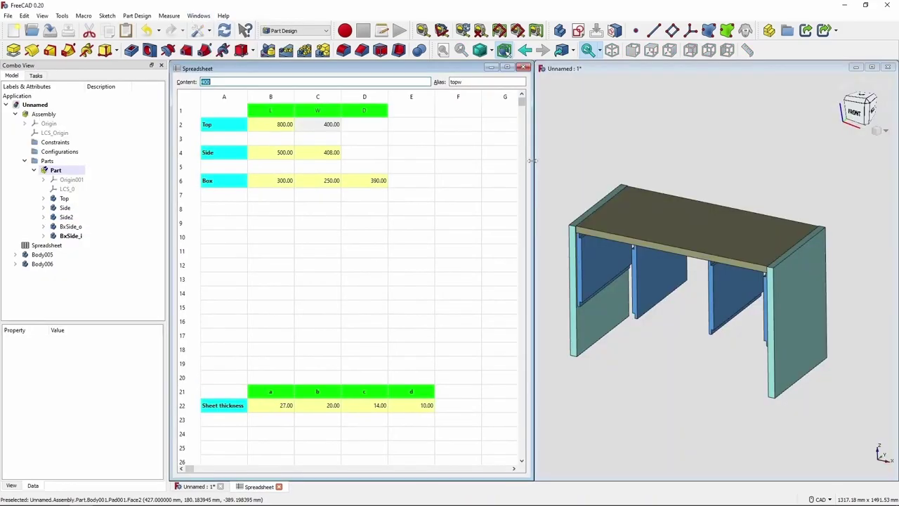
Widen the 3D view and try top width 300 and box values 200 and 330 in the spreadsheet.
drag(532, 161, 417, 160)
drag(167, 161, 105, 161)
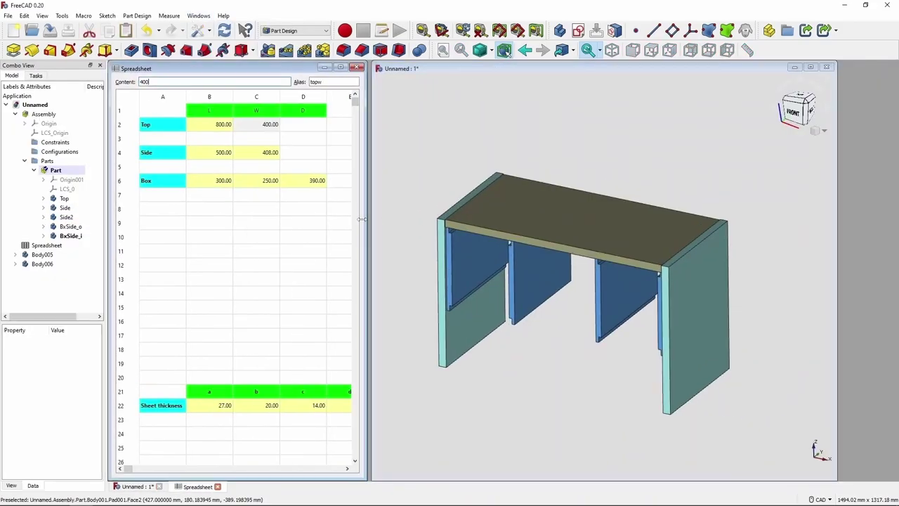
drag(370, 161, 347, 161)
text(300)
key(Return)
text(200)
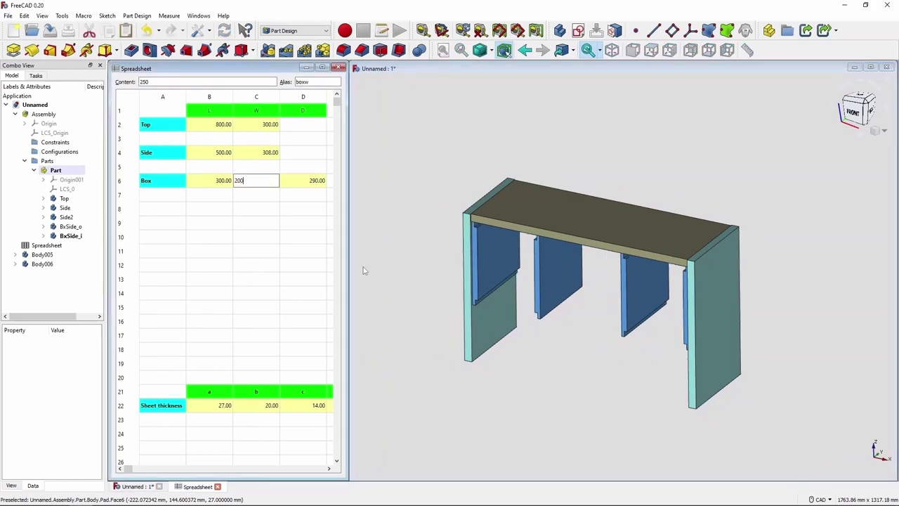
click(220, 185)
text(330)
click(218, 130)
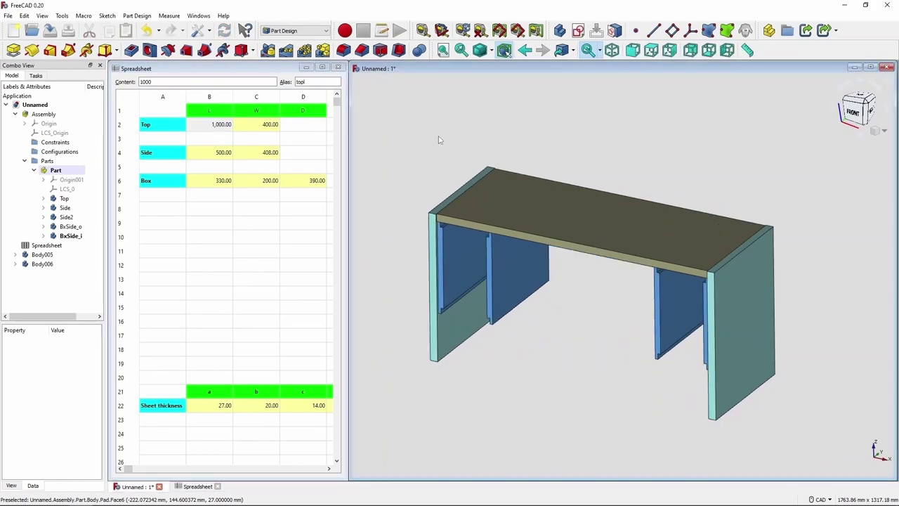
click(265, 184)
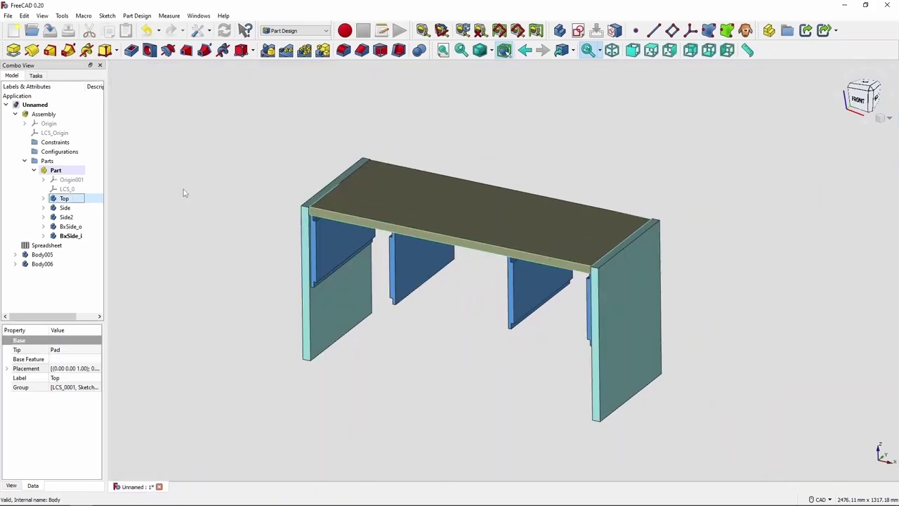
Hide the desk boards, rename the clones BxSide_o2 and BxSide_i2, and add a new body.
click(42, 254)
text(BxSide_o2)
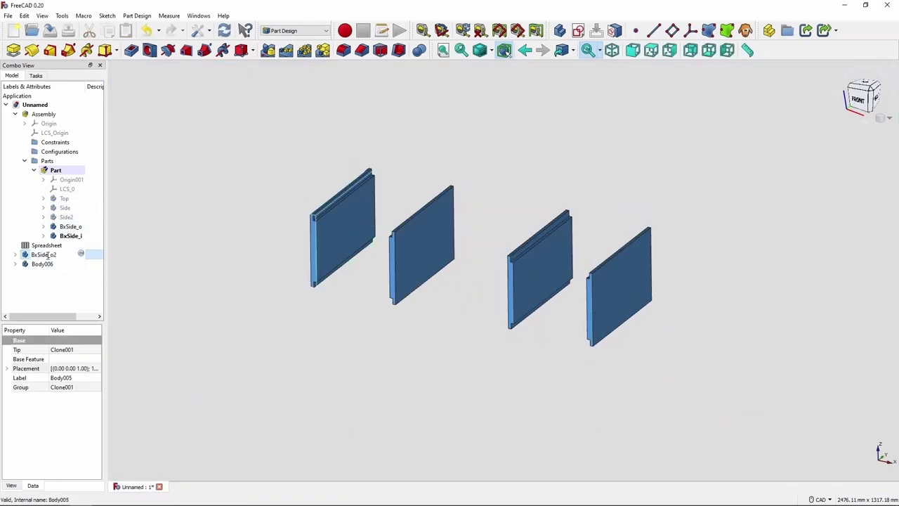
click(180, 311)
click(45, 254)
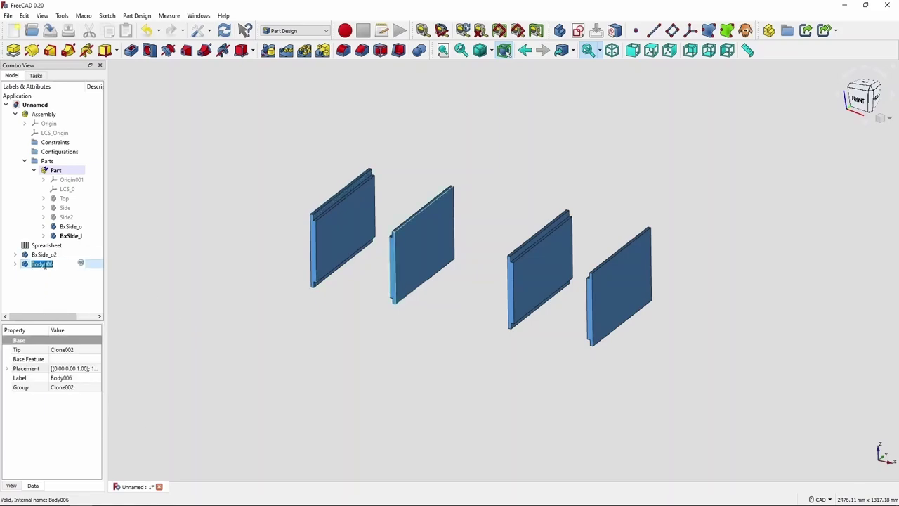
text(BxSide_i2)
click(208, 335)
text(BxTop)
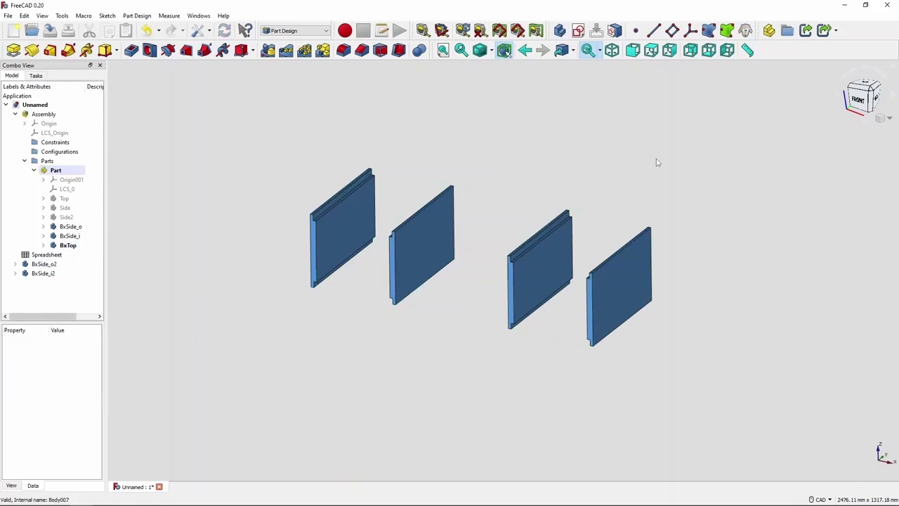
Start a sketch on the XZ front plane for the BxTop panel.
click(578, 30)
click(494, 210)
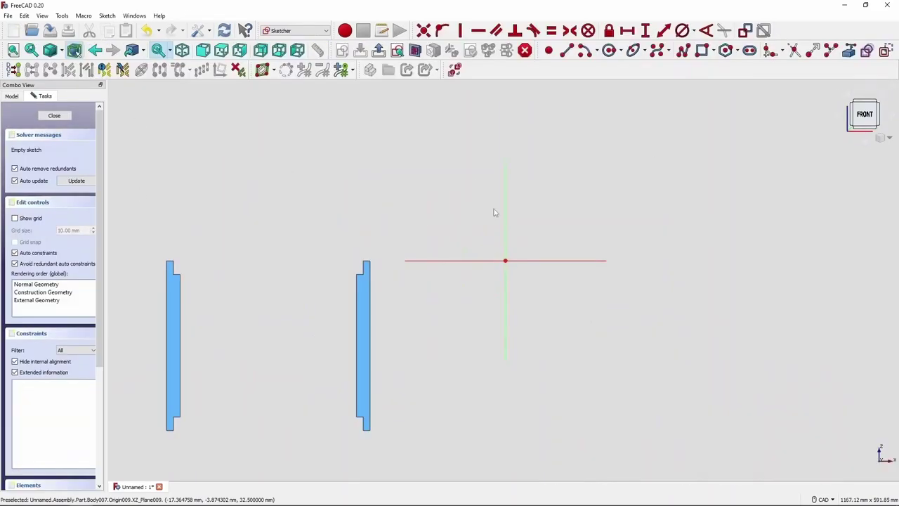
click(56, 191)
scroll(326, 247, up, 4)
scroll(326, 247, up, 4)
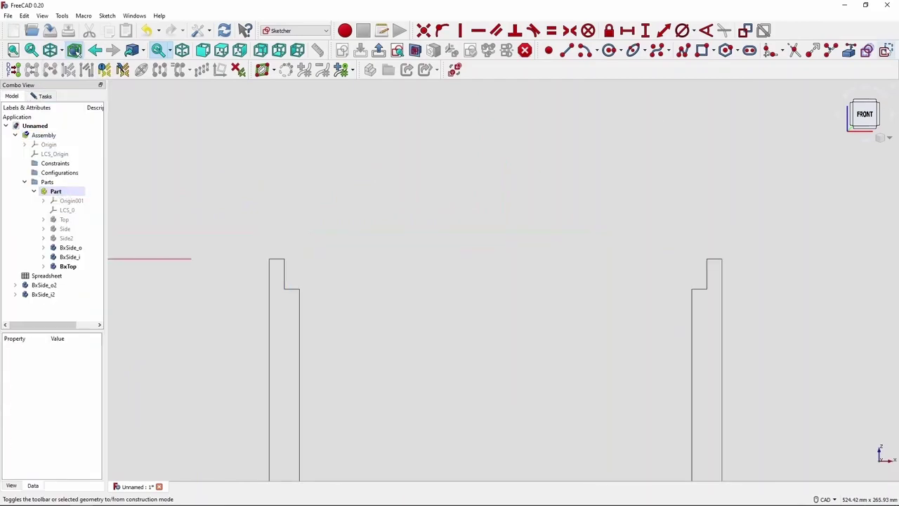
scroll(382, 182, down, 1)
scroll(429, 204, up, 2)
scroll(483, 185, down, 4)
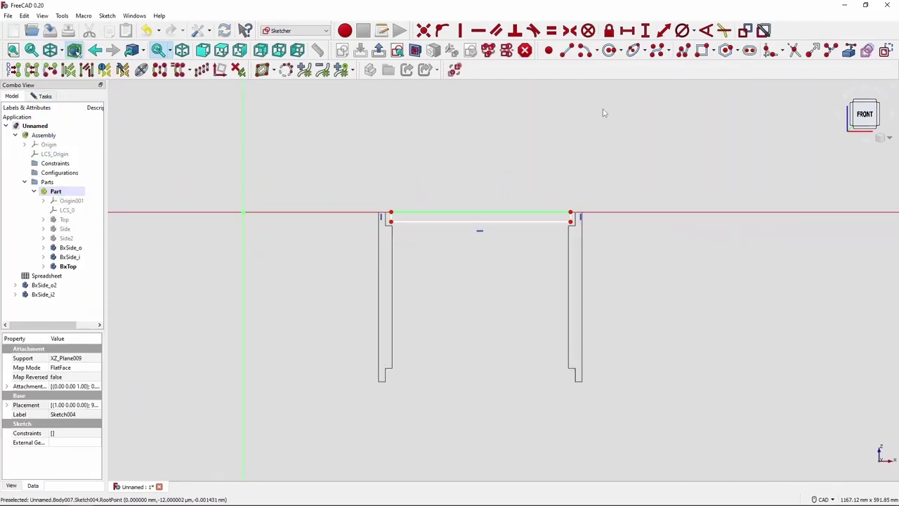
scroll(484, 232, up, 2)
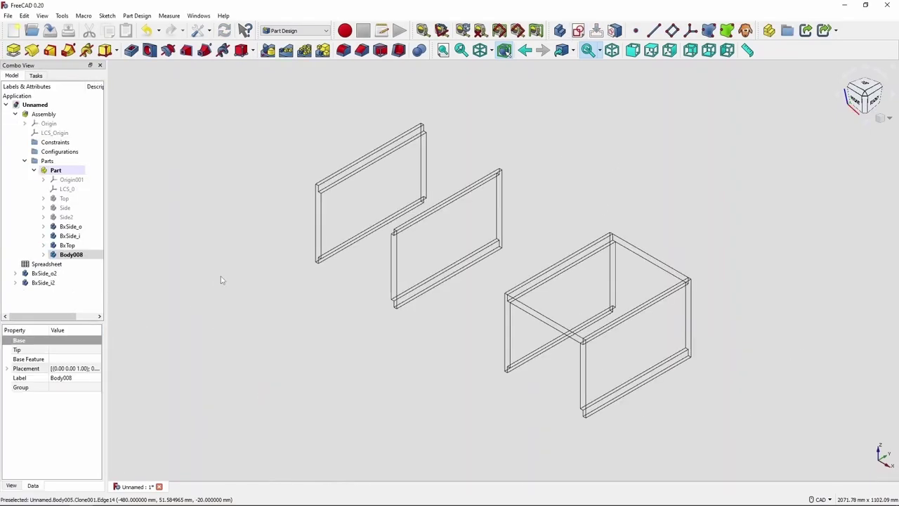
Name the body BxBtm, draw the bottom rectangle and constrain it to the drawer sides.
key(Return)
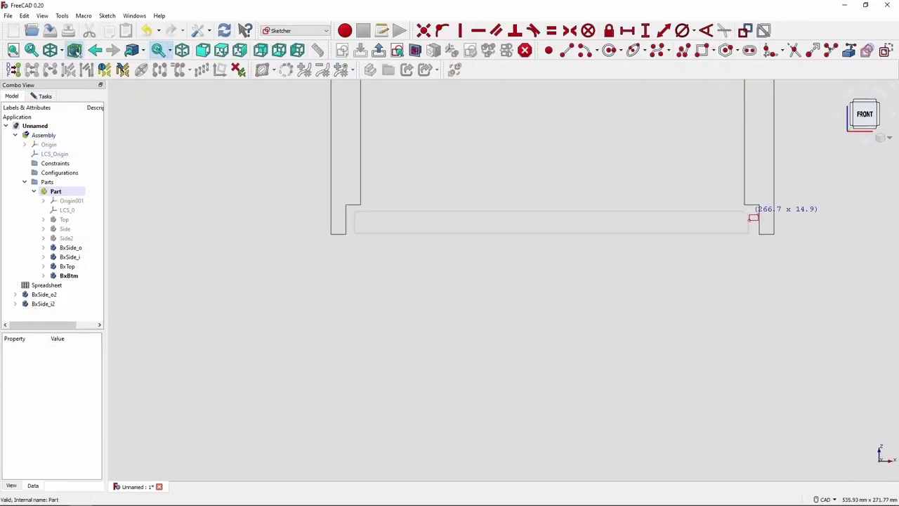
click(752, 217)
right_click(79, 273)
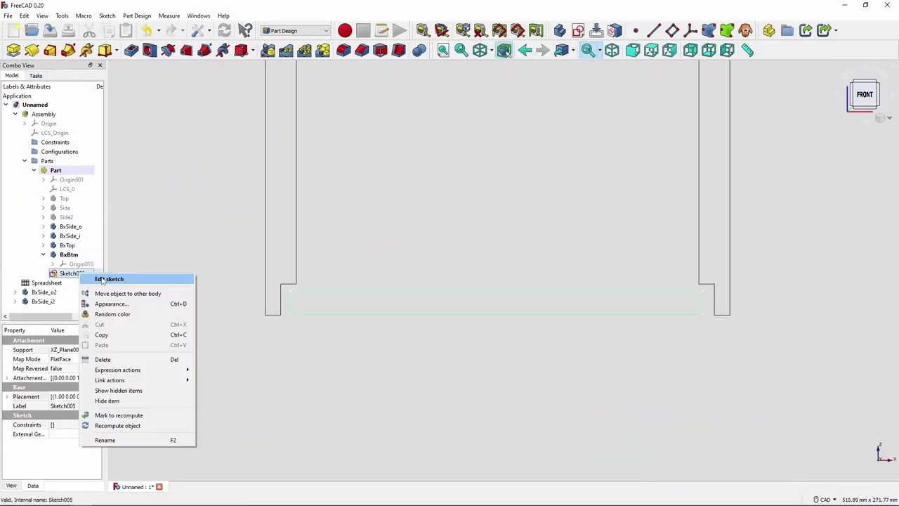
click(105, 278)
key(v)
key(f)
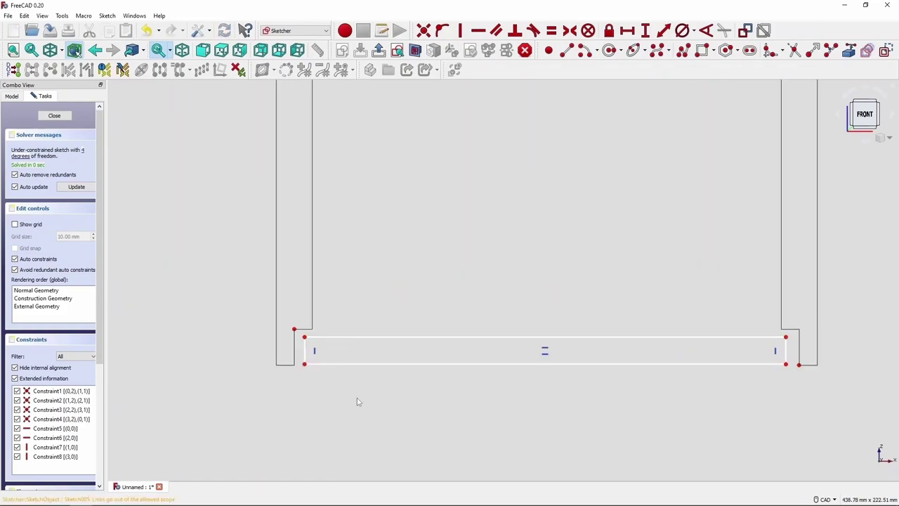
scroll(758, 390, down, 1)
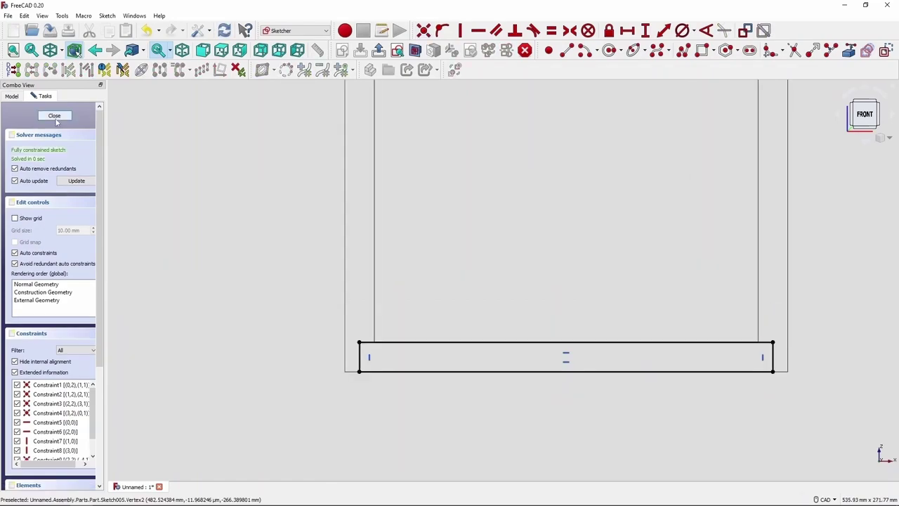
key(Escape)
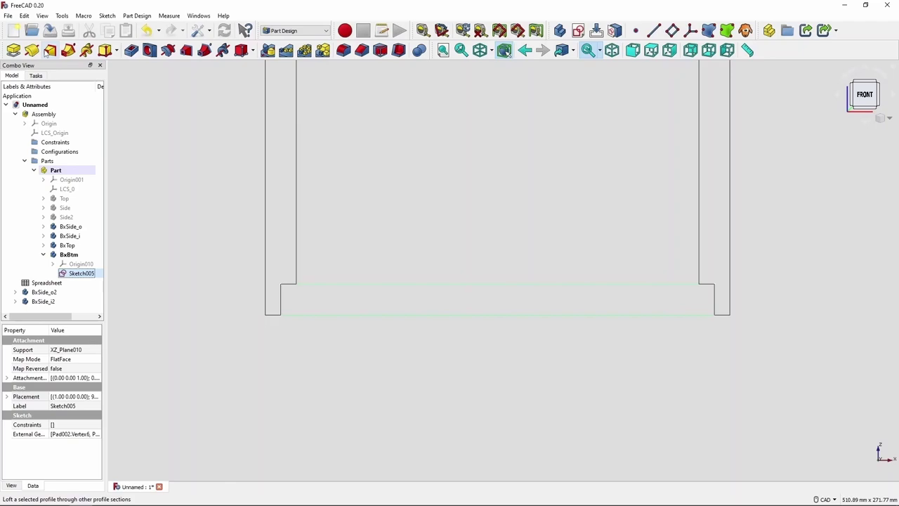
Pad the bottom sketch with a Spreadsheet-based length.
click(50, 50)
text(=Sp)
key(Return)
key(Return)
key(0)
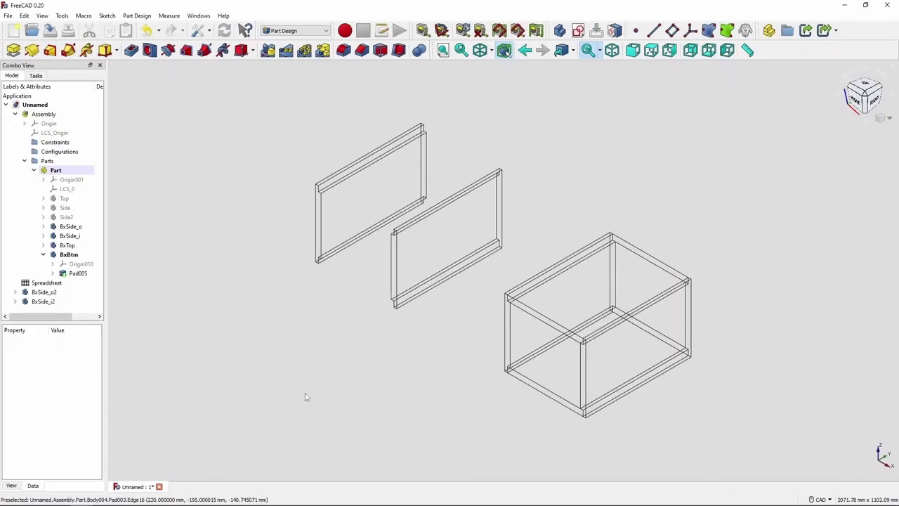
click(69, 254)
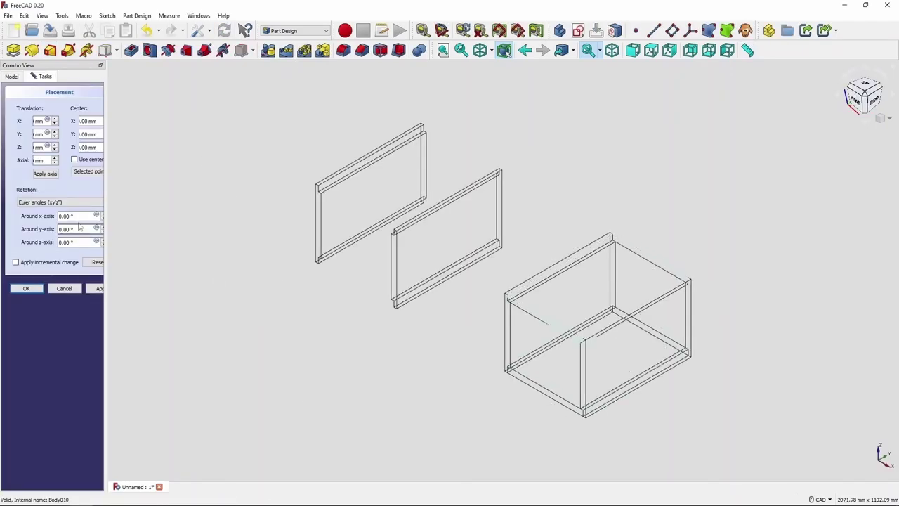
Apply the 180° clone rotation and add a Box clone calc row (700) to the spreadsheet.
key(Return)
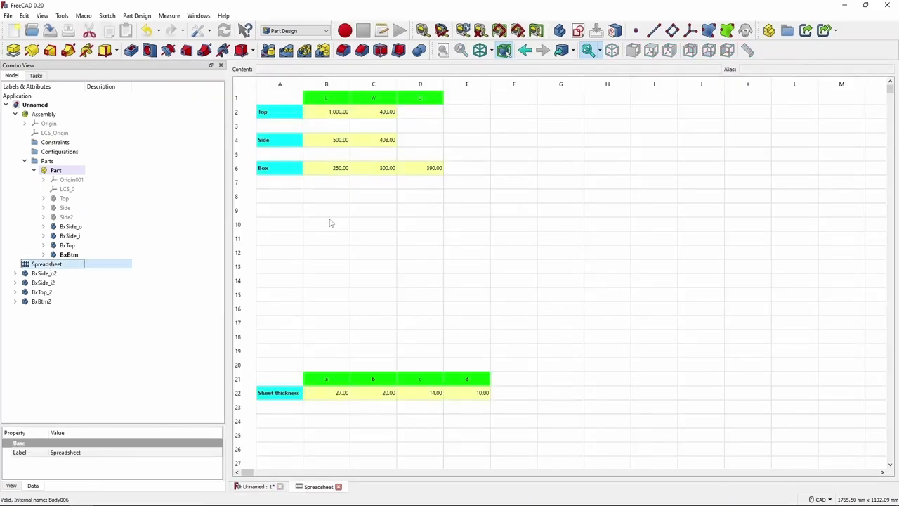
double_click(270, 192)
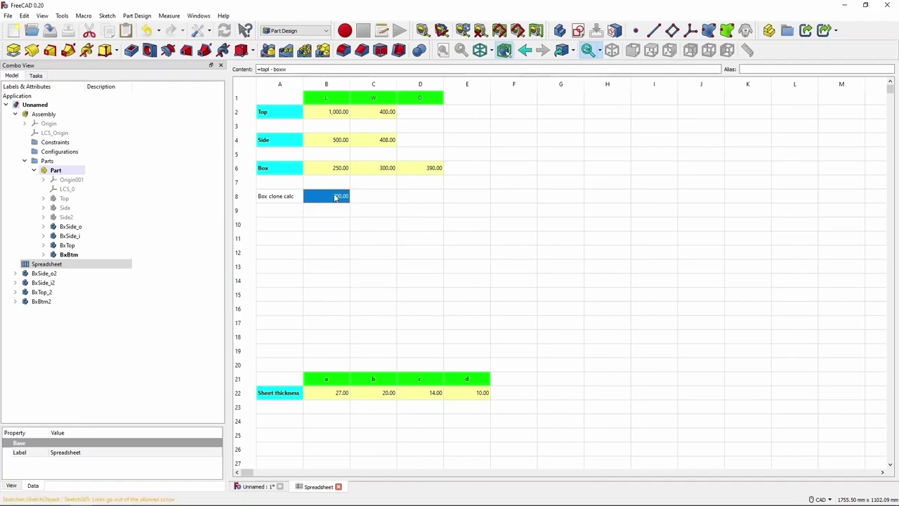
click(295, 30)
click(295, 202)
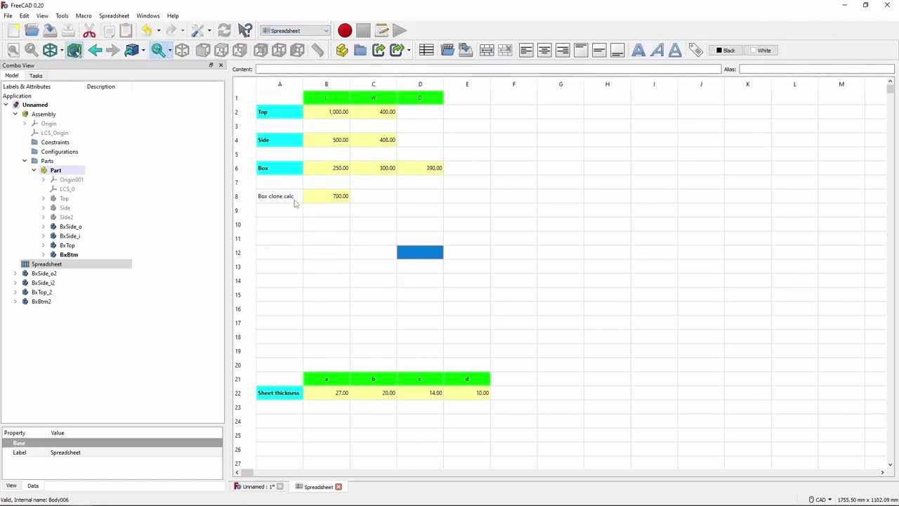
click(420, 252)
Rotate the BxSide_o2 clone 180° about the z-axis.
click(256, 486)
click(43, 273)
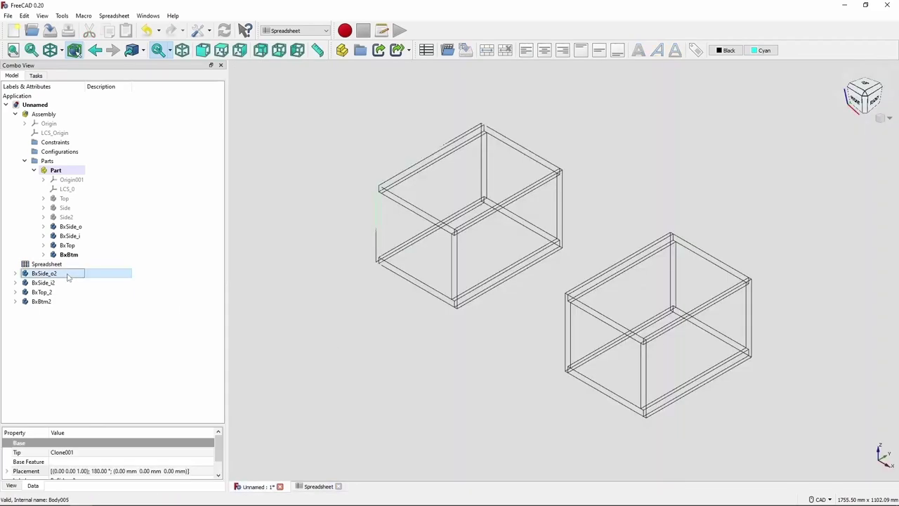
click(218, 407)
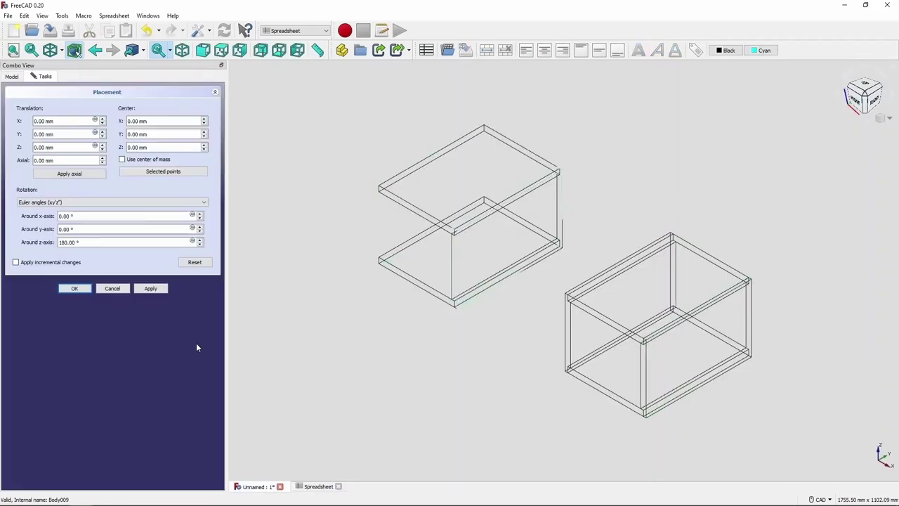
click(74, 288)
click(80, 317)
text(180)
key(Escape)
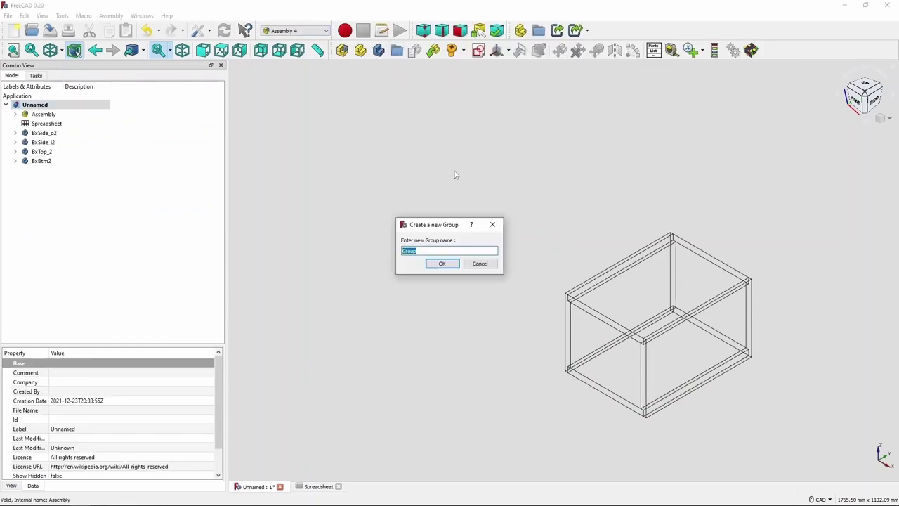
Create the Box clones group and move the four clone bodies into it.
text(Box clones)
key(Return)
click(43, 133)
shift+click(40, 160)
drag(40, 161, 42, 170)
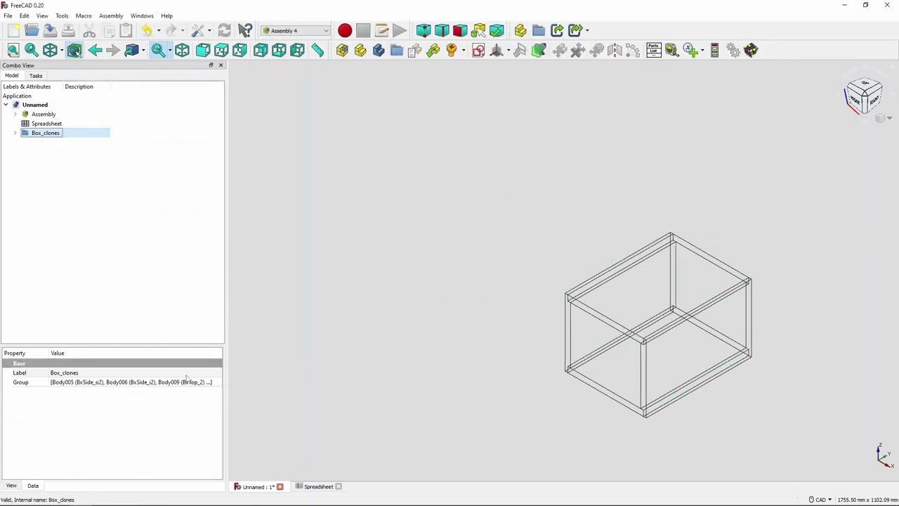
Set the X offsets of BxSide_o2 and the next clones to =Spreadsheet.bc.
click(53, 142)
click(26, 391)
click(218, 392)
text(=Spreadsheet.bc)
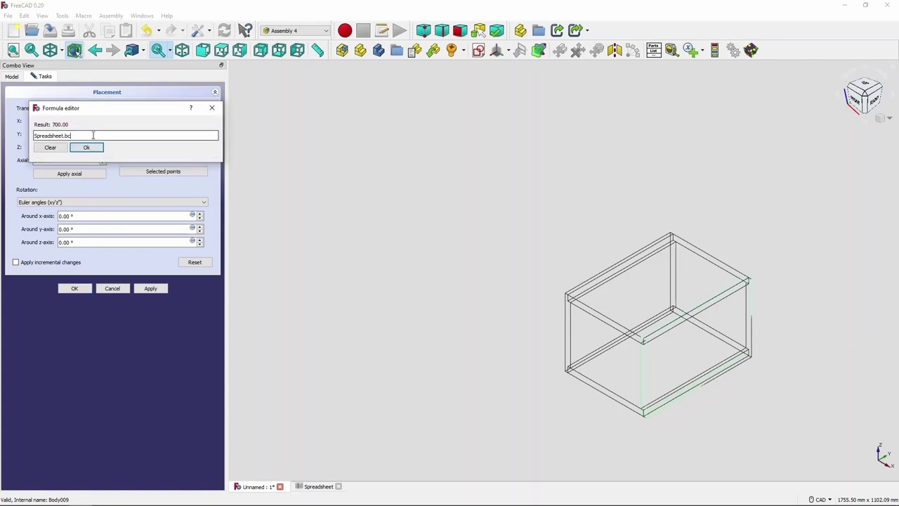
key(Return)
key(Return)
click(49, 148)
click(218, 391)
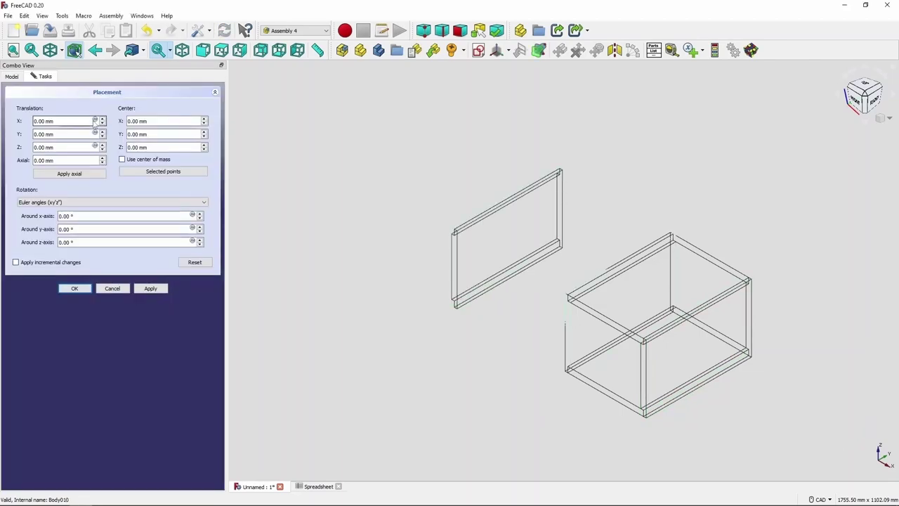
text(=Spreadsheet.)
key(Return)
key(Return)
click(218, 391)
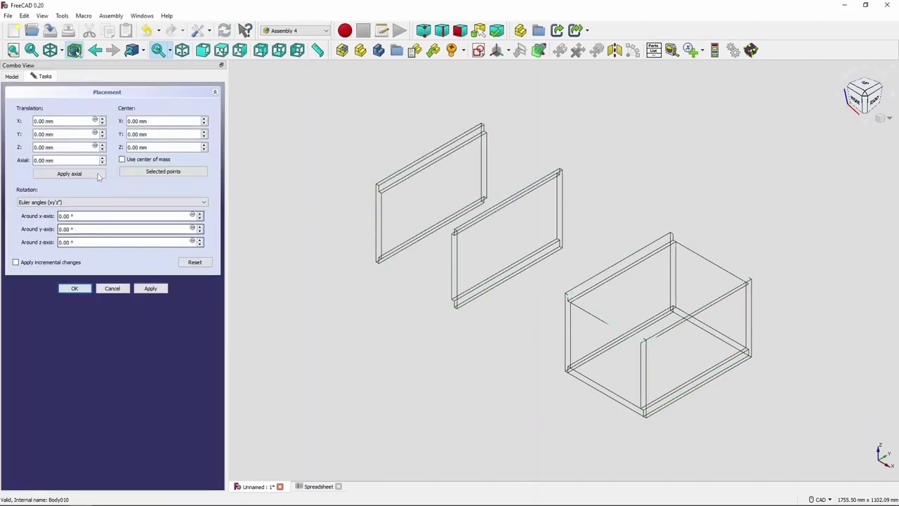
text(=Spreadsheet.bc)
Set the bottom clone's offset to =Spreadsheet.bc and seat the bottom plate inside the box.
key(Return)
key(Return)
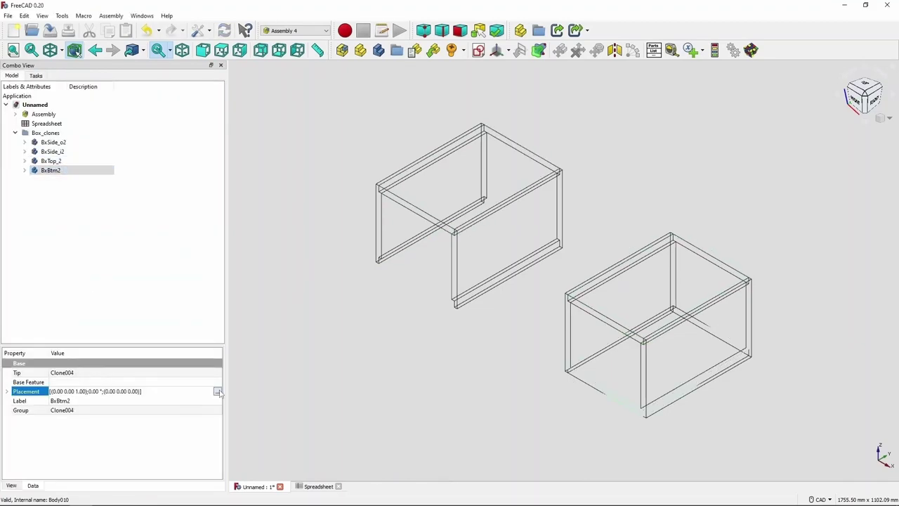
click(217, 391)
text(=Spreadsheet.bc)
key(Return)
key(Return)
key(Return)
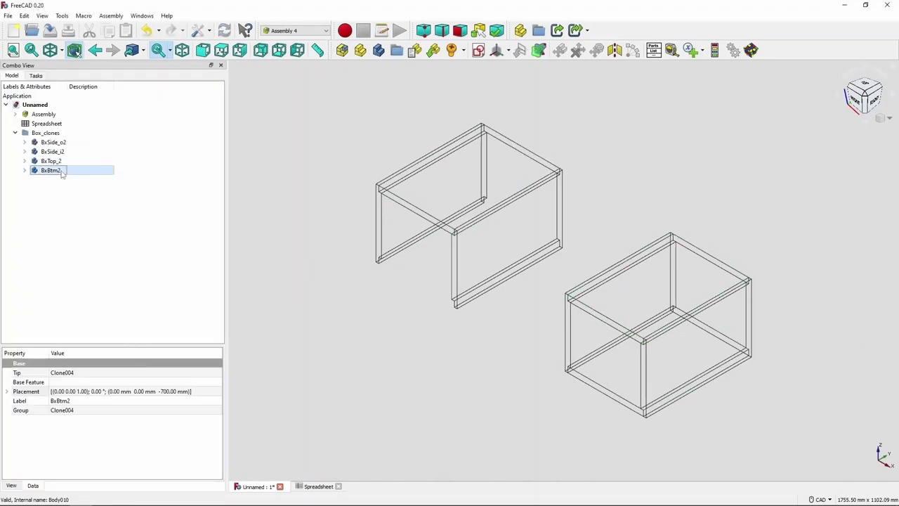
double_click(62, 170)
click(63, 121)
text(=)
key(Return)
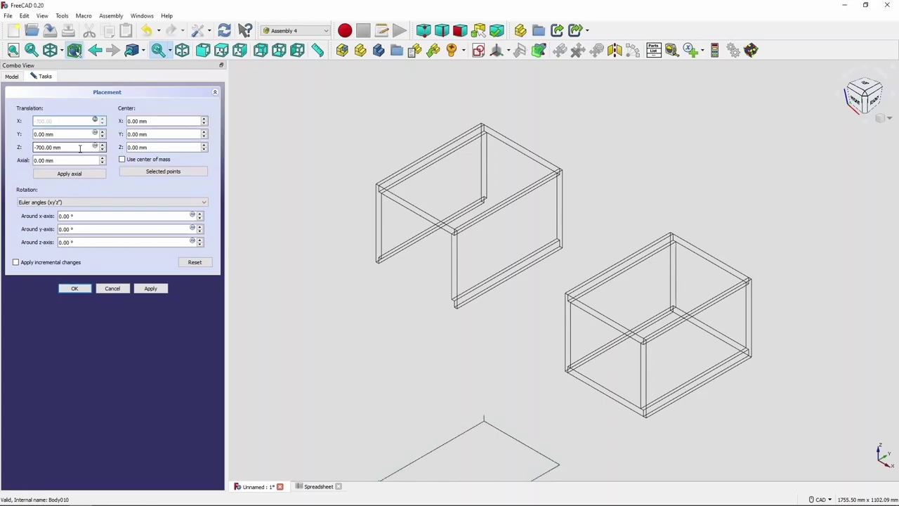
scroll(404, 348, down, 2)
key(Return)
double_click(51, 171)
text(0)
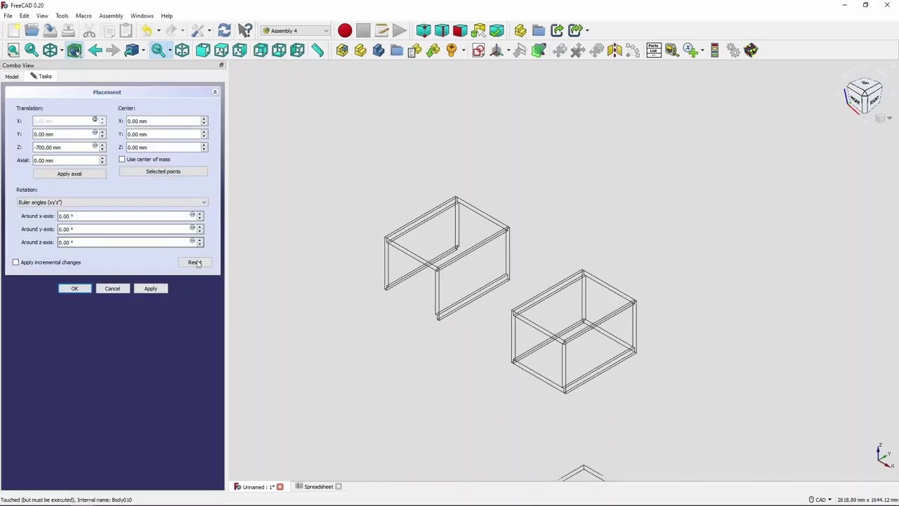
click(95, 121)
key(Return)
key(Return)
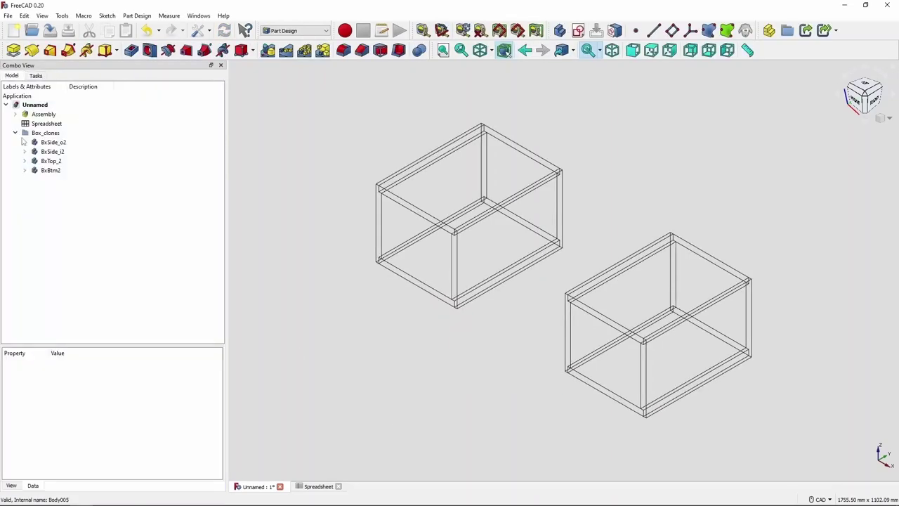
Show the desk shaded and enter Box values 350, 200 and 300 in the spreadsheet.
click(480, 50)
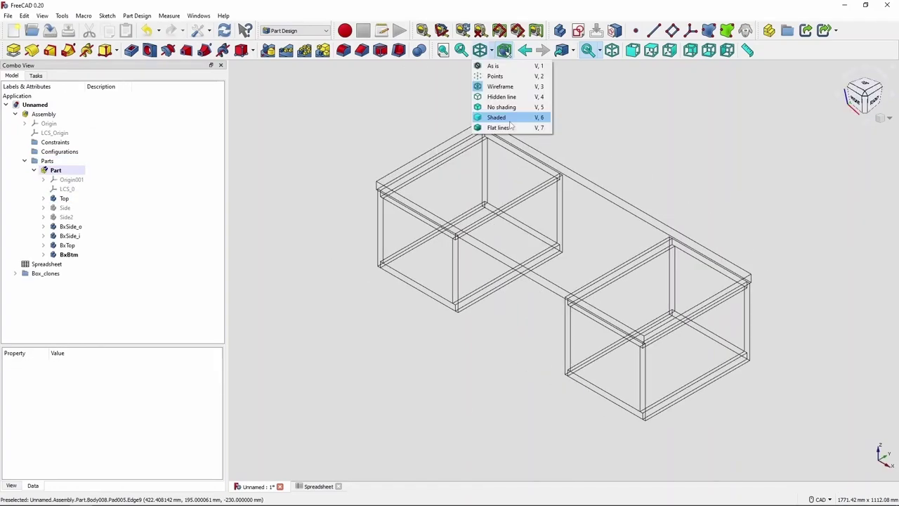
click(495, 118)
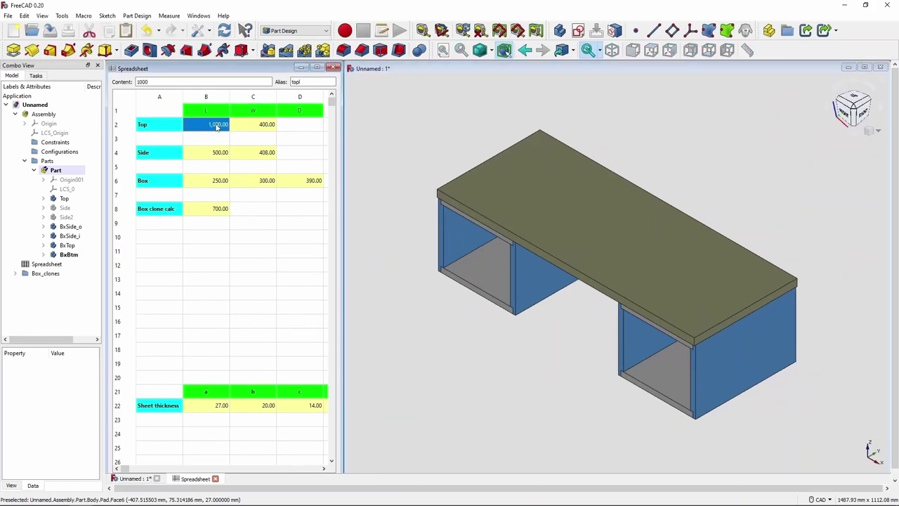
click(217, 156)
click(217, 180)
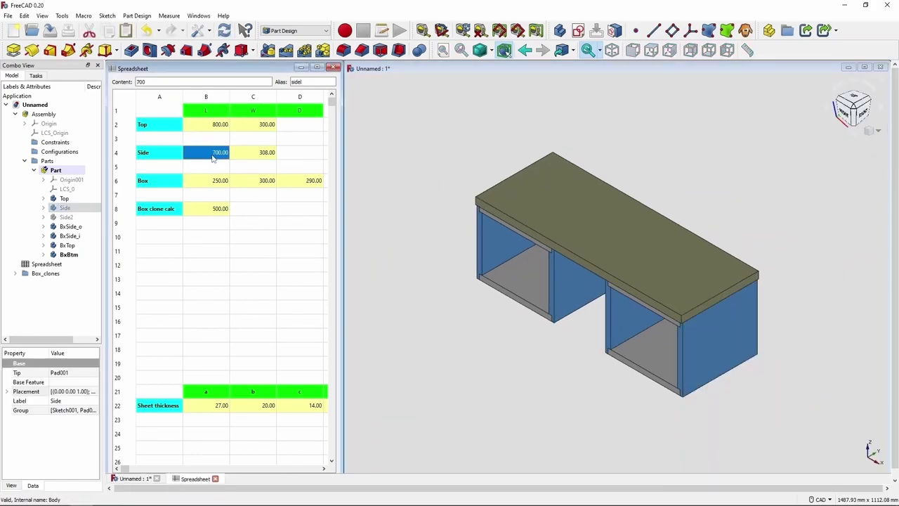
text(350)
key(Tab)
text(200)
key(Return)
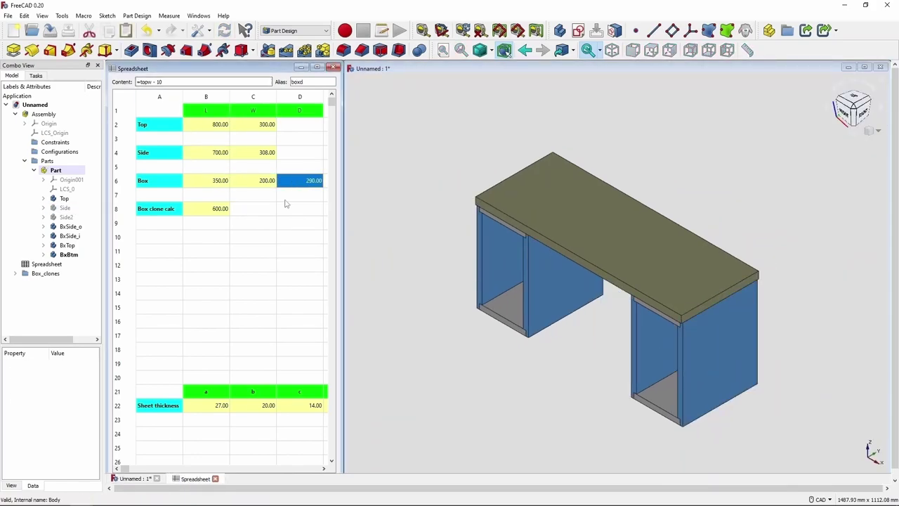
click(253, 181)
text(300)
key(Return)
Set Top width 400, view from the front, then Side length 500 and Box 300 × 250.
click(256, 124)
text(400)
key(Return)
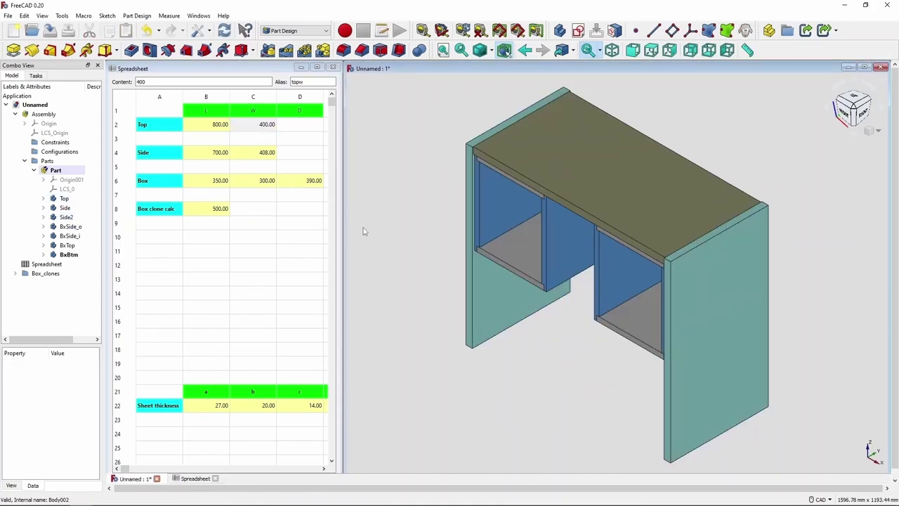
key(1)
click(224, 161)
text(500)
click(221, 181)
text(300)
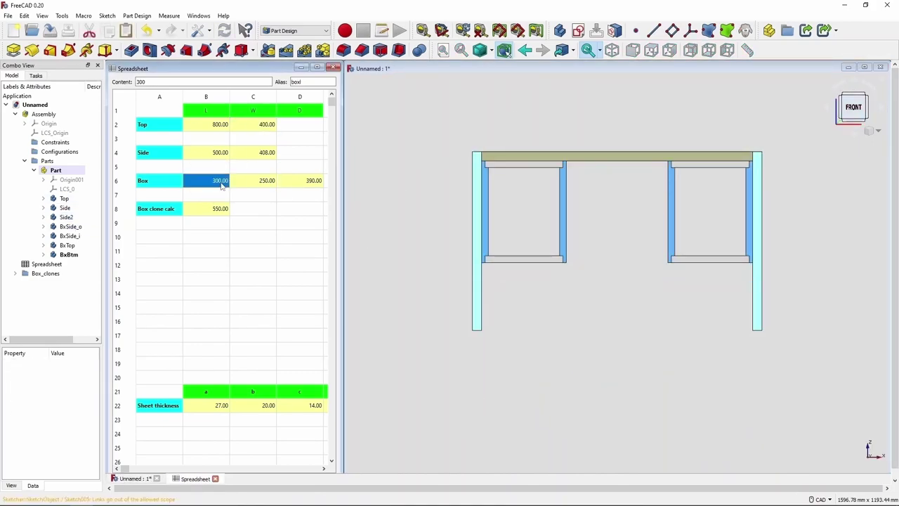
text(2500)
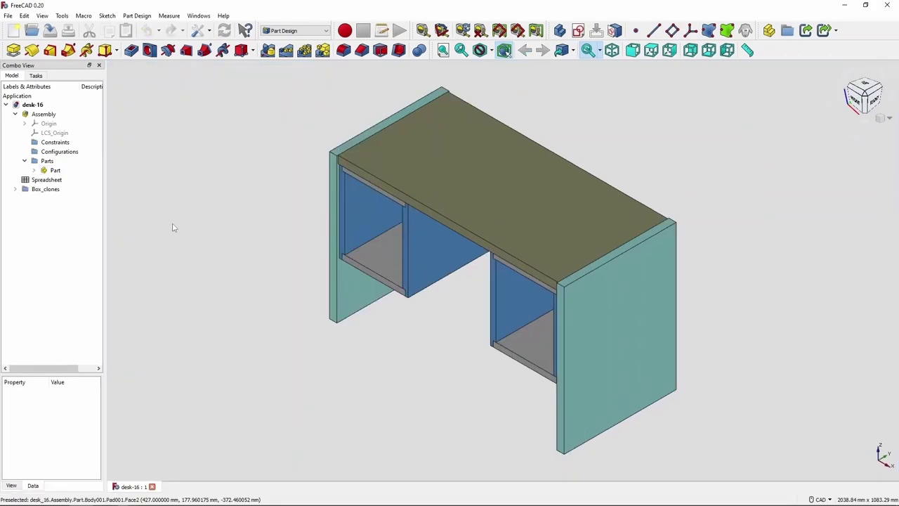
Switch to Assembly 4 and create a new drawer Part in the Parts group.
click(47, 161)
click(328, 33)
click(326, 86)
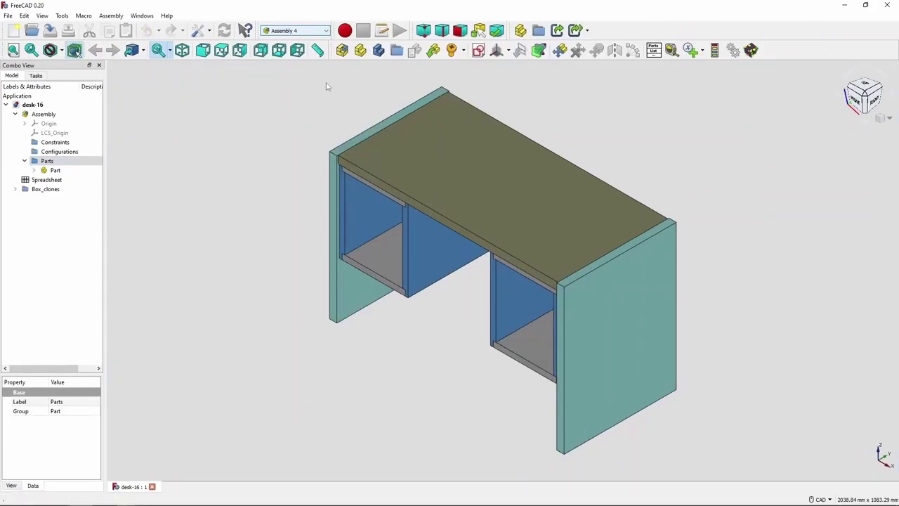
text(Drawe)
key(Return)
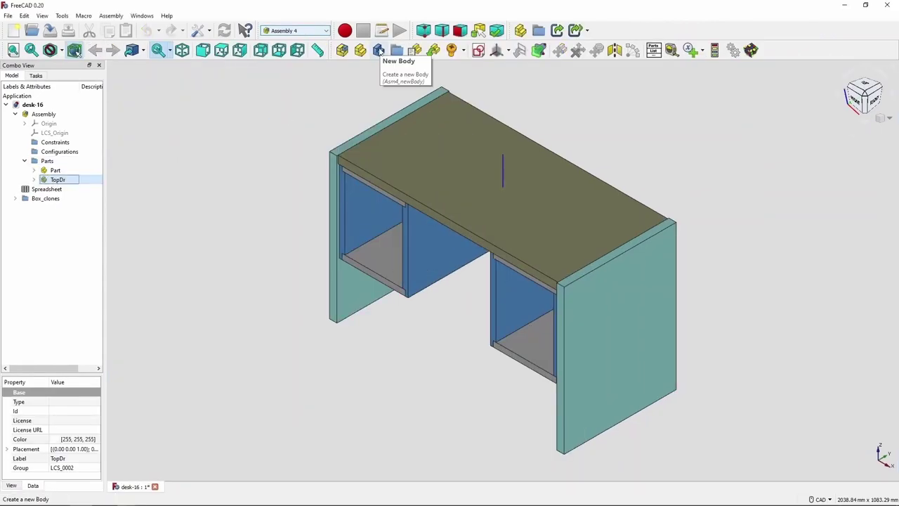
Add a body named TD-Face to the new drawer part.
click(378, 49)
text(TD-Face)
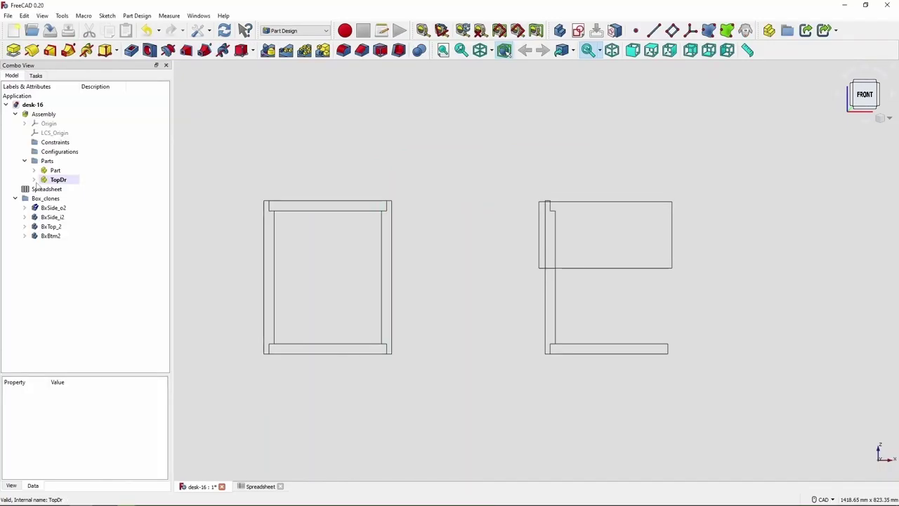
click(33, 180)
key(0)
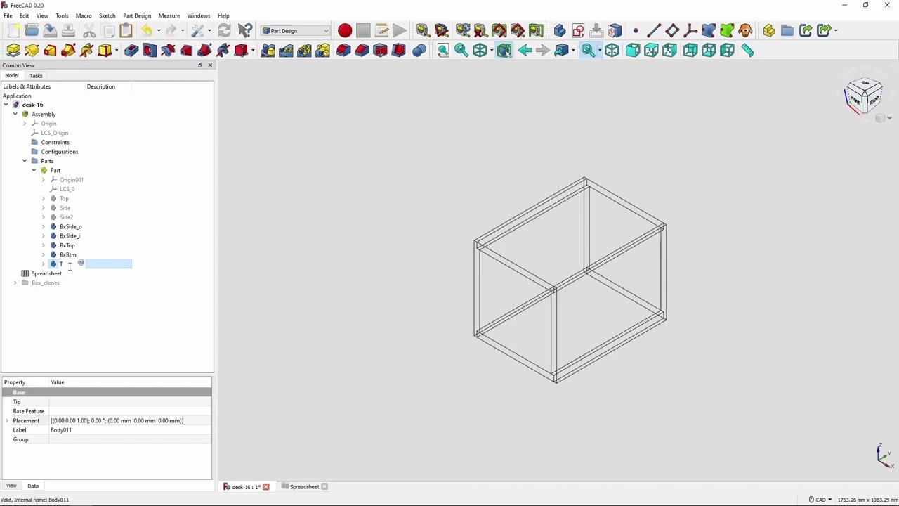
Name the body DrFace_top and draw the drawer-face rectangle sketch inside it.
key(Return)
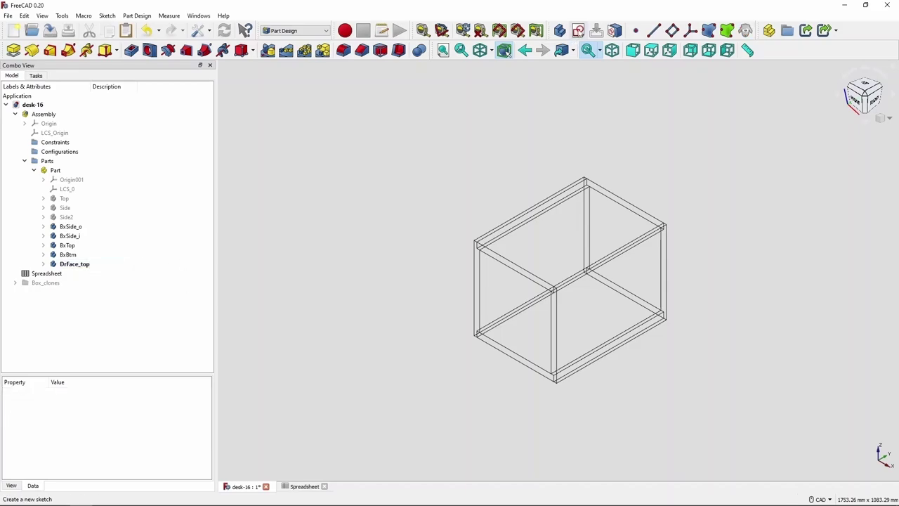
click(578, 30)
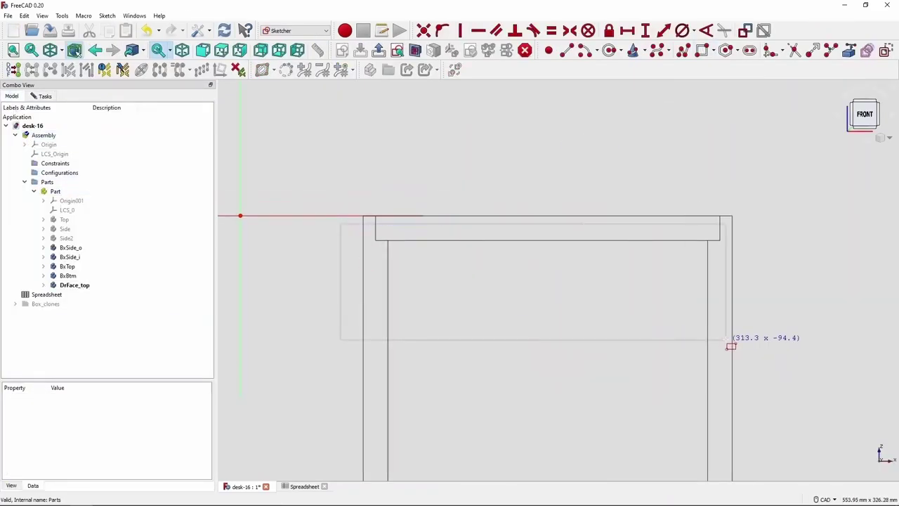
click(730, 345)
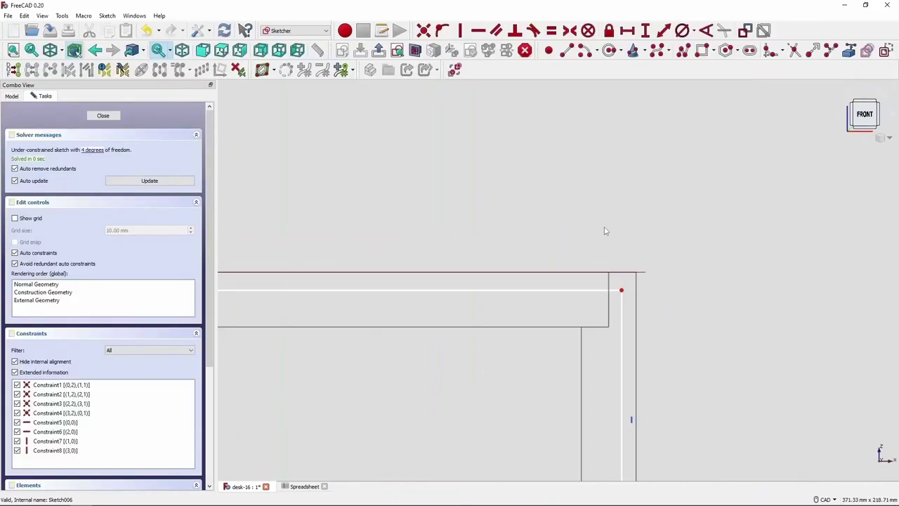
click(104, 116)
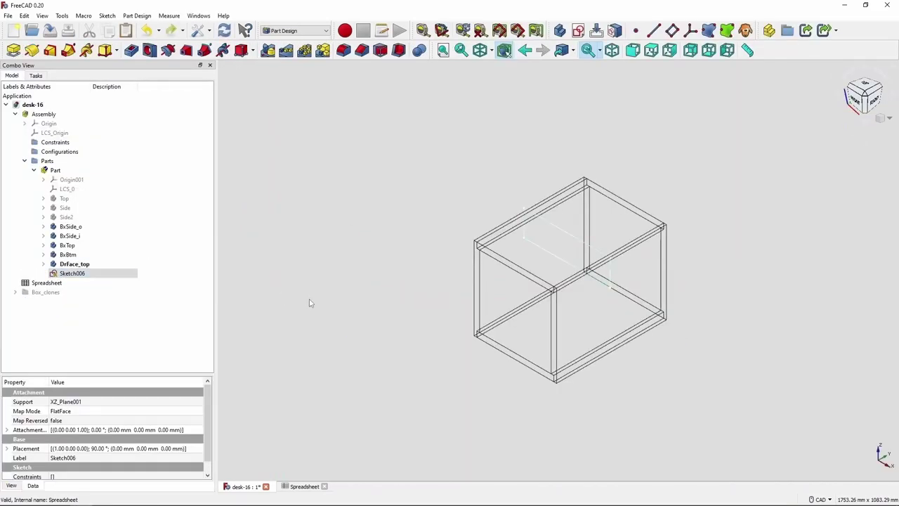
click(55, 170)
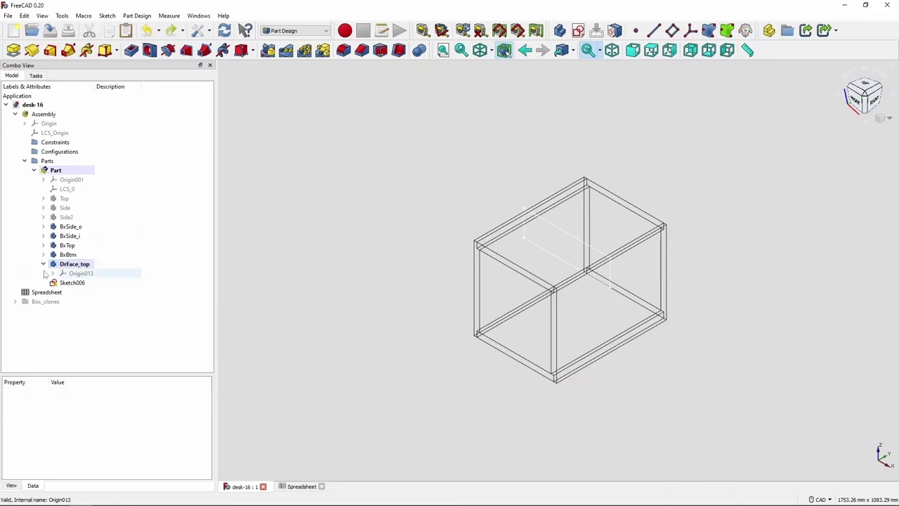
drag(70, 276, 60, 266)
Bind the face width to the spreadsheet (310 mm) and set a 2 mm gap.
text(=)
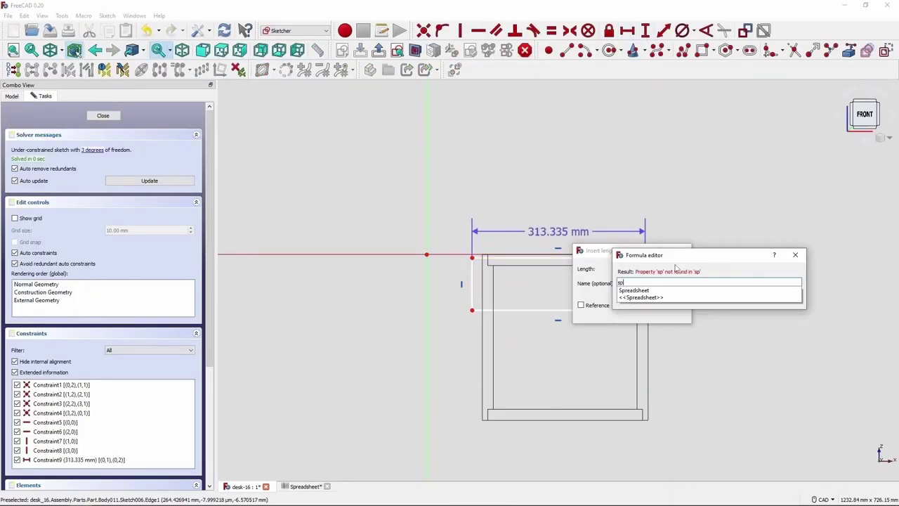
text(Spreadsheet.d)
key(BackSpace)
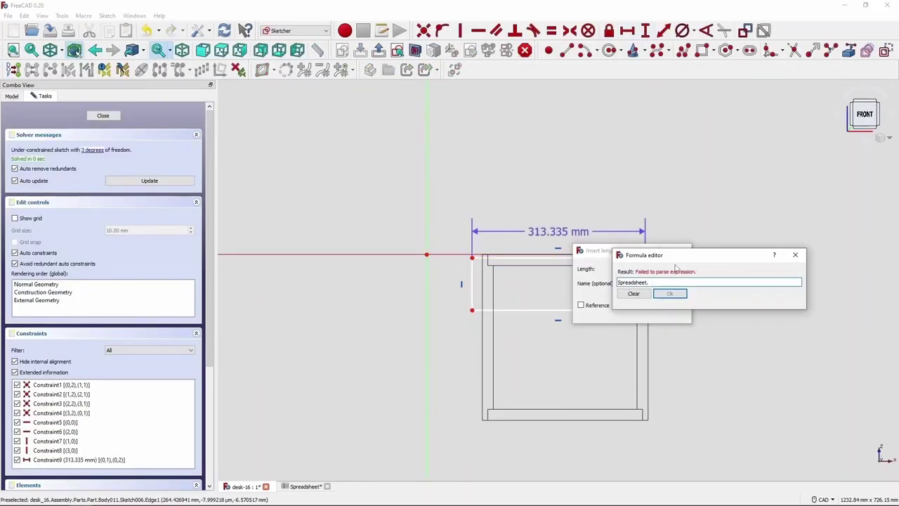
key(Return)
key(Return)
key(Return)
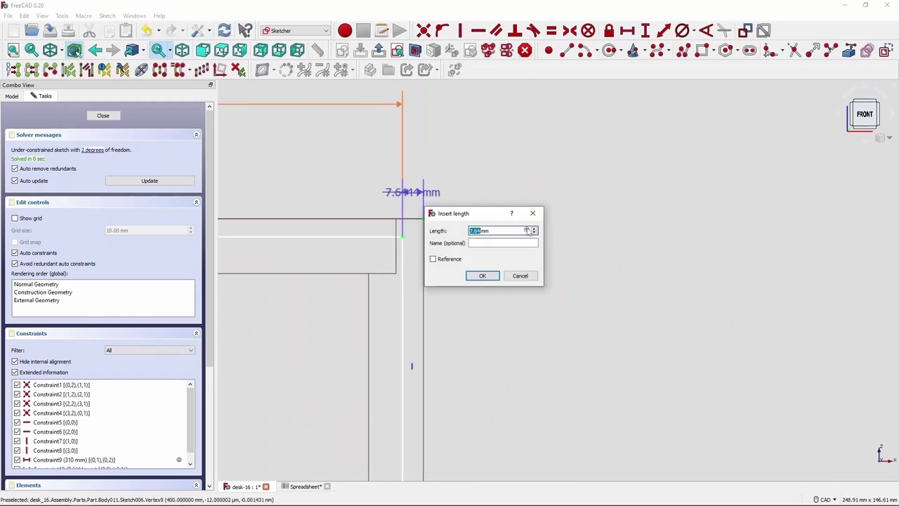
click(527, 231)
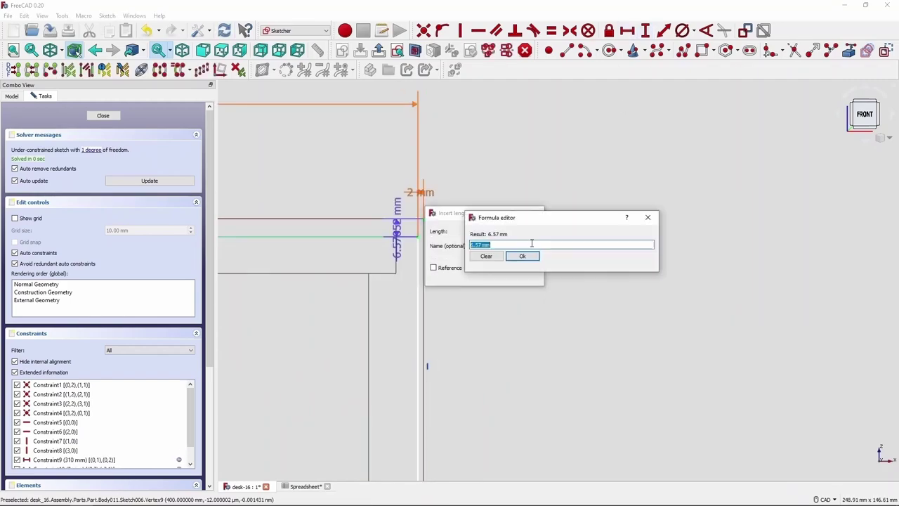
key(Return)
key(Return)
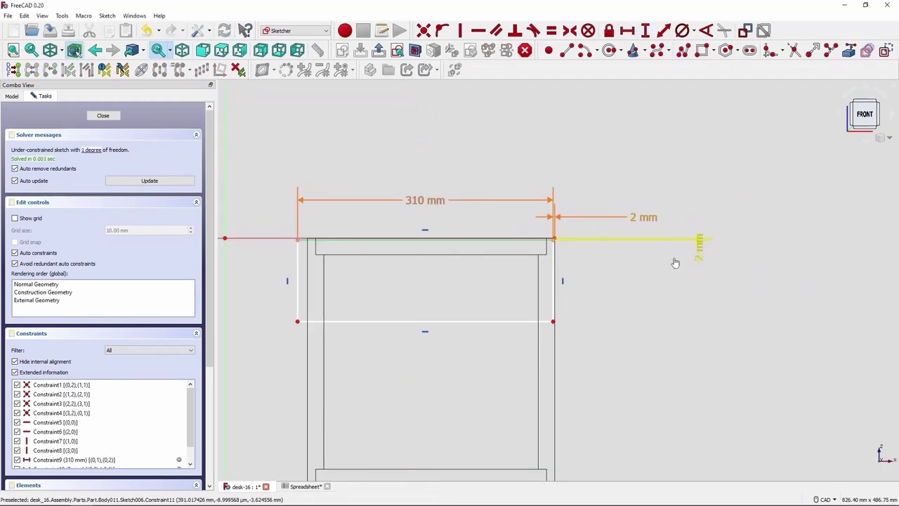
Constrain the drawer-face height to =Spreadsheet.boxd.
scroll(674, 262, down, 2)
click(644, 31)
scroll(407, 283, up, 3)
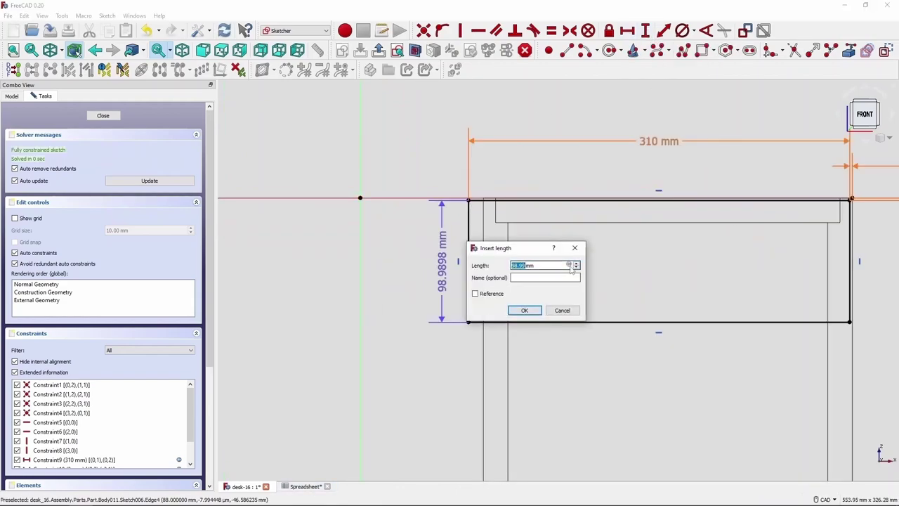
text(=Spreadsheet.boxd)
key(Return)
key(Return)
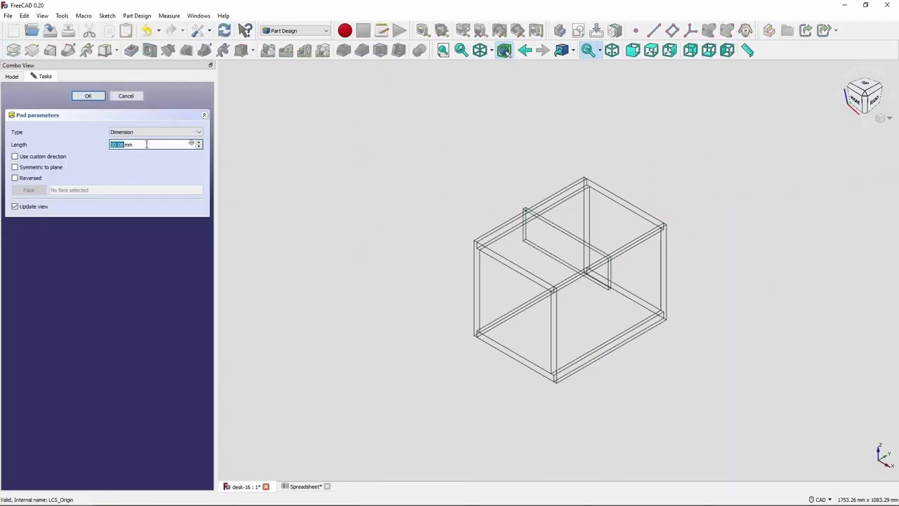
Pad the face by =Spreadsheet.stb and rename the clones group Box_Dwr_clones.
text(=Spreadsheet.stb)
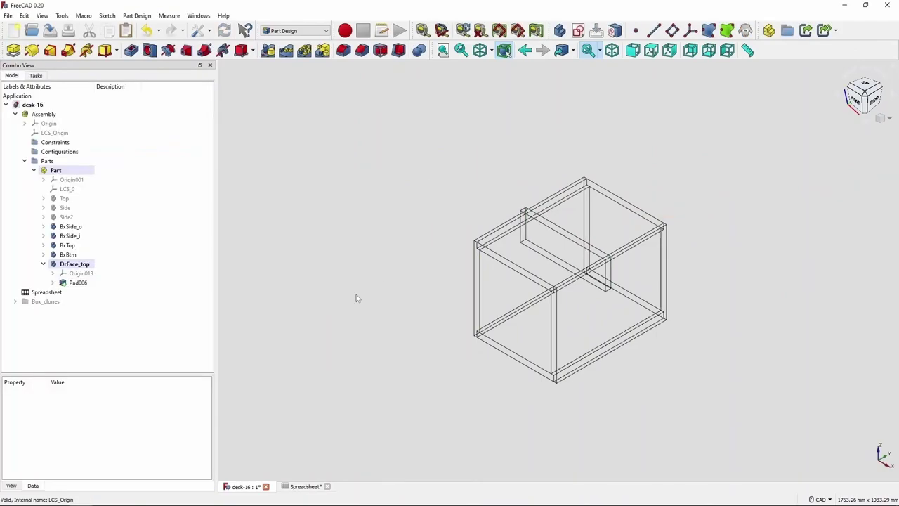
double_click(45, 283)
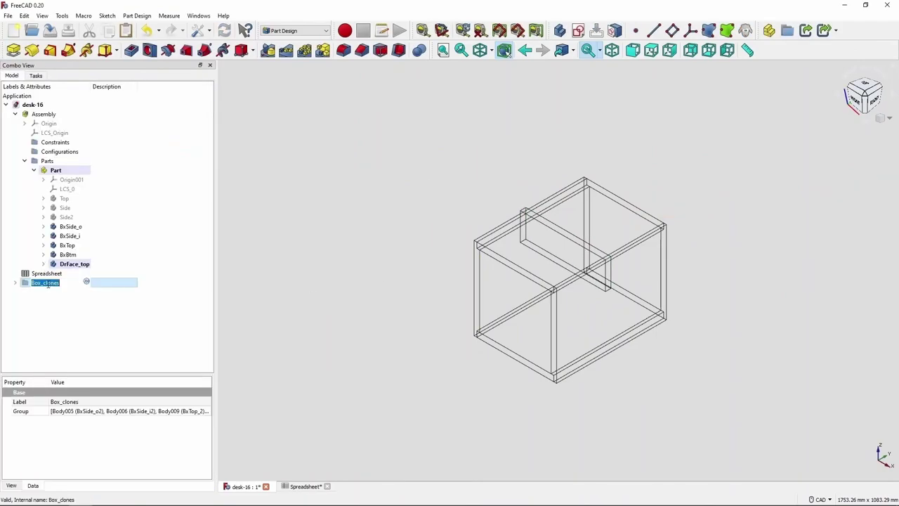
text(_Dwr)
key(Return)
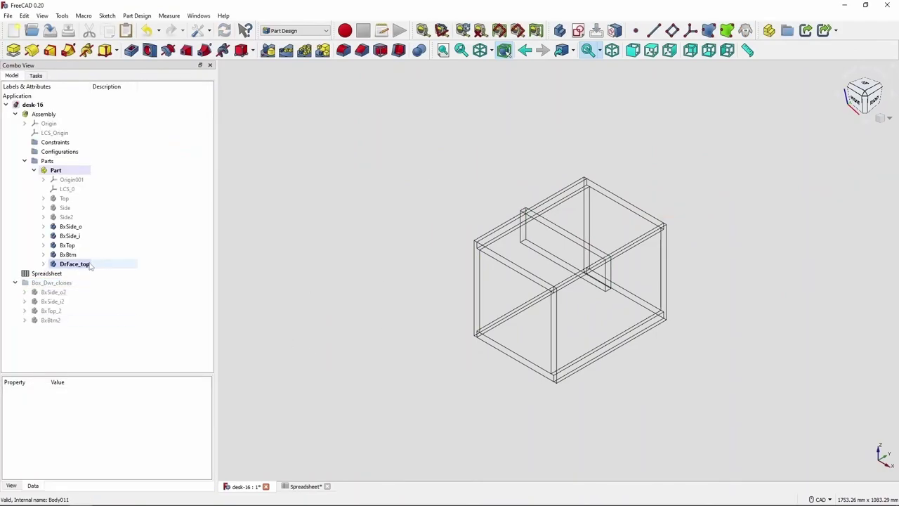
Clone the drawer face as DrFace_top_2 and start a placement expression for it.
ctrl+drag(81, 267, 49, 335)
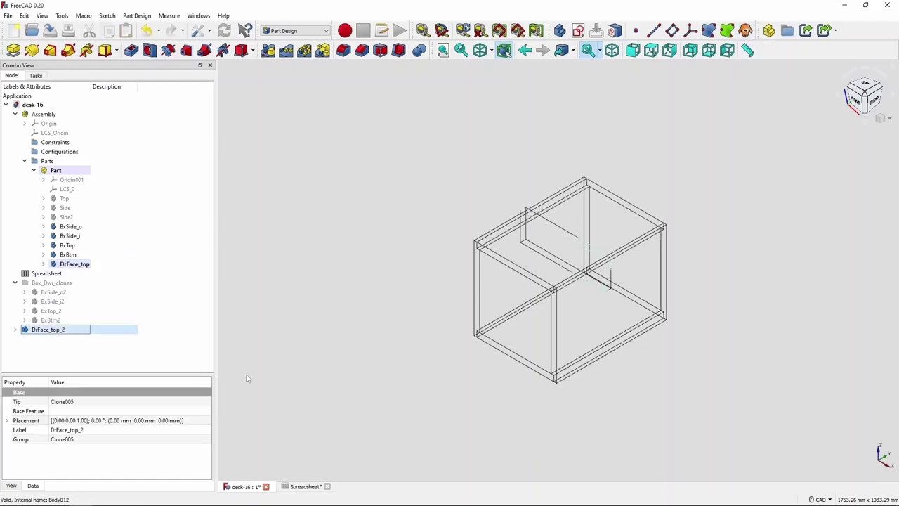
key(Return)
click(105, 420)
click(204, 420)
click(107, 287)
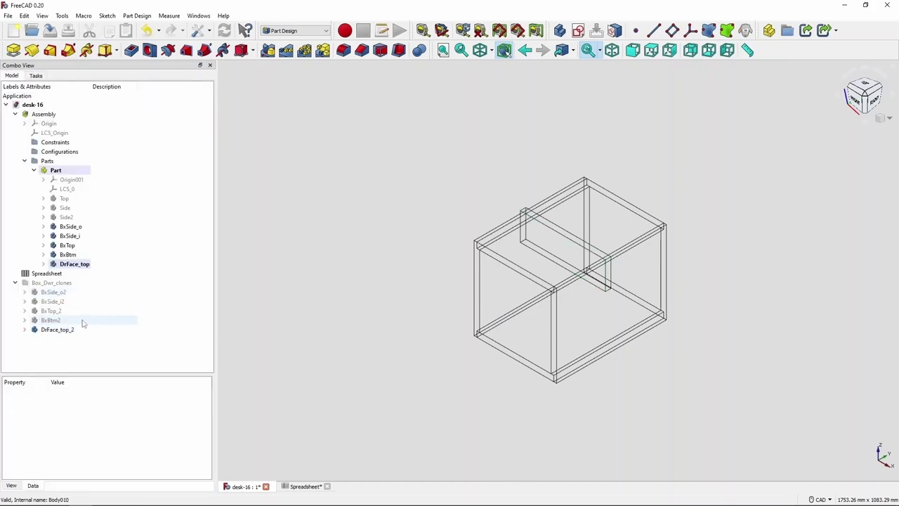
click(49, 319)
click(204, 420)
text(=)
key(Return)
key(Return)
Add a placement formula to the clone and view the drawers from the front.
click(205, 419)
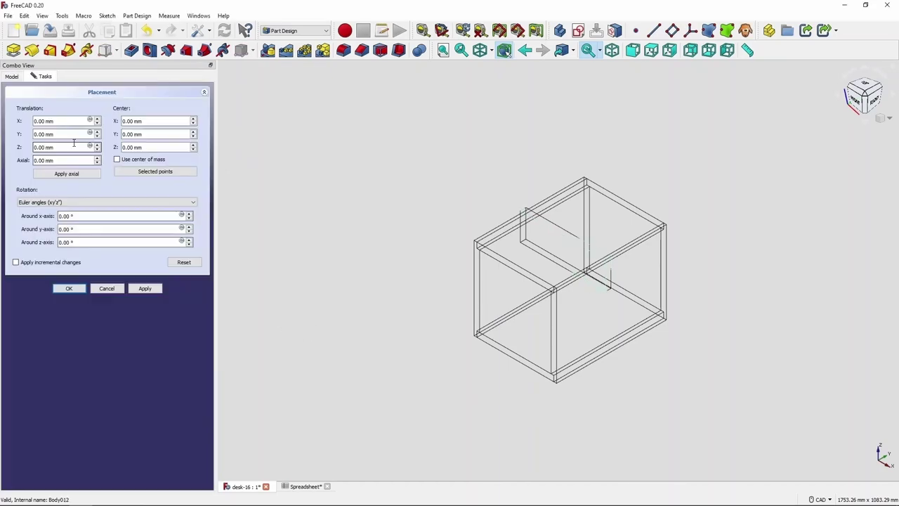
text(=)
key(Return)
Set the clone's X offset to -Spreadsheet.bc - 14.
key(Return)
click(69, 284)
click(74, 264)
key(1)
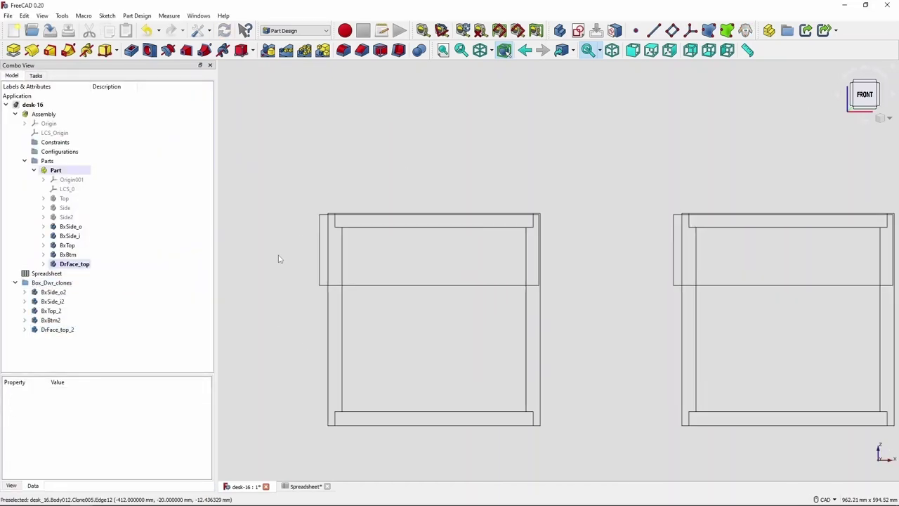
click(205, 420)
text(=)
key(Return)
text(=)
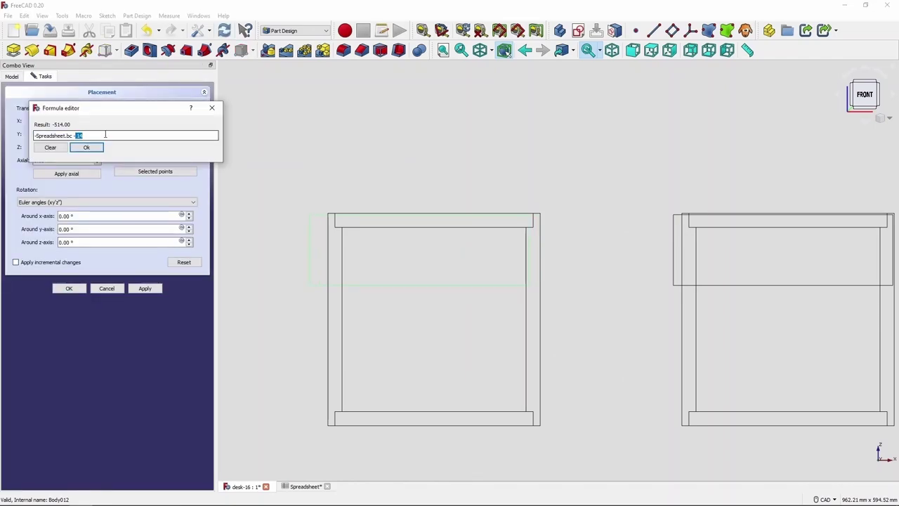
key(Return)
key(Return)
click(204, 420)
text(=)
key(Return)
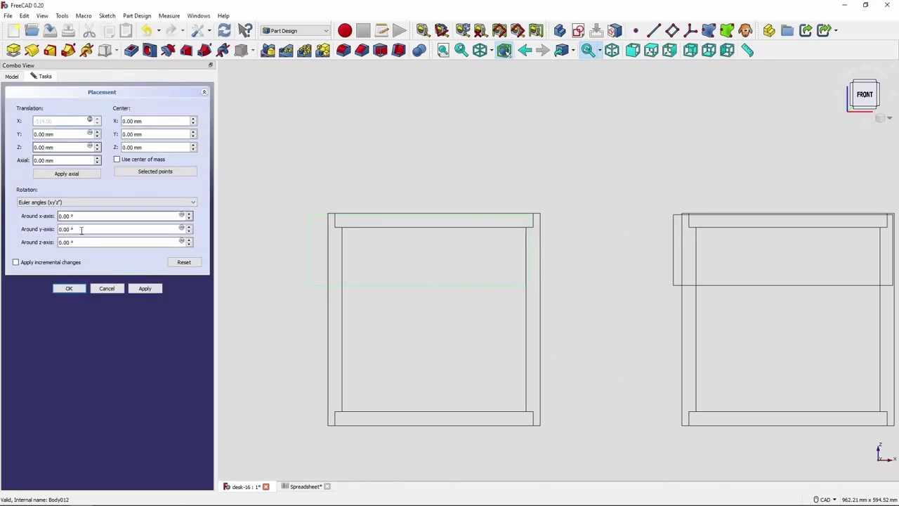
key(Return)
Set the clone's Y offset to -Spreadsheet.boxd / 2.
click(204, 420)
text(=)
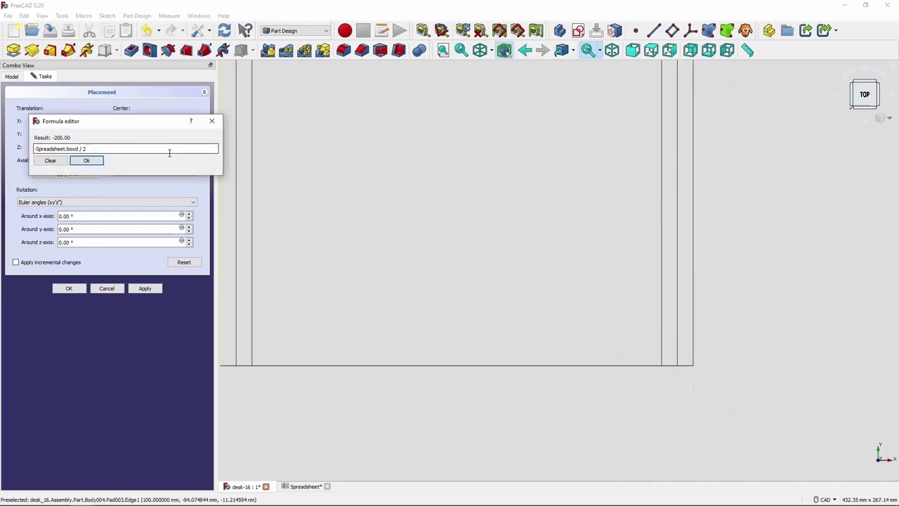
key(Return)
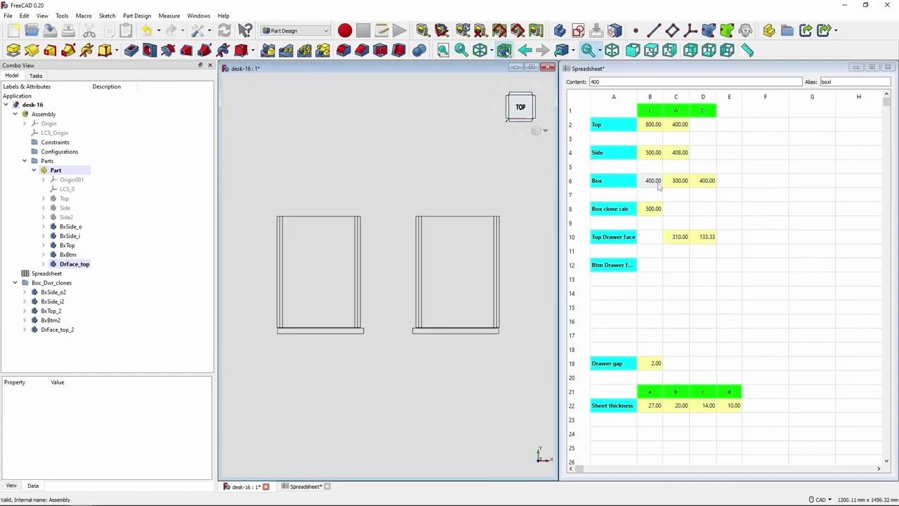
click(660, 181)
Enter 200 as the box value in spreadsheet cell C6.
text(200)
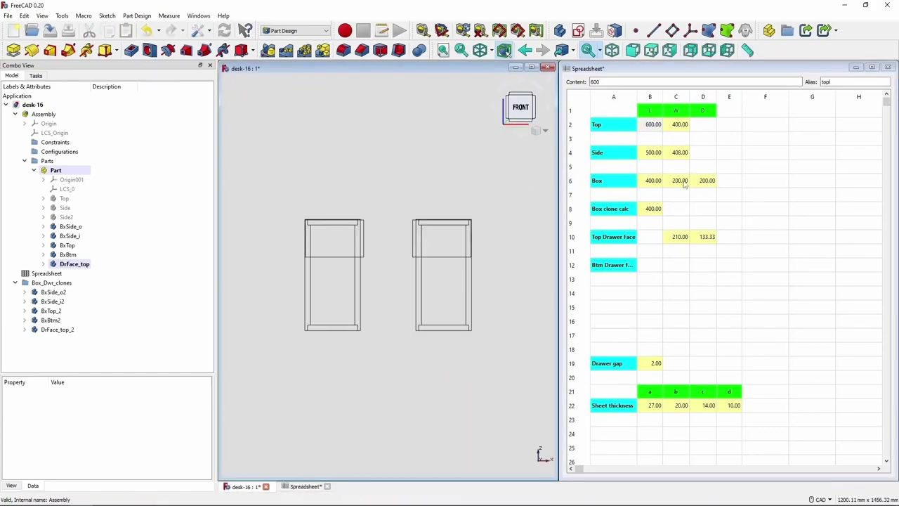
scroll(463, 279, up, 3)
scroll(472, 332, down, 2)
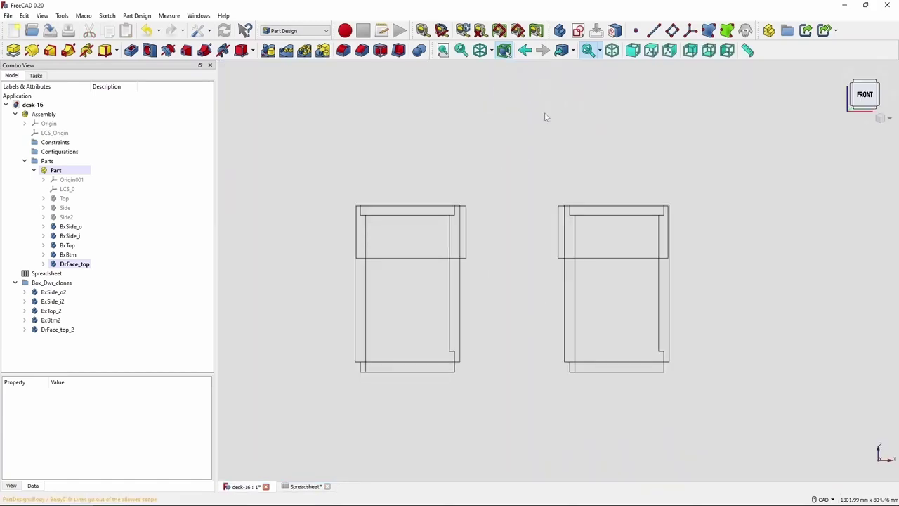
Hide the cloned drawer box, the drawer face, the bottom and another drawer part.
click(52, 283)
key(space)
click(74, 263)
key(space)
click(67, 254)
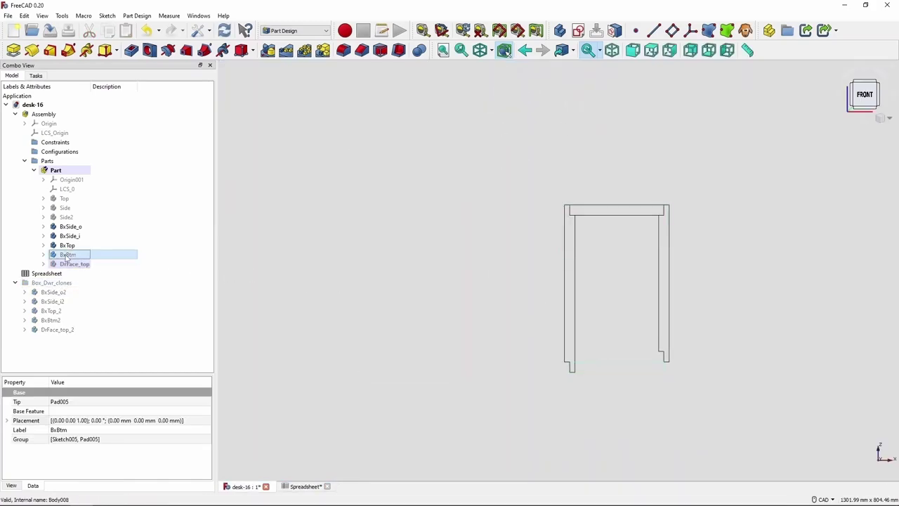
key(space)
click(71, 226)
key(space)
Open the drawer side's BxSide_i sketch to check it after the resize.
click(43, 226)
double_click(77, 263)
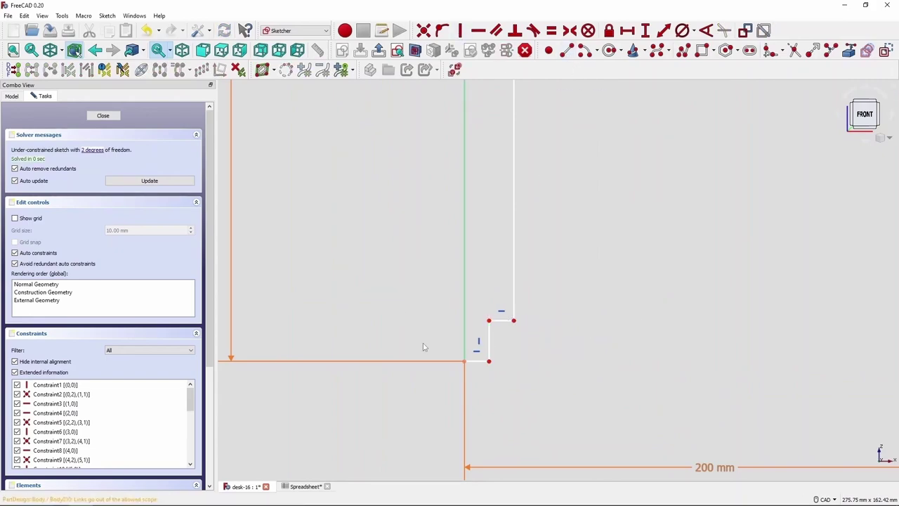
scroll(478, 203, up, 3)
scroll(477, 203, down, 3)
scroll(461, 260, up, 3)
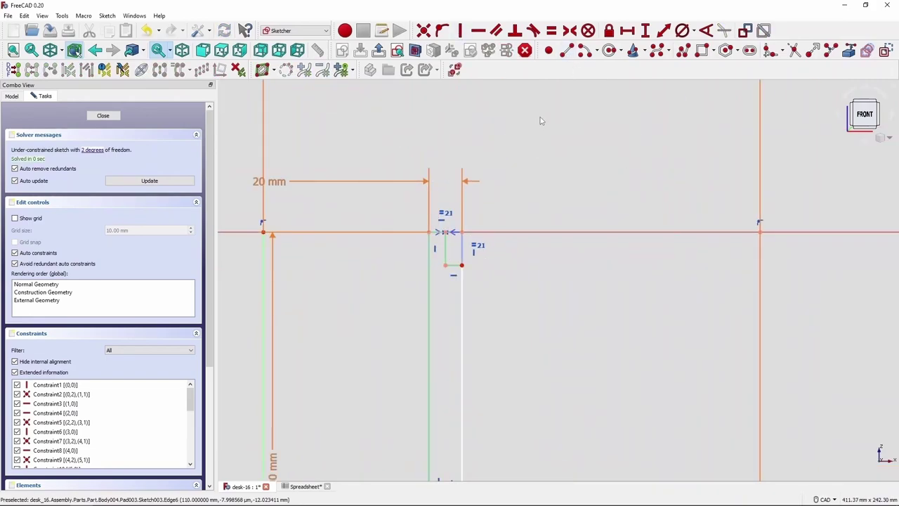
scroll(578, 229, down, 3)
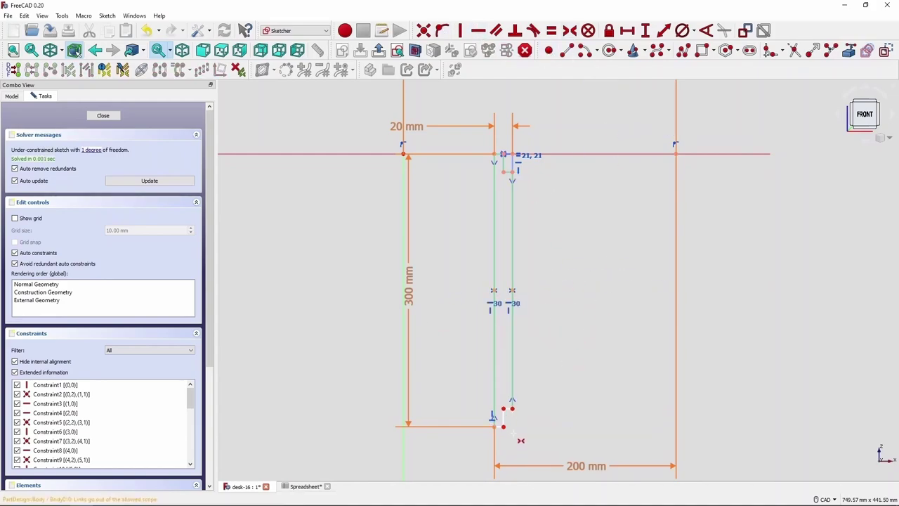
scroll(549, 425, up, 3)
key(Escape)
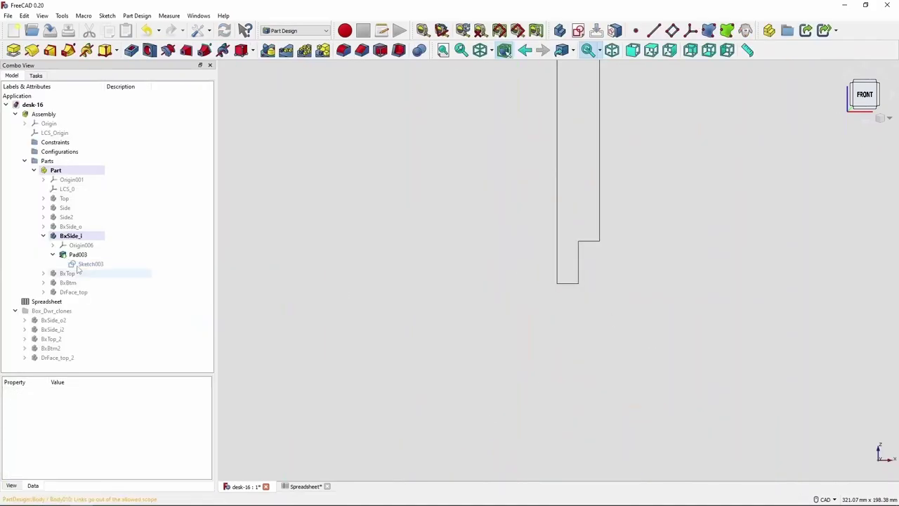
Show the spreadsheet beside the model and create a new body in the desk Part.
click(80, 255)
scroll(620, 373, down, 3)
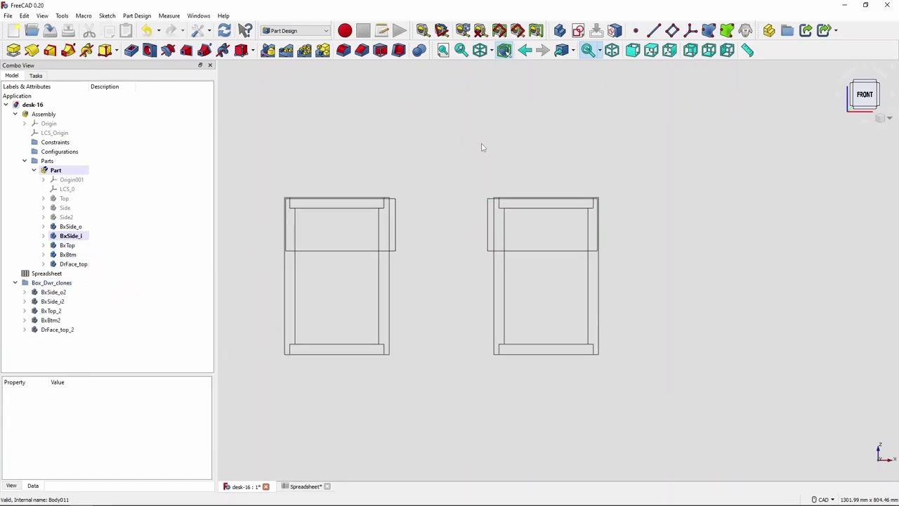
click(198, 15)
click(211, 62)
click(337, 182)
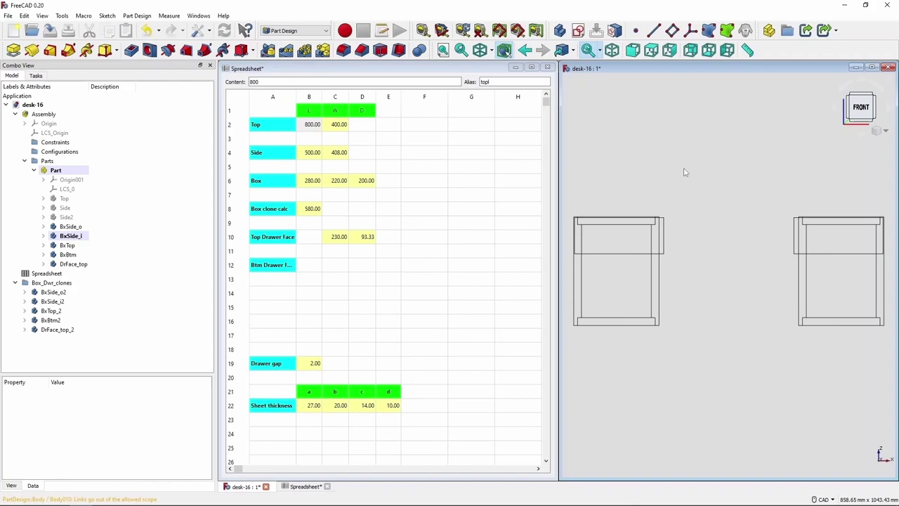
key(0)
click(559, 31)
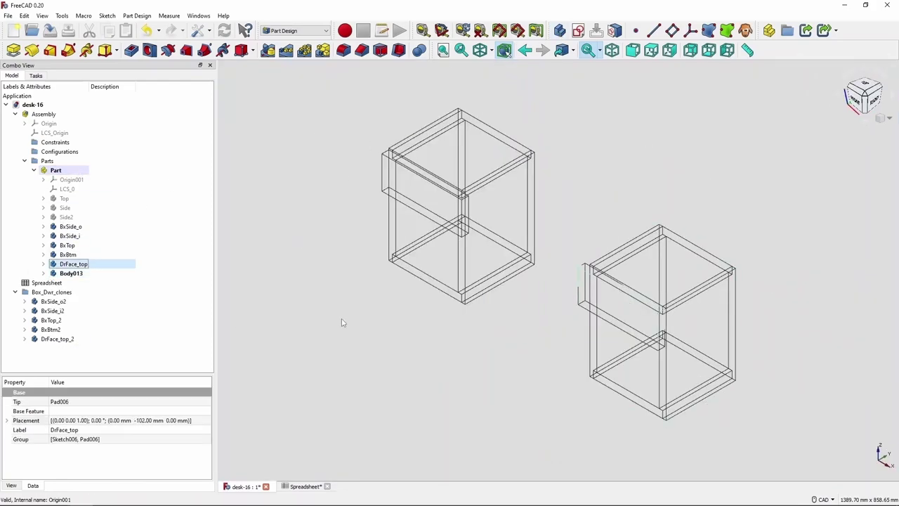
Name the body DrFront_top and sketch the drawer-front rectangle on the front plane.
key(Return)
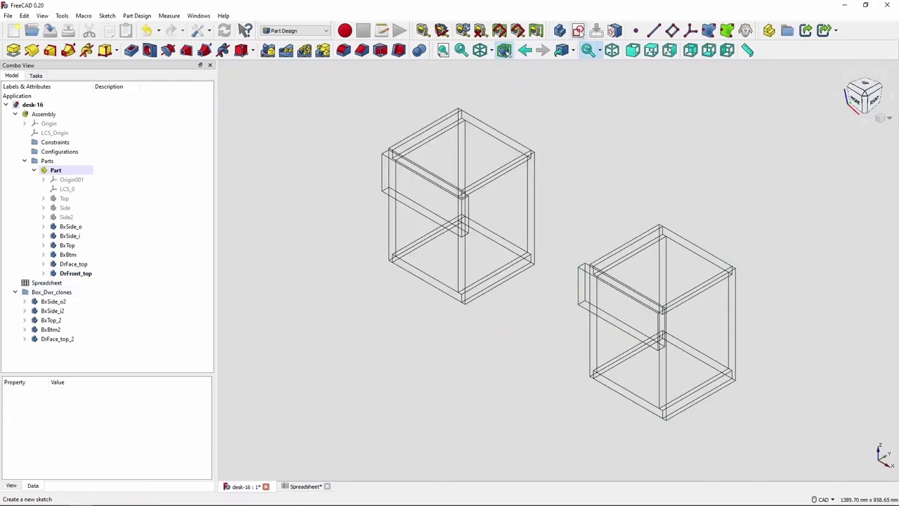
click(578, 31)
click(89, 98)
scroll(690, 183, up, 1)
key(g)
key(r)
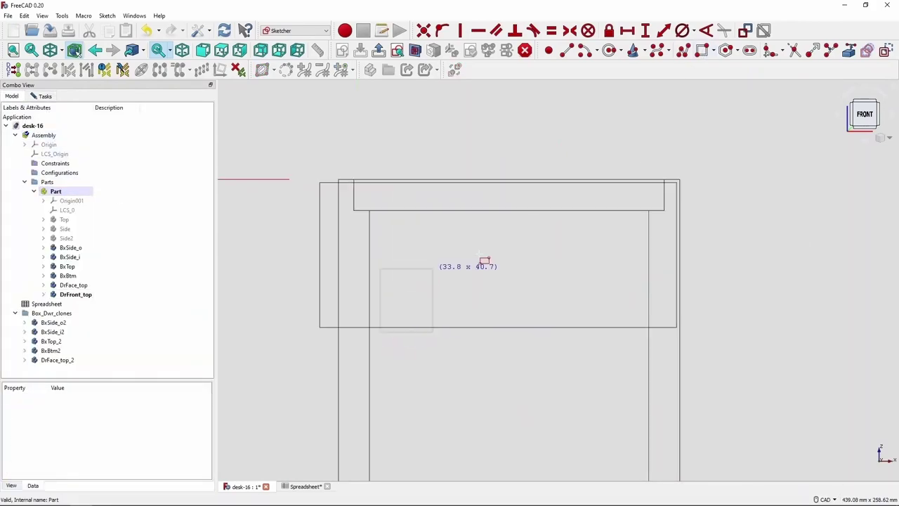
click(634, 235)
key(Escape)
key(Escape)
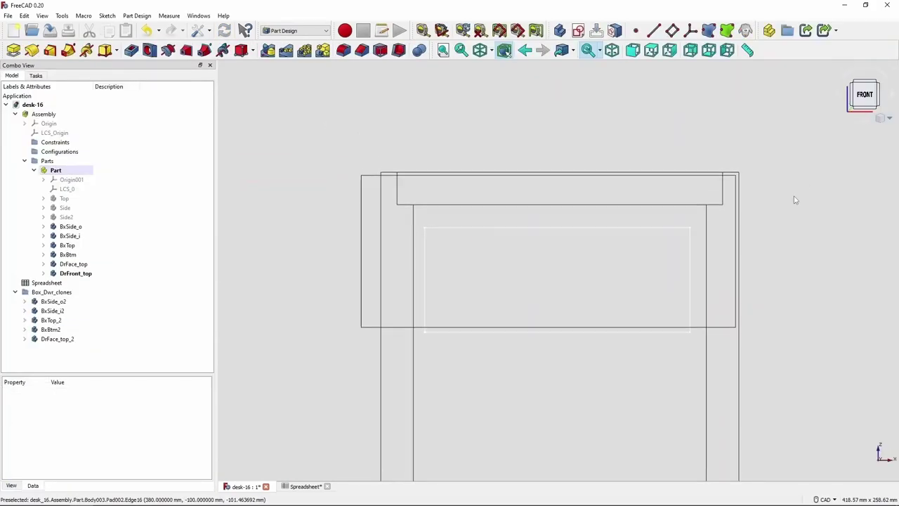
Check spreadsheet cell B17 for the slider width and reopen the rectangle sketch.
click(306, 486)
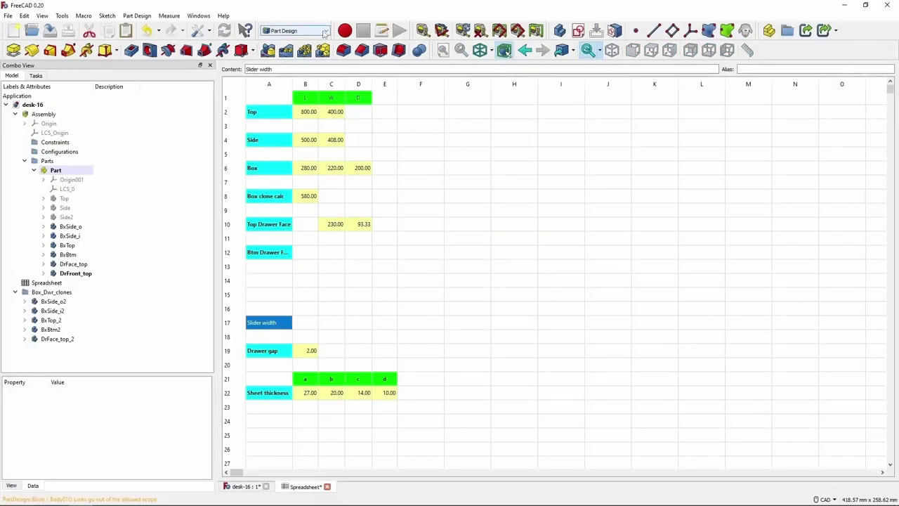
click(316, 324)
text(14)
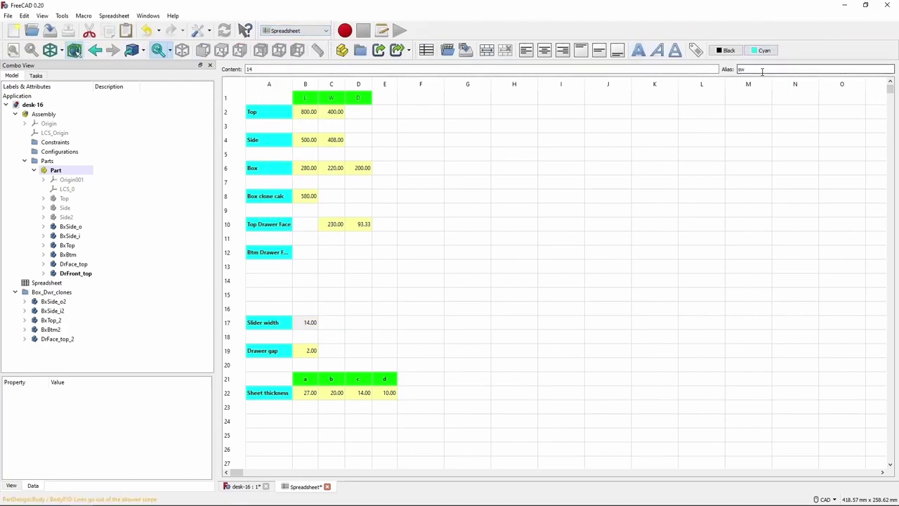
click(246, 486)
right_click(104, 291)
click(141, 66)
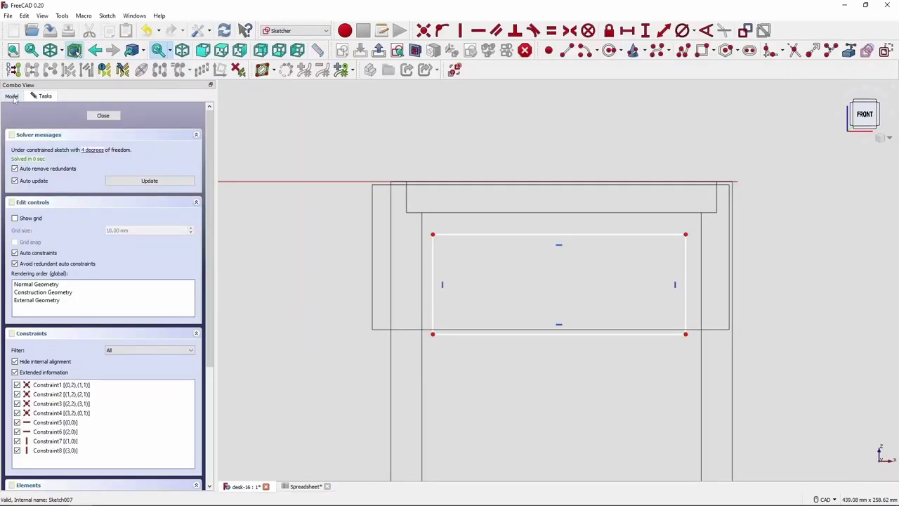
key(Escape)
key(Escape)
right_click(105, 291)
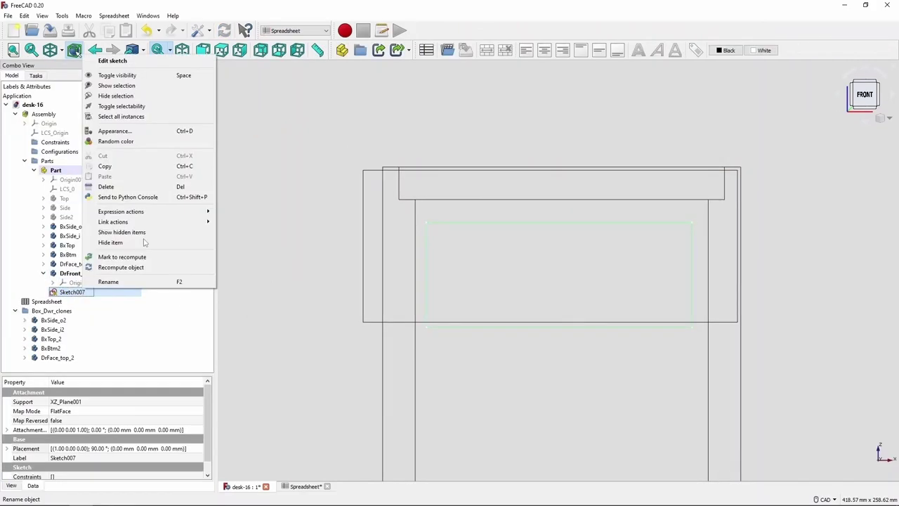
click(130, 64)
Constrain the rectangle 10 mm below the drawer face's top edge.
click(849, 49)
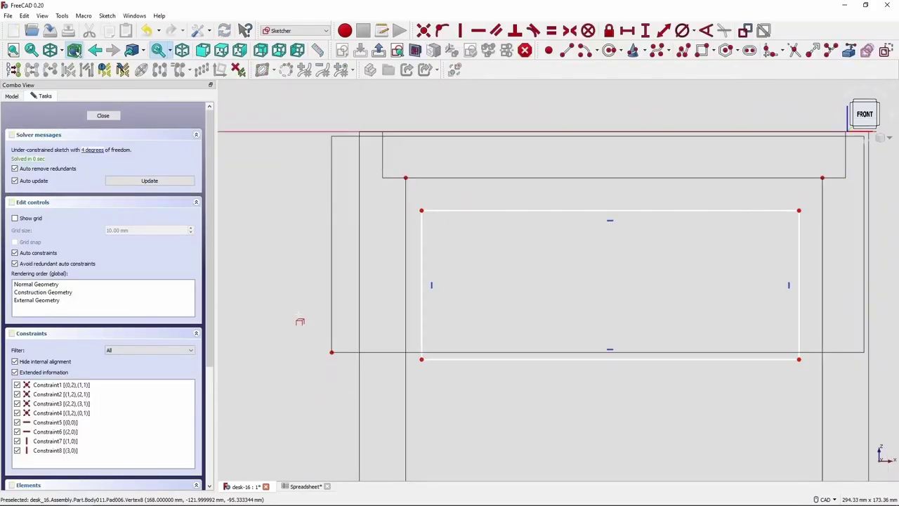
click(645, 30)
click(421, 211)
click(405, 178)
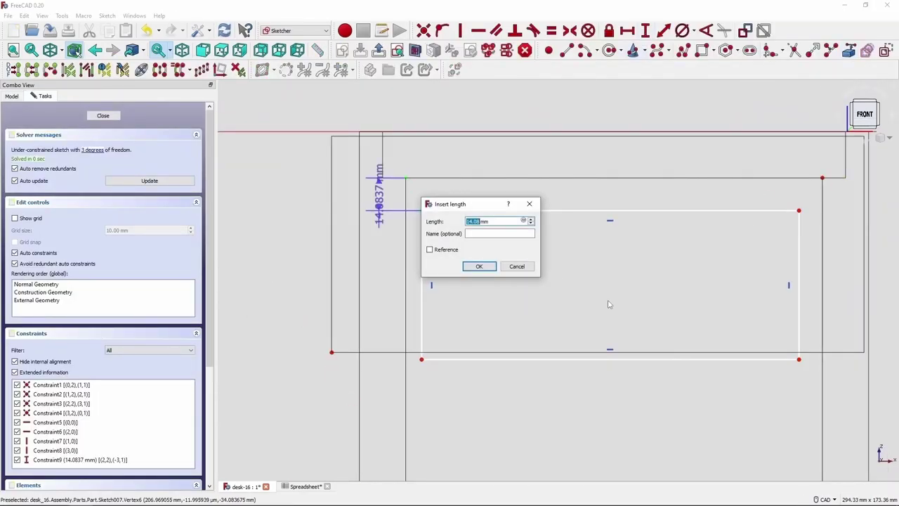
key(Return)
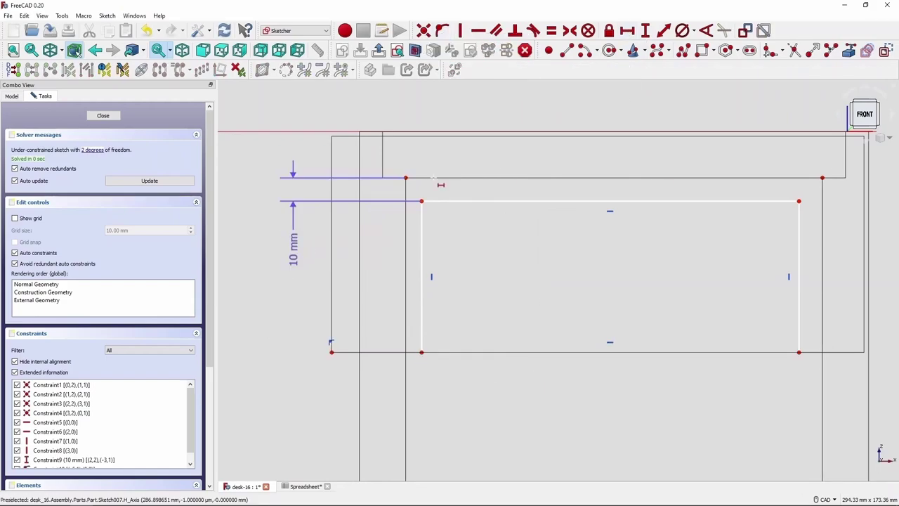
Add 14 mm offsets from both face sides and close the sketch.
click(405, 177)
click(421, 202)
text(14)
key(Return)
text(sp)
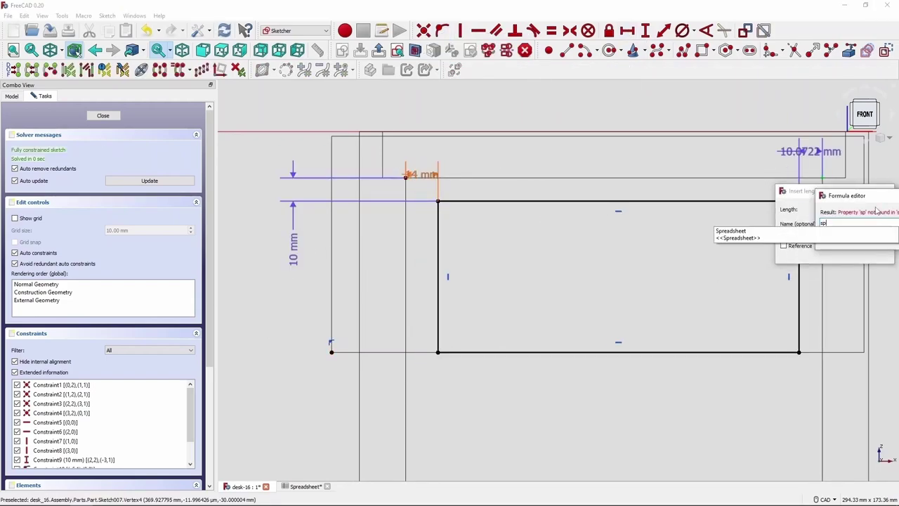
key(Return)
scroll(358, 145, down, 2)
click(104, 116)
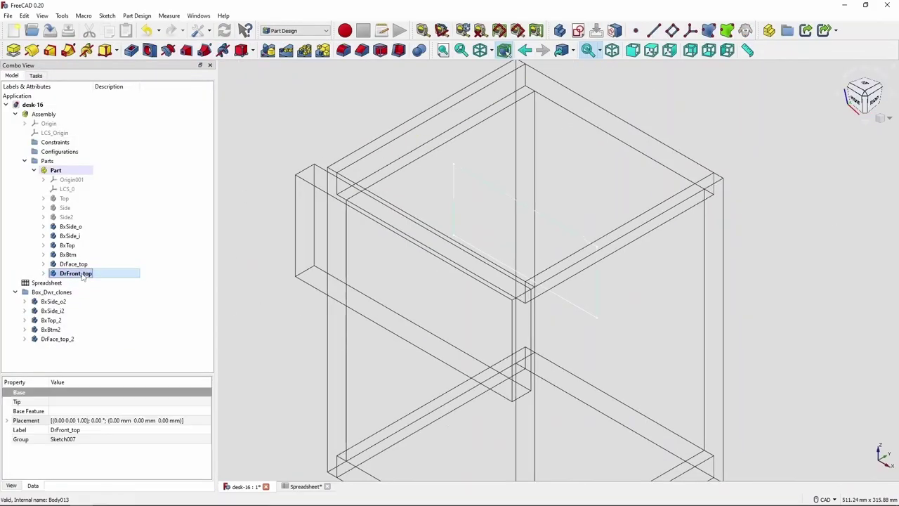
Pad the drawer-front sketch with a formula-driven thickness.
click(13, 50)
click(191, 143)
key(Return)
key(Return)
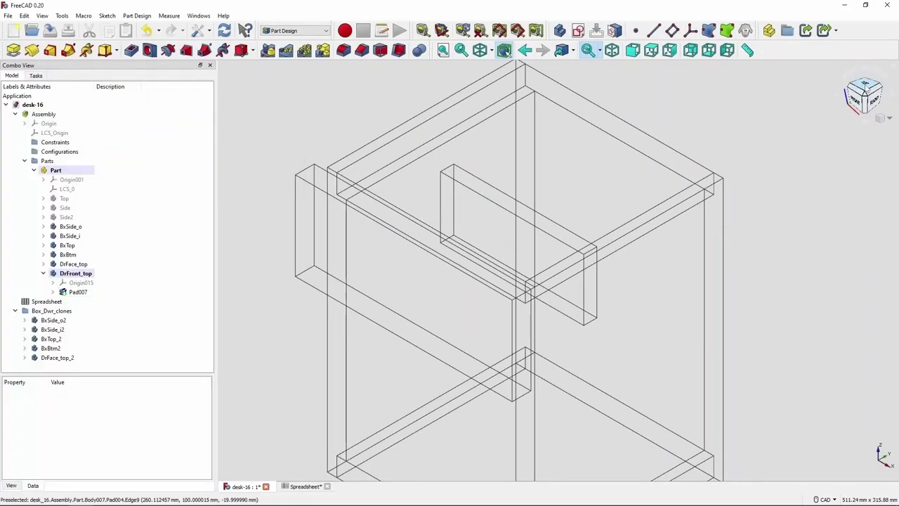
key(2)
click(75, 274)
Clone DrFront_top and set its Z and Y placement with Spreadsheet.boxd expressions.
click(331, 270)
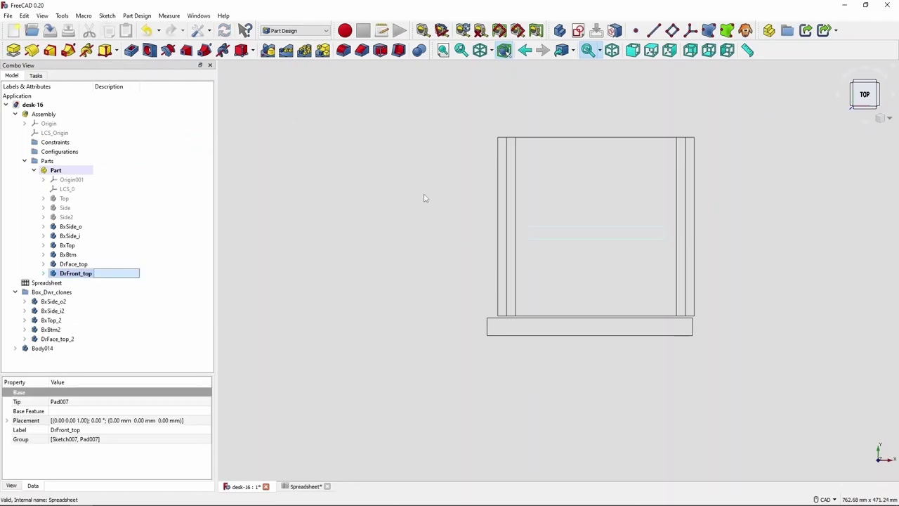
click(68, 349)
click(26, 420)
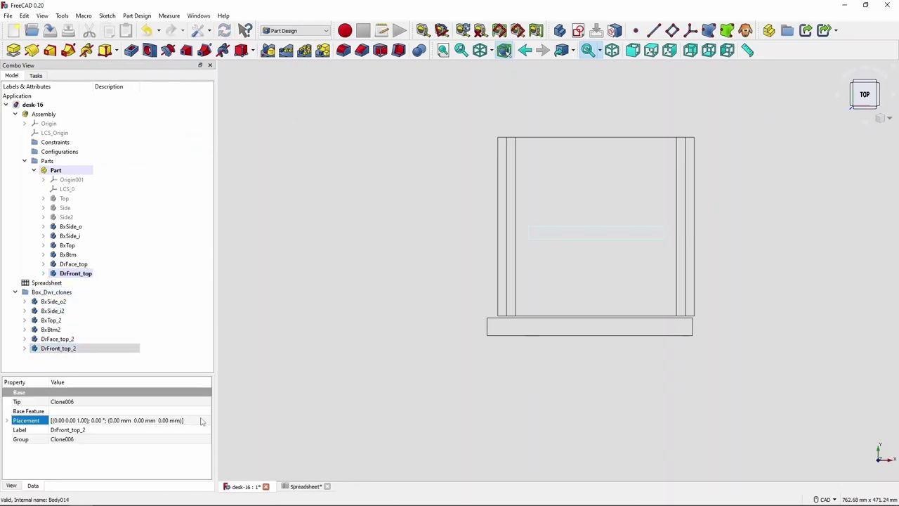
click(200, 420)
click(87, 147)
text(=Spreadsheet.boxd/2)
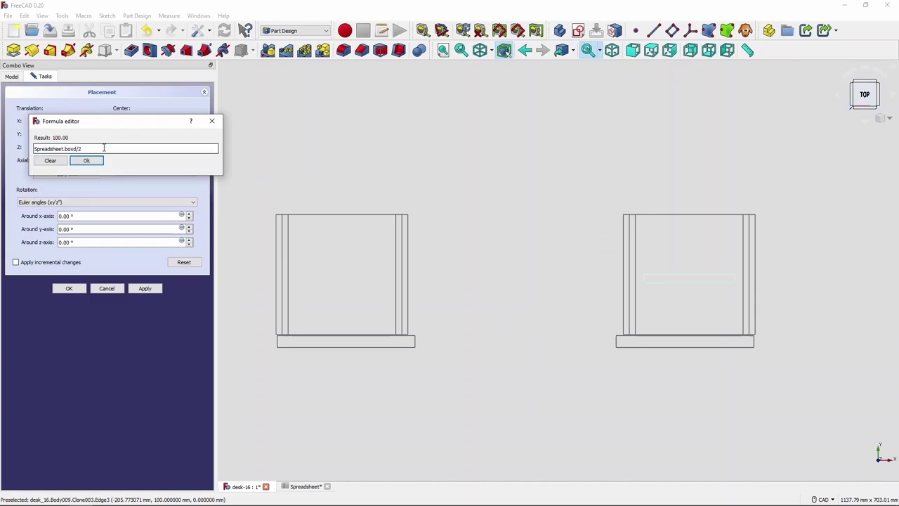
key(Return)
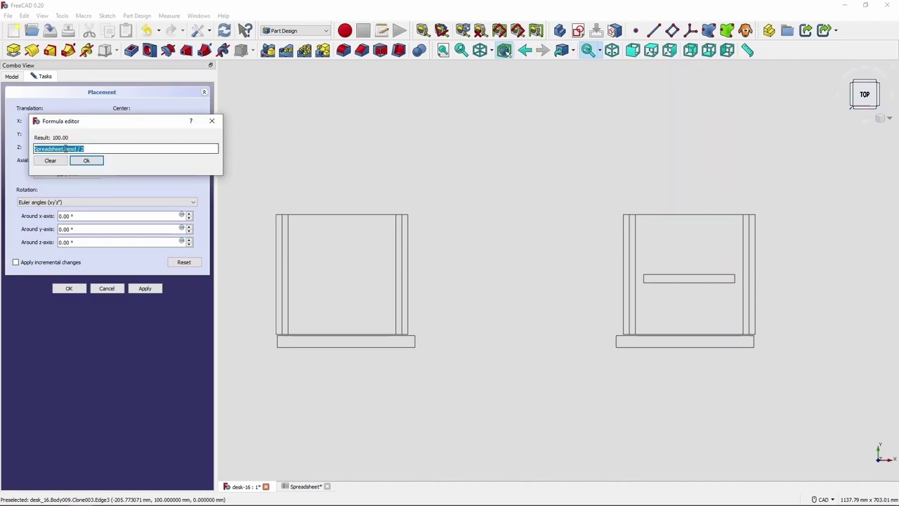
key(Return)
click(106, 288)
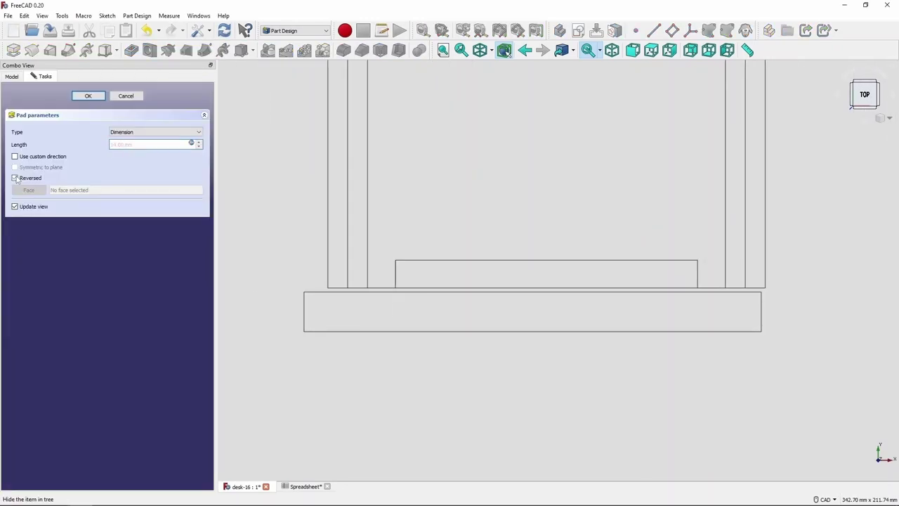
key(Return)
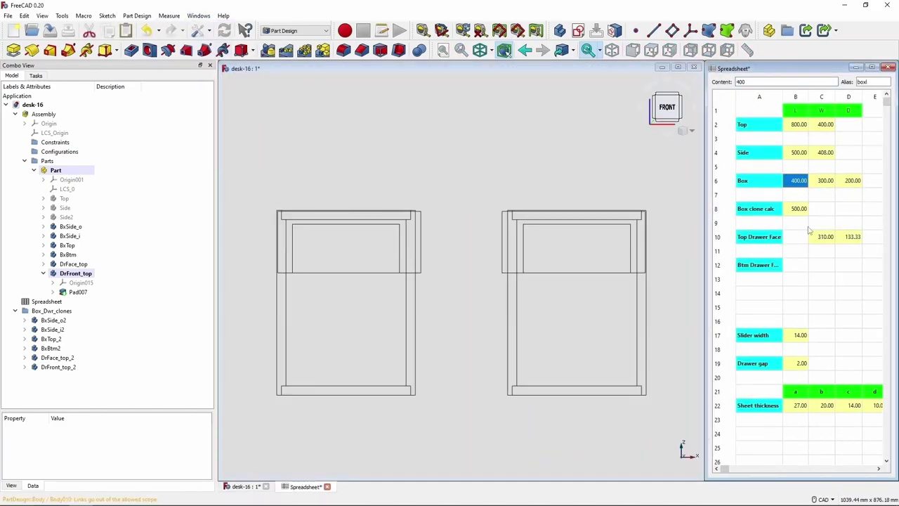
Set the Box width in cell C6 to 250 and select the desk Part.
double_click(822, 180)
text(3)
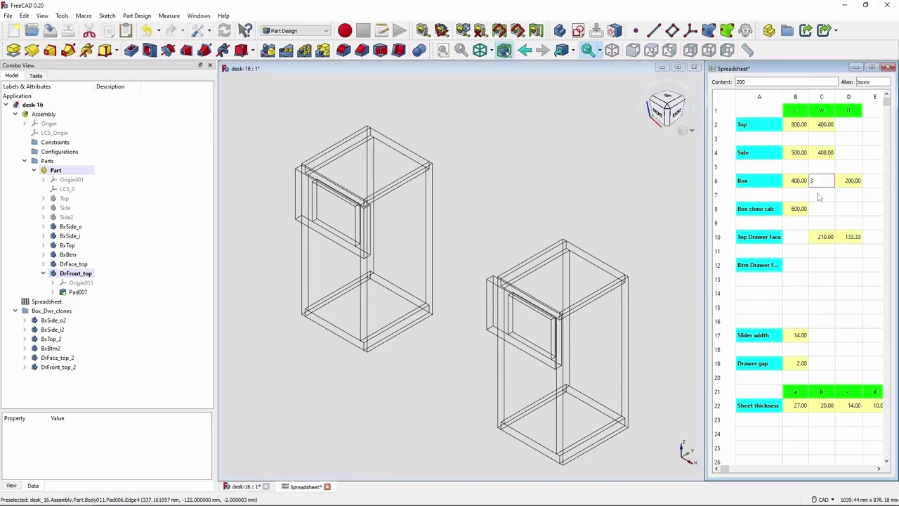
text(250)
key(Return)
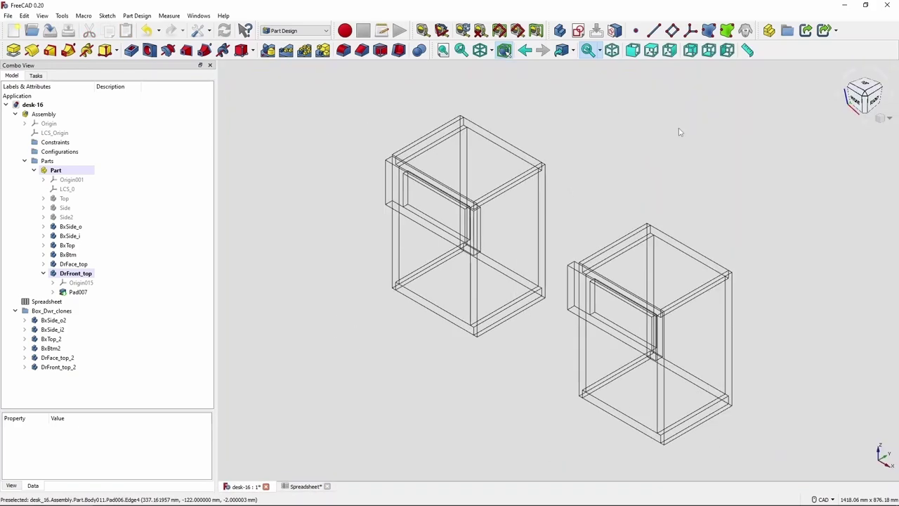
click(55, 170)
Add a new body under Part and start Sketch008 on the front plane.
click(73, 274)
text(DrSide_topp)
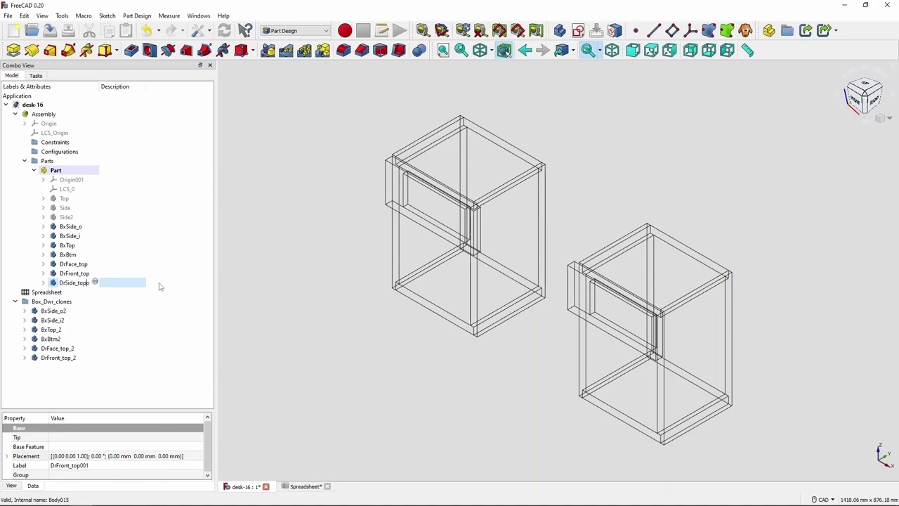
key(Return)
click(50, 50)
click(562, 263)
key(g)
key(r)
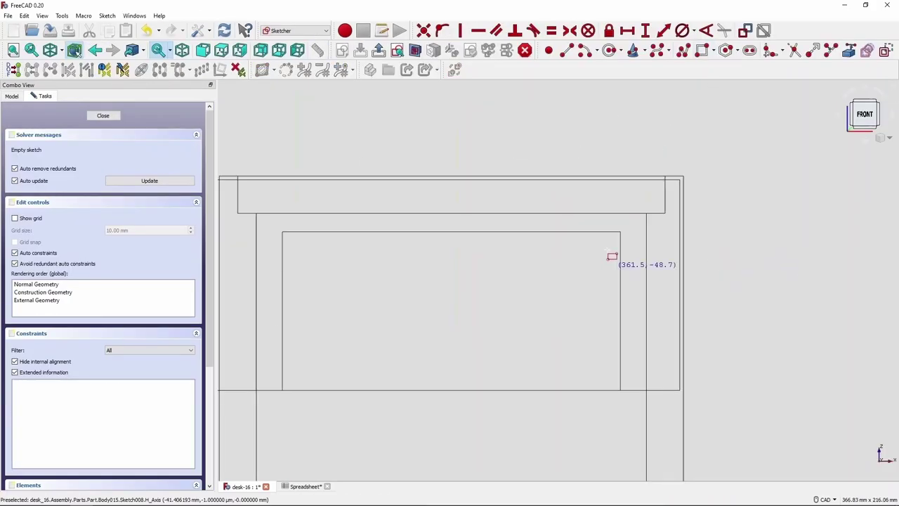
key(Escape)
key(Escape)
Hide the box panels and draw the side-board rectangle with a spreadsheet-bound width.
click(67, 245)
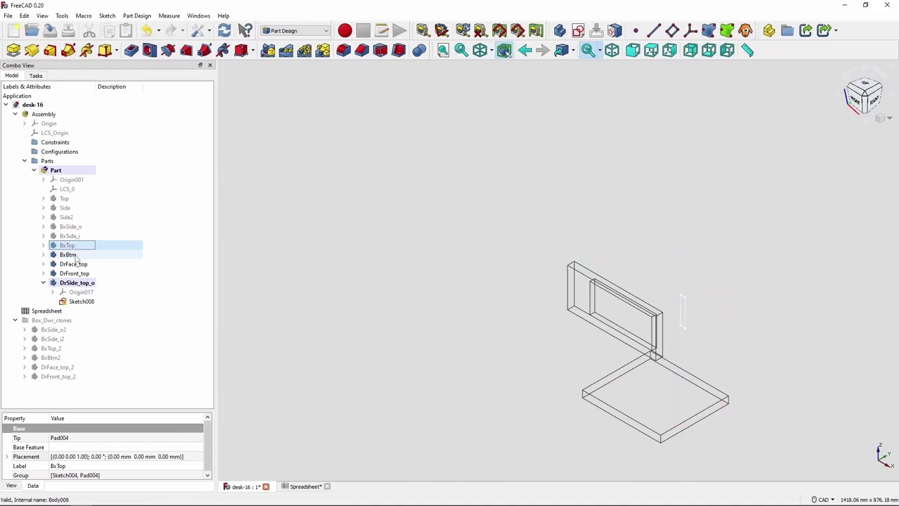
key(space)
double_click(81, 300)
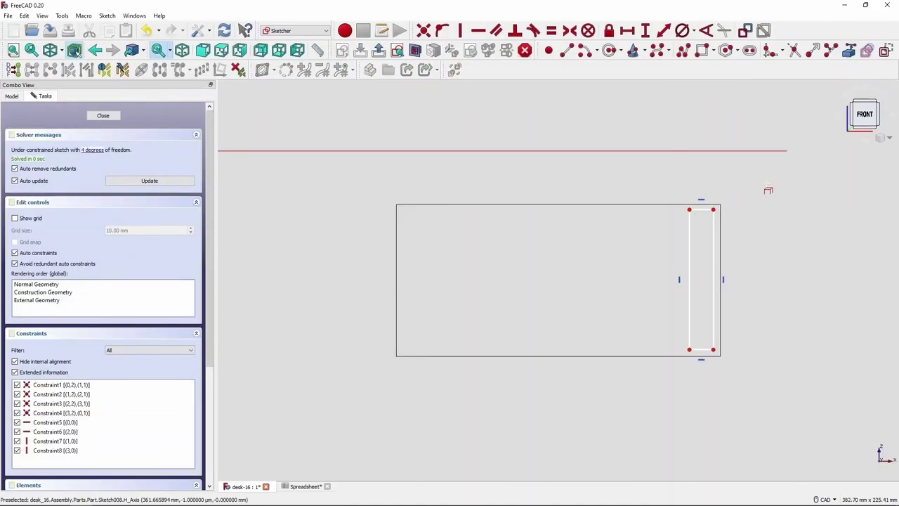
key(Escape)
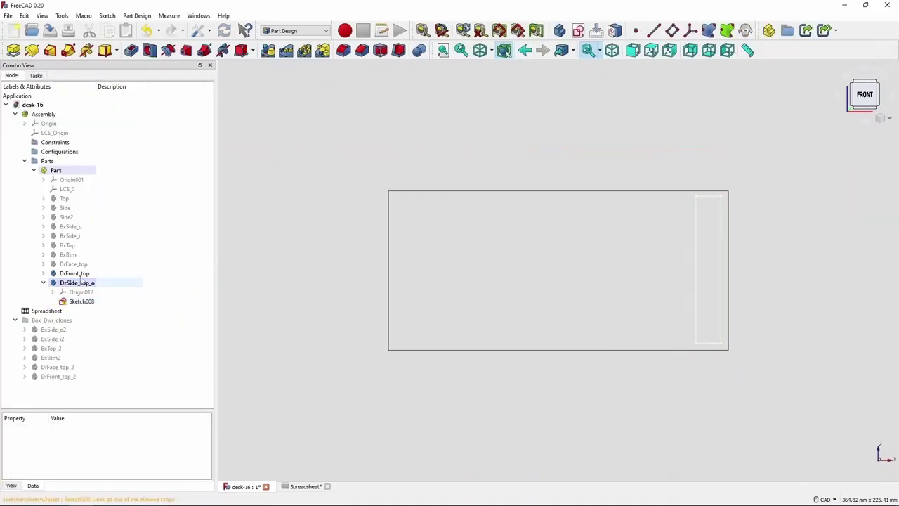
double_click(82, 301)
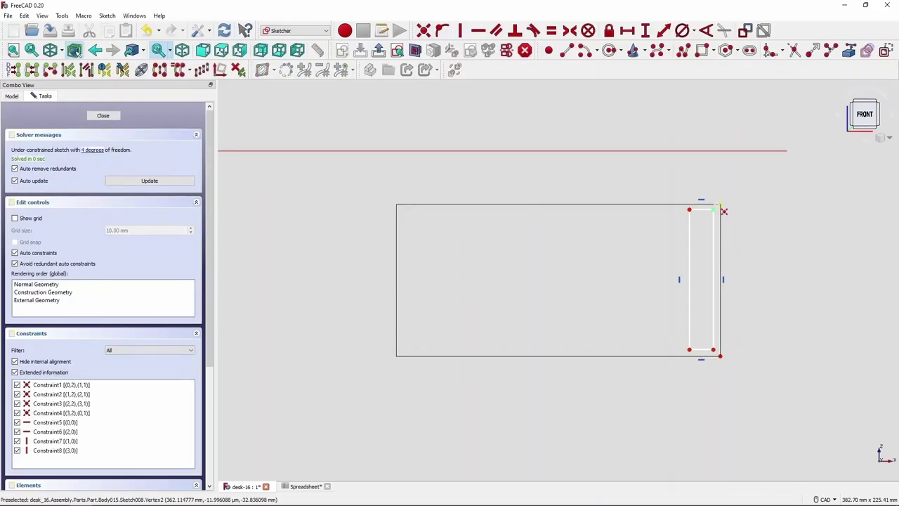
click(720, 355)
key(shift+h)
text(=spreadsheet.stc)
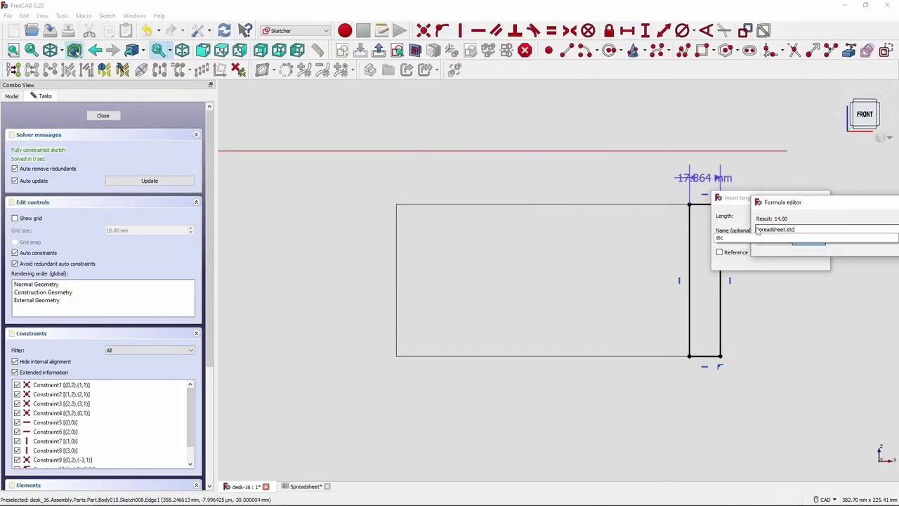
key(Return)
key(Return)
key(Escape)
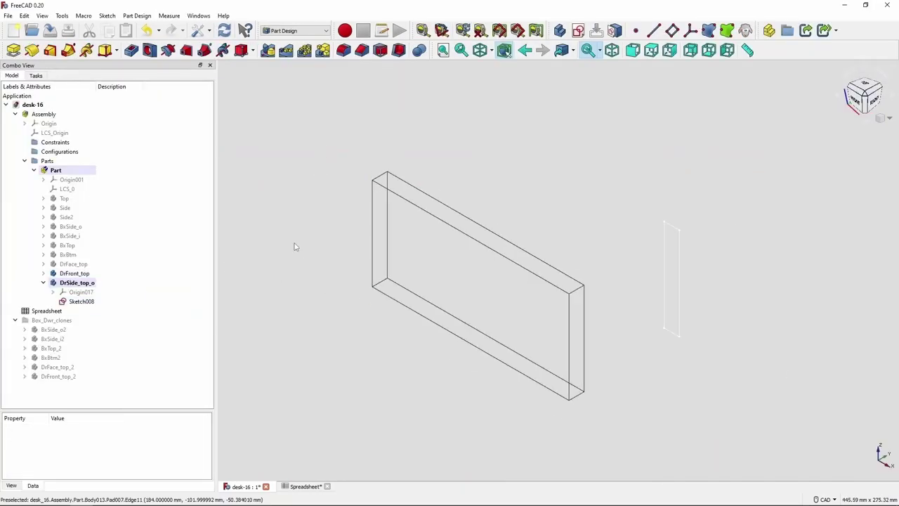
Pad the side sketch in two directions with lengths driven by Spreadsheet.boxd formulas.
click(343, 50)
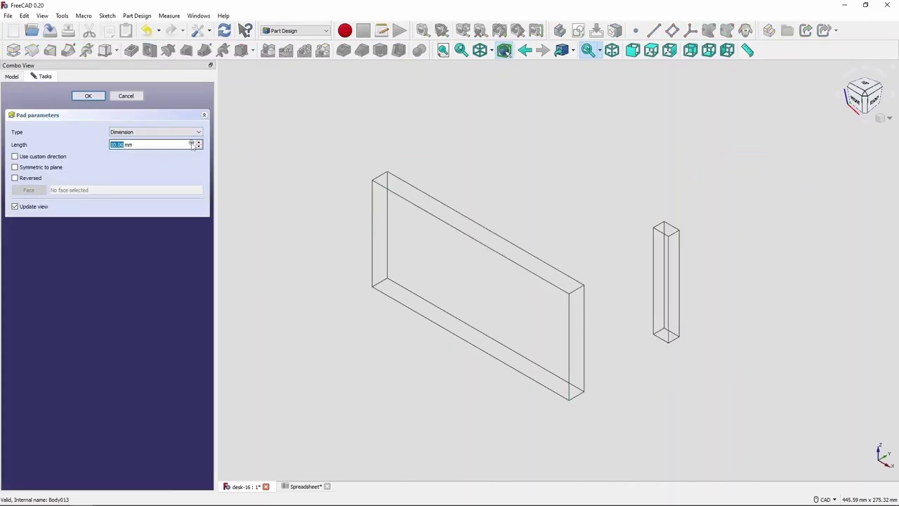
click(192, 144)
text(sp)
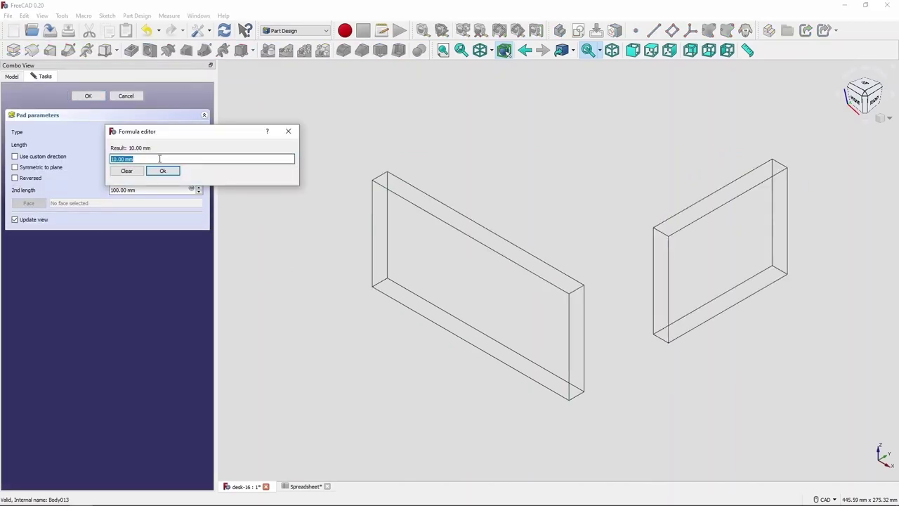
text(.boxd/2)
key(Return)
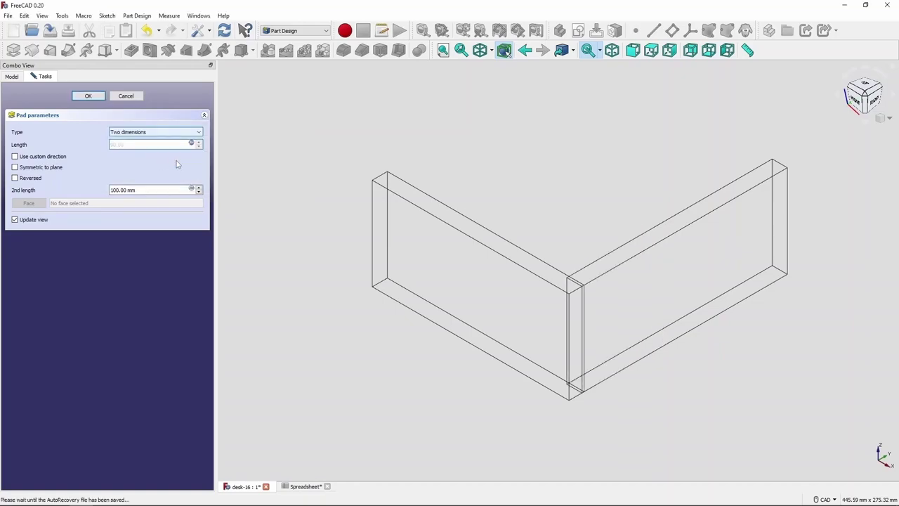
click(192, 144)
key(Return)
key(Return)
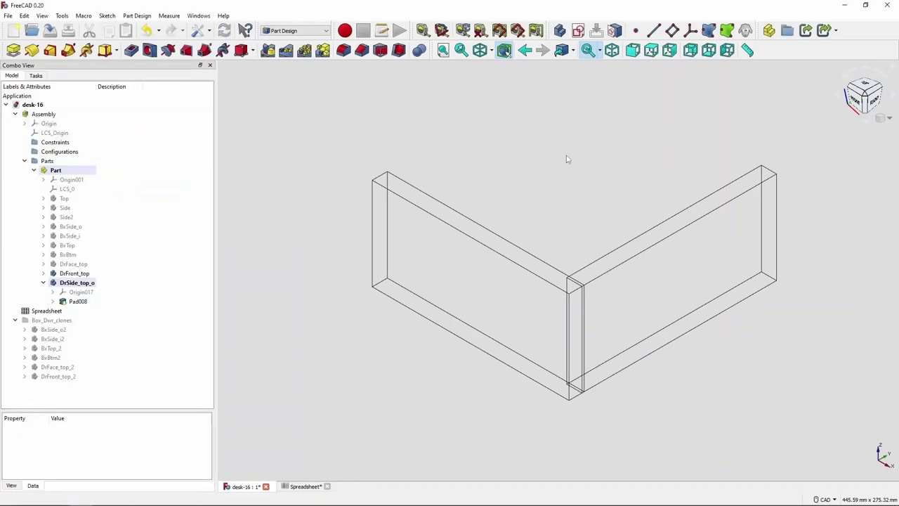
key(2)
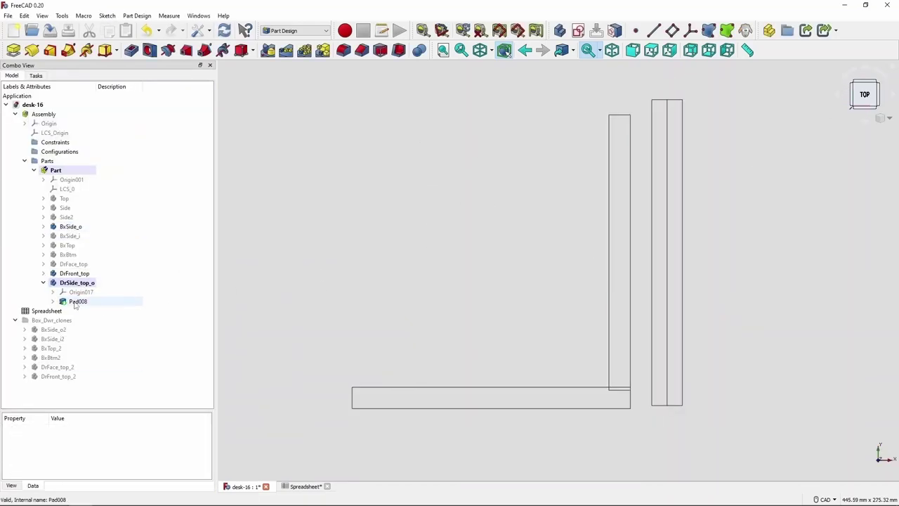
double_click(78, 300)
click(191, 143)
click(161, 169)
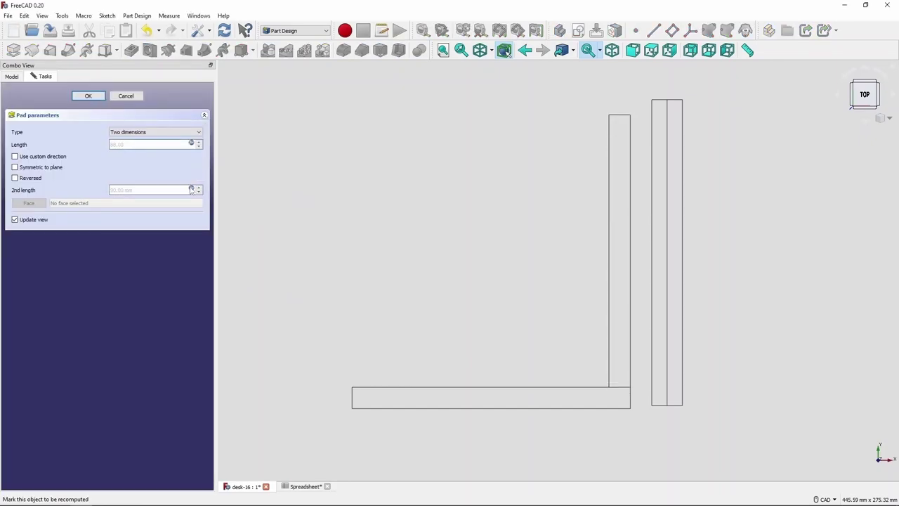
click(88, 95)
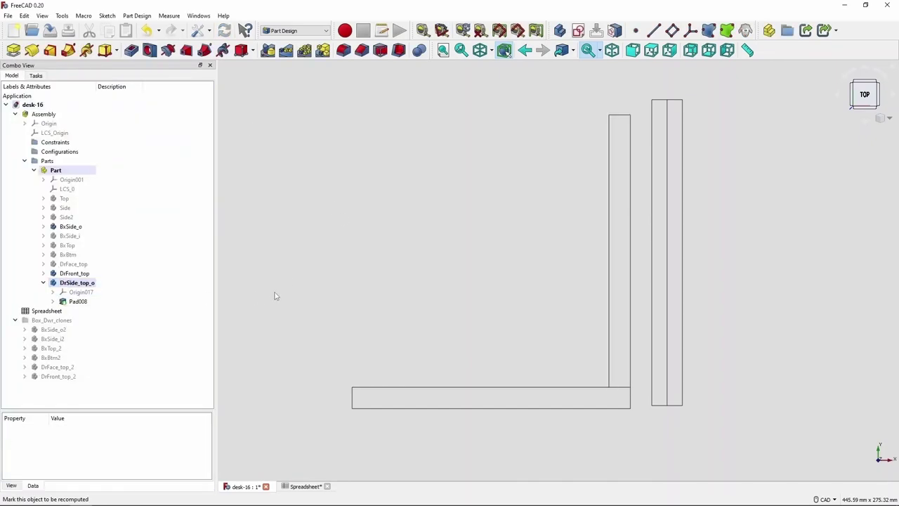
Rename the body DrSide_top_o and position its clone DrSide_top_o_2 with =Spreadsheet.bc.
key(F2)
key(Return)
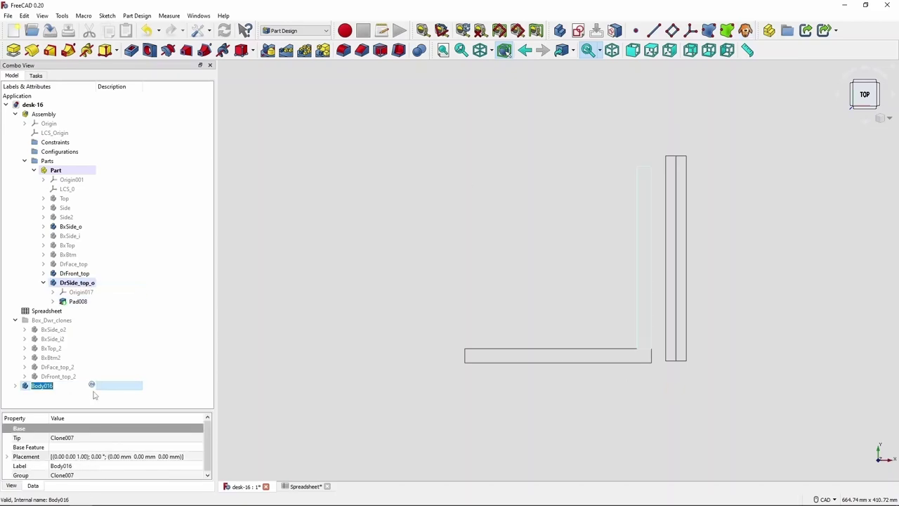
click(127, 455)
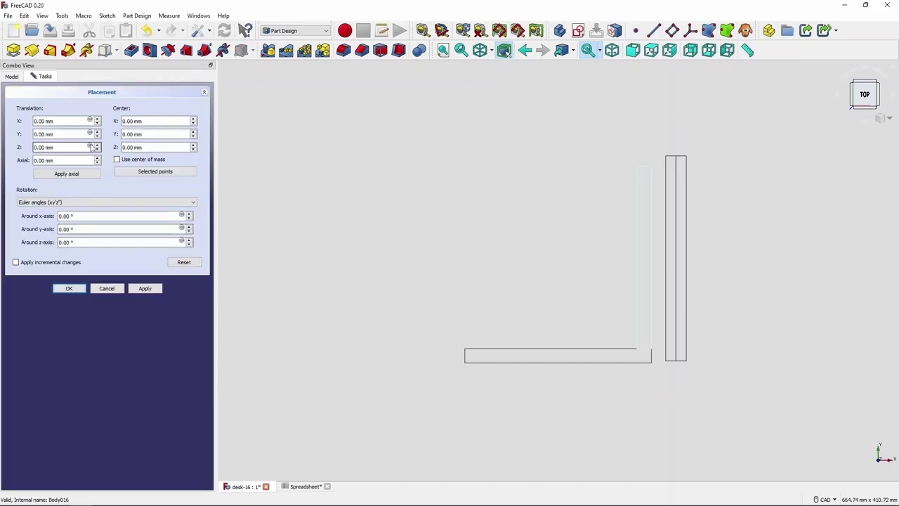
text(=Spreadsheet.bc)
key(Return)
key(Return)
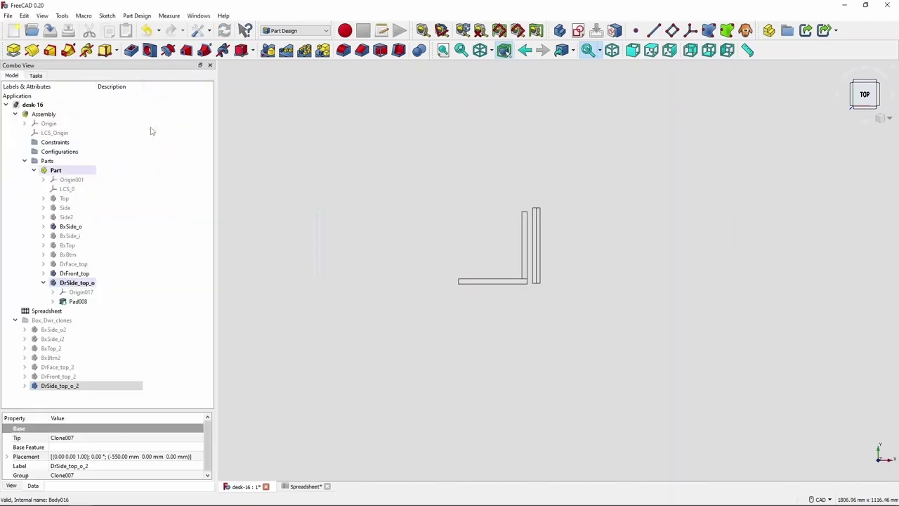
Return to the isometric view and add another new body under Part.
scroll(326, 302, up, 5)
scroll(355, 327, down, 5)
key(0)
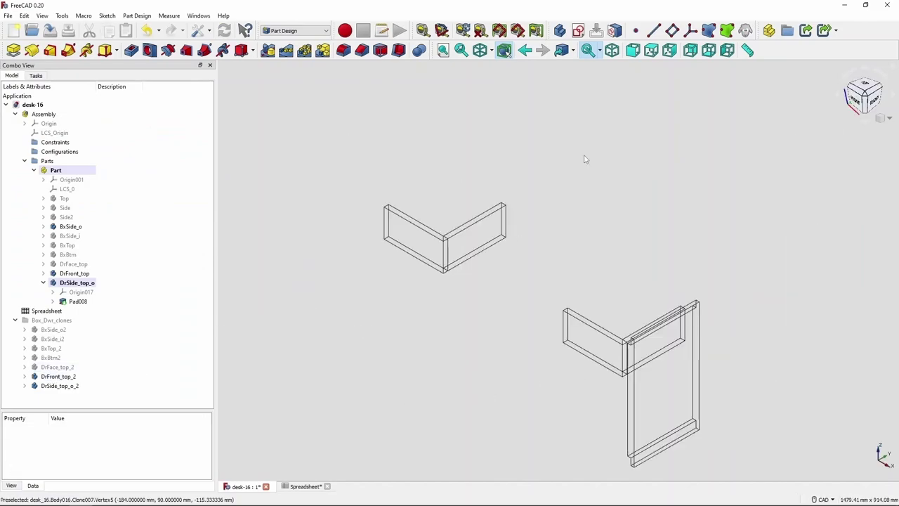
click(55, 170)
click(559, 30)
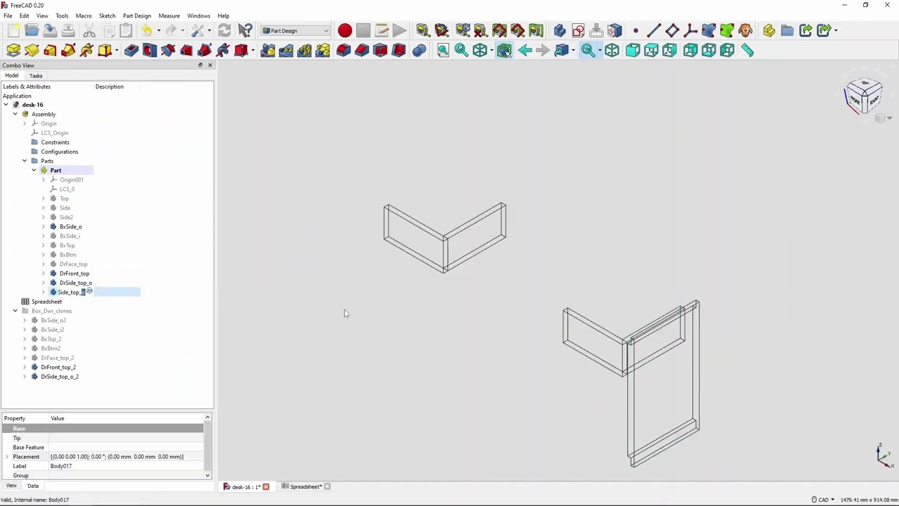
text(Dr)
Create Sketch009 in the new body and constrain its top edge length with an expression.
click(577, 30)
click(94, 97)
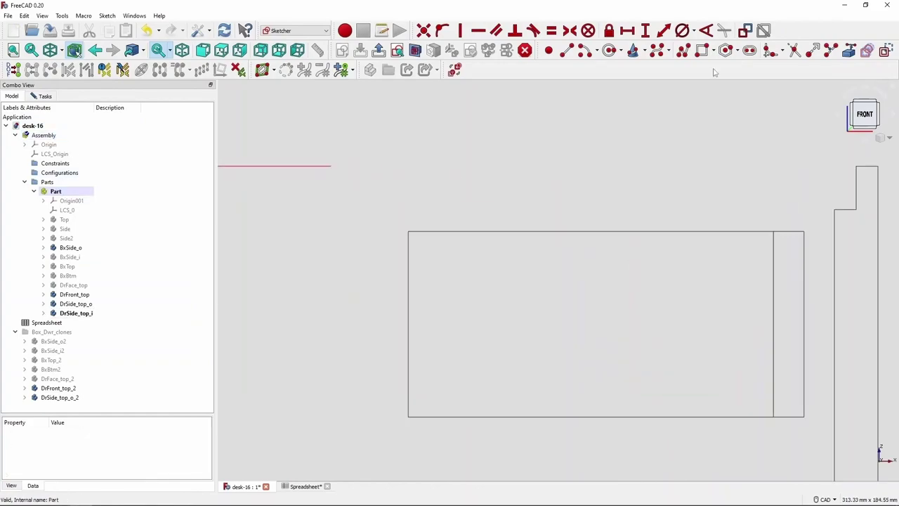
key(Escape)
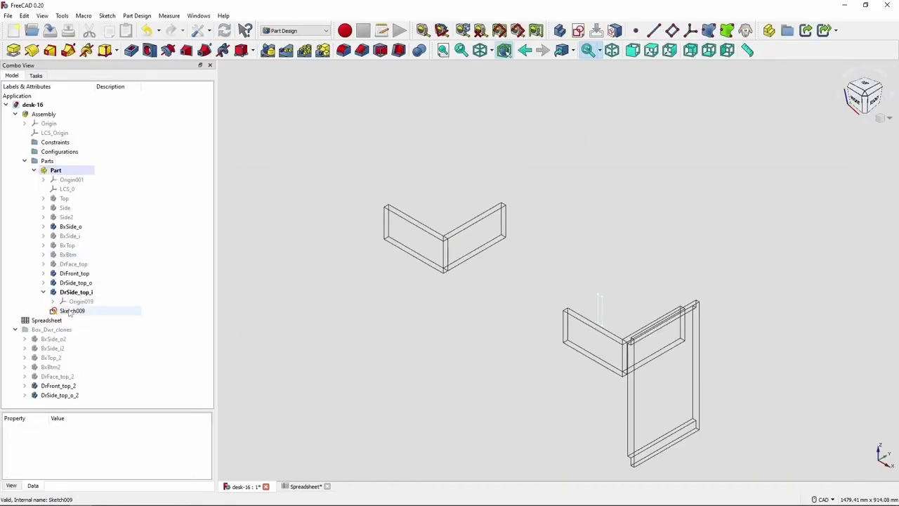
double_click(71, 310)
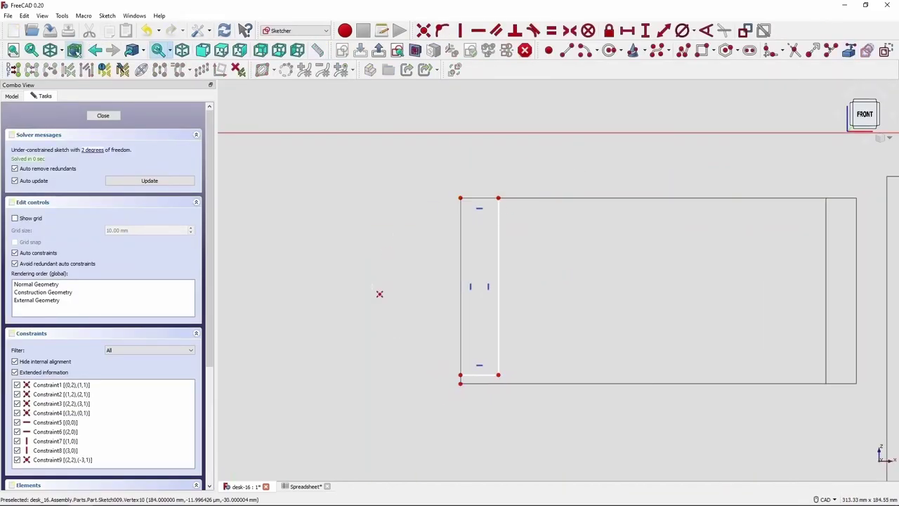
click(485, 198)
key(l)
key(equal)
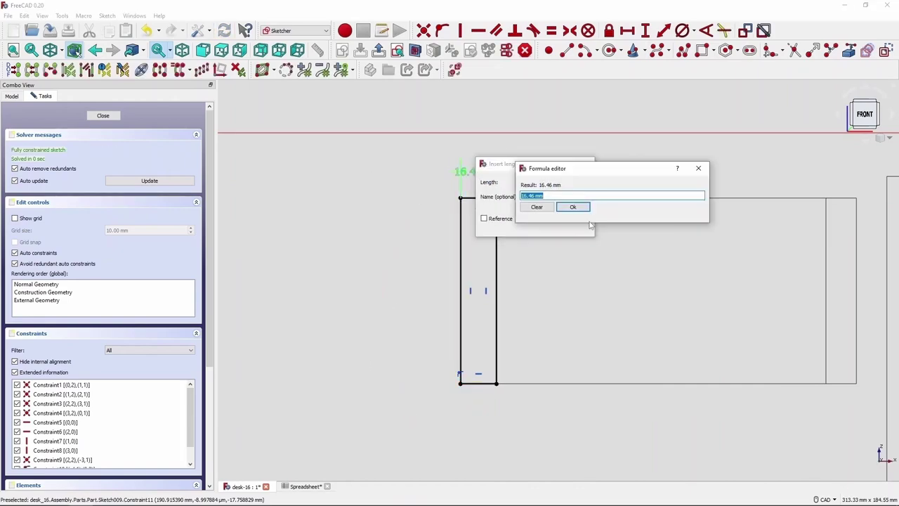
key(Return)
key(Return)
key(Escape)
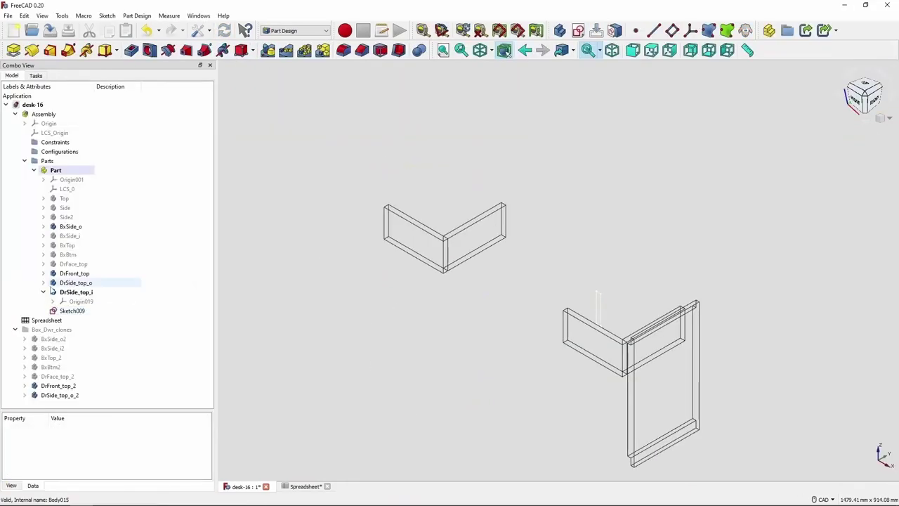
Pad the inner side sketch, binding its first length to a Spreadsheet formula.
click(13, 50)
key(equal)
key(Return)
key(Return)
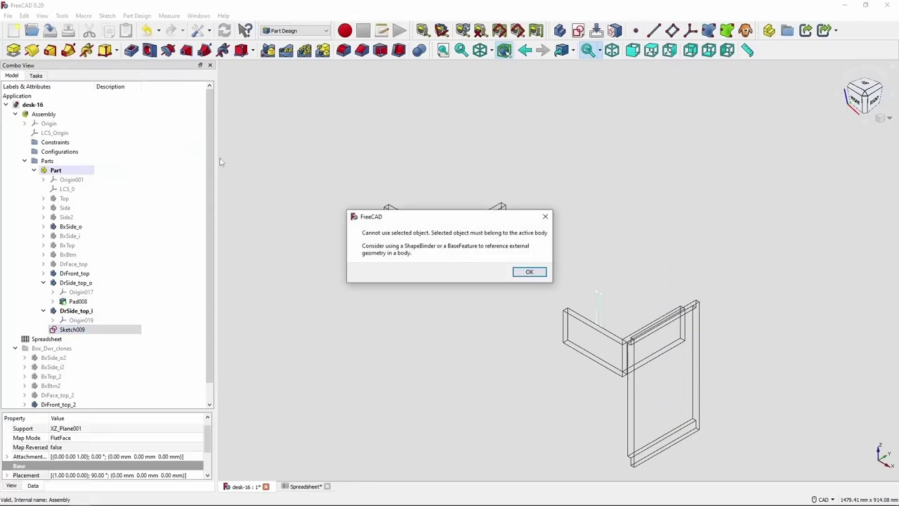
key(Return)
click(13, 50)
key(equal)
text(DrSide_top_o)
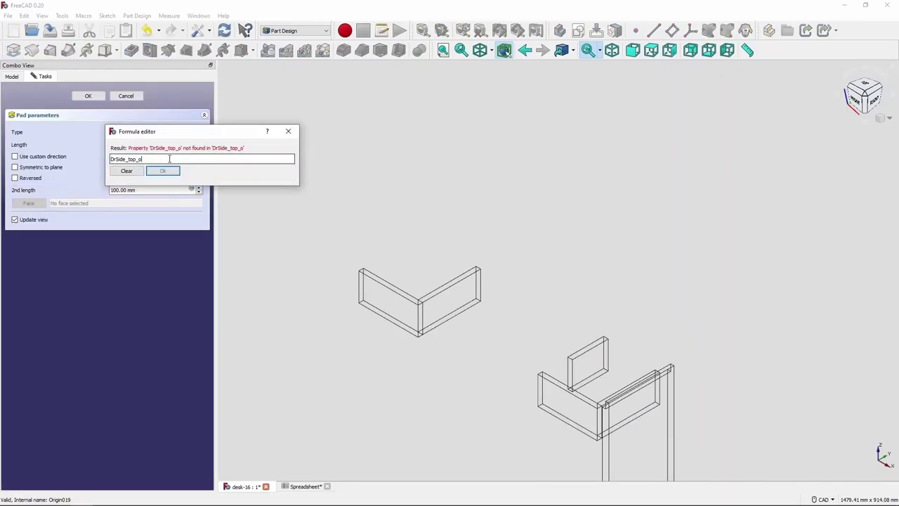
key(ctrl+a)
text(Spreadsheet.)
key(Return)
Set the pad's second length to Spreadsheet.boxd.
click(147, 190)
key(equal)
text(Spreadsheet.)
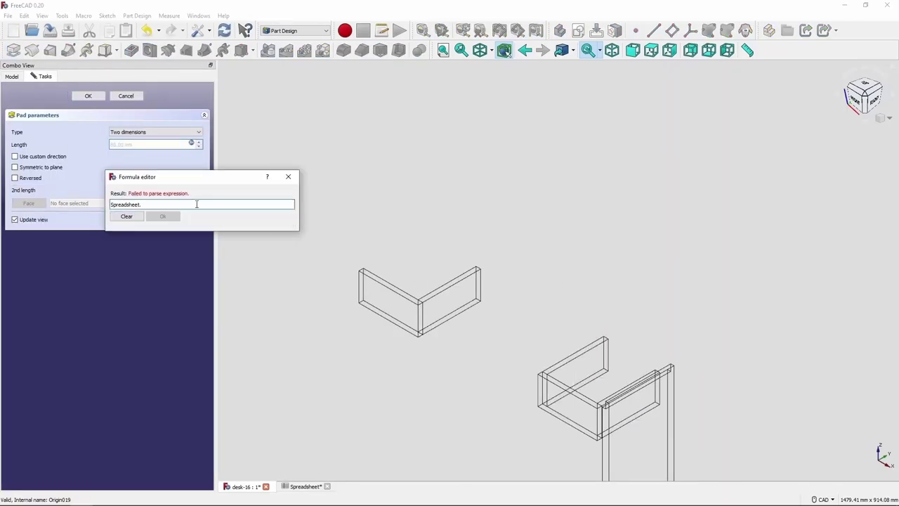
text(boxd)
key(Return)
key(Return)
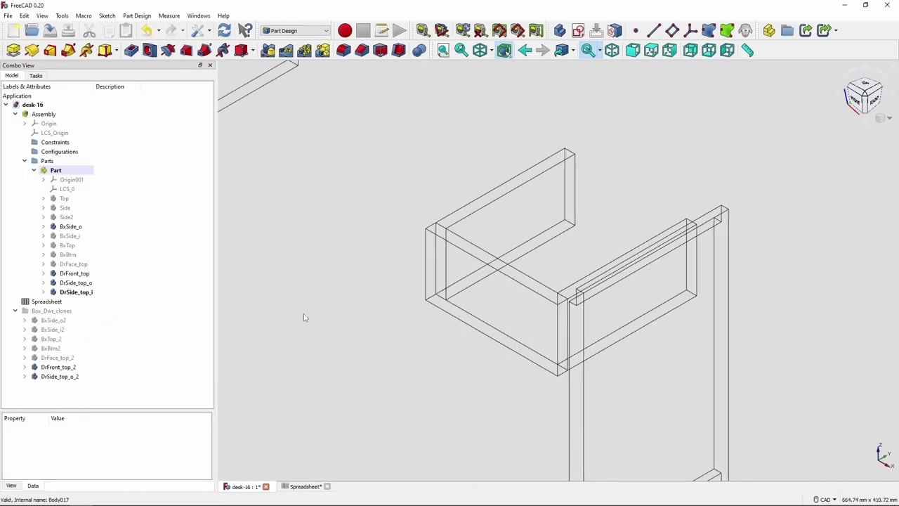
Clone DrSide_top_i as DrSide_top_i_2 and set its Y placement from a spreadsheet formula.
click(76, 291)
key(ctrl+c)
key(ctrl+v)
key(Return)
scroll(431, 363, down, 2)
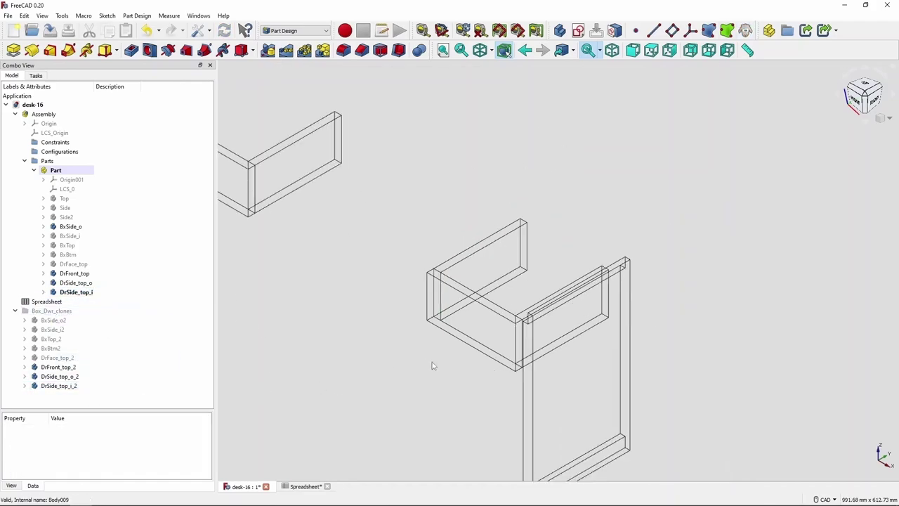
double_click(26, 456)
text(=sp)
click(123, 143)
key(Return)
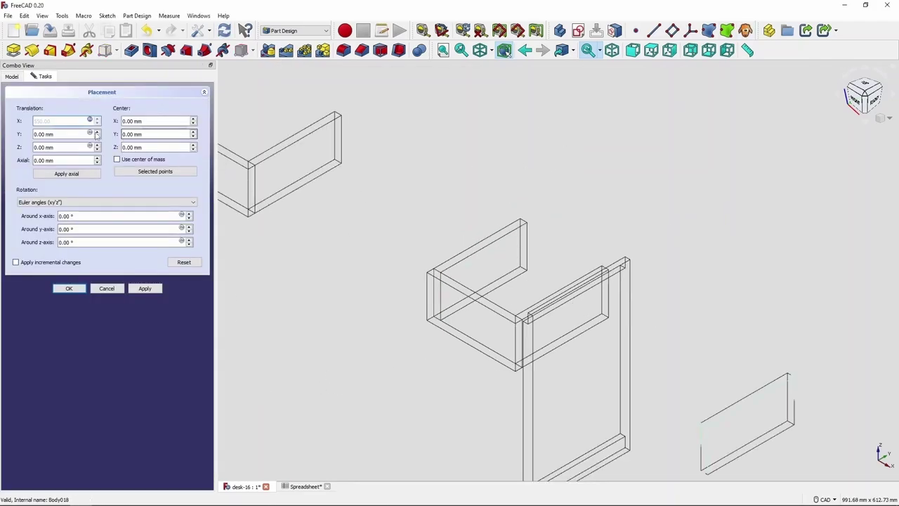
key(Return)
Fit the model in isometric view and switch the draw style to Shaded.
key(1)
key(0)
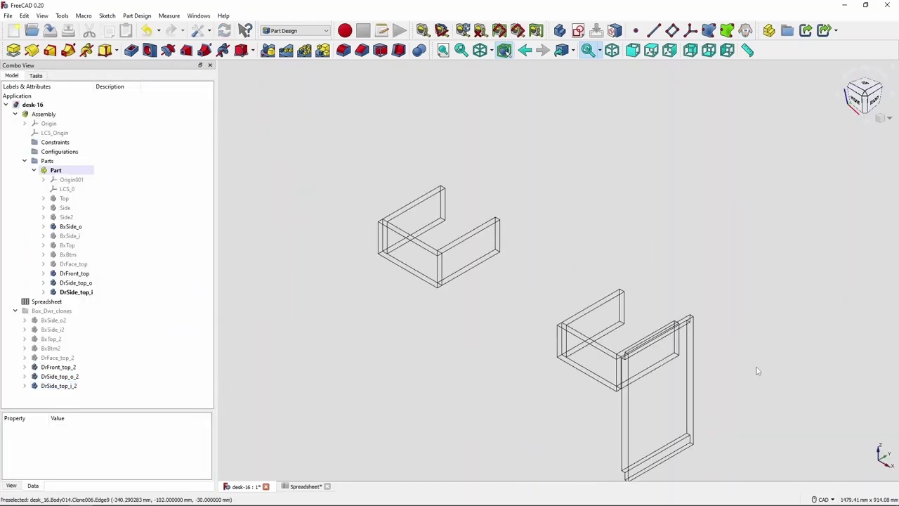
click(34, 170)
key(v)
key(f)
click(509, 50)
click(498, 67)
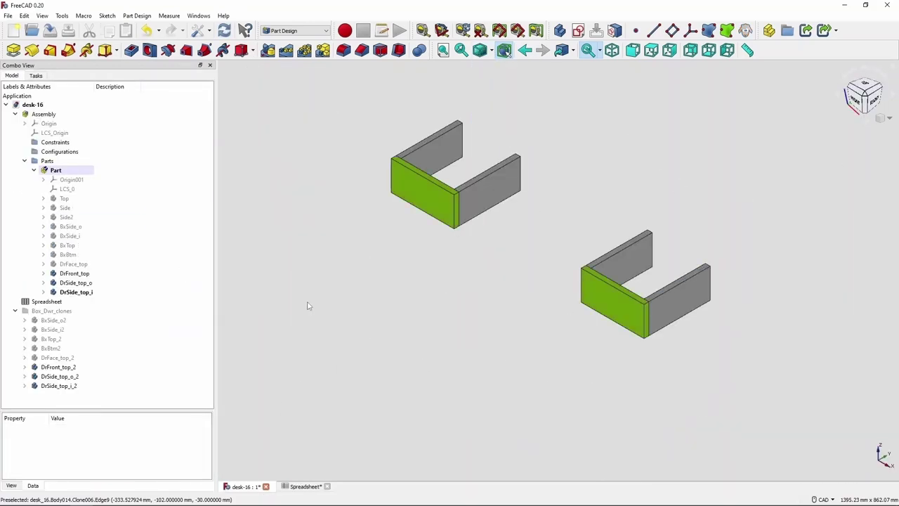
Create a new body named DrBack_top.
click(75, 273)
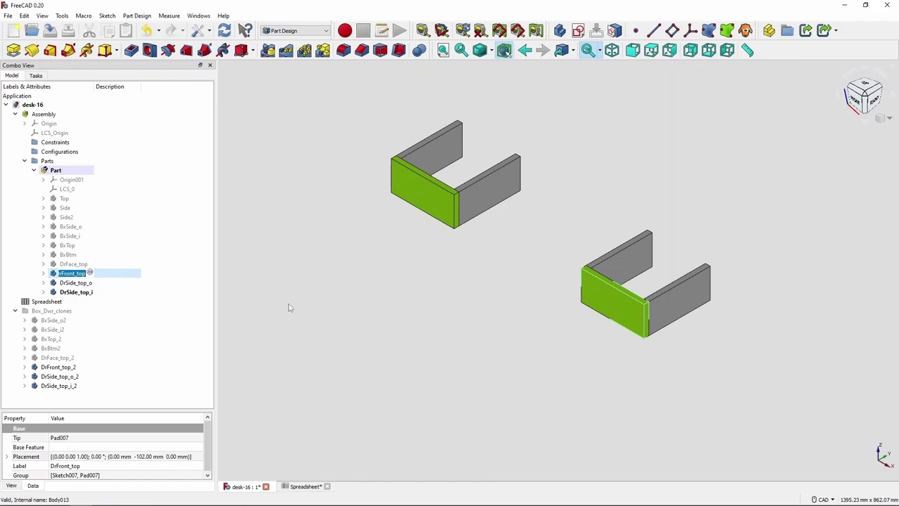
key(ctrl+c)
key(ctrl+v)
click(71, 301)
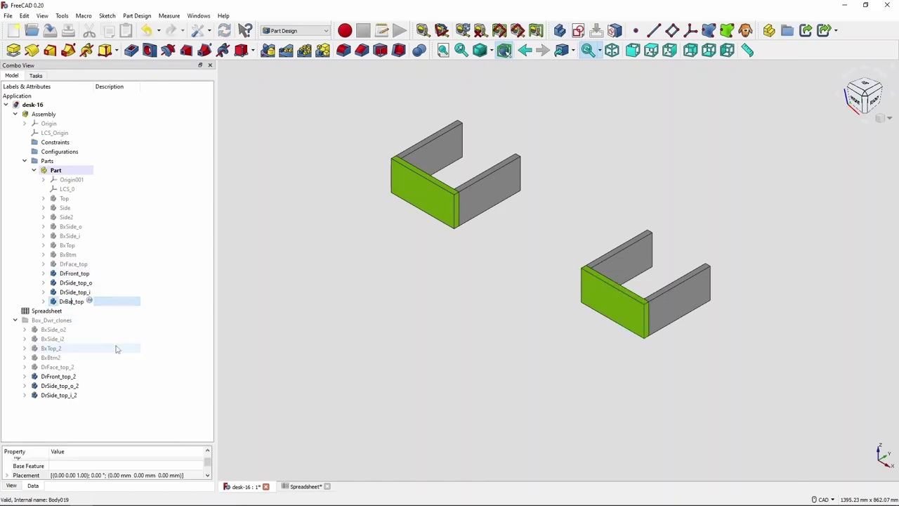
key(Return)
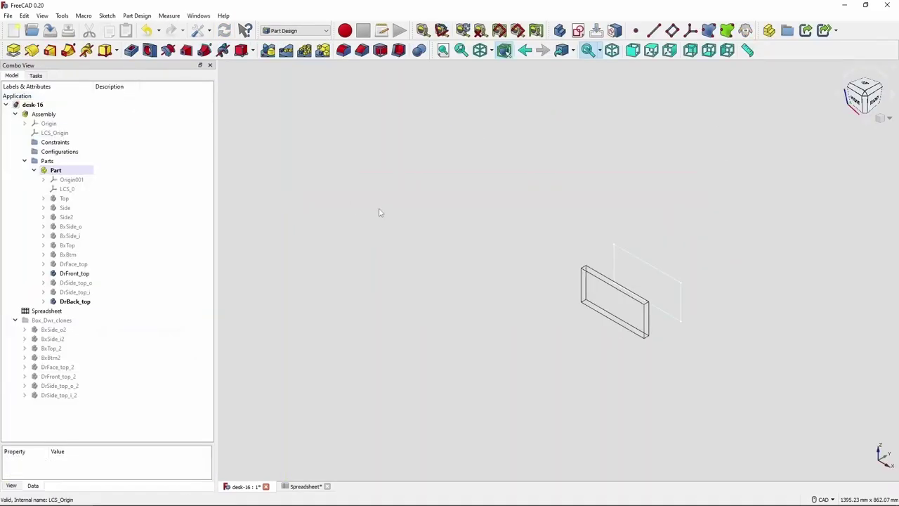
Pad the back panel with its length bound to a Spreadsheet formula.
scroll(748, 207, up, 2)
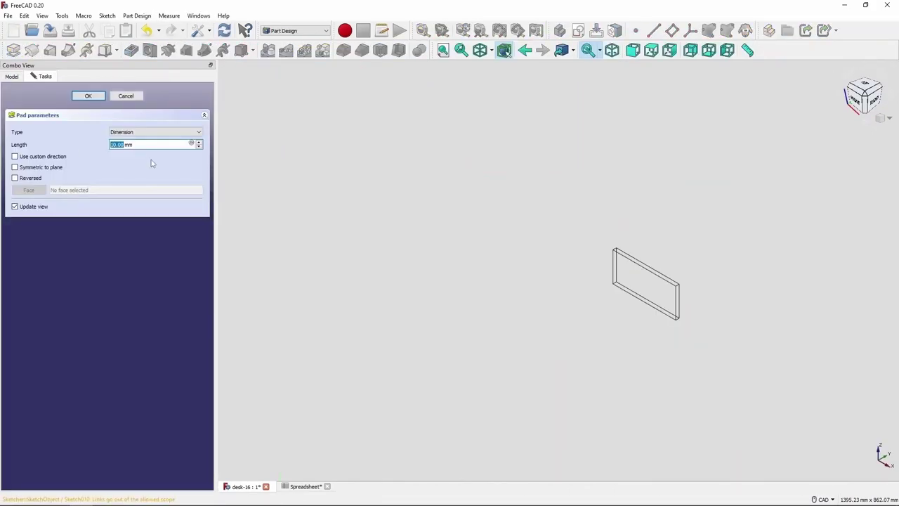
click(192, 145)
text(Spreadsheet.)
key(Return)
key(Return)
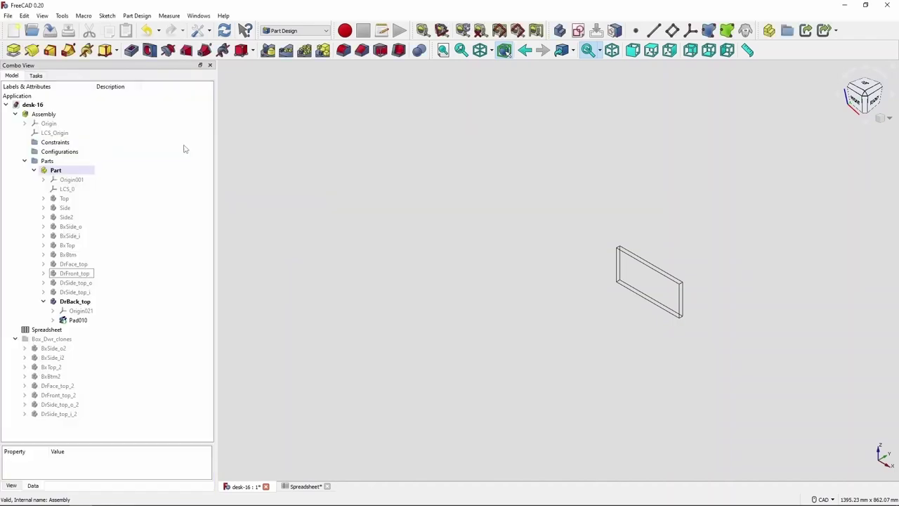
Show the drawer side bodies and their clones, and hide the DrFront_top_2 clone.
click(150, 292)
shift+click(75, 282)
key(space)
click(58, 366)
shift+click(59, 395)
key(space)
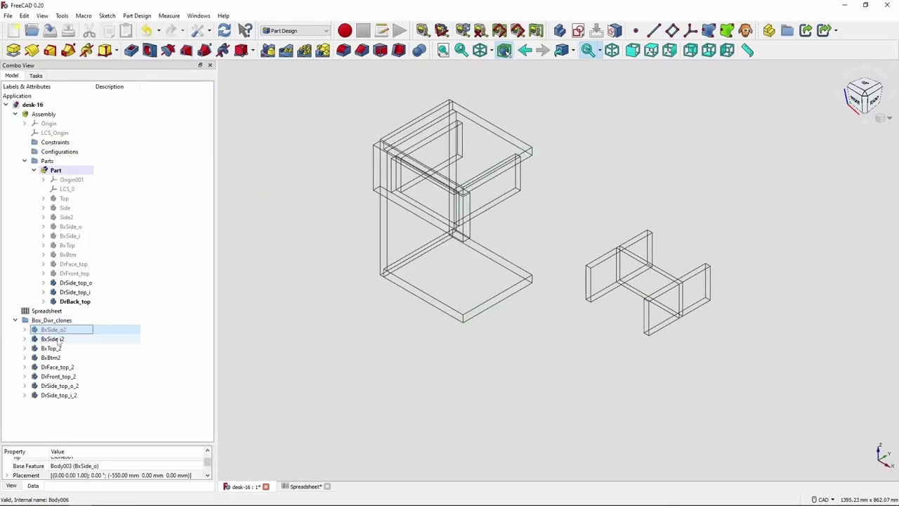
key(Down)
key(space)
Clone DrBack_top as DrBack_top_2 into the Box_Dwr_clones group and edit its Y placement.
click(259, 369)
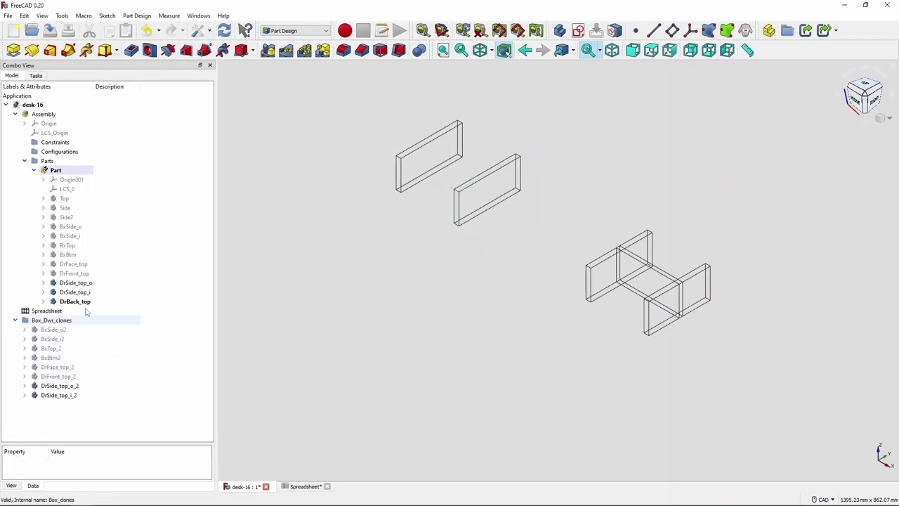
click(73, 305)
click(277, 337)
mouse_move(75, 302)
ctrl+mouse_down()
mouse_move(33, 410)
mouse_move(67, 322)
ctrl+mouse_up()
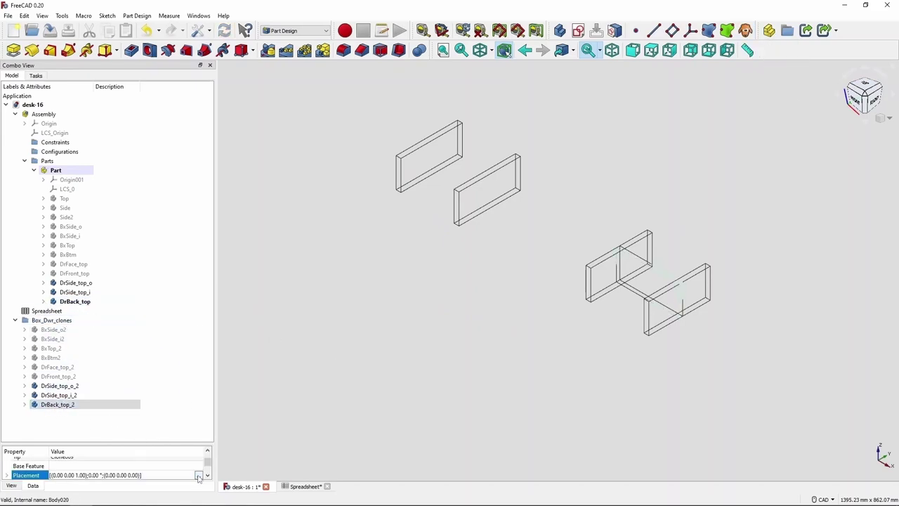
click(199, 476)
click(89, 133)
key(Return)
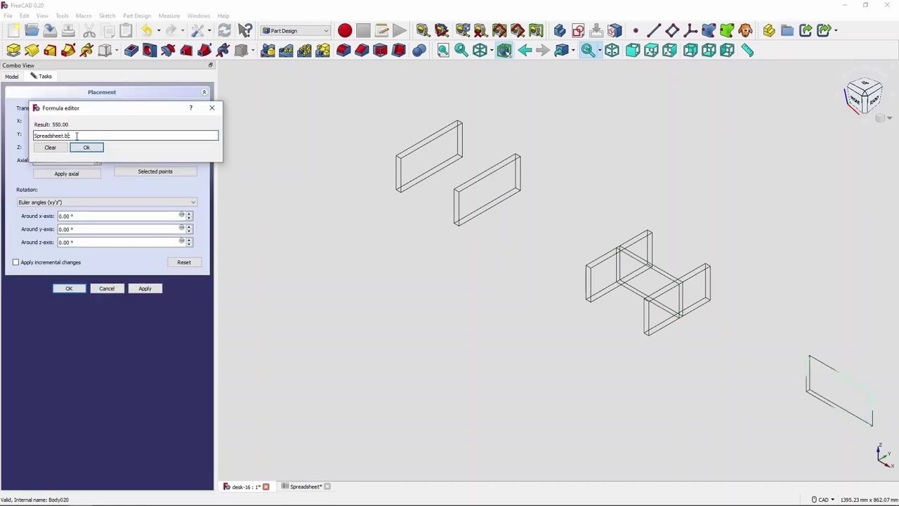
key(2)
Set DrBack_top's Y placement to the formula Spreadsheet.boxd/2.
click(76, 300)
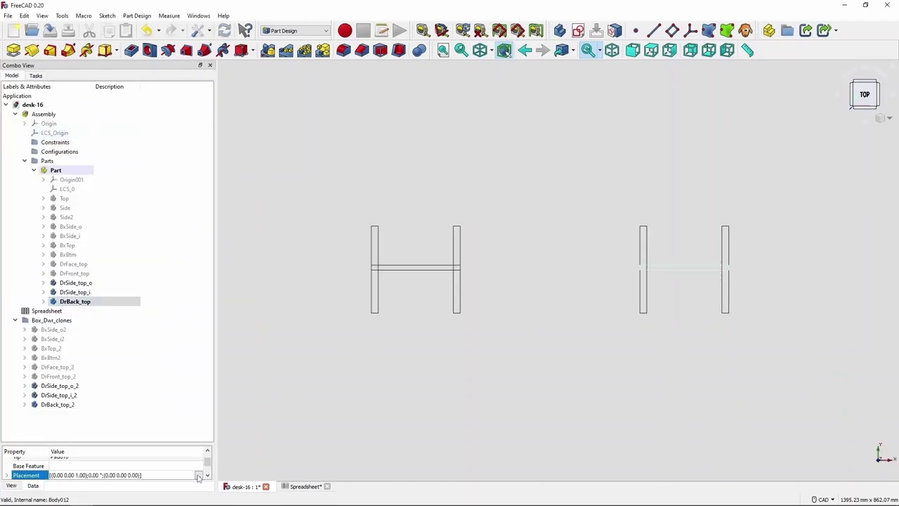
click(199, 476)
click(81, 146)
text(Spreadsheet.boxd/2)
click(86, 160)
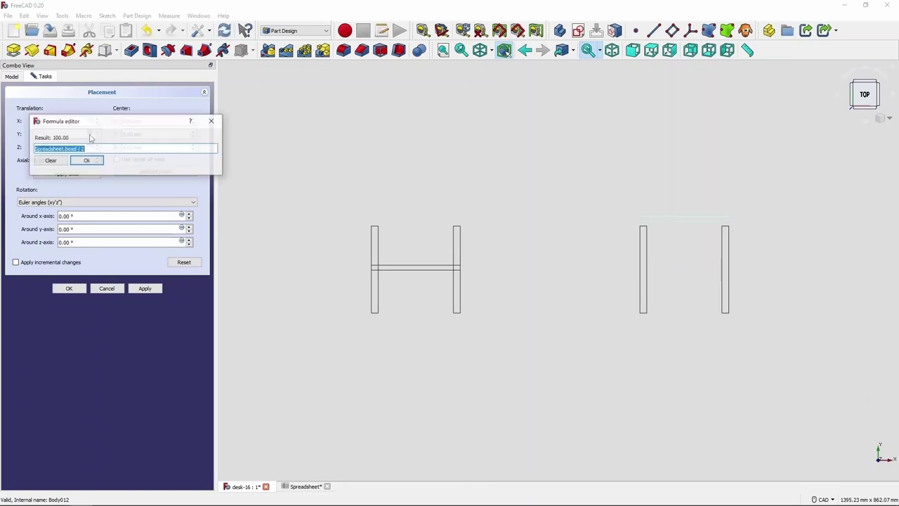
text(/2)
key(Return)
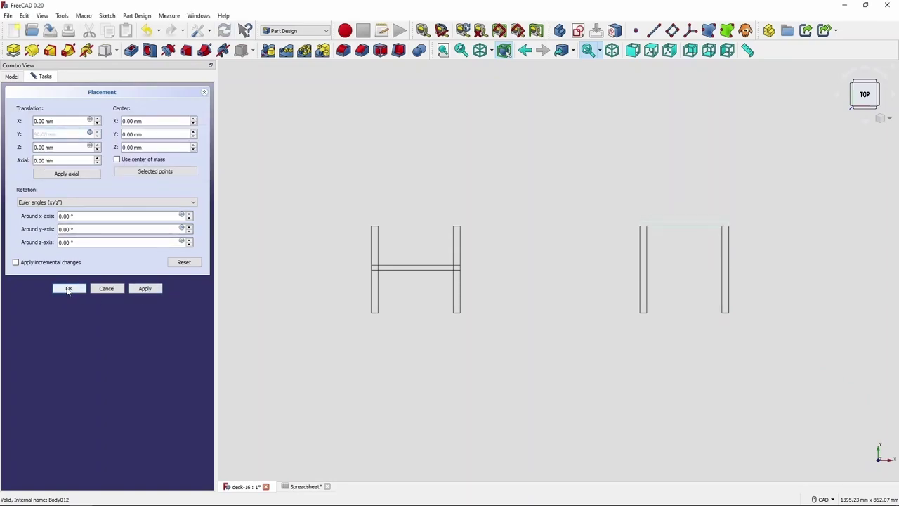
click(68, 289)
Change the spreadsheet box depth to 300 and inspect the lengthened drawers.
text(300)
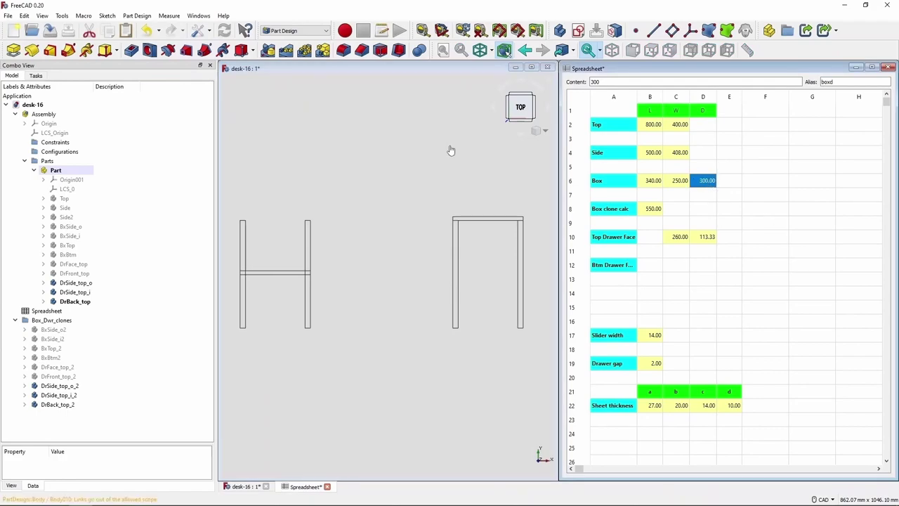
middle_drag(451, 150, 425, 190)
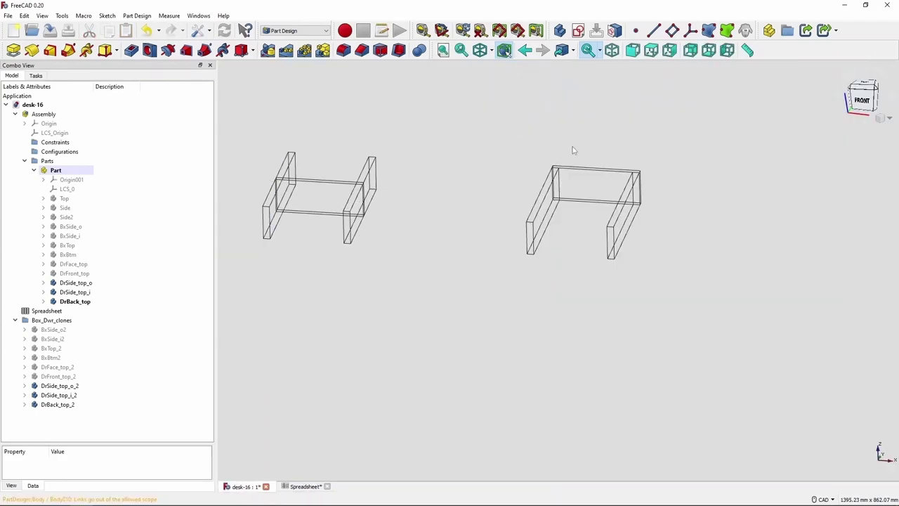
key(Return)
key(Return)
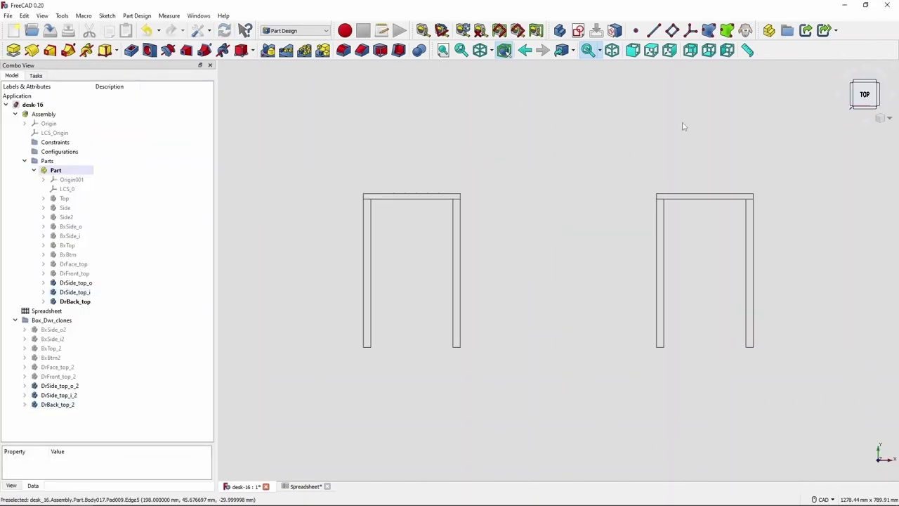
click(67, 302)
Create a new body DrBtm_top containing the bottom sketch Sketch011.
key(ctrl+c)
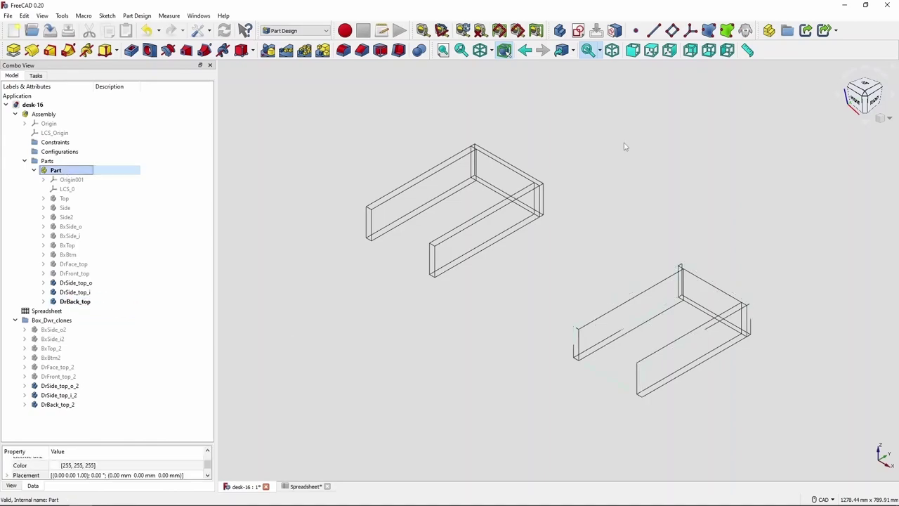
key(ctrl+v)
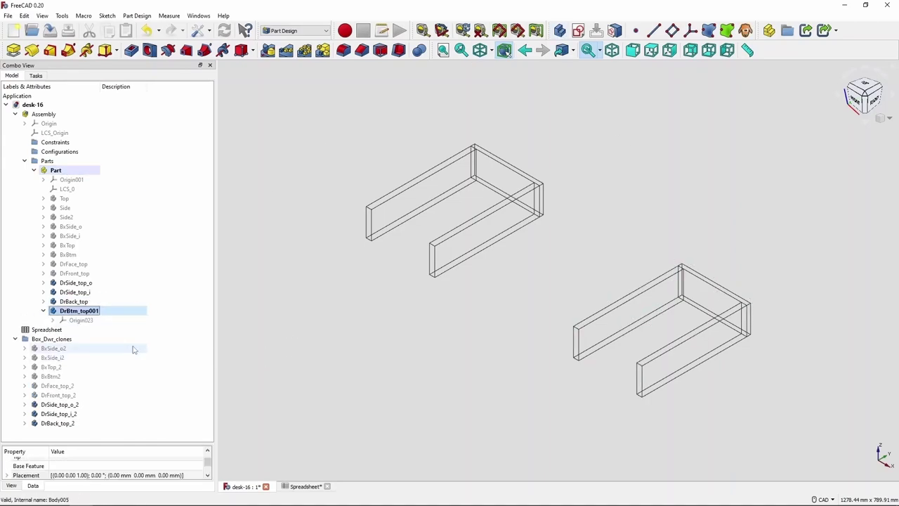
key(Return)
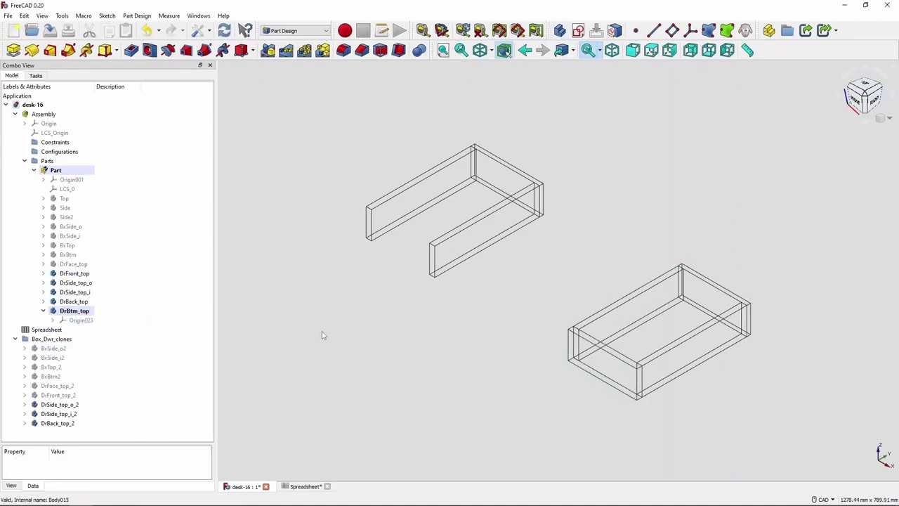
click(32, 50)
key(Return)
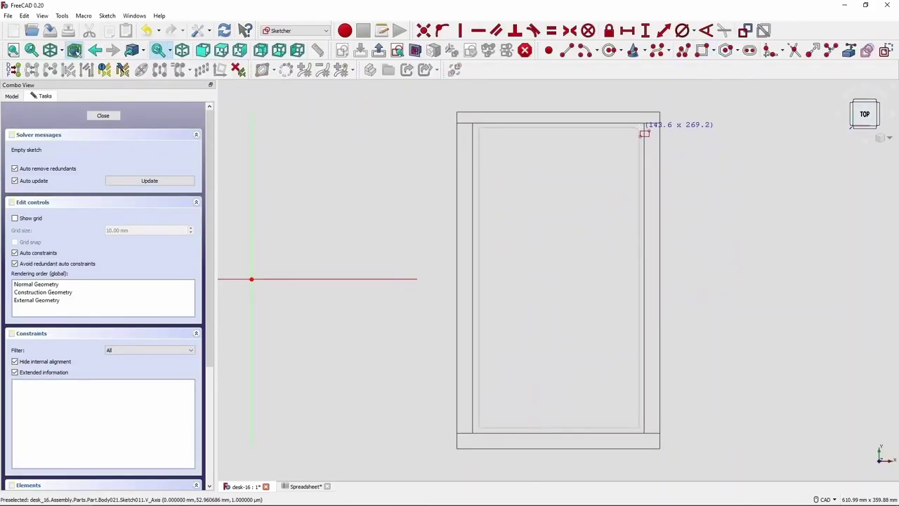
click(103, 115)
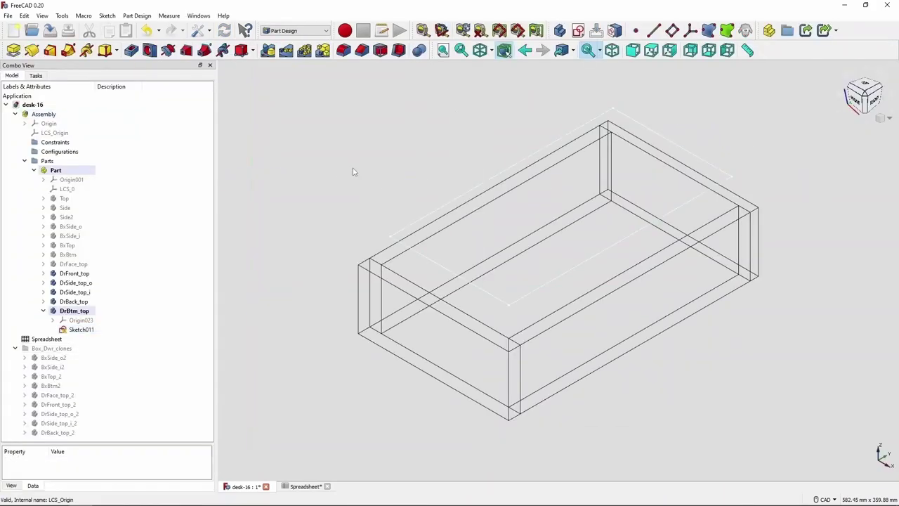
Reopen Sketch011 via Edit sketch and bring up the spreadsheet of desk dimensions.
right_click(81, 330)
click(91, 336)
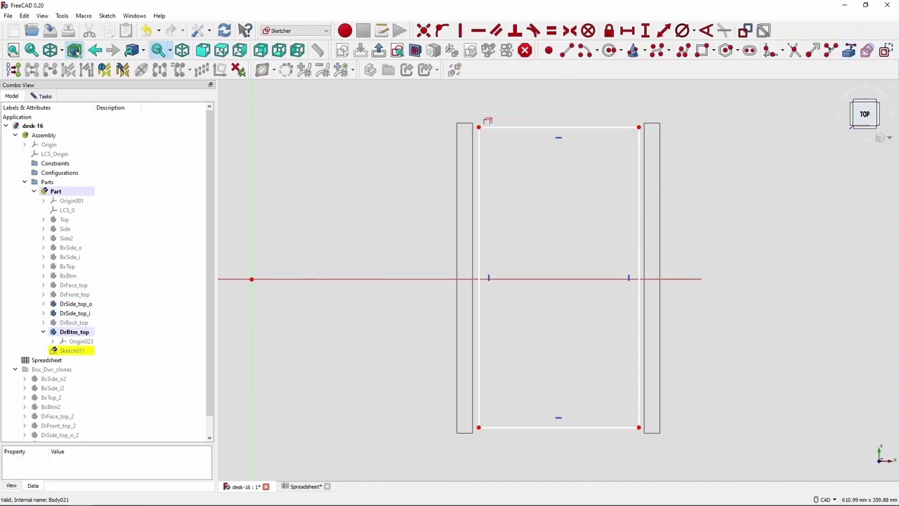
scroll(488, 121, up, 2)
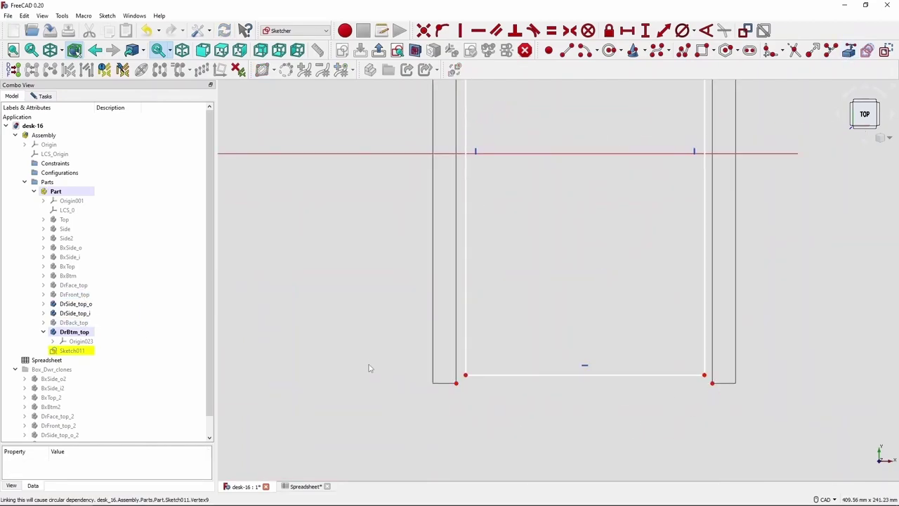
scroll(370, 368, down, 3)
click(45, 96)
click(307, 486)
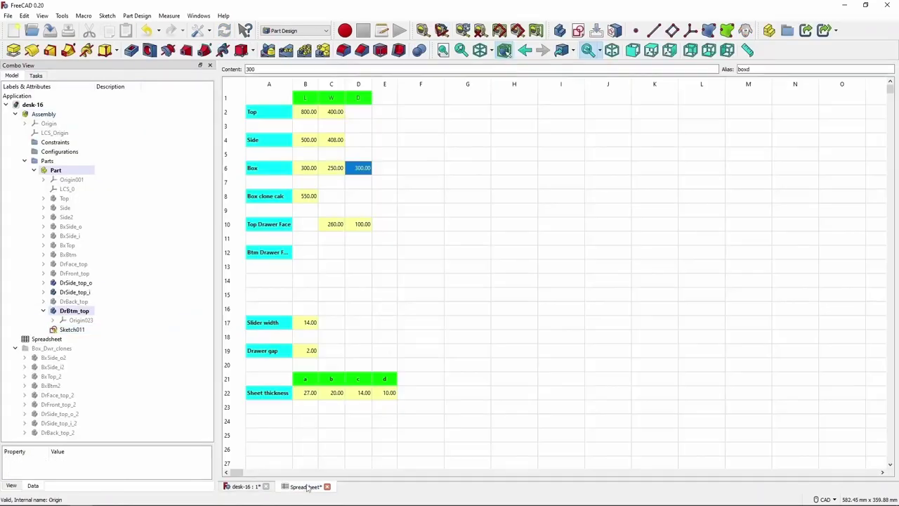
Add a 'Dado cut depth' row 24 with value 3 and alias dcd, and colour its label cyan.
click(264, 301)
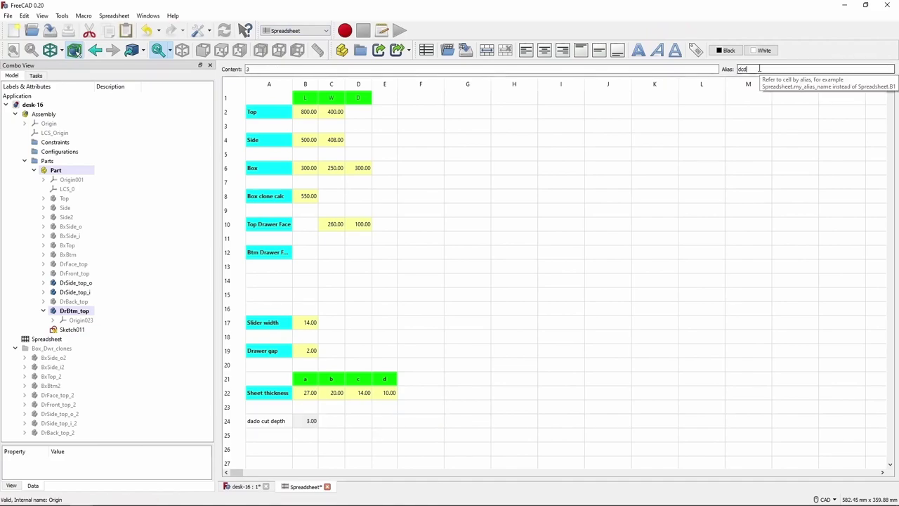
click(739, 53)
click(773, 77)
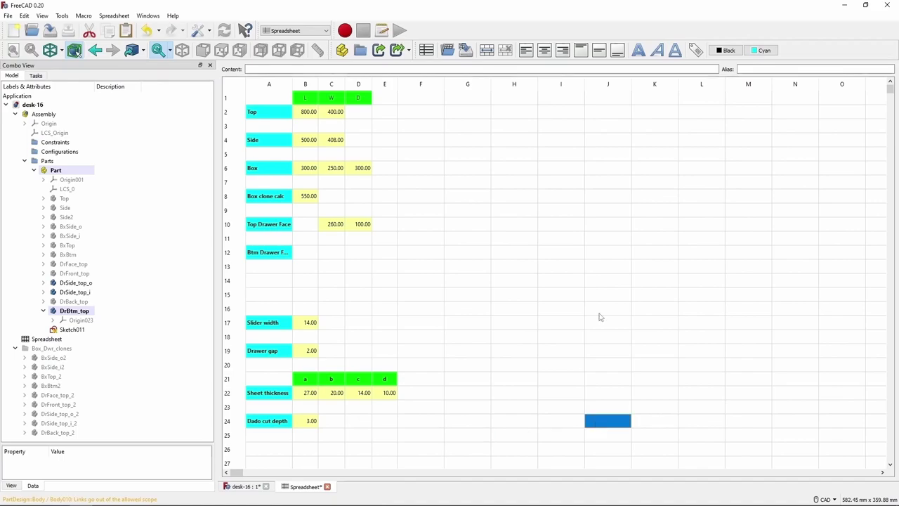
In Sketch011, add vertical and horizontal 3 mm dcd offsets at the bottom-right corner.
key(ctrl+Tab)
right_click(76, 330)
click(114, 101)
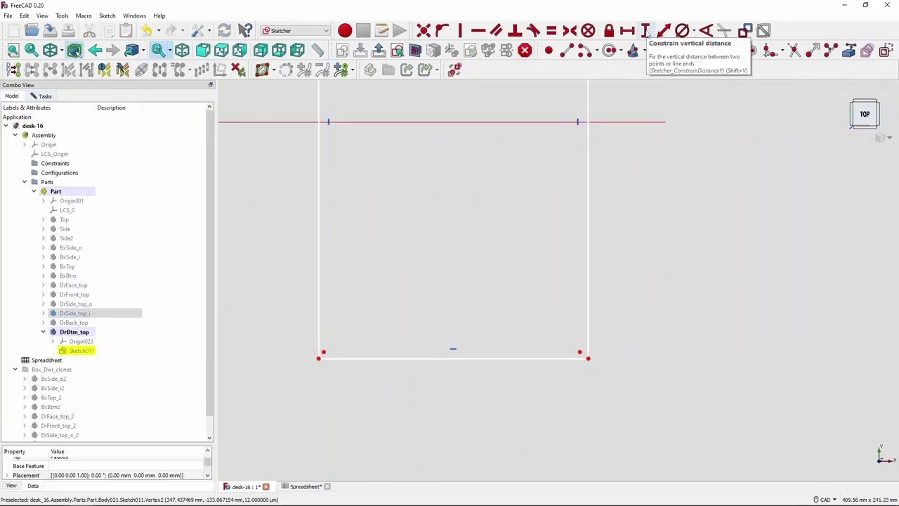
click(645, 30)
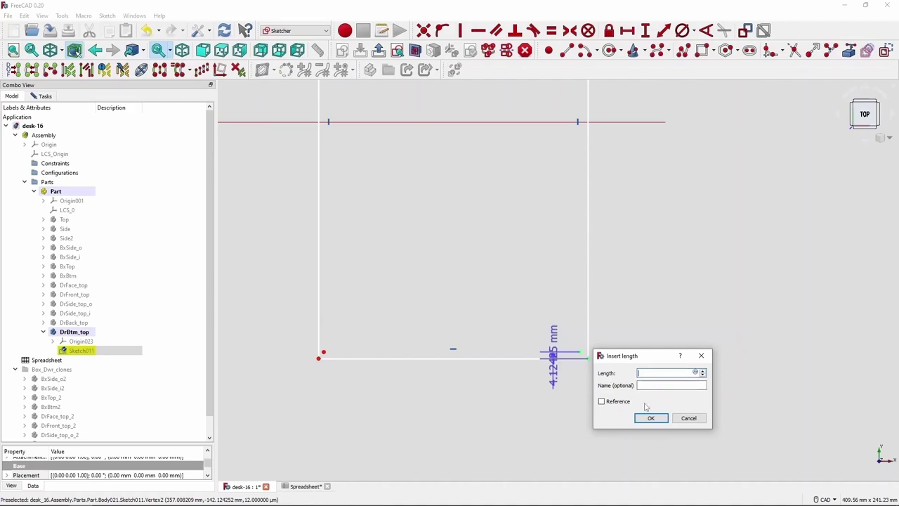
text(=)
key(Return)
key(Return)
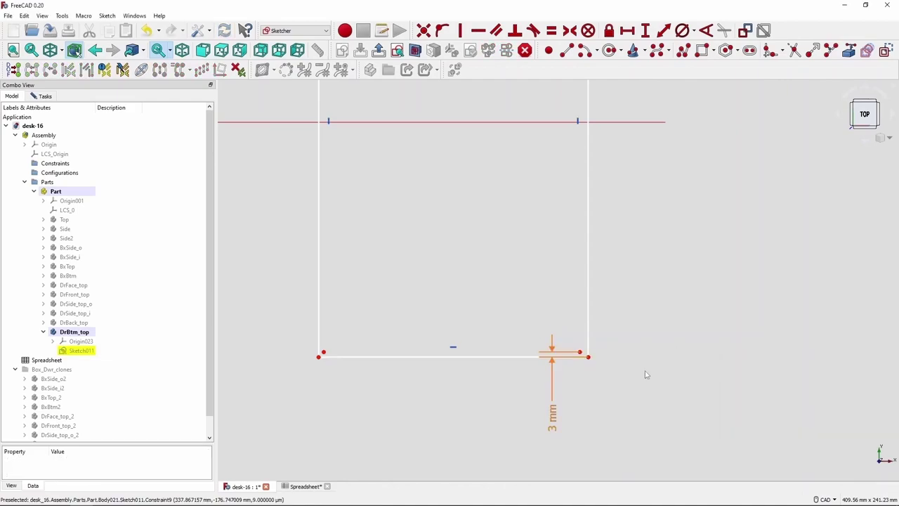
text(l=)
key(Return)
key(Return)
key(Return)
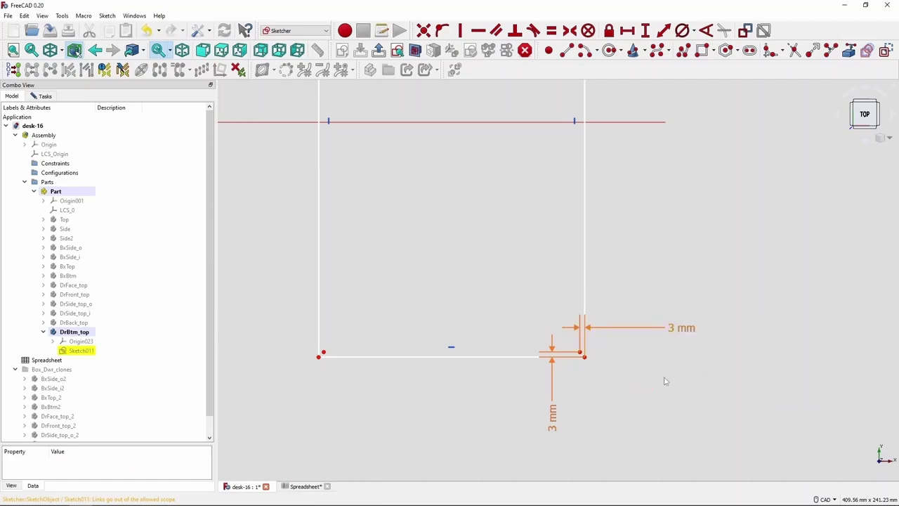
Add the top-right vertical and top-left horizontal 3 mm dcd offsets, then close the sketch.
scroll(412, 149, down, 3)
scroll(593, 186, up, 5)
text(i=)
text(Spreadsheet.)
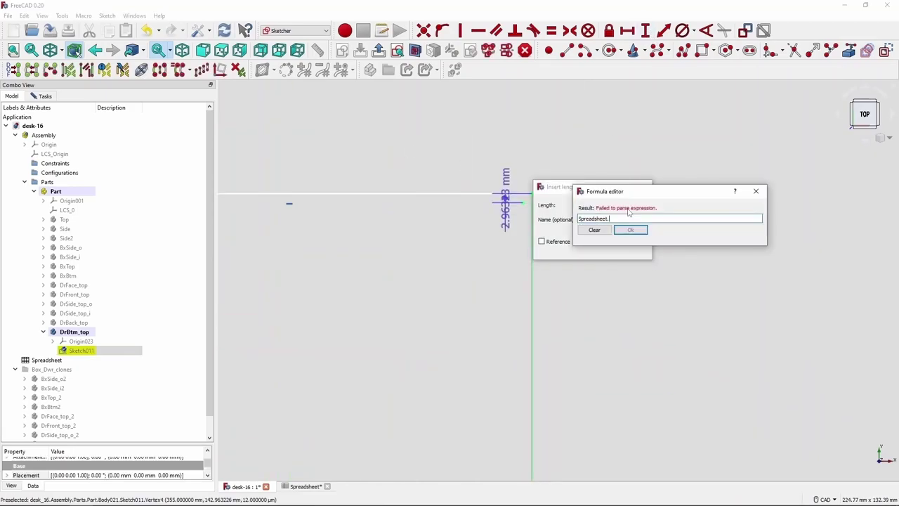
key(Return)
key(Return)
scroll(564, 255, down, 5)
scroll(564, 255, up, 5)
key(l)
click(468, 255)
text(=)
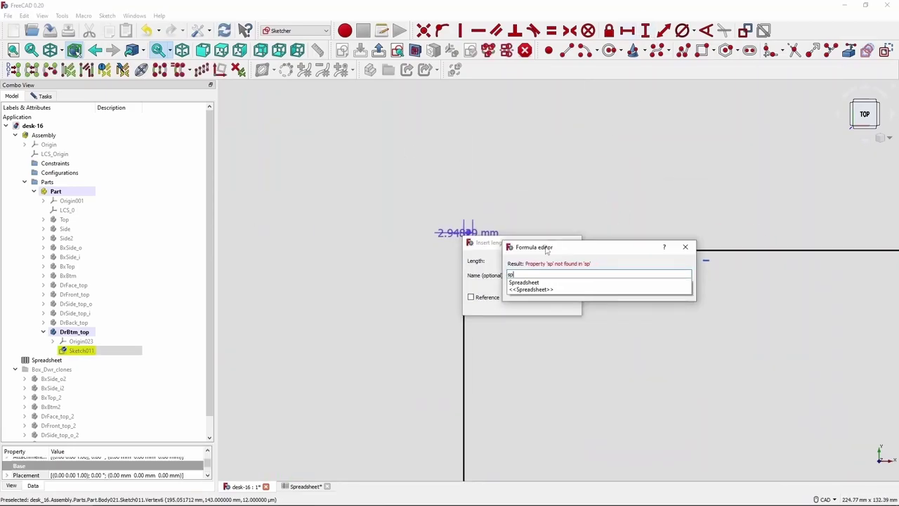
key(Return)
key(Return)
scroll(528, 219, down, 5)
scroll(609, 370, down, 2)
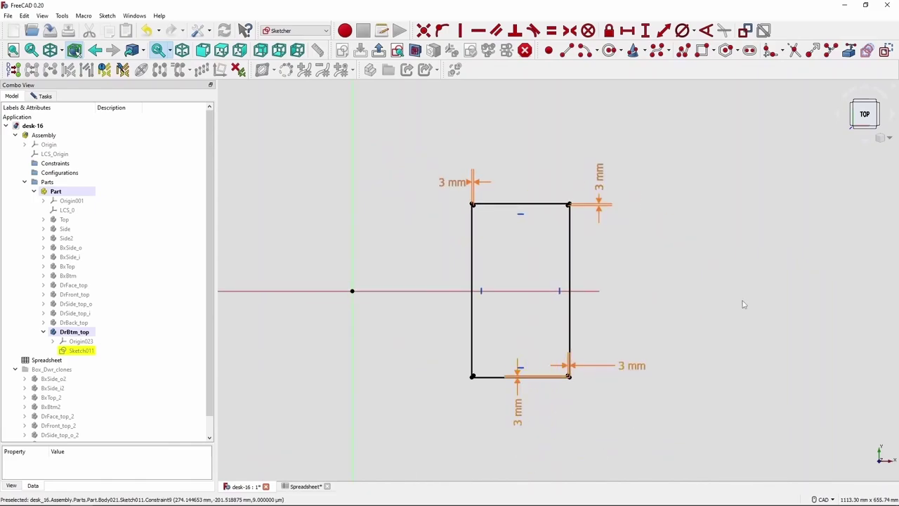
click(99, 327)
Pad the drawer-bottom sketch and review the pad parameters.
click(295, 30)
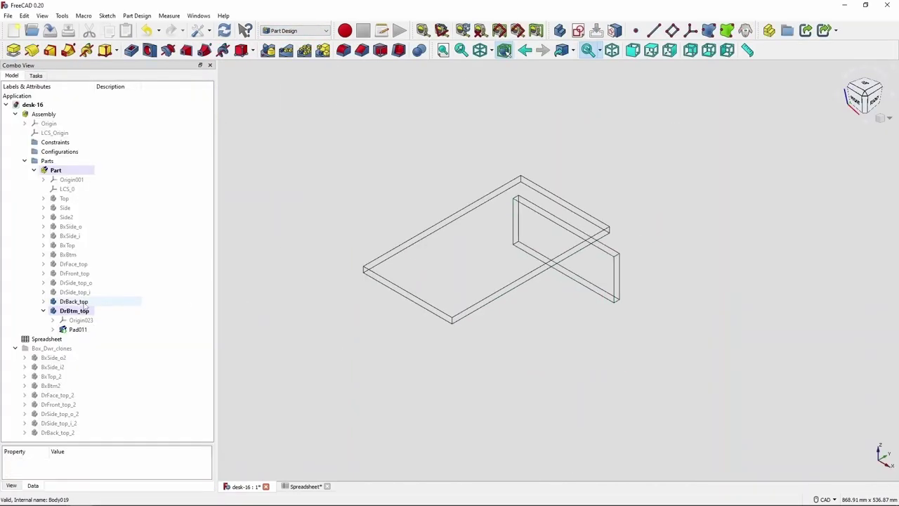
key(3)
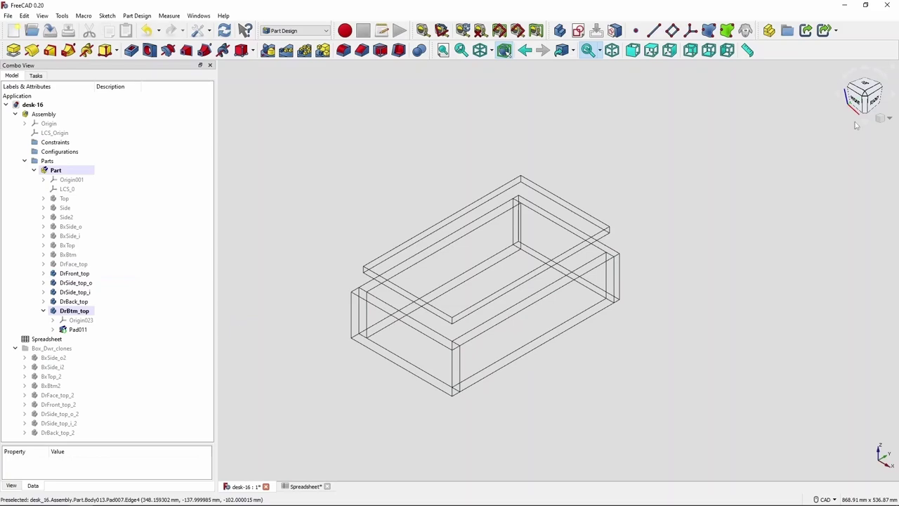
double_click(88, 331)
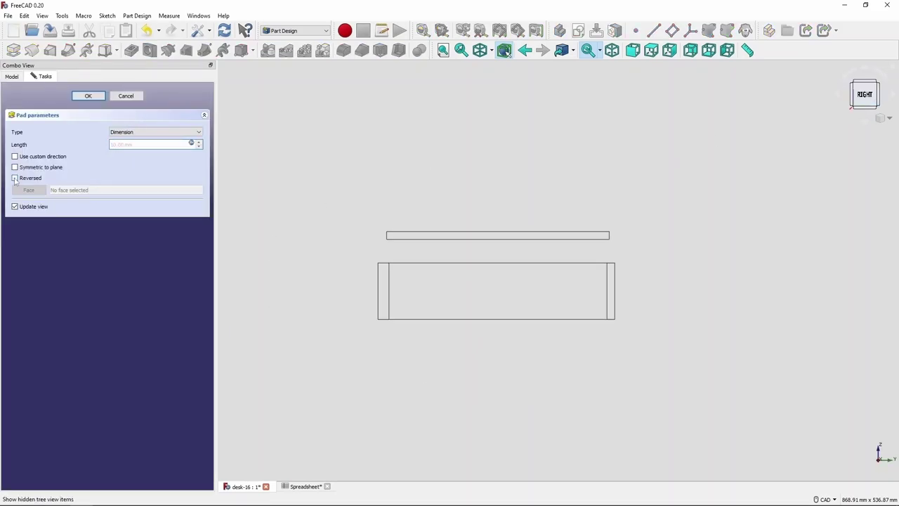
key(Return)
key(0)
Check the spreadsheet, reattach Sketch011 to a plane, and try snapping a corner to the drawer side (undone).
click(298, 487)
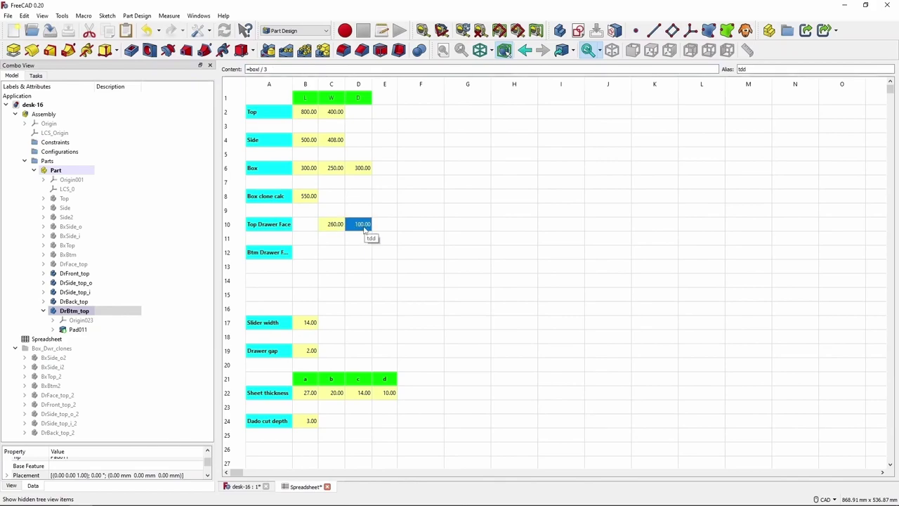
key(ctrl+Tab)
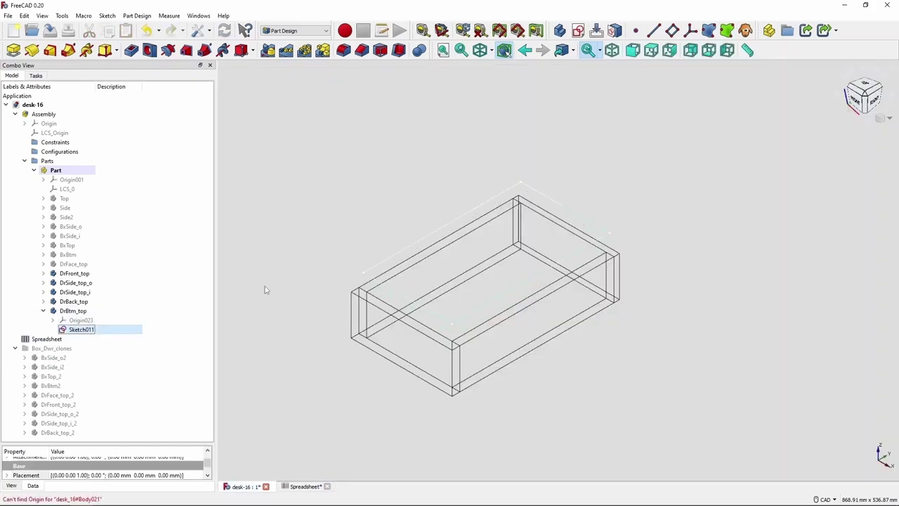
click(32, 50)
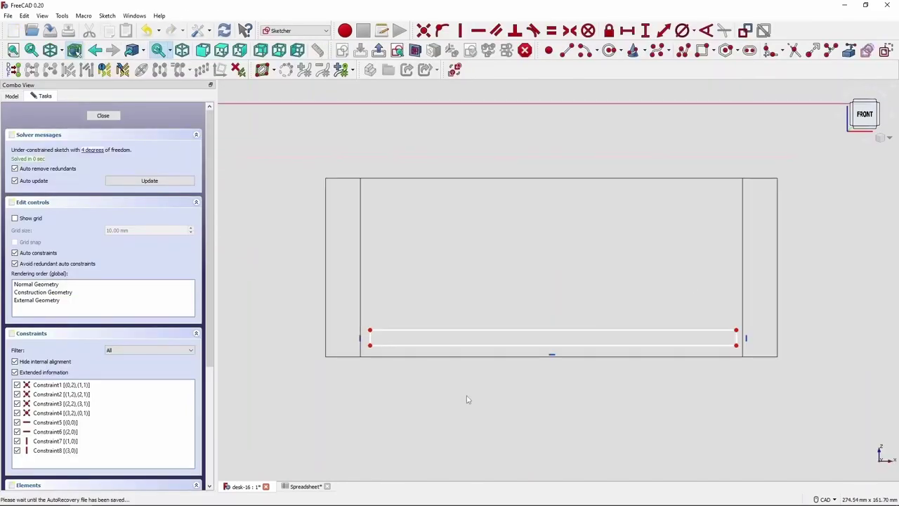
drag(369, 345, 359, 356)
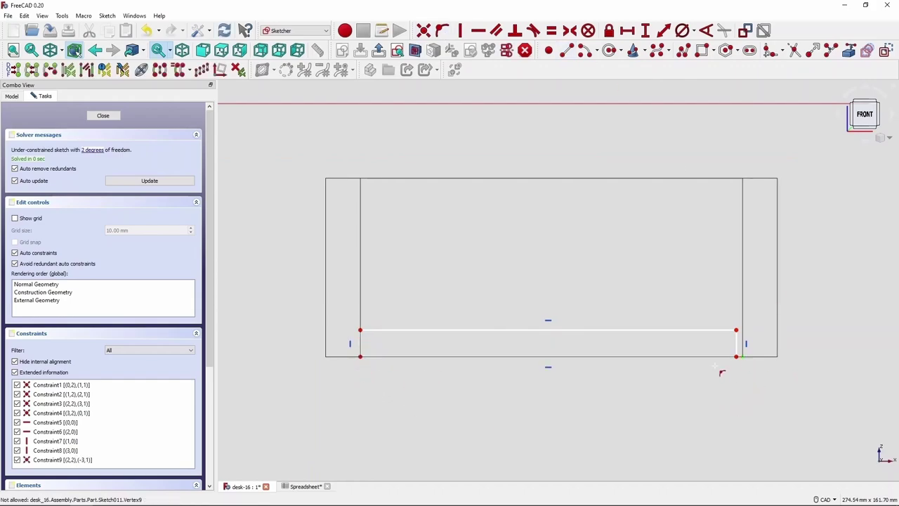
key(ctrl+z)
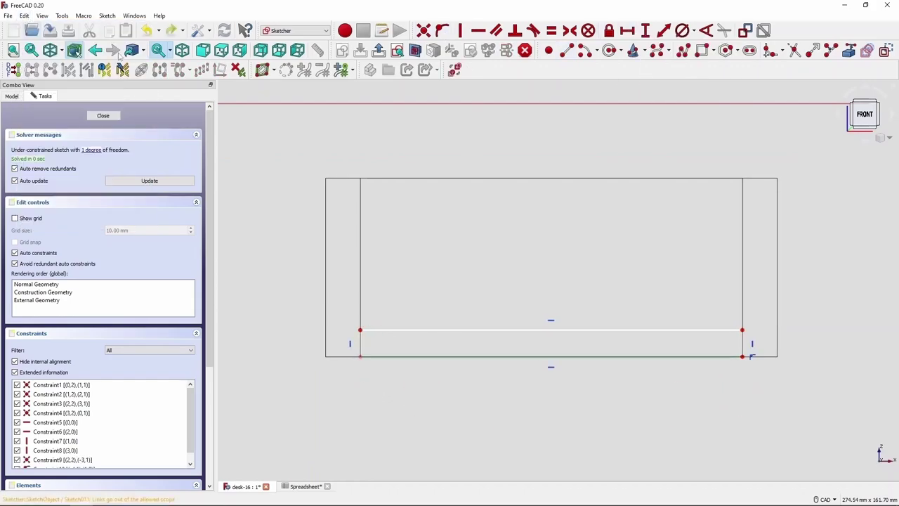
Give the drawer-bottom rectangle a 10 mm vertical constraint, close it, and pad Sketch011.
text(i10)
key(Return)
key(0)
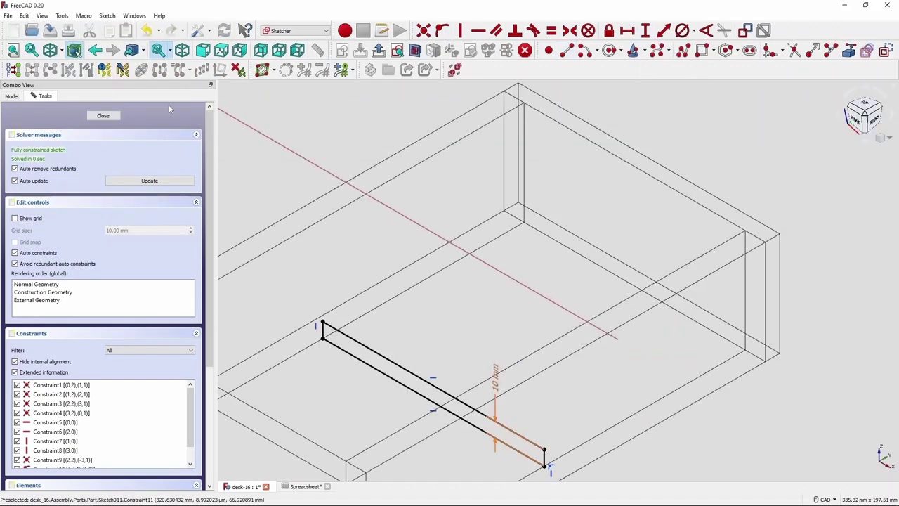
click(104, 115)
click(131, 50)
click(86, 94)
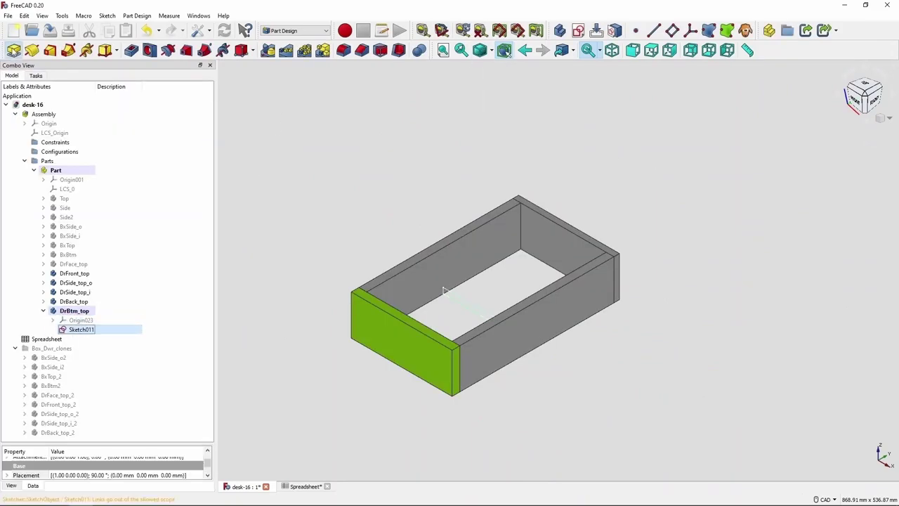
Finish the drawer-bottom pad, colour DrBack_top green, and tile the spreadsheet beside the 3D view.
key(Escape)
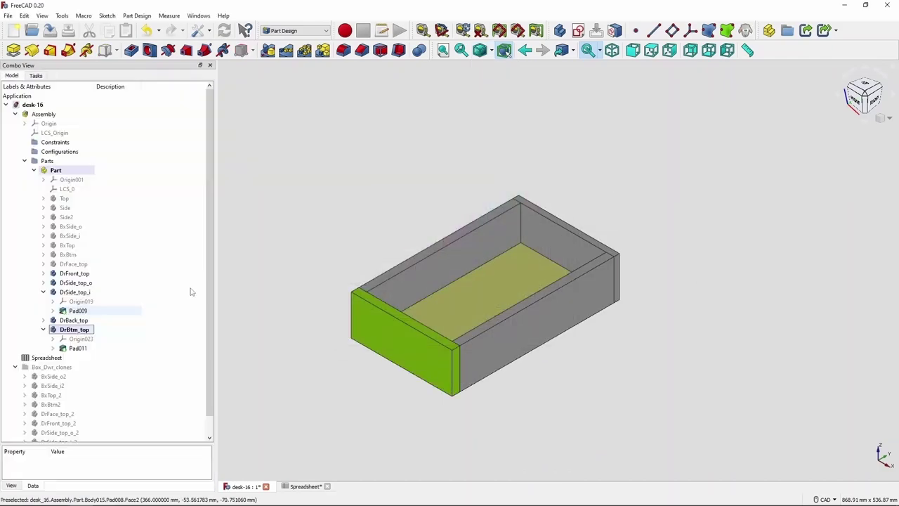
right_click(83, 321)
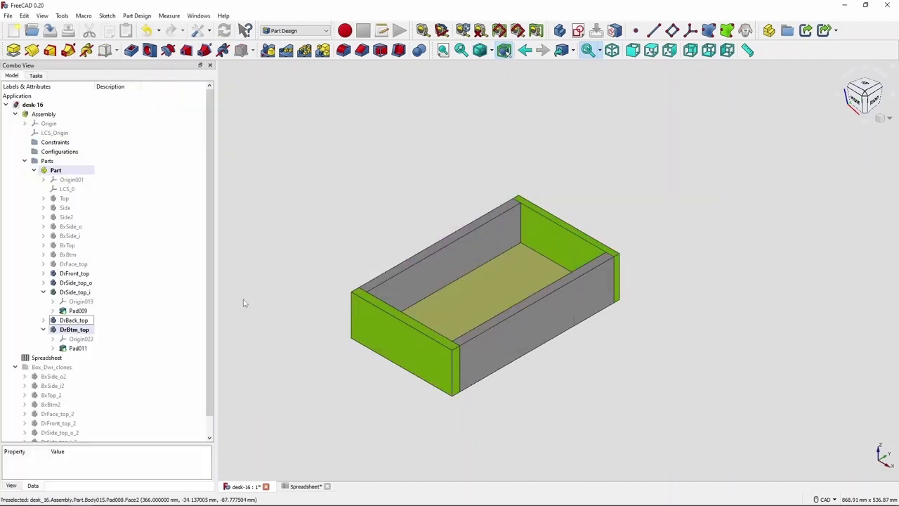
click(198, 16)
click(211, 82)
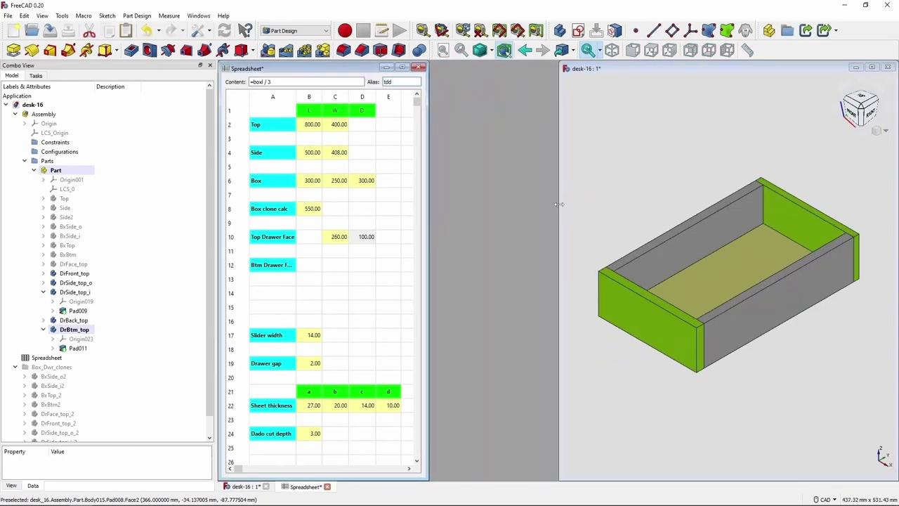
Test resizing by setting Box length, width, depth to 500, 350, 500, then undo.
click(317, 184)
text(500)
click(337, 180)
text(350)
click(367, 181)
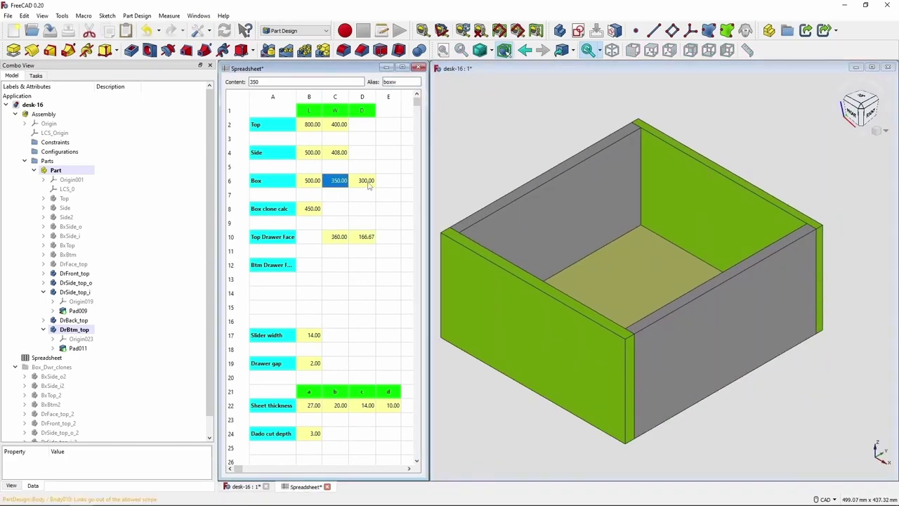
text(500)
key(ctrl+z)
key(ctrl+z)
key(ctrl+z)
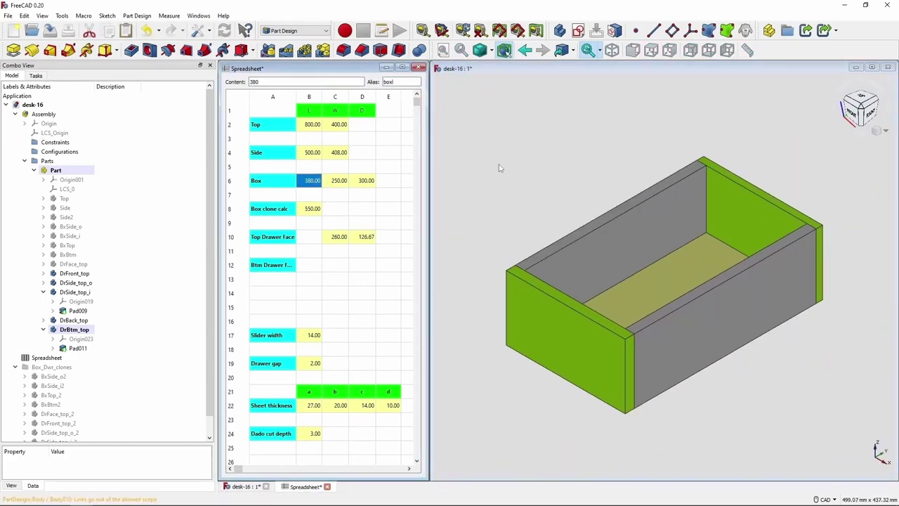
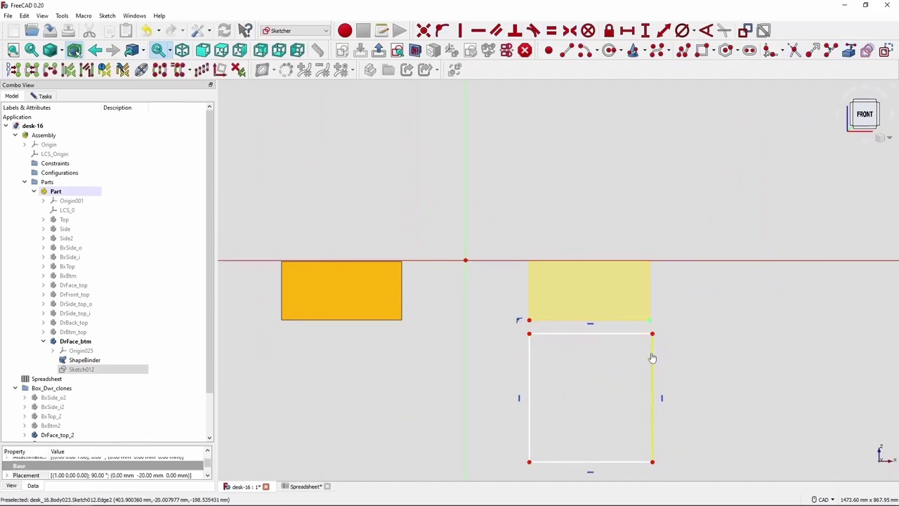
In Sketch012, add a 2 mm vertical distance constraint from the rectangle to the external edge.
scroll(652, 358, up, 3)
click(637, 318)
click(637, 291)
key(Return)
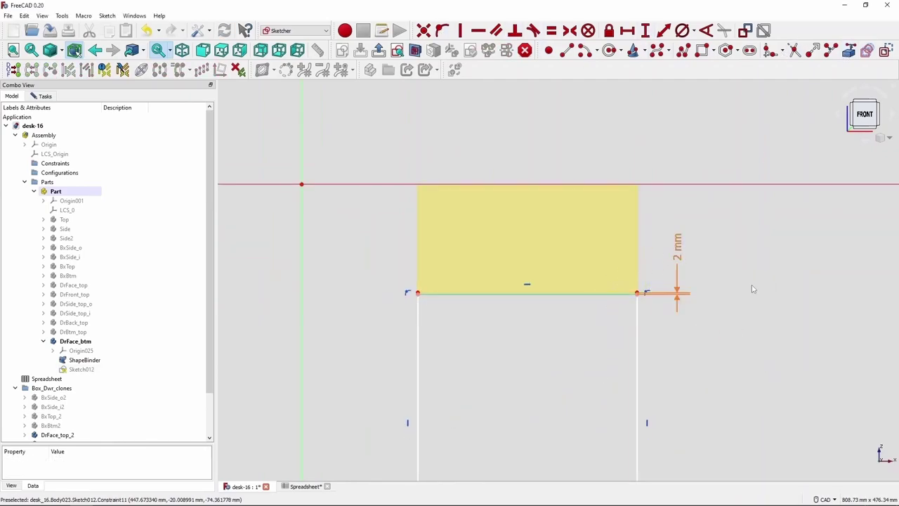
Close Sketch012, then reopen it to confirm it is fully constrained, and close it again.
scroll(328, 383, down, 3)
scroll(622, 305, up, 3)
scroll(845, 200, up, 3)
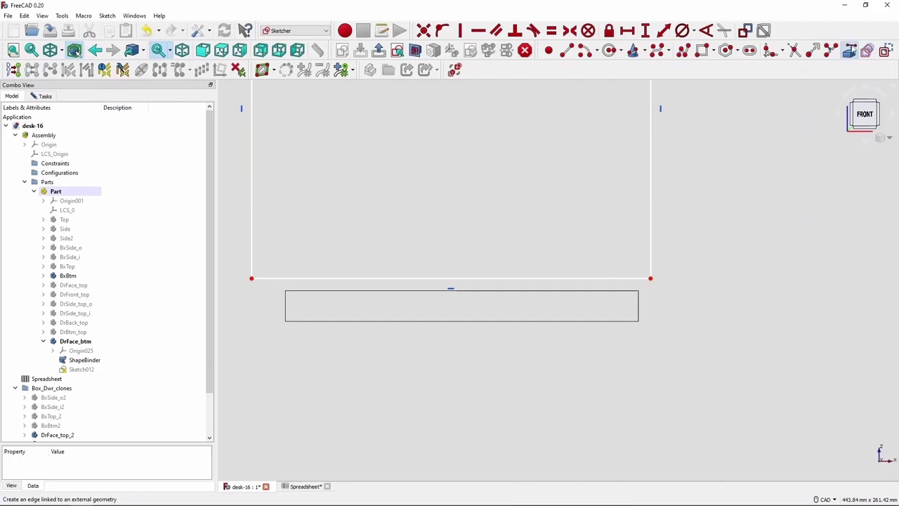
key(Escape)
scroll(691, 334, up, 3)
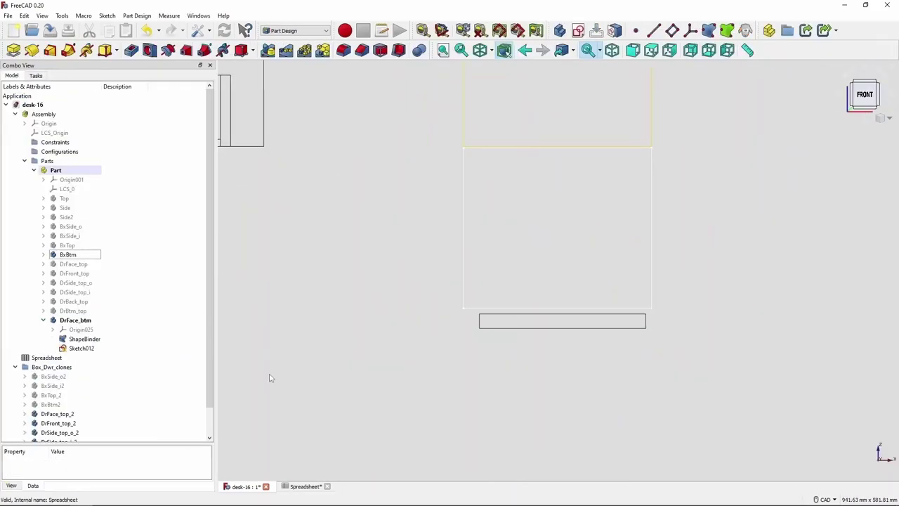
right_click(73, 348)
click(84, 179)
key(Escape)
double_click(521, 163)
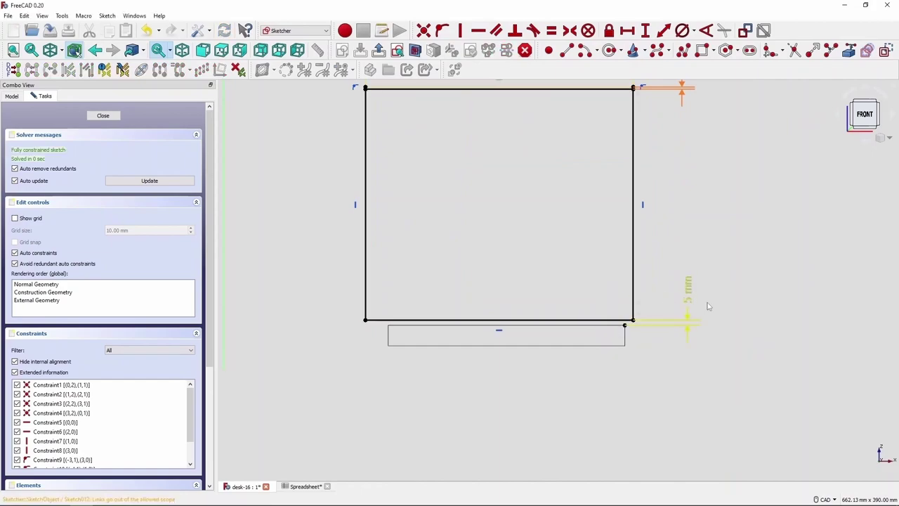
key(Escape)
Move the ShapeBinder into DrFace_btm and pad Sketch012 with length =Spreadsheet.stb (20 mm).
scroll(80, 295, down, 1)
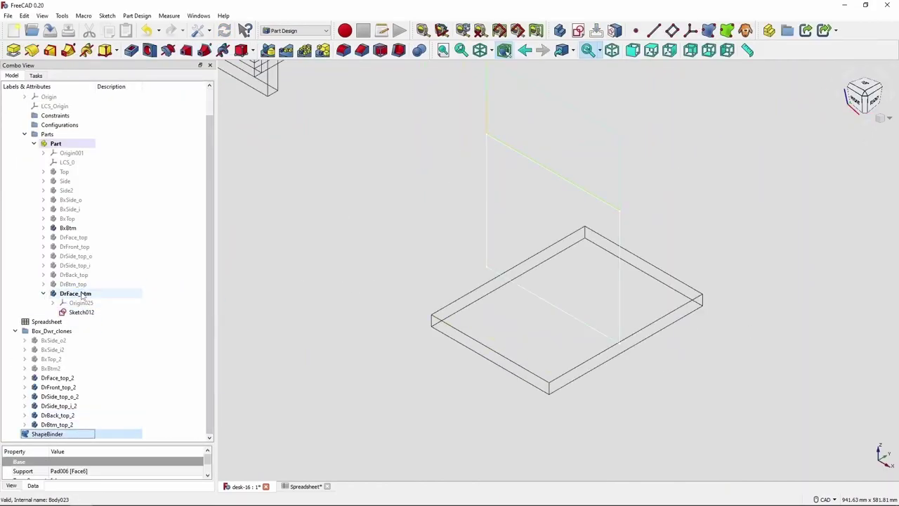
drag(81, 295, 81, 295)
click(13, 49)
key(equal)
text(Spreadsheet.stb)
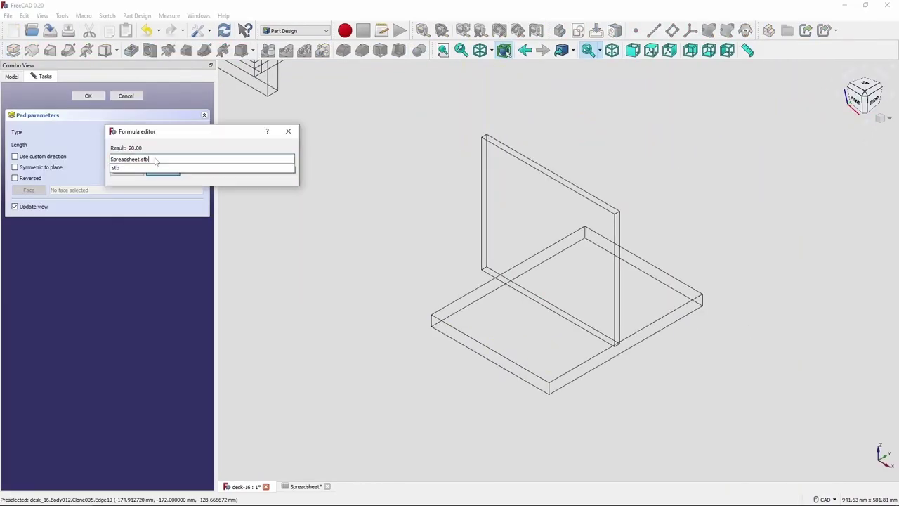
key(Return)
key(Return)
From the top view, look up the Z position formula in DrFace_top's placement.
key(2)
click(133, 239)
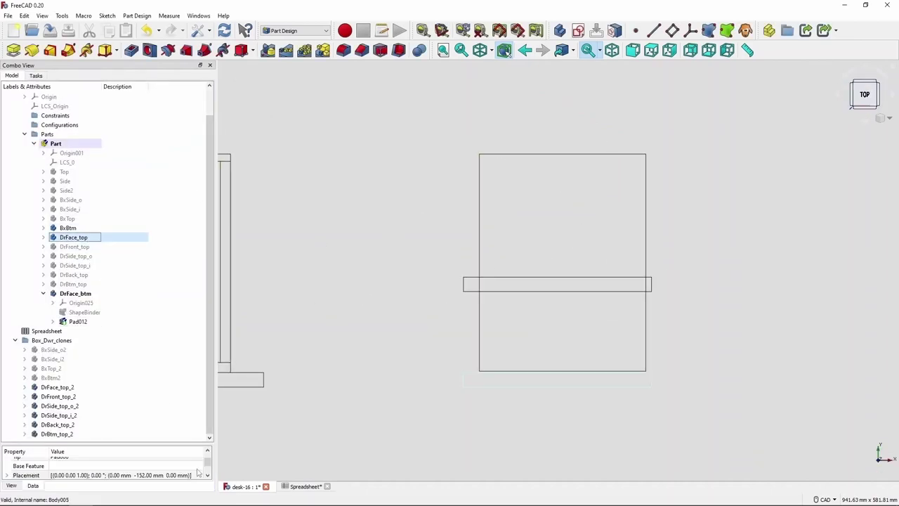
click(199, 474)
click(119, 148)
key(equal)
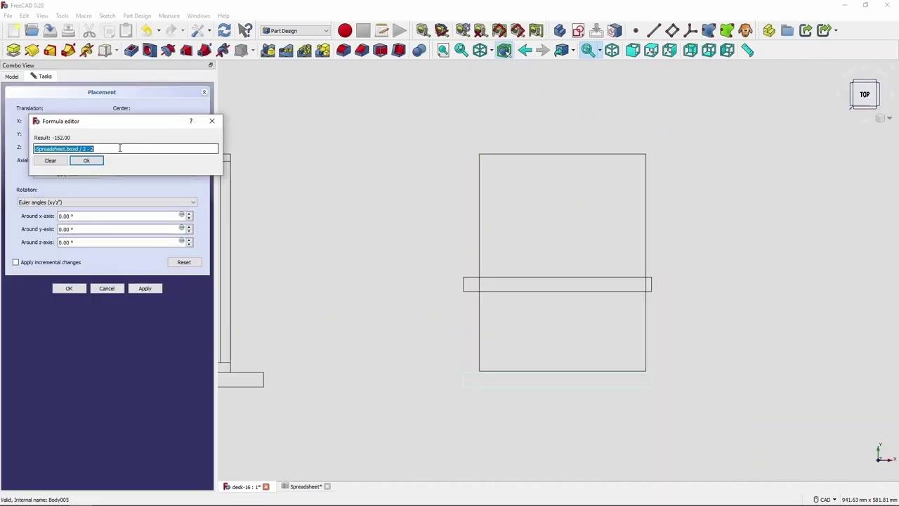
key(Return)
key(Return)
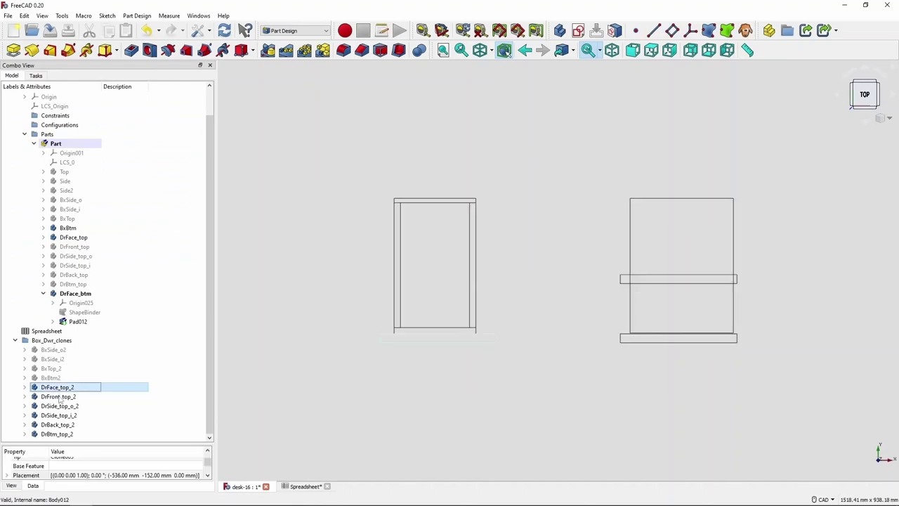
Adjust the second-box part visibility and create a clone of the DrFace_btm body.
click(60, 434)
click(391, 414)
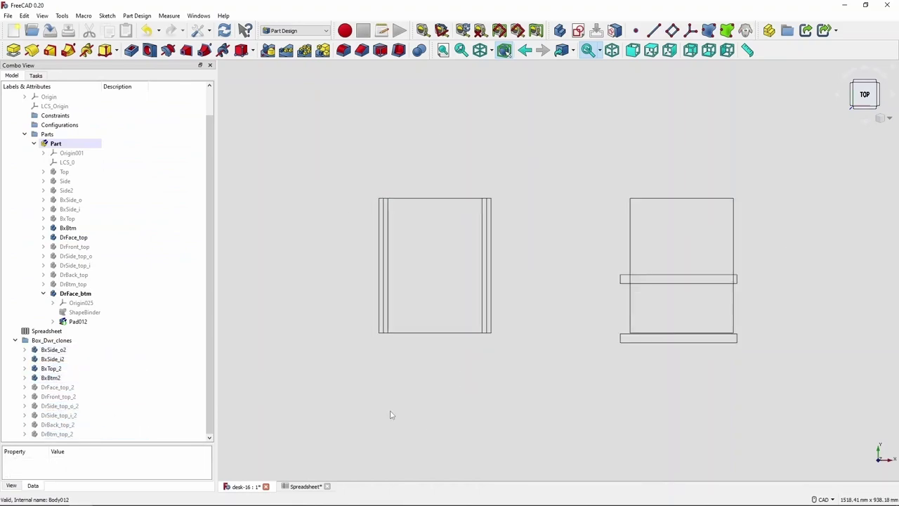
click(87, 295)
key(ctrl+c)
key(ctrl+v)
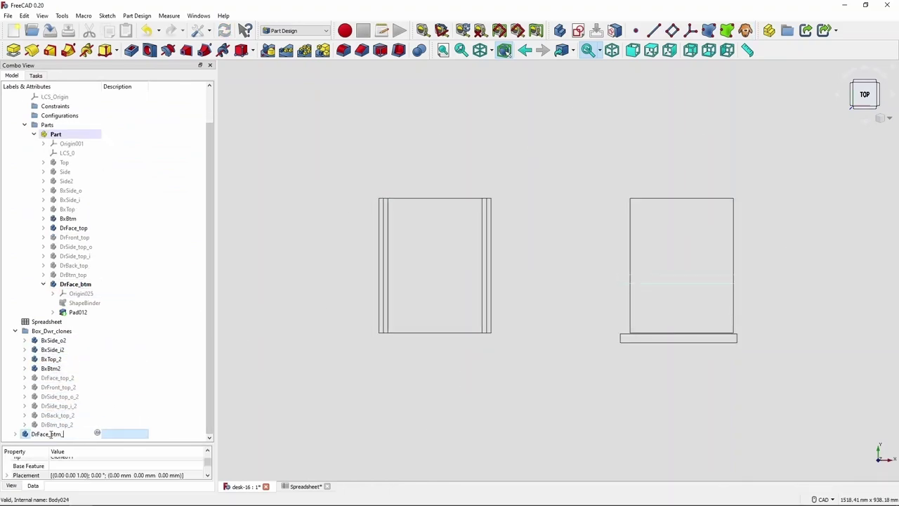
Put the DrFace_btm_2 clone into Box_Dwr_clones and drive its X placement with a spreadsheet formula.
drag(60, 332, 61, 337)
click(200, 476)
click(90, 121)
text(Spreadsheet.)
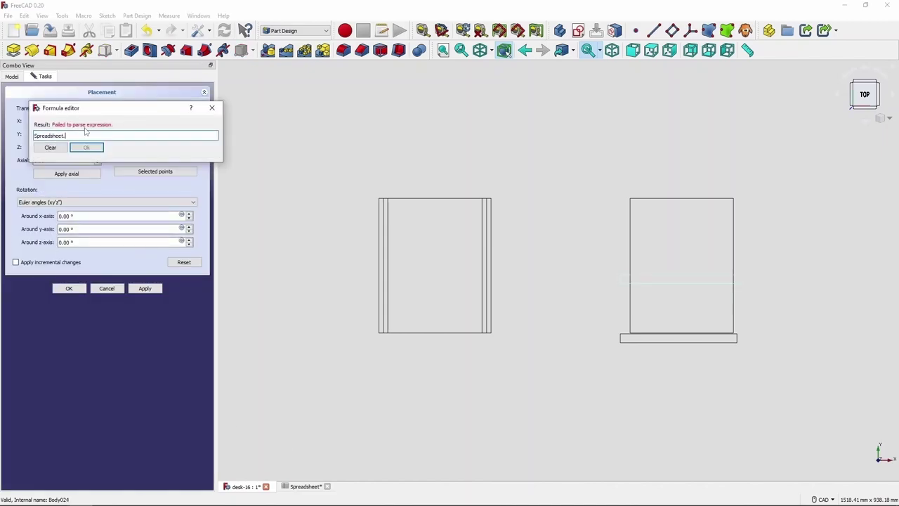
key(Return)
click(90, 121)
key(Return)
key(Return)
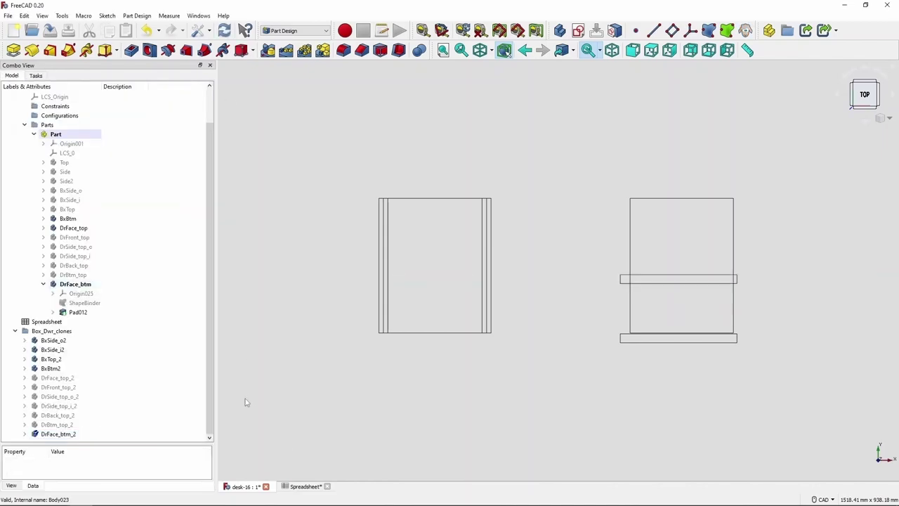
click(198, 476)
click(90, 120)
key(Return)
key(Return)
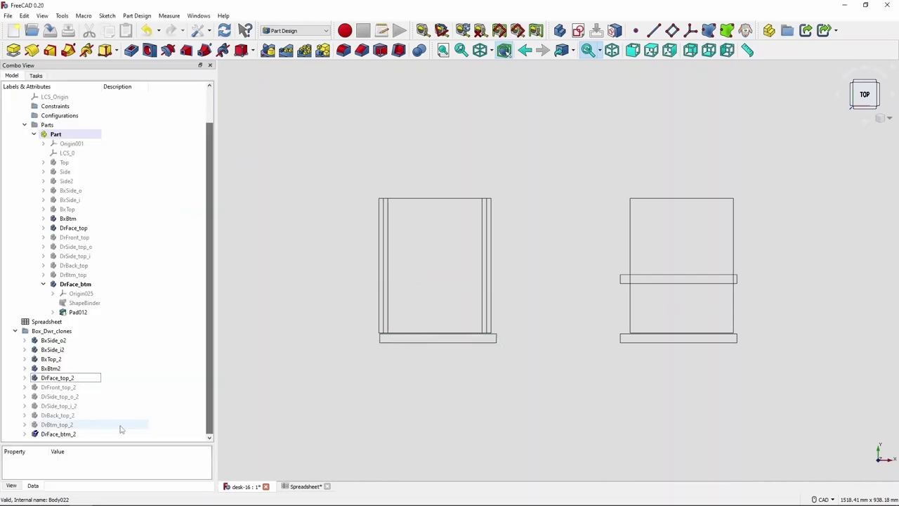
double_click(120, 429)
key(Return)
Give DrFace_btm's placement a spreadsheet-driven Y position formula.
double_click(92, 284)
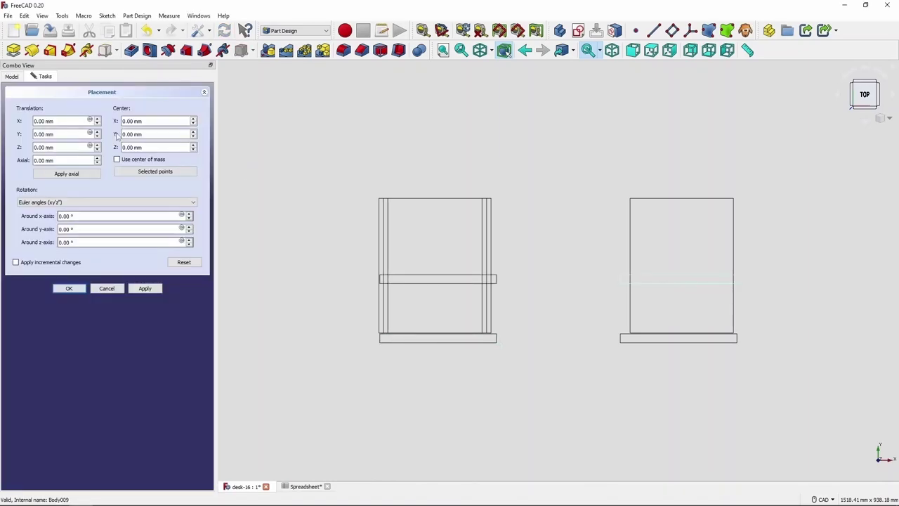
click(79, 147)
text(=)
key(Escape)
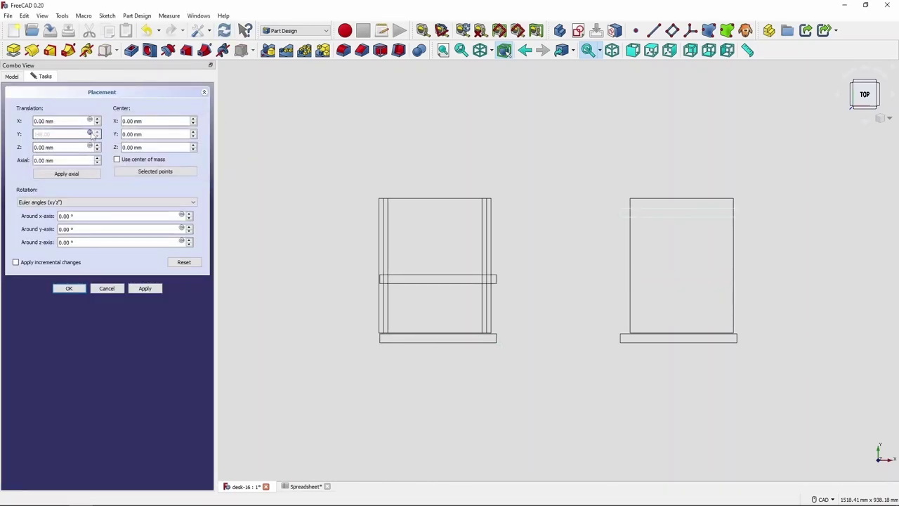
click(90, 133)
key(Return)
click(70, 288)
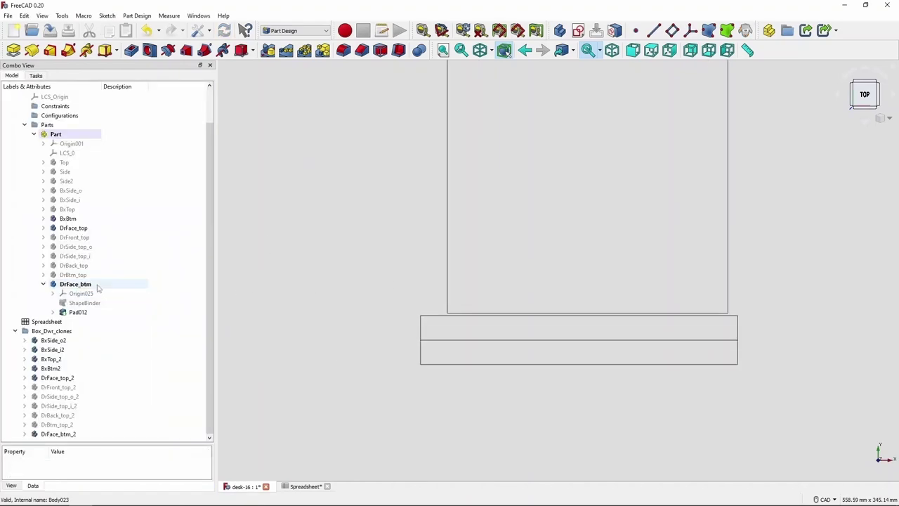
Set the Z placement to =Spreadsheet.boxd / 2 - 2 and accept it.
double_click(96, 285)
click(88, 96)
key(0)
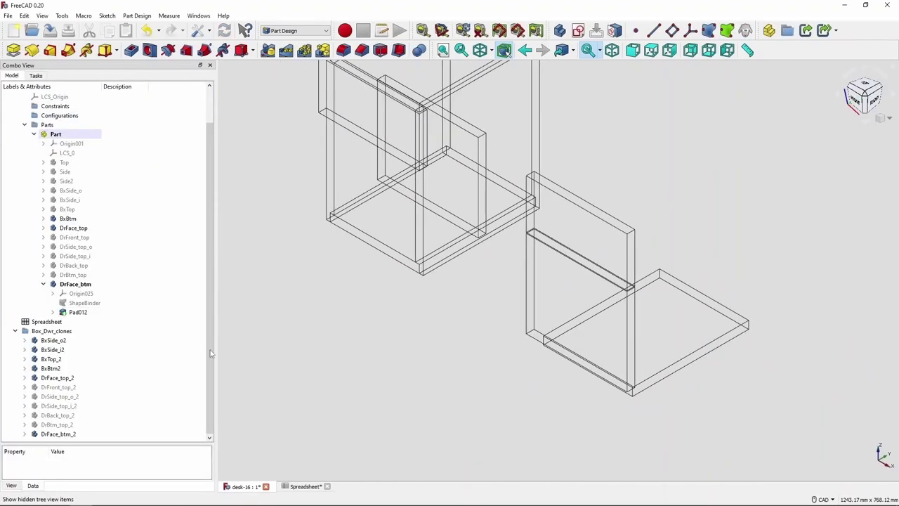
double_click(89, 436)
click(87, 146)
text(=)
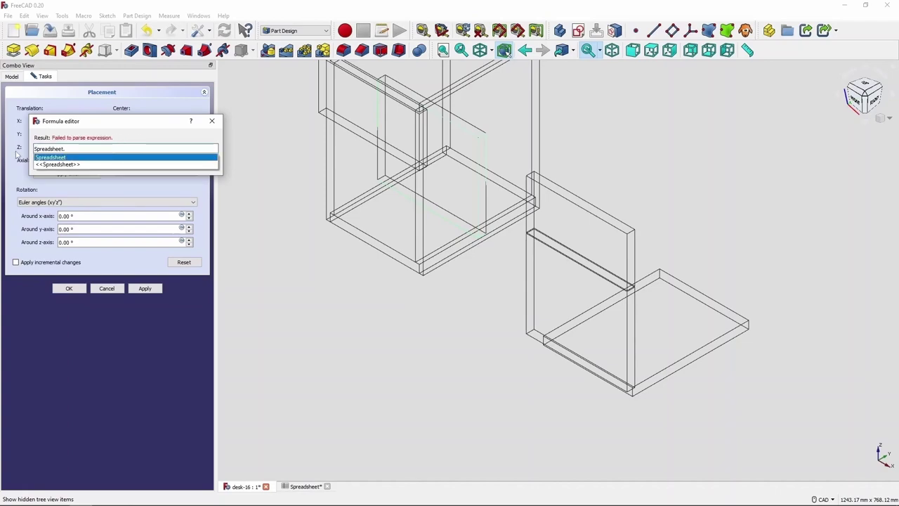
text(Spreadsheet.boxd / 2 - 2)
click(87, 160)
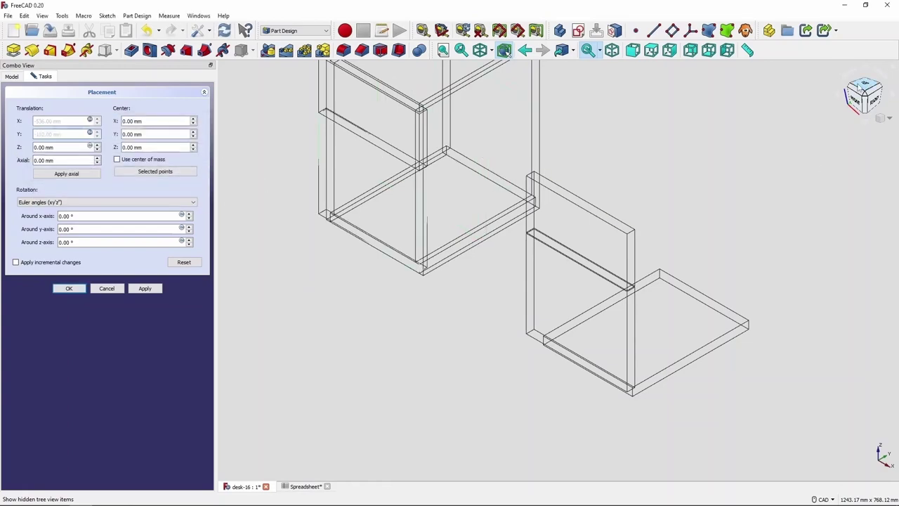
click(69, 288)
Tile the 3D view and the spreadsheet side by side, widening the model window.
key(3)
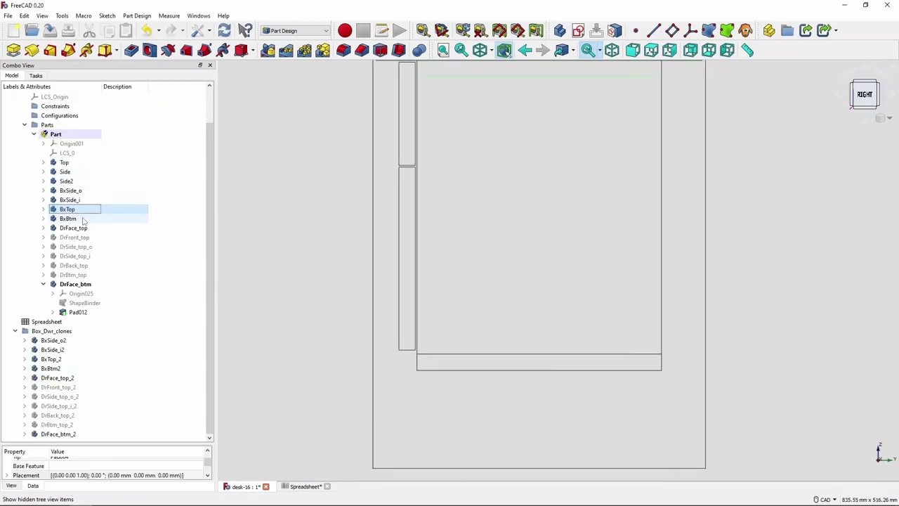
key(0)
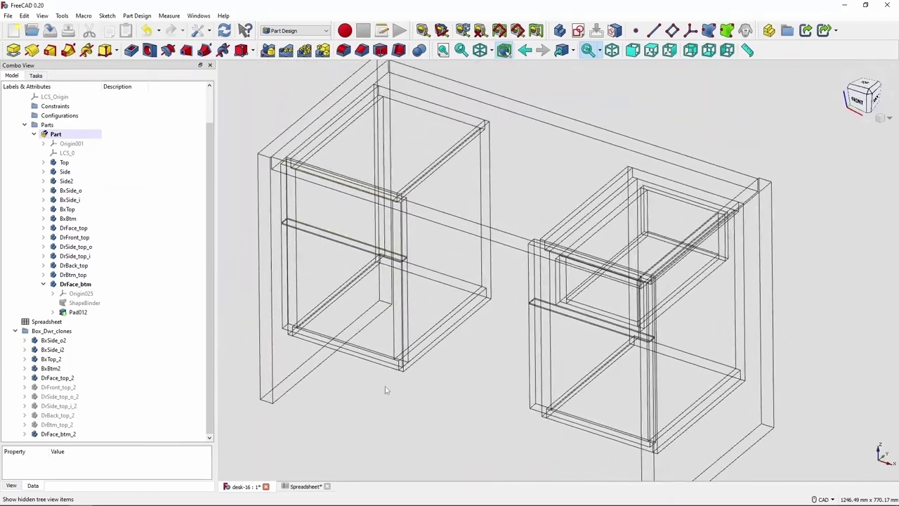
click(199, 16)
click(210, 61)
drag(561, 152, 702, 140)
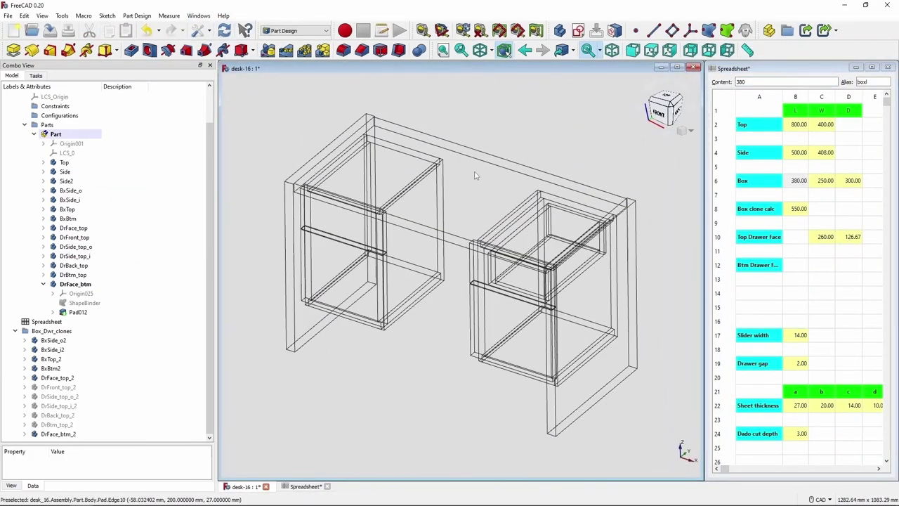
Change the spreadsheet to a 1000 × 500 desk top with new box dimensions.
double_click(795, 124)
text(1000)
key(Return)
text(500)
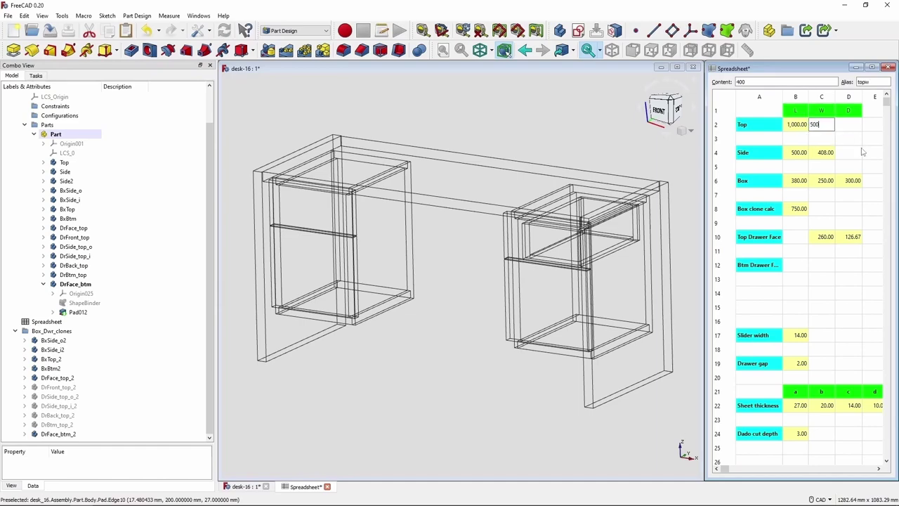
key(Return)
key(Return)
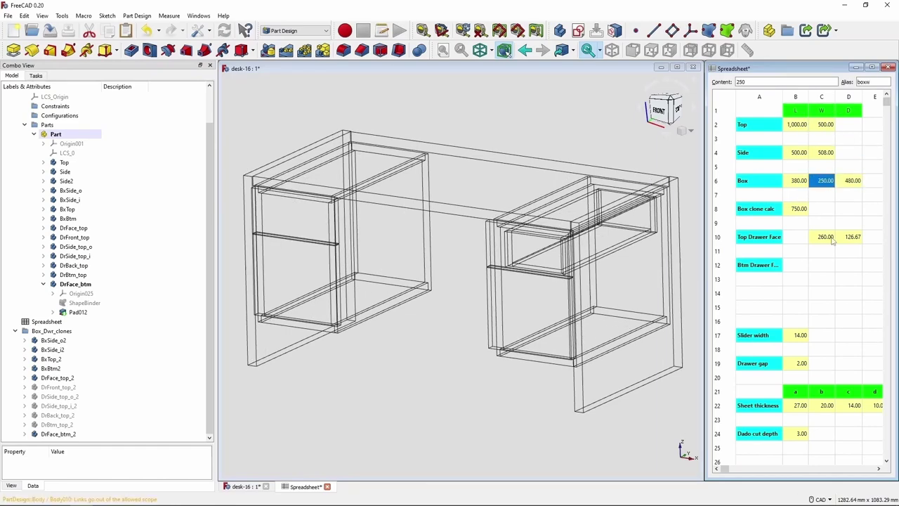
key(1)
scroll(501, 345, up, 2)
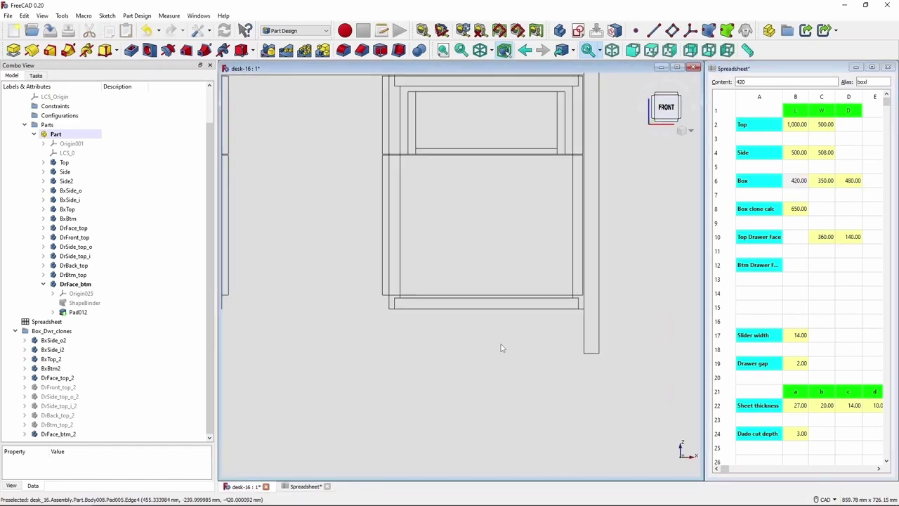
scroll(542, 337, up, 2)
scroll(500, 311, up, 2)
scroll(421, 309, up, 2)
scroll(354, 304, down, 4)
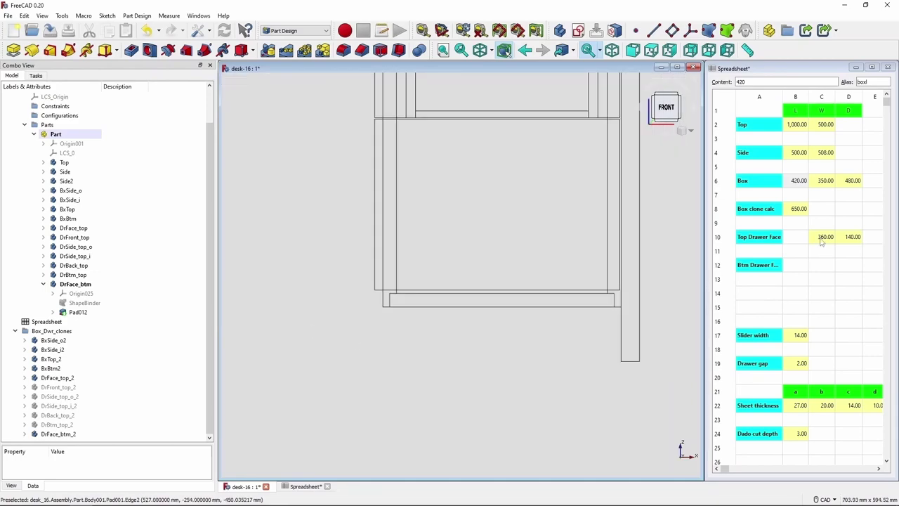
Reopen the bottom drawer-face sketch and hide the spreadsheet beside it.
click(822, 239)
double_click(498, 262)
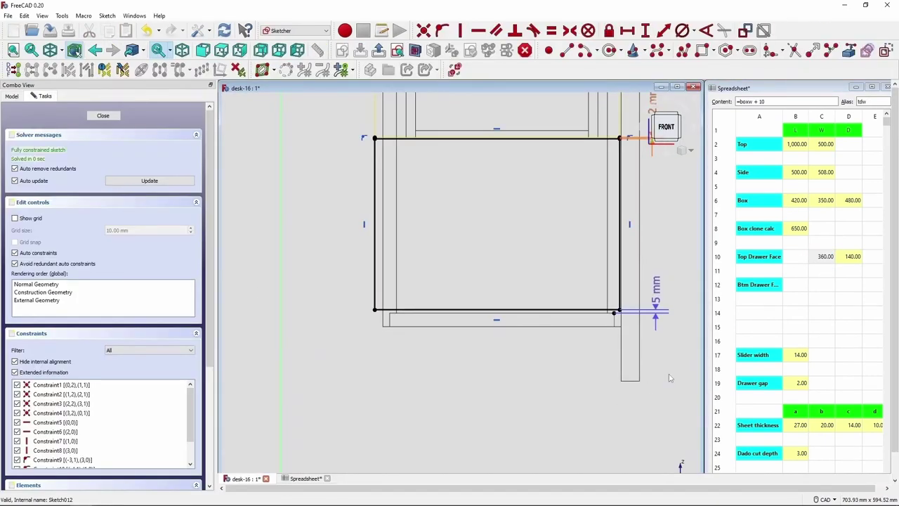
scroll(669, 320, up, 3)
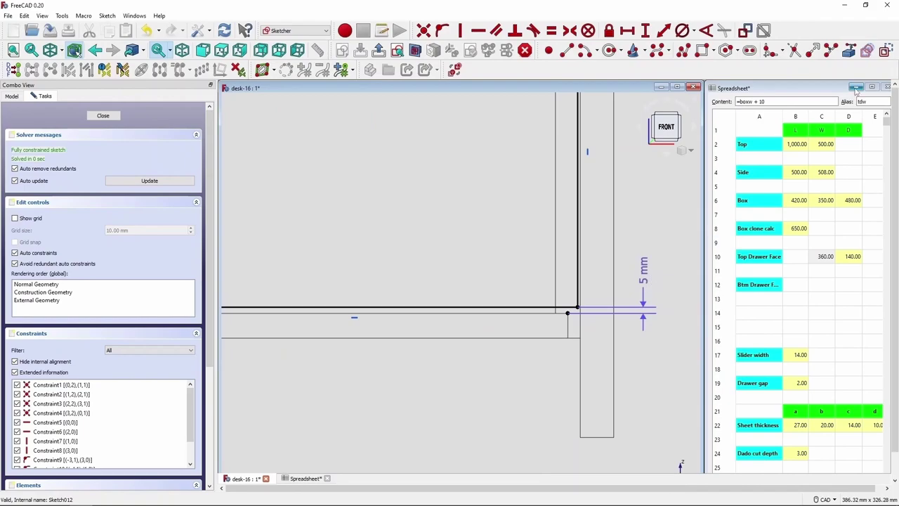
click(855, 88)
Exit the sketch and undo both the bottom drawer-face sketch and its clone.
key(Escape)
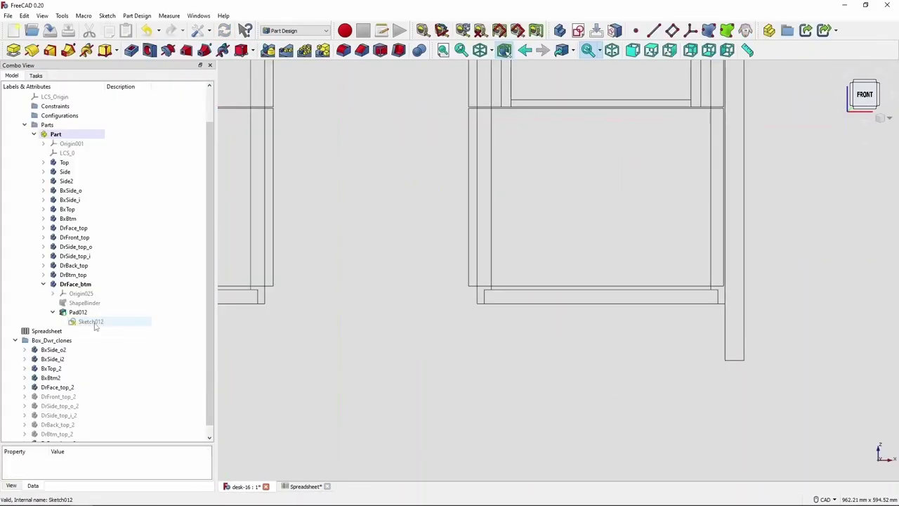
click(24, 15)
click(32, 26)
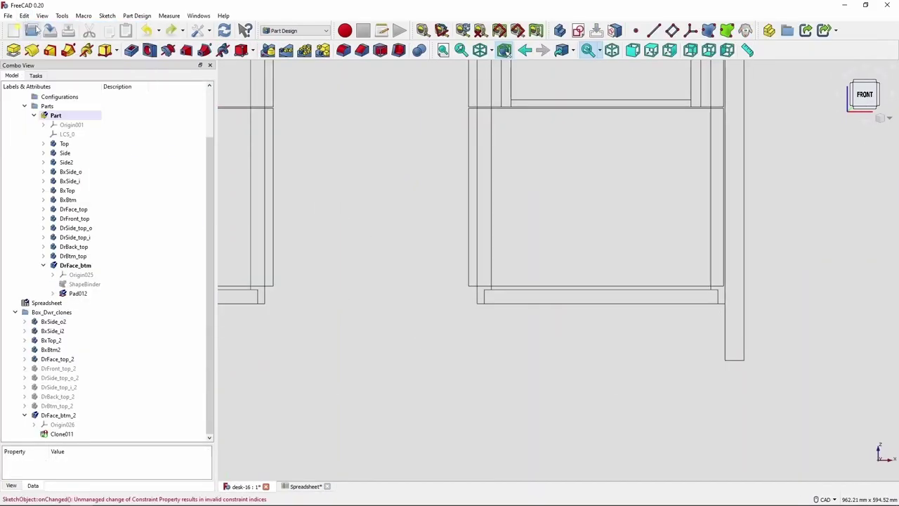
key(v)
key(f)
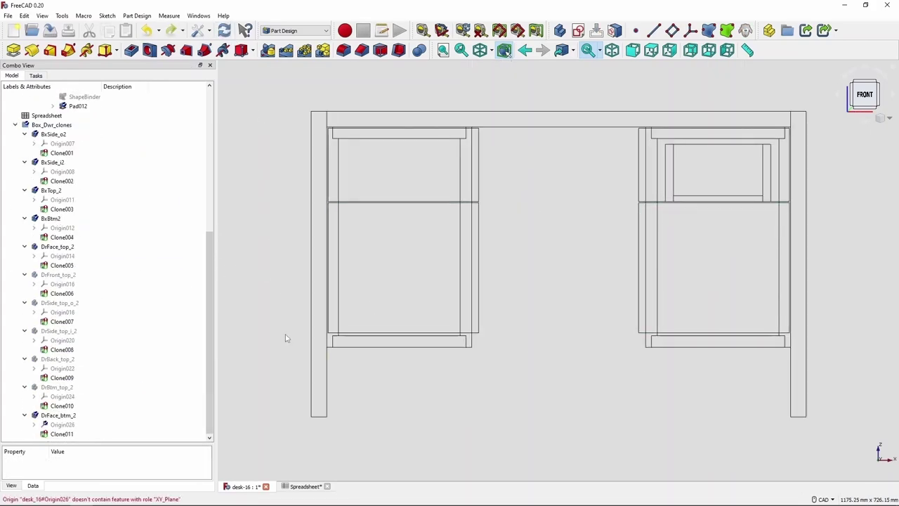
click(24, 15)
click(32, 26)
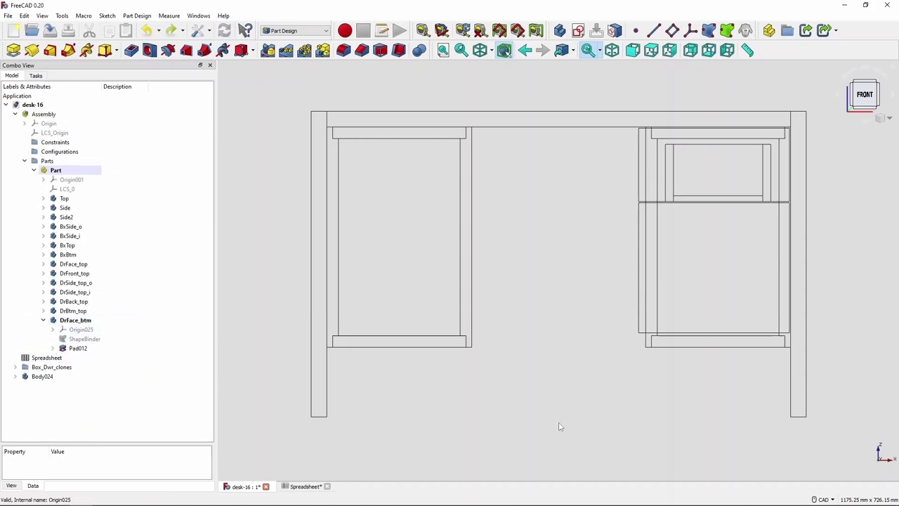
key(0)
Enter =Spreadsheet.bc + 14, then hide Box_Dwr_clones and the BxSide_o outer side.
key(F2)
text(=Spreadsheet.bc + 14)
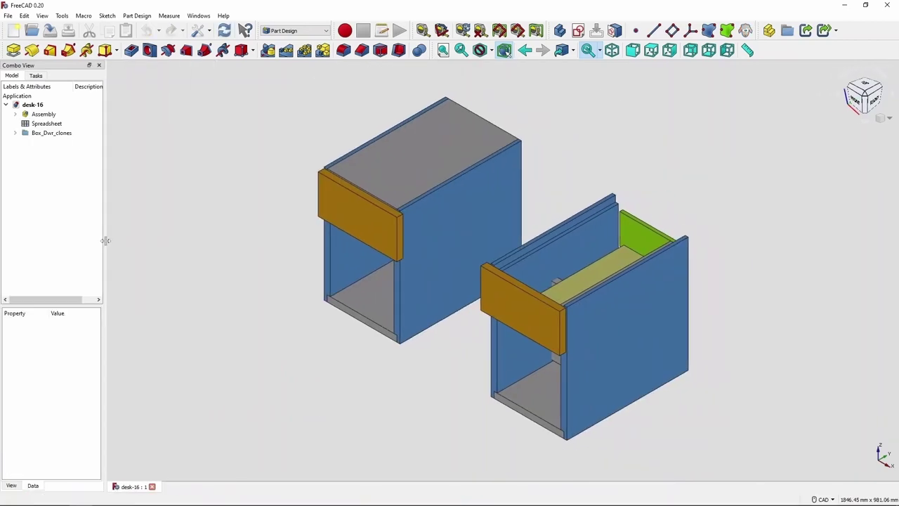
key(space)
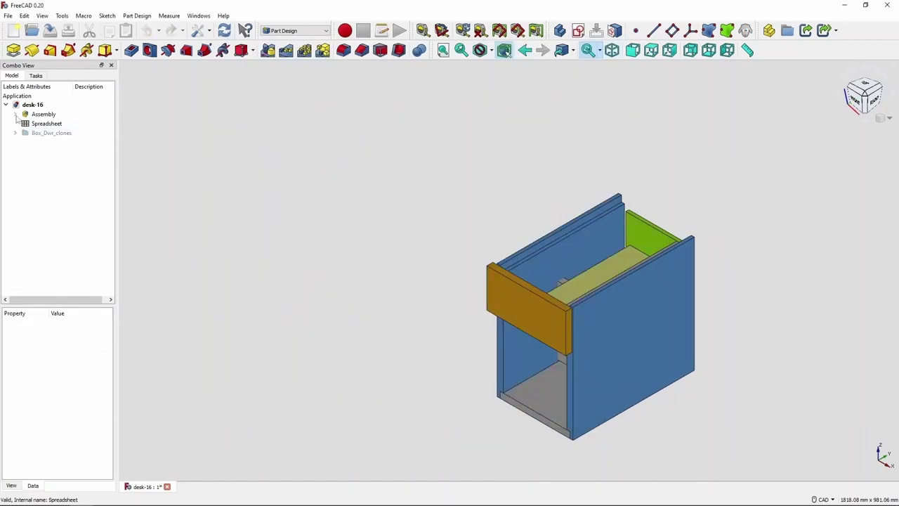
key(space)
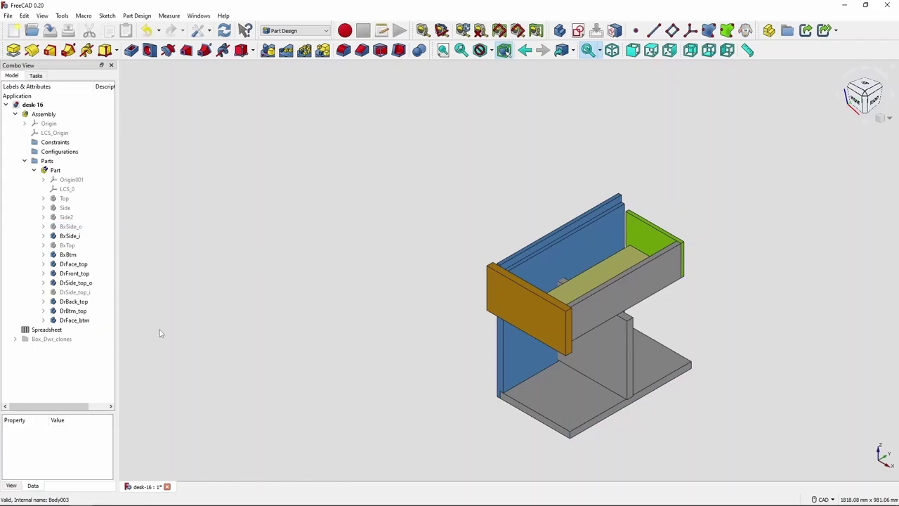
Start a new sketch in DrFace_btm on the XZ front plane.
click(42, 320)
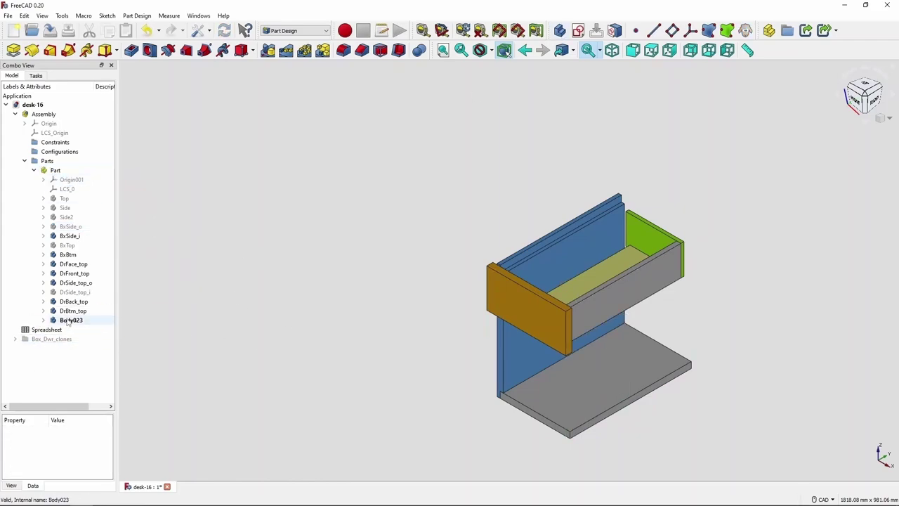
click(577, 30)
click(49, 140)
click(46, 94)
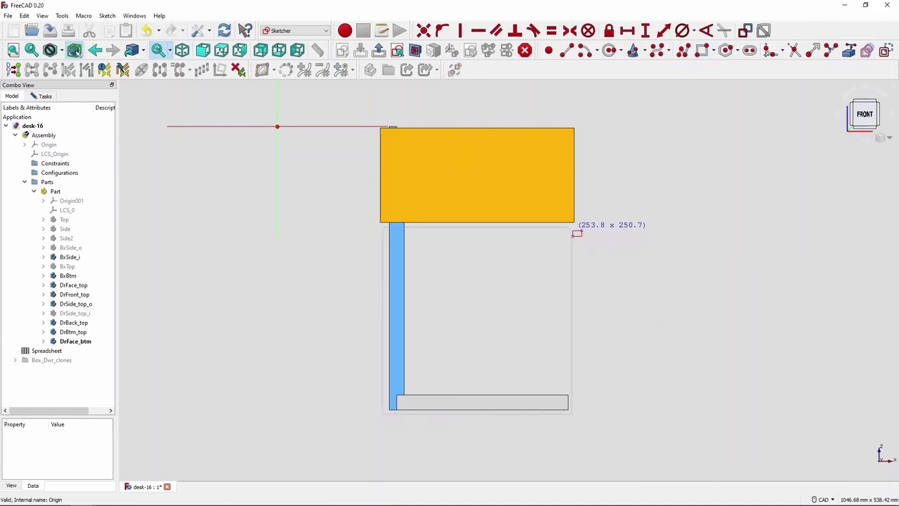
Draw the bottom drawer-face rectangle and show the model tree beside the sketch.
click(577, 233)
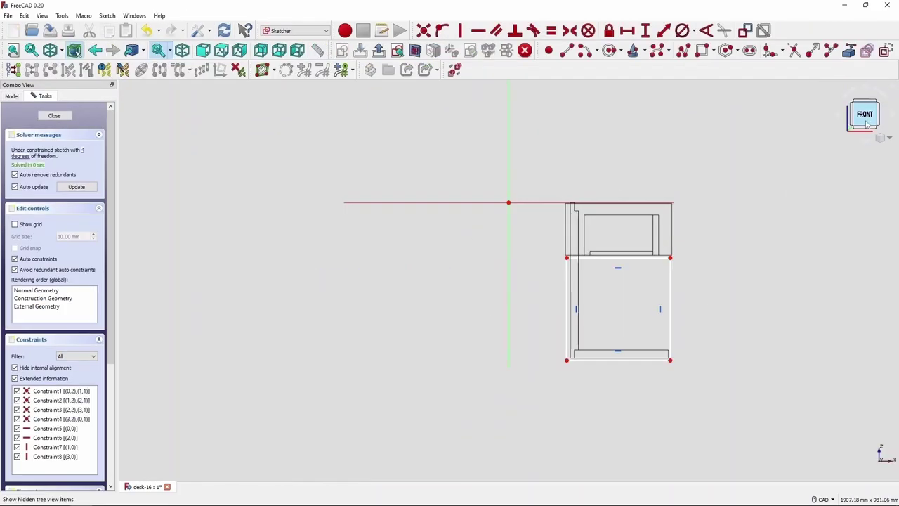
scroll(732, 184, up, 5)
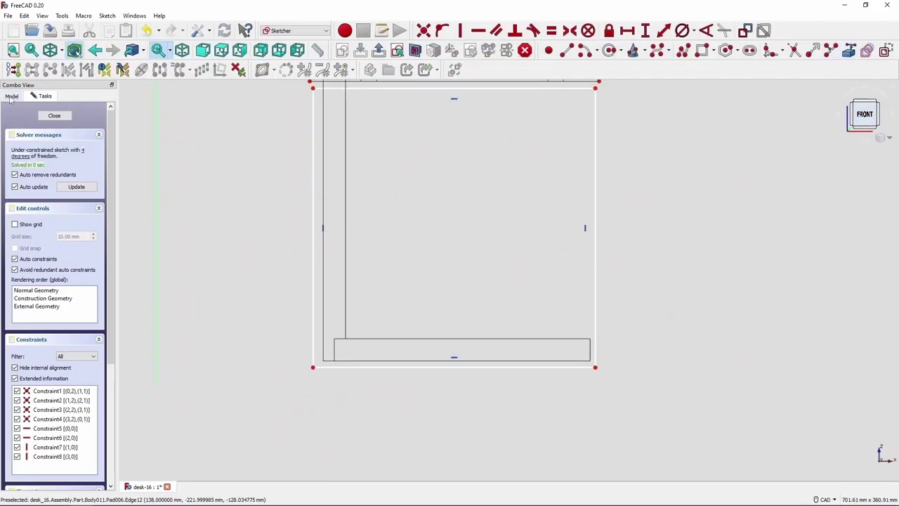
click(11, 96)
scroll(596, 368, up, 3)
scroll(632, 379, up, 1)
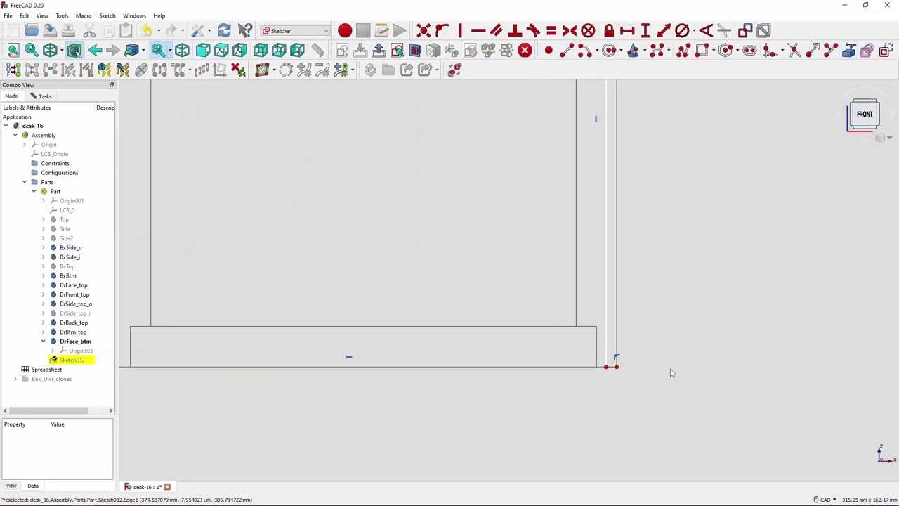
scroll(670, 372, down, 3)
scroll(368, 415, down, 1)
scroll(316, 351, down, 1)
scroll(270, 328, up, 4)
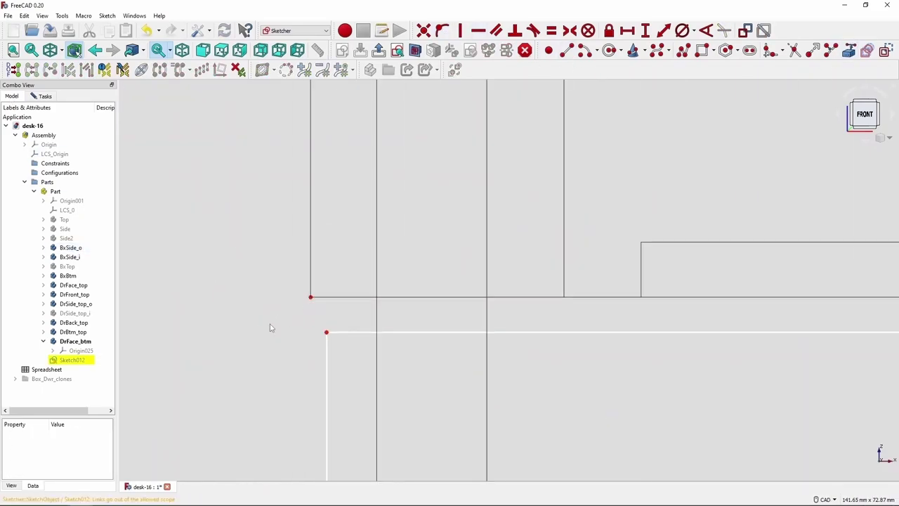
scroll(470, 333, down, 3)
scroll(422, 316, up, 3)
Cancel a vertical distance constraint and close the sketch, getting the active-body error.
key(i)
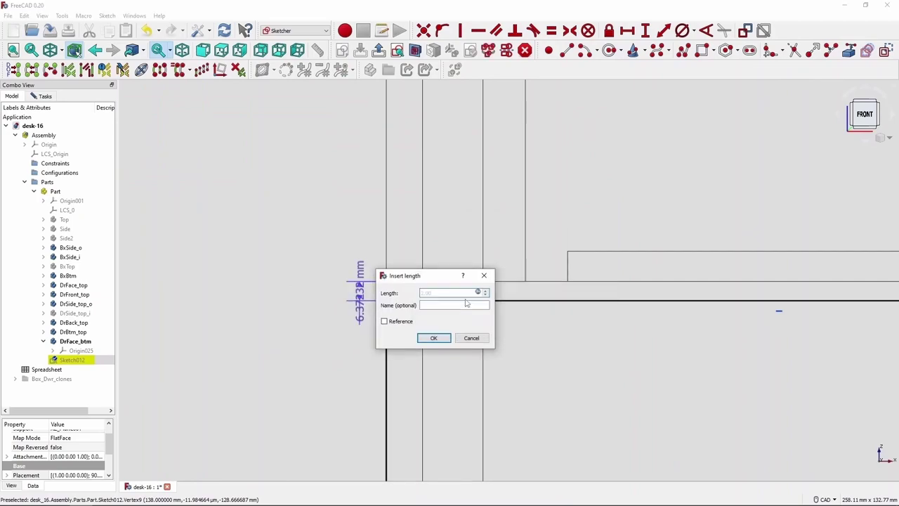
key(Escape)
scroll(206, 94, down, 3)
key(Escape)
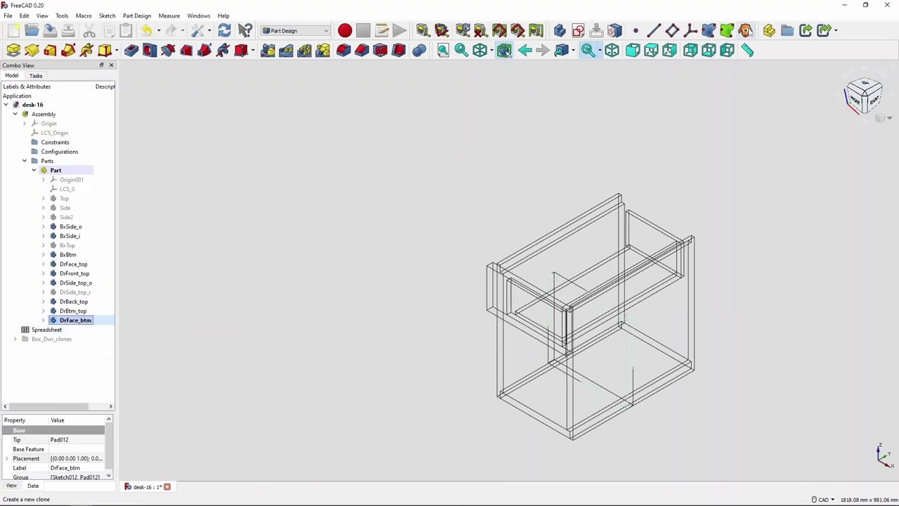
Move the DrFace_btm clone into Box_Dwr_clones, set Placement X to =Spreadsheet.bc, and unhide DrFace_btm.
drag(49, 347, 51, 339)
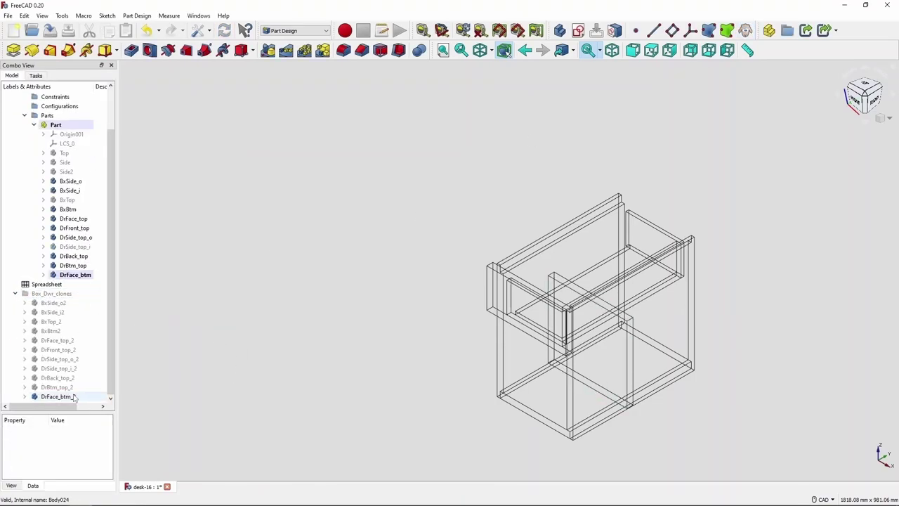
click(99, 458)
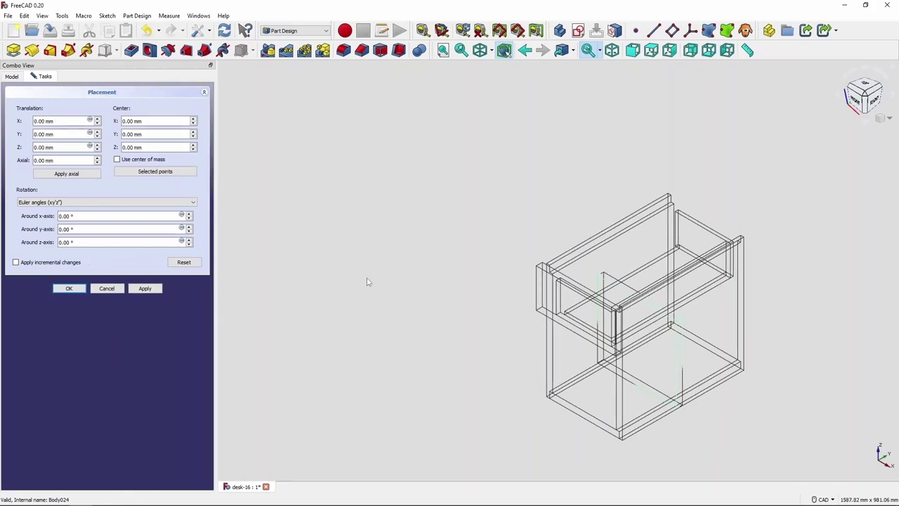
click(93, 121)
text(Spreadsheet.bc)
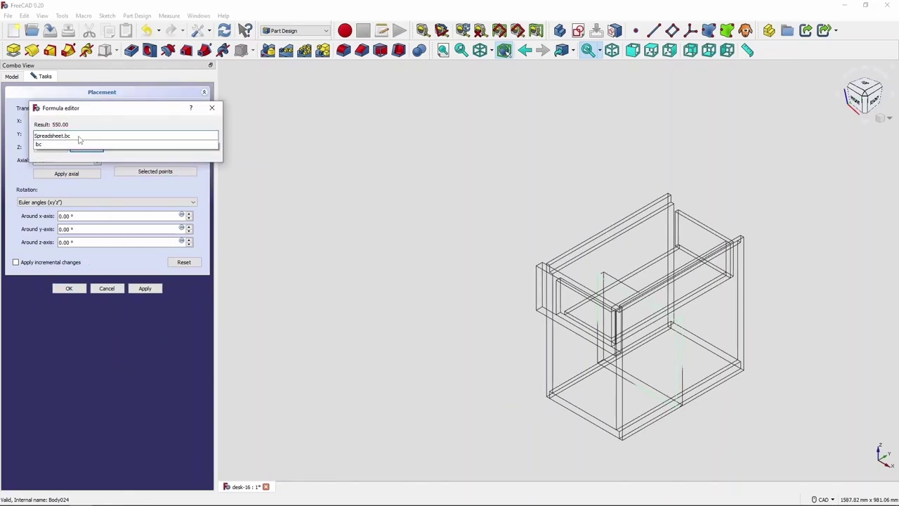
key(Return)
click(69, 289)
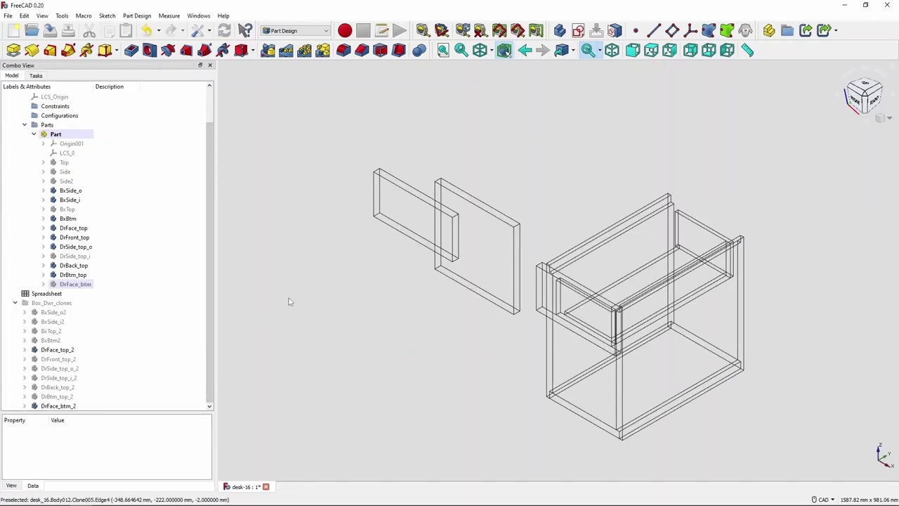
key(space)
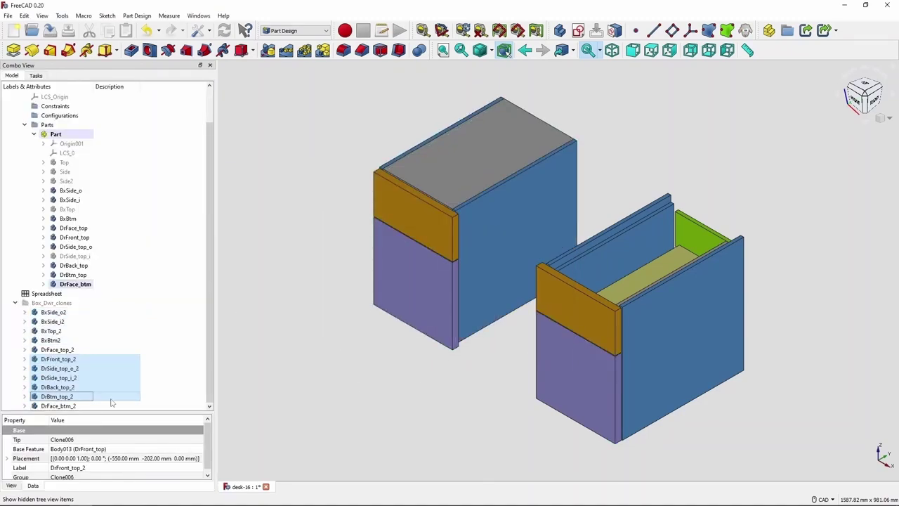
Open the Spreadsheet tiled beside the 3D view, with the desk shown in wireframe.
double_click(49, 293)
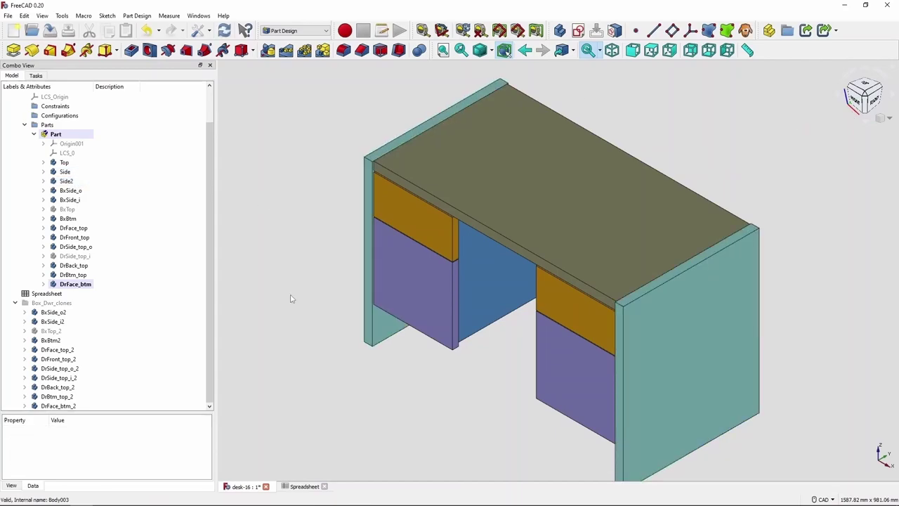
mouse_move(291, 371)
middle_down()
mouse_move(532, 376)
mouse_move(514, 357)
middle_up()
key(v)
key(3)
click(199, 16)
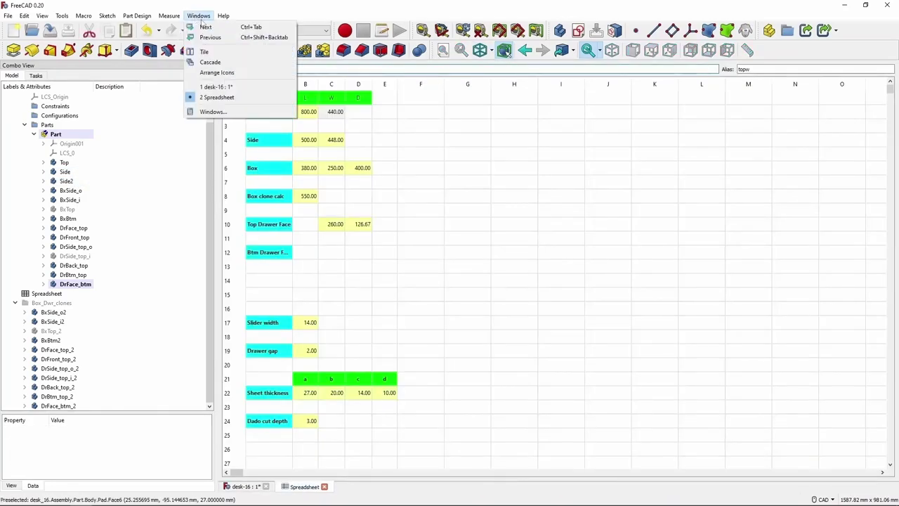
click(211, 72)
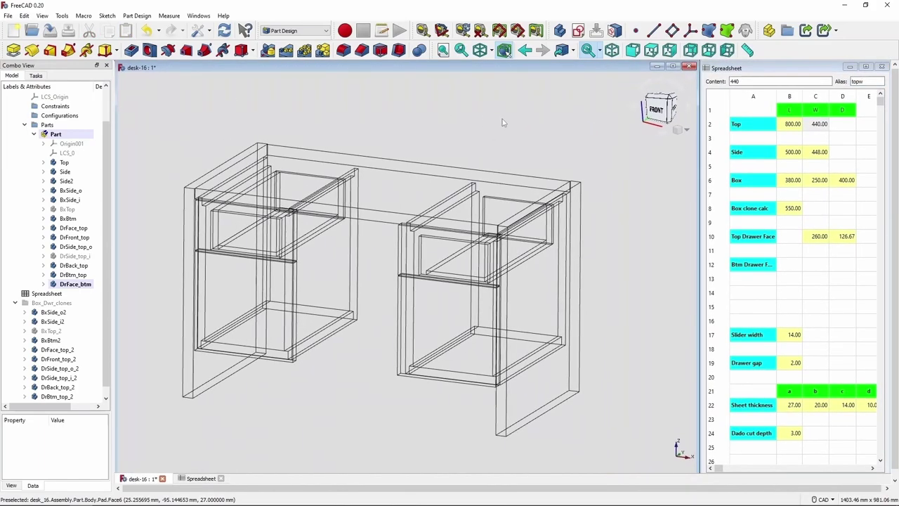
middle_drag(551, 68, 184, 255)
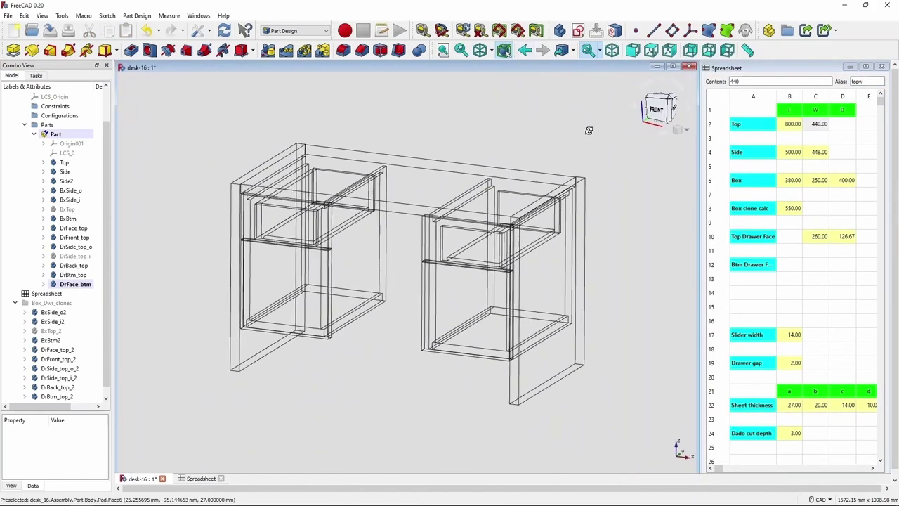
Try trial spreadsheet values, including box depth 160 and box length 200.
click(845, 180)
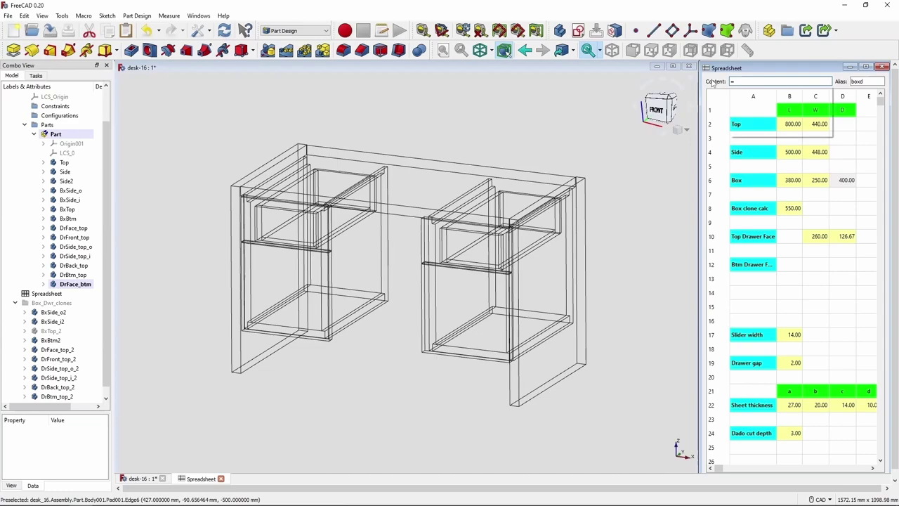
click(831, 124)
text(0)
key(Return)
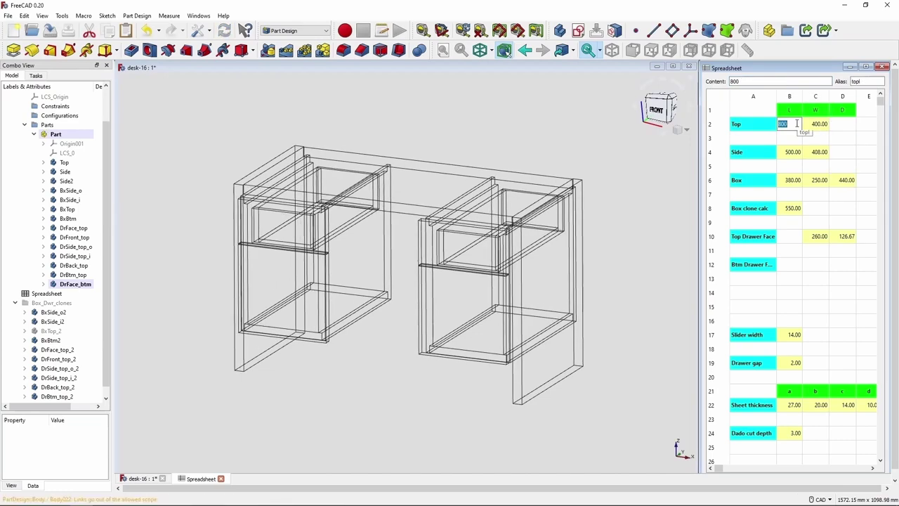
text(600)
click(821, 181)
text(200)
click(845, 180)
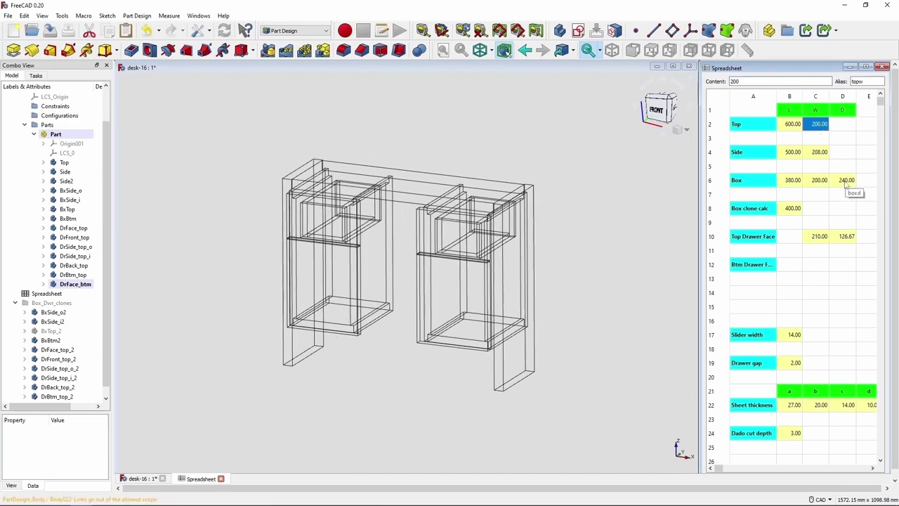
text(160)
key(Return)
text(200)
key(Return)
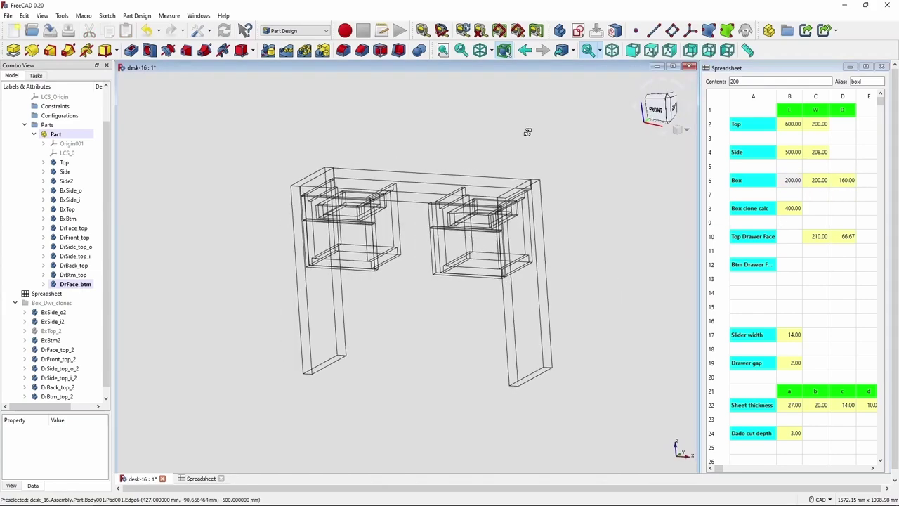
Return the desk to shaded display and set the desk top width C2 to 400.
click(504, 50)
click(493, 65)
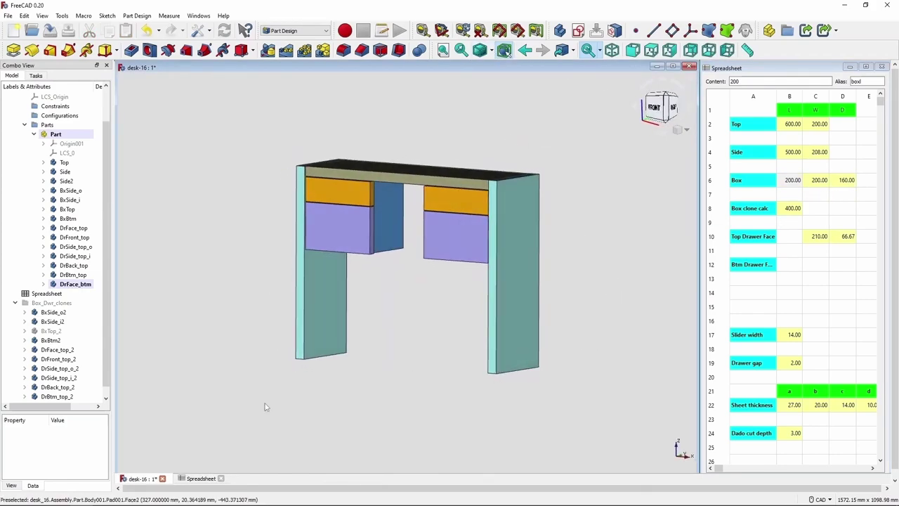
click(819, 123)
text(400)
key(Return)
text(=topw-40)
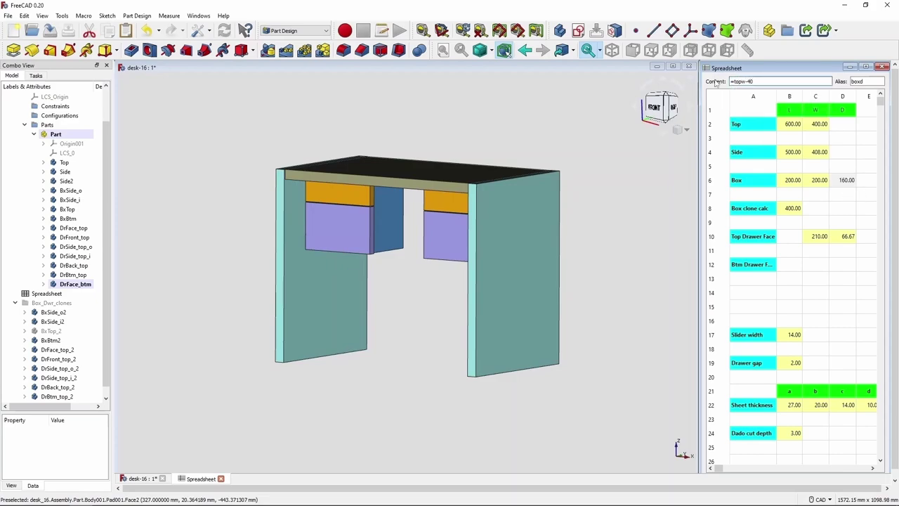
Enter the box depth formula =topw - 44 in D6, giving 356, checked from the top.
key(Return)
click(618, 199)
key(2)
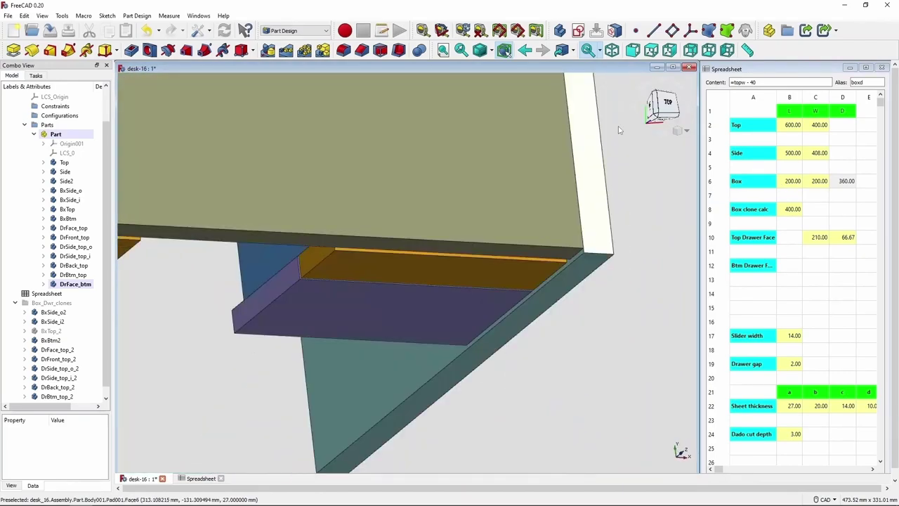
click(845, 181)
text(4)
key(Return)
Set the box length B6 to 350 and inspect the drawer front.
middle_drag(510, 317, 471, 187)
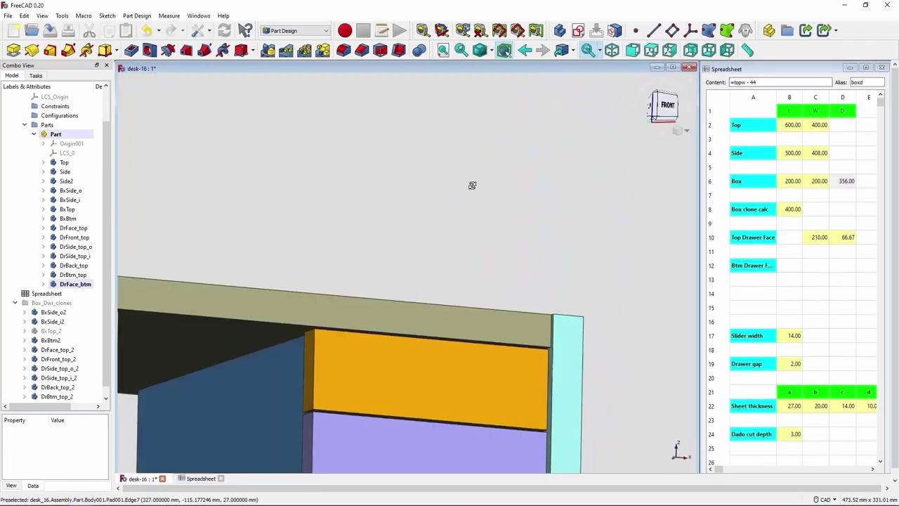
scroll(555, 144, down, 5)
click(792, 172)
text(350)
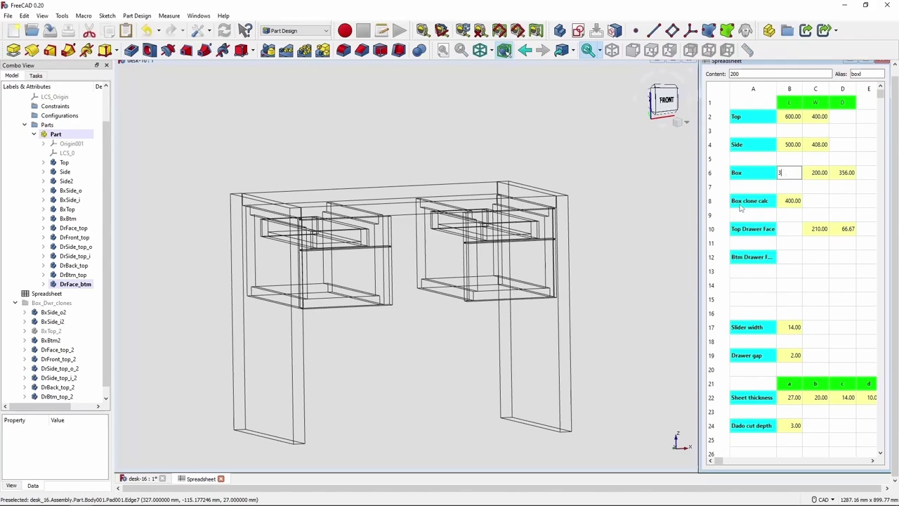
key(Return)
click(504, 50)
Show the model shaded and hide the desk top, sides, cloned box sides and box bottom.
click(516, 125)
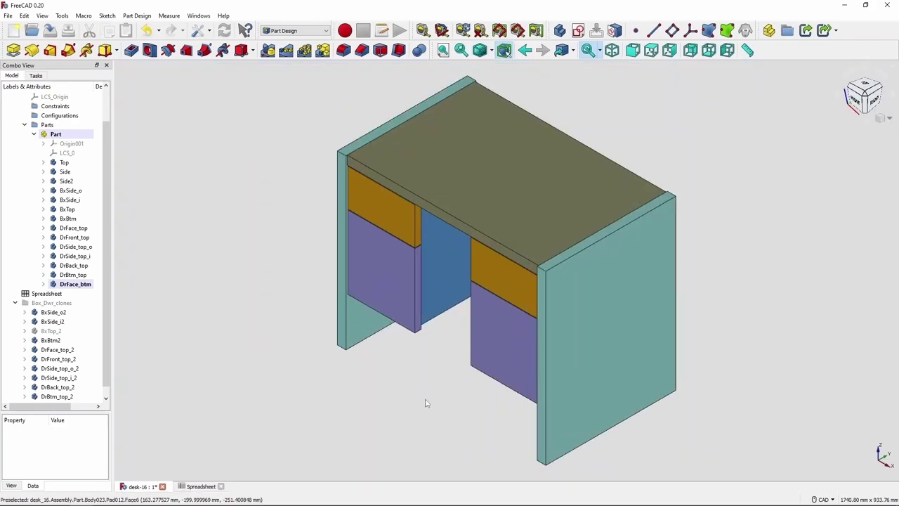
key(space)
click(71, 190)
click(53, 321)
key(space)
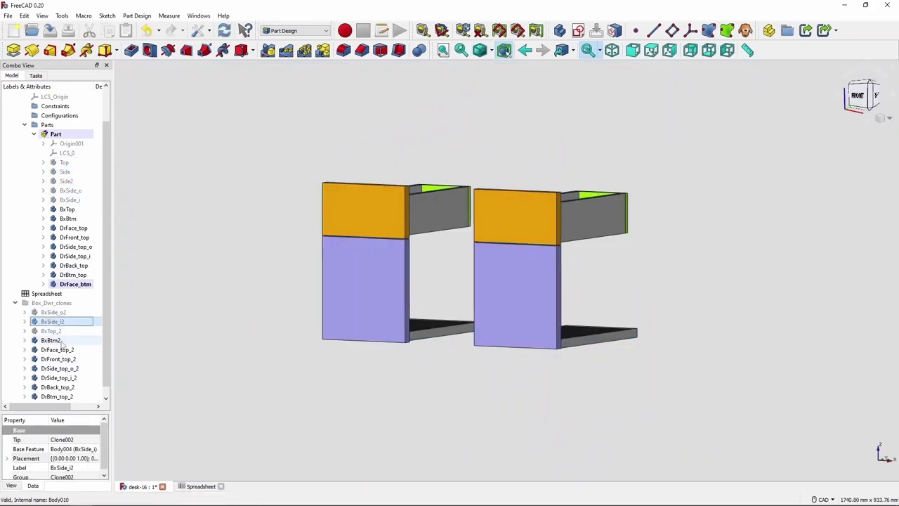
click(67, 218)
key(space)
key(0)
Create a body named DrFront_btm, re-show the box bottom and hide the top drawer sides.
click(73, 236)
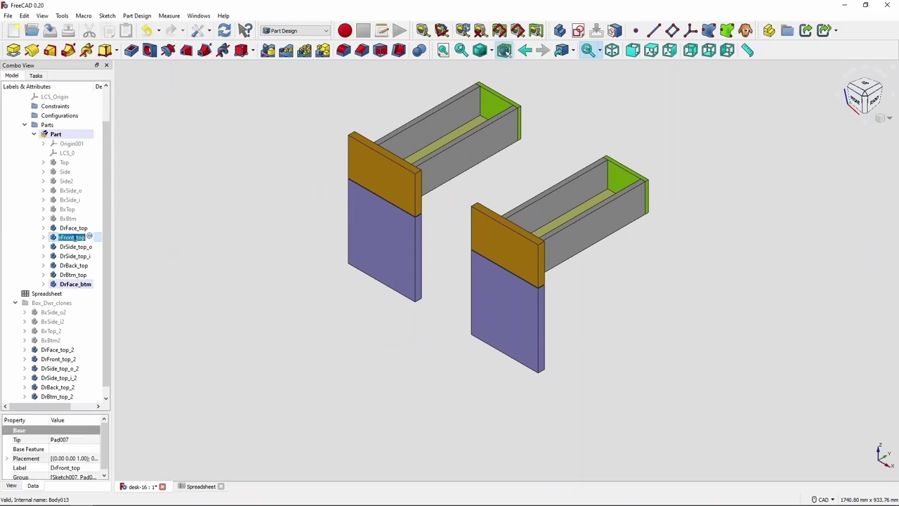
click(186, 279)
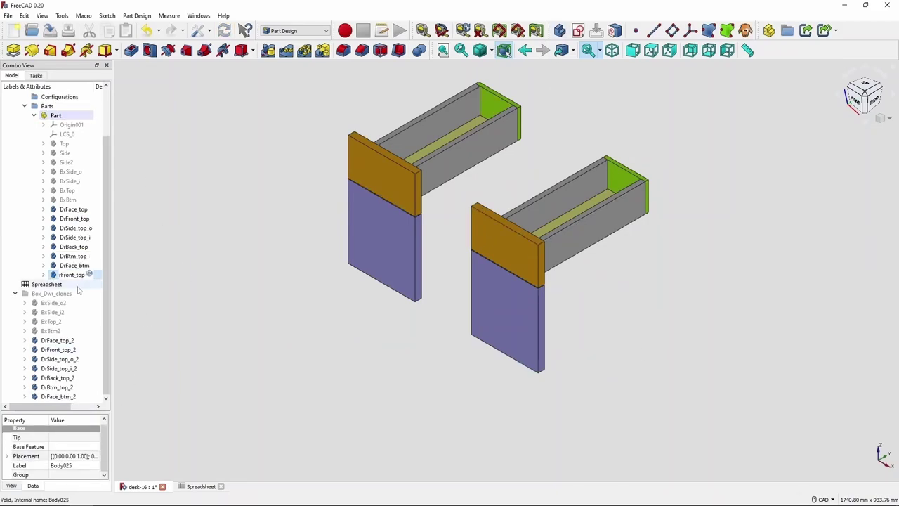
click(239, 326)
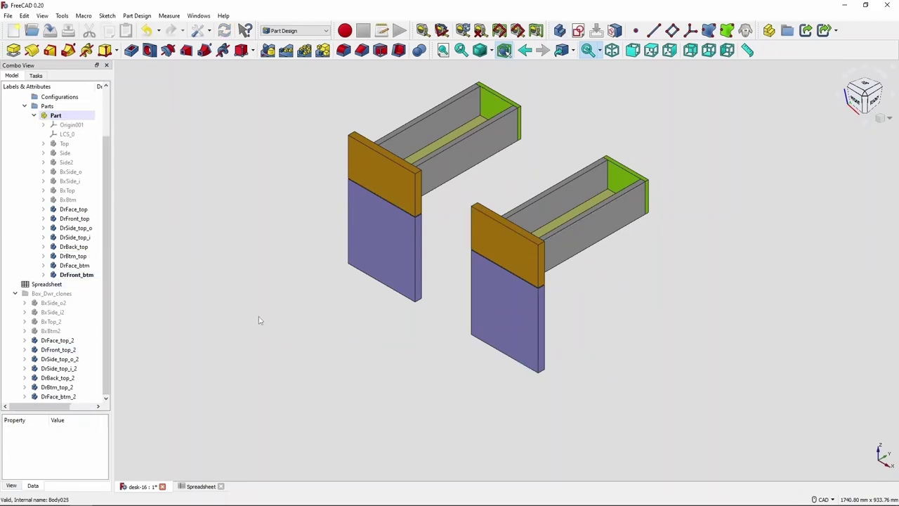
click(70, 200)
key(space)
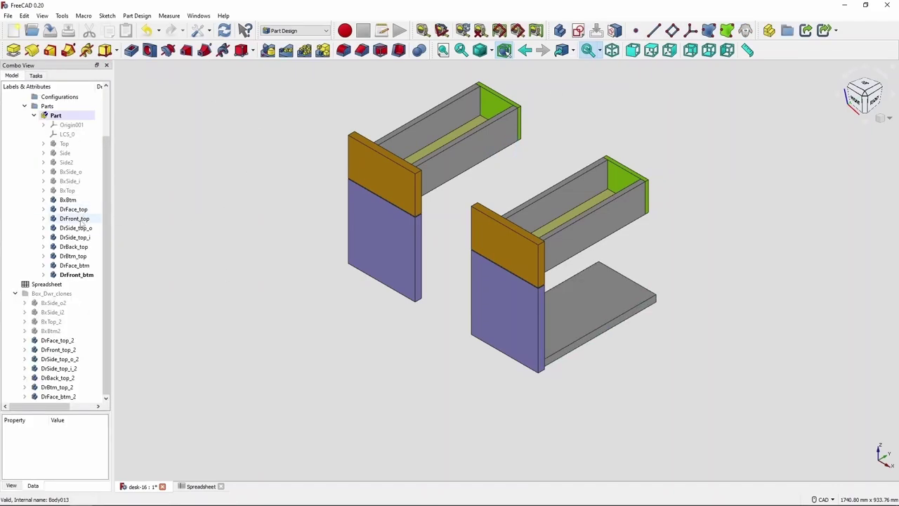
click(79, 228)
key(space)
click(80, 238)
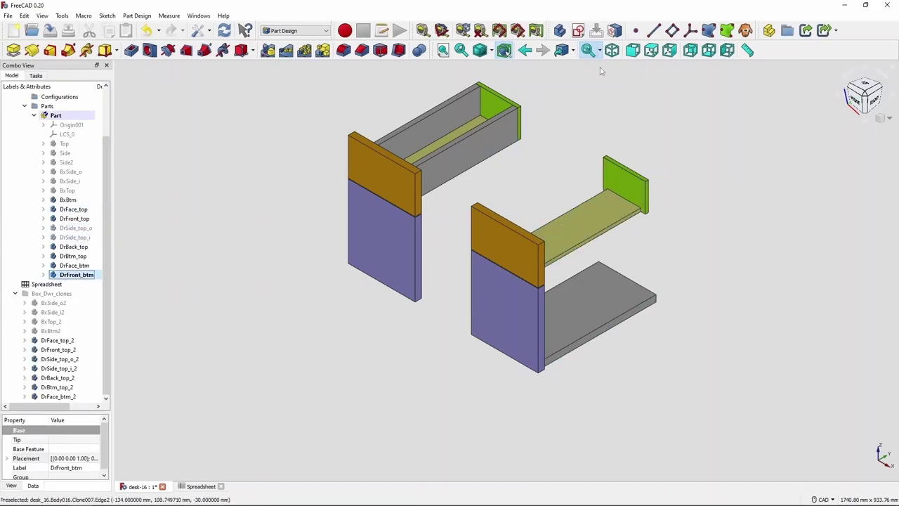
Leave the drawer-front rectangle sketch and reopen it for further constraining.
scroll(617, 353, up, 3)
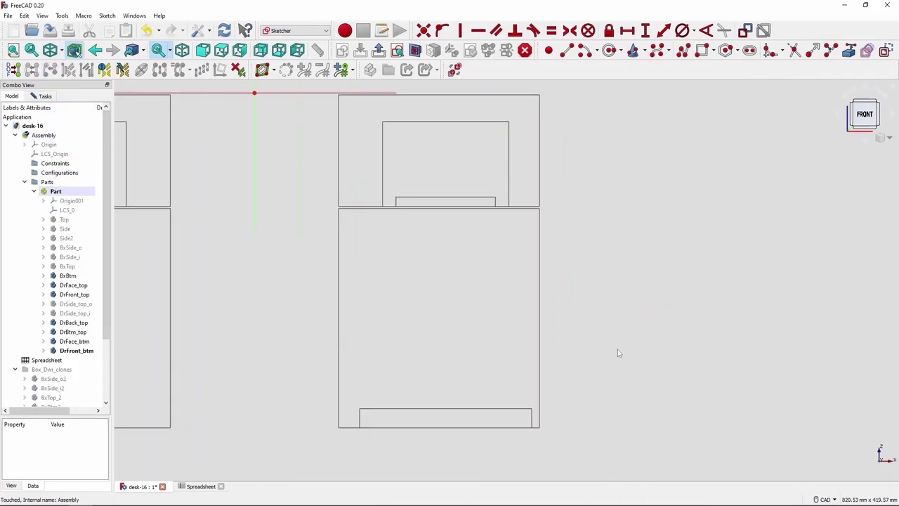
click(518, 407)
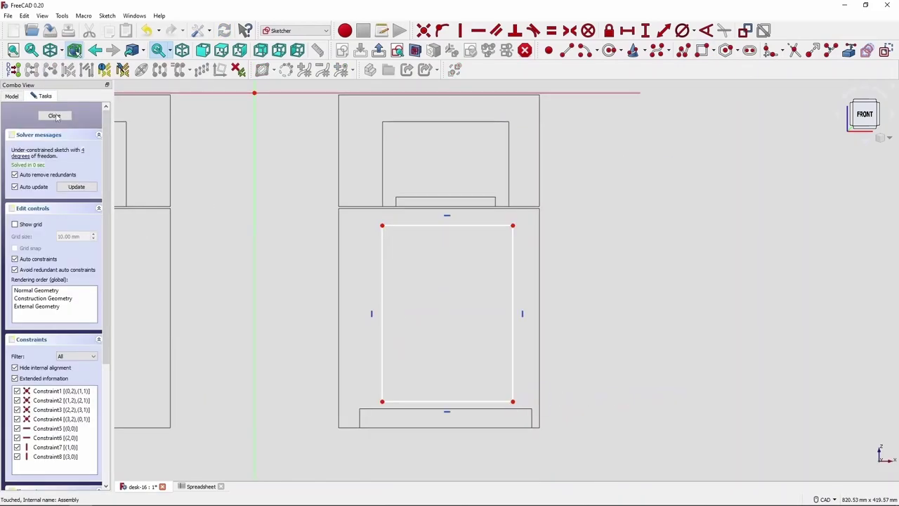
click(52, 115)
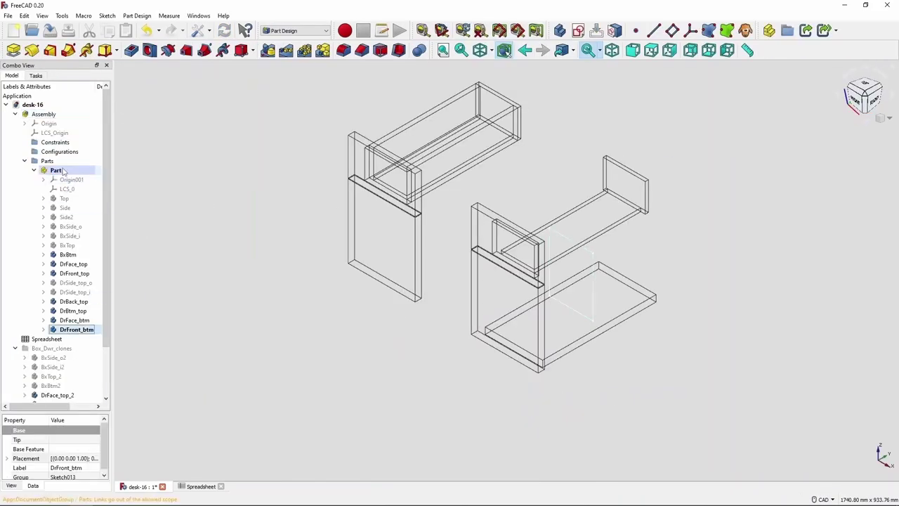
click(81, 347)
right_click(125, 346)
click(144, 177)
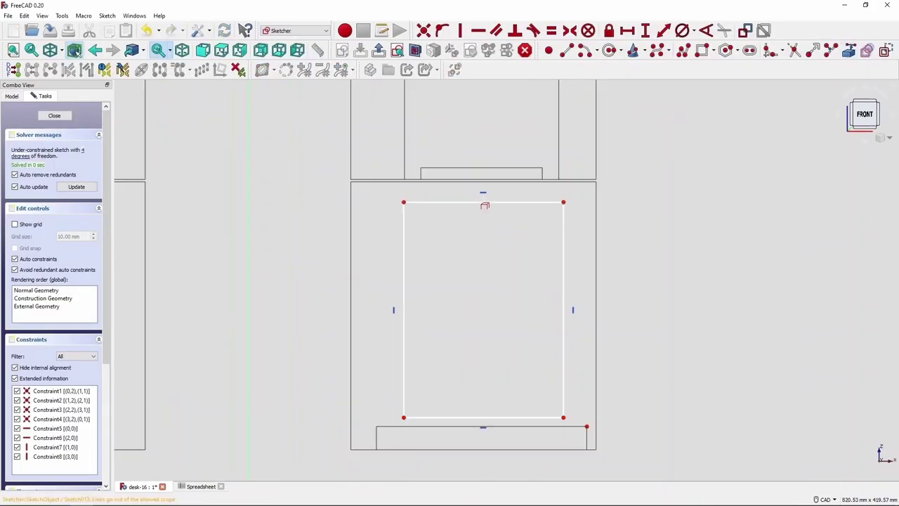
scroll(405, 262, up, 5)
scroll(404, 269, down, 3)
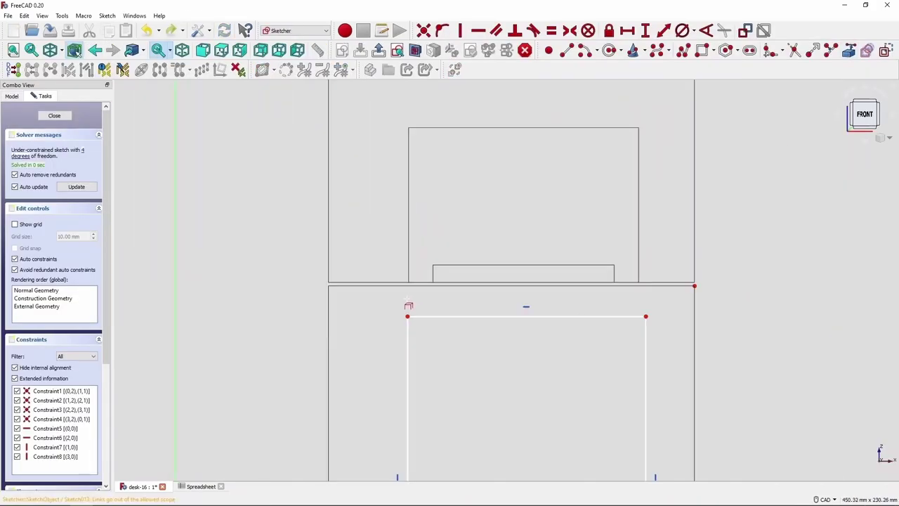
click(11, 96)
scroll(627, 292, up, 3)
scroll(627, 292, down, 5)
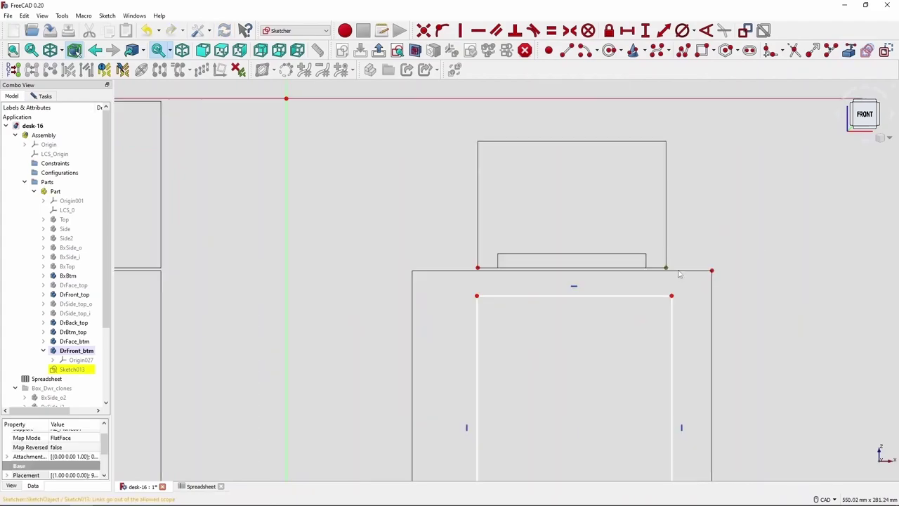
scroll(533, 232, down, 3)
scroll(528, 225, up, 2)
Constrain the rectangle 20 mm below the face top and 5 mm above the bottom.
click(563, 226)
click(526, 246)
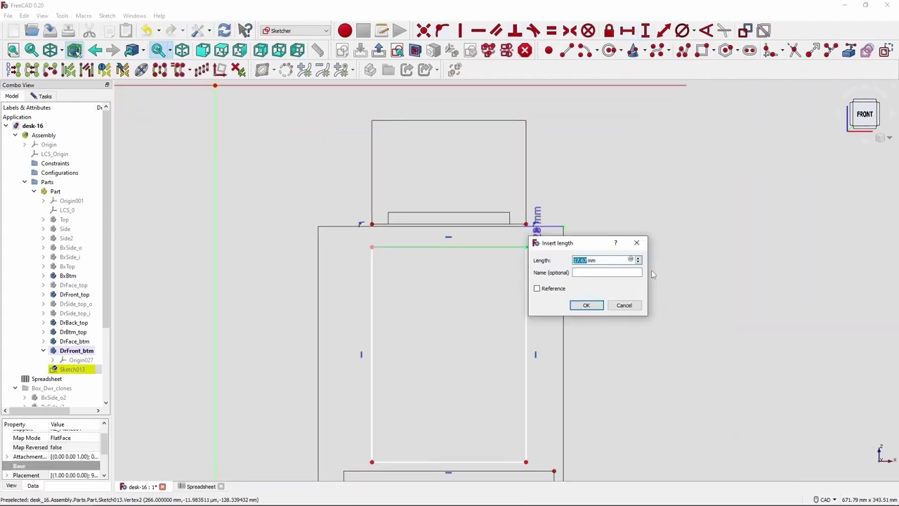
key(Return)
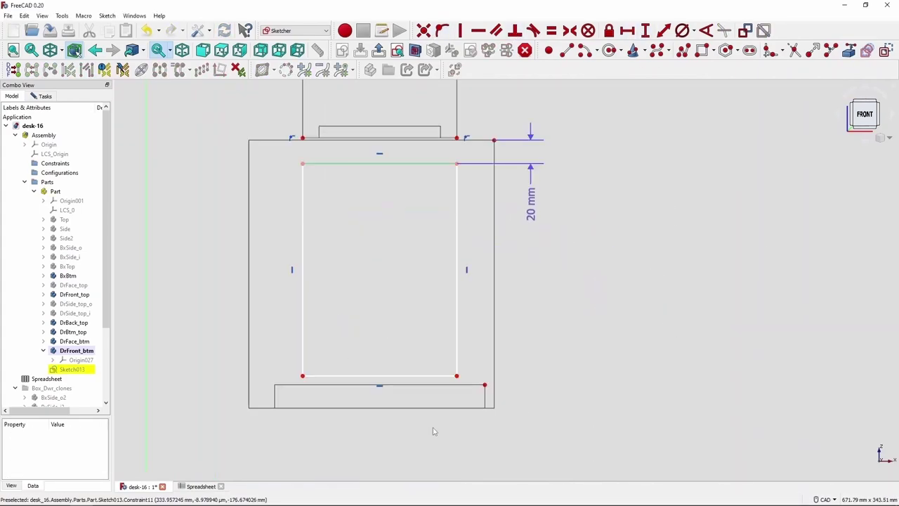
click(456, 376)
click(485, 384)
key(Return)
text(Spreadsheet.stc)
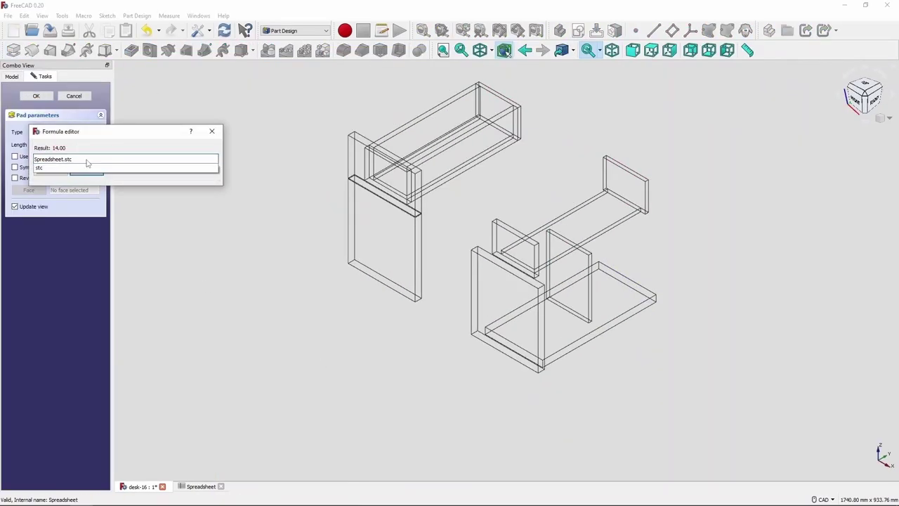
Pad the lower drawer front and give clone DrFront_btm_2 a width-based spreadsheet placement formula.
key(Return)
key(Return)
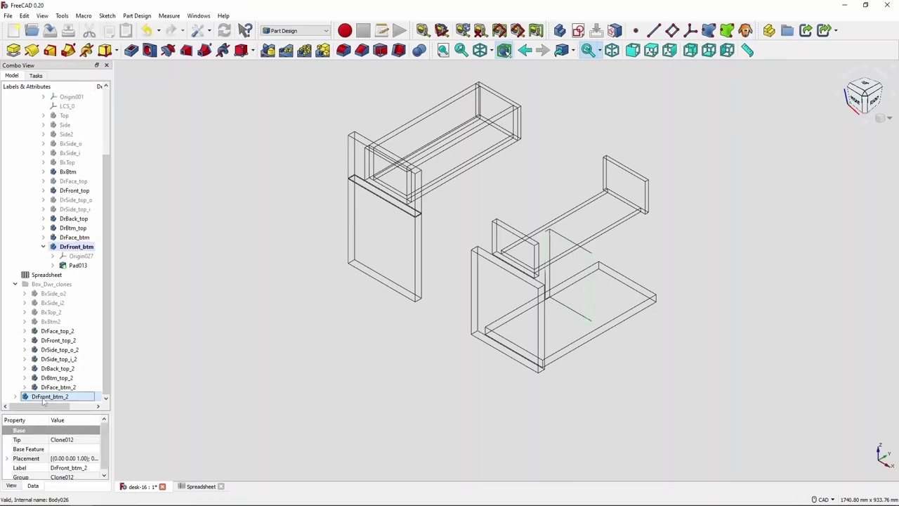
click(98, 458)
text(=sp)
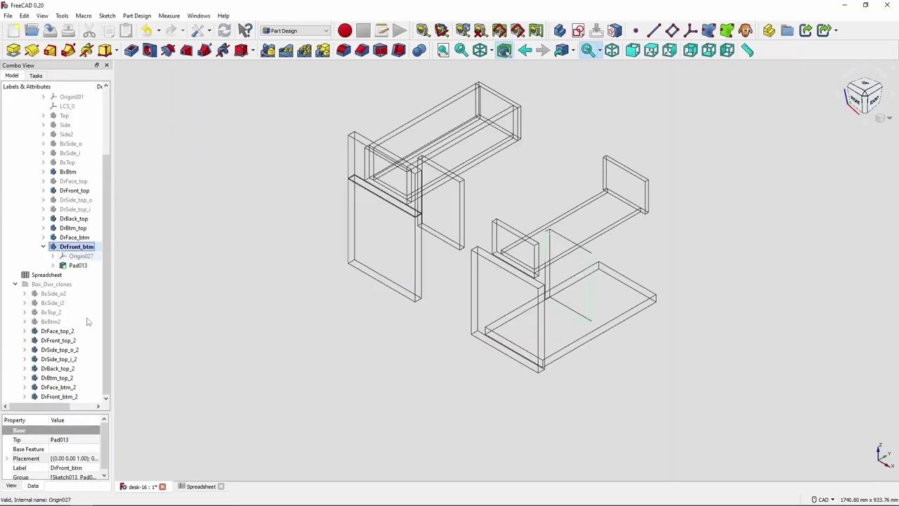
click(63, 147)
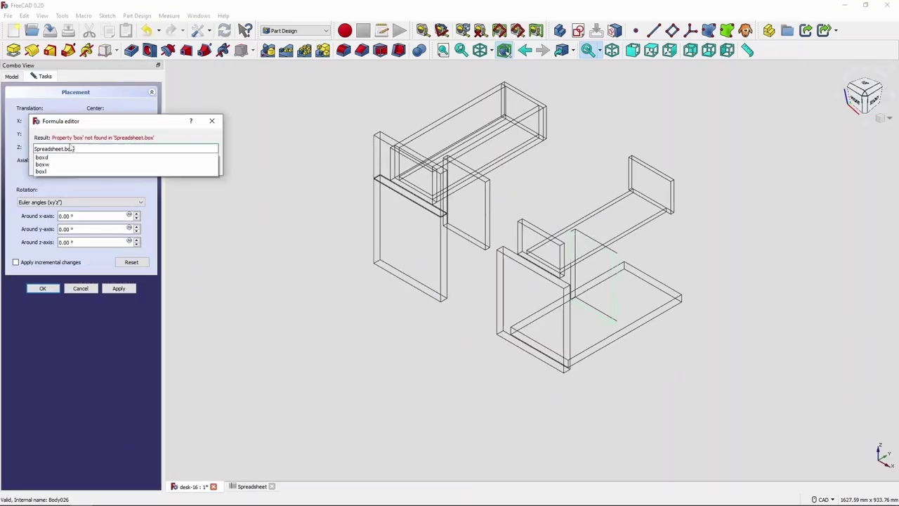
text(width)
key(Return)
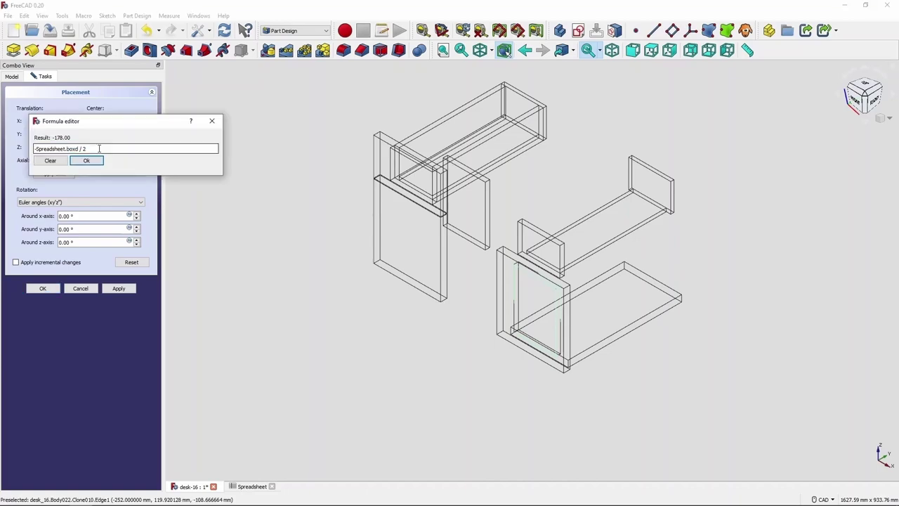
Complete the clone's placement with half-depth Z and Y spreadsheet formulas.
key(2)
click(43, 288)
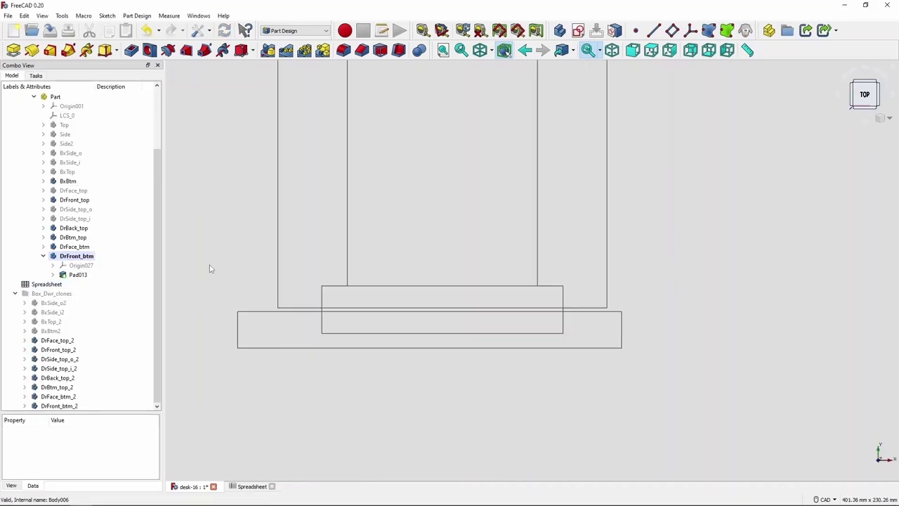
key(3)
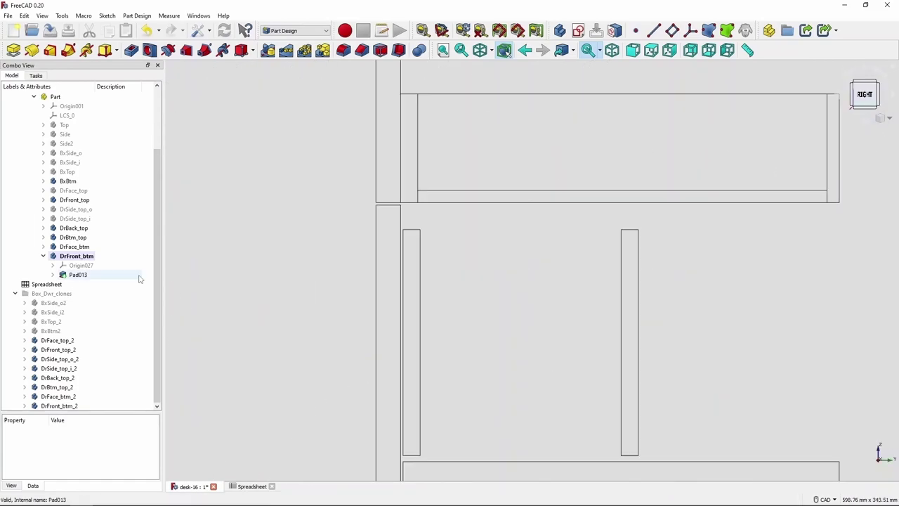
click(63, 133)
key(Return)
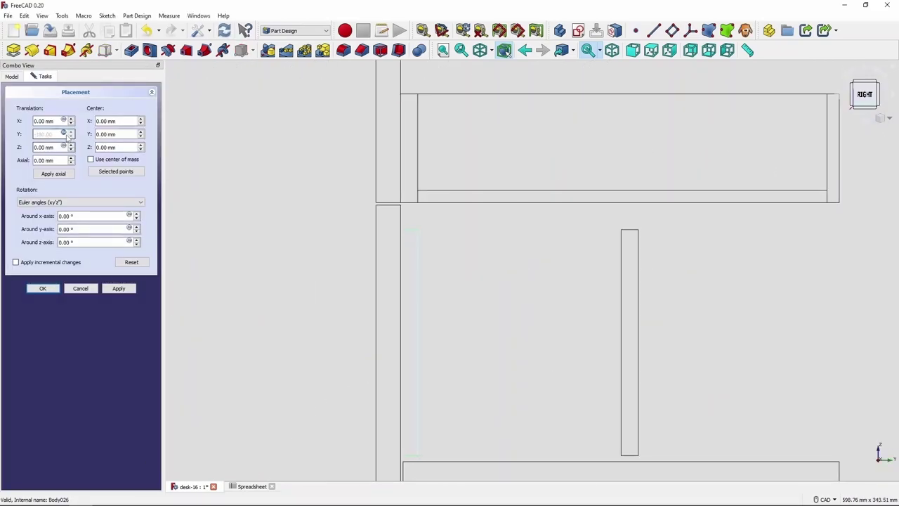
key(Return)
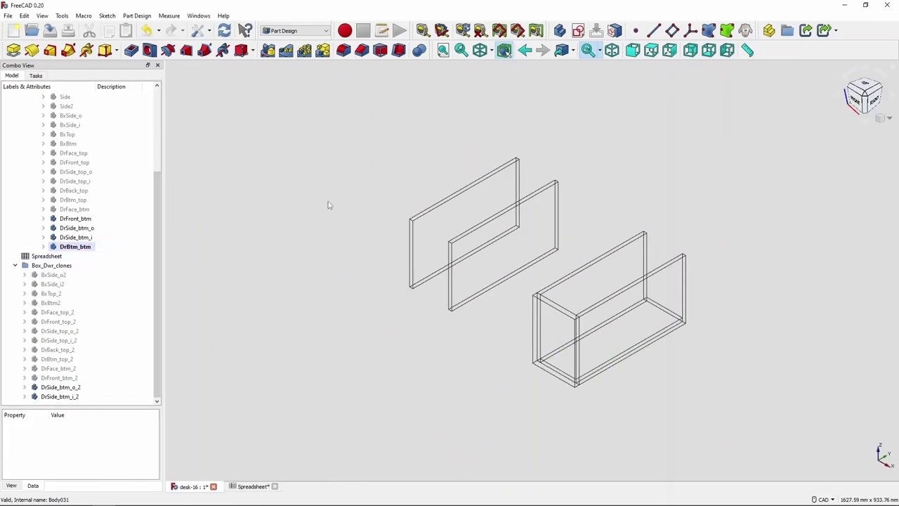
Rename the new clone at the bottom of the tree to DrBtm_btm_2.
click(67, 399)
key(F2)
text(2)
key(Return)
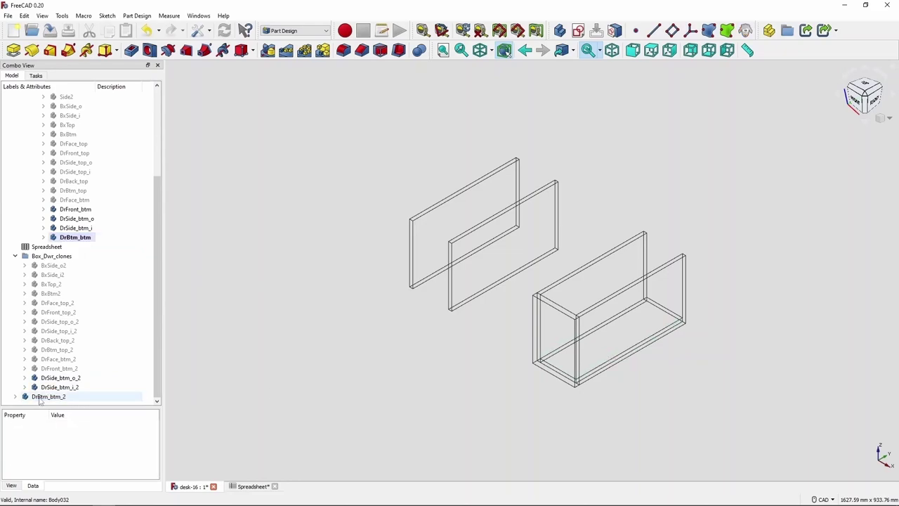
text(=Spreadsheet.)
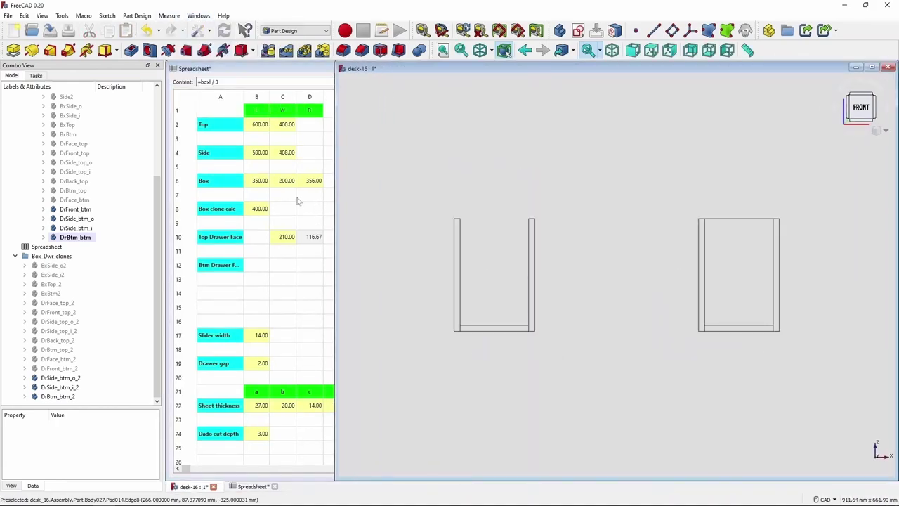
Set box length B6 to 360 and box width C6 to 200, viewed from the top.
click(264, 184)
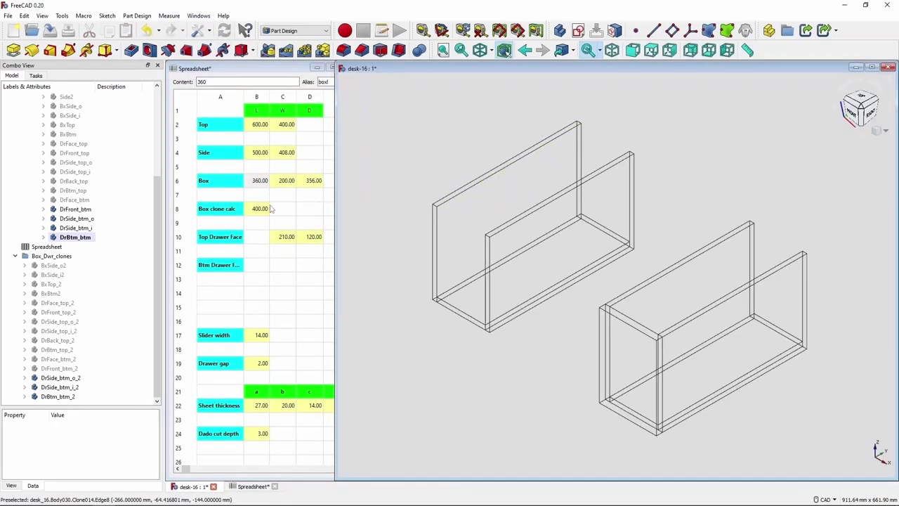
click(288, 186)
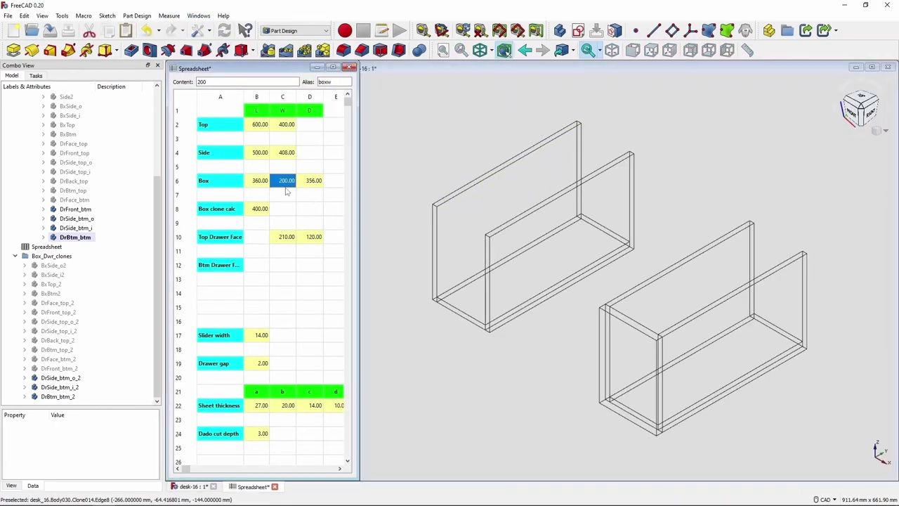
key(Return)
key(2)
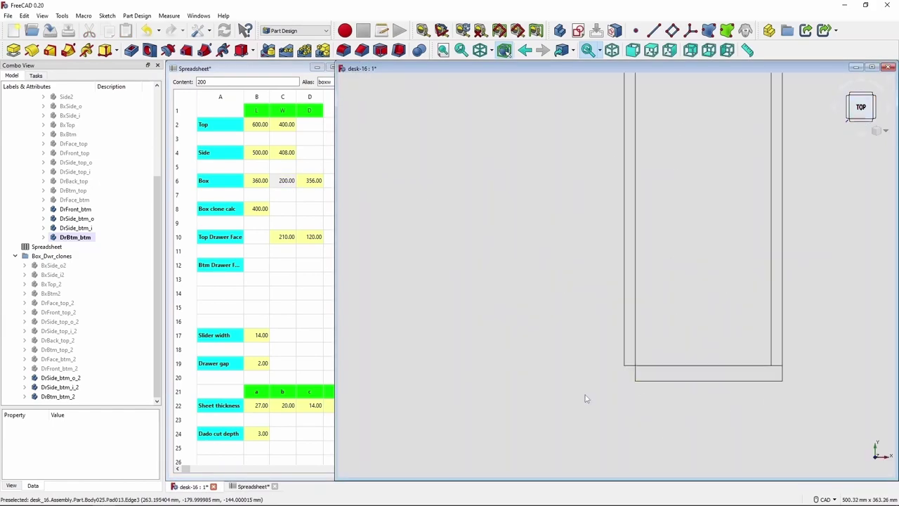
scroll(156, 181, up, 1)
scroll(156, 180, up, 2)
Show the inner top drawer side and inspect the DrSide_btm_i pad parameters without changes.
click(78, 200)
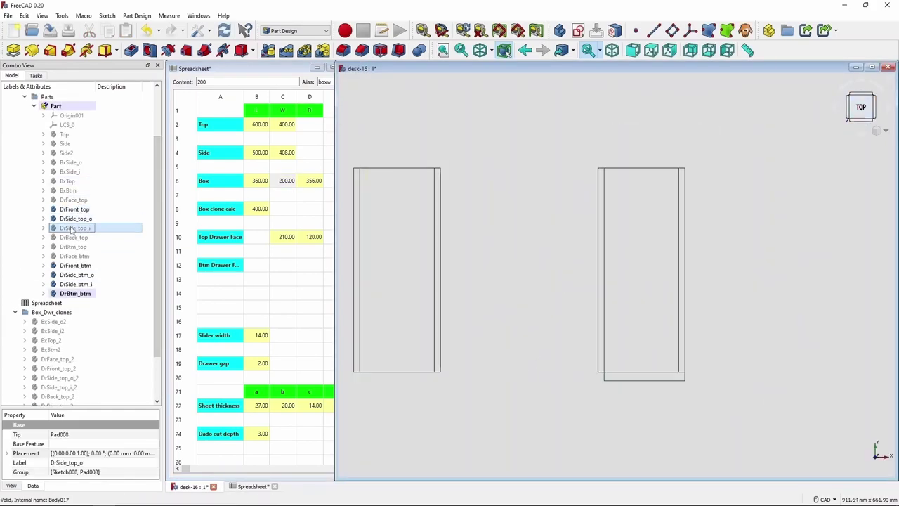
key(space)
click(449, 414)
click(44, 284)
right_click(73, 293)
click(98, 92)
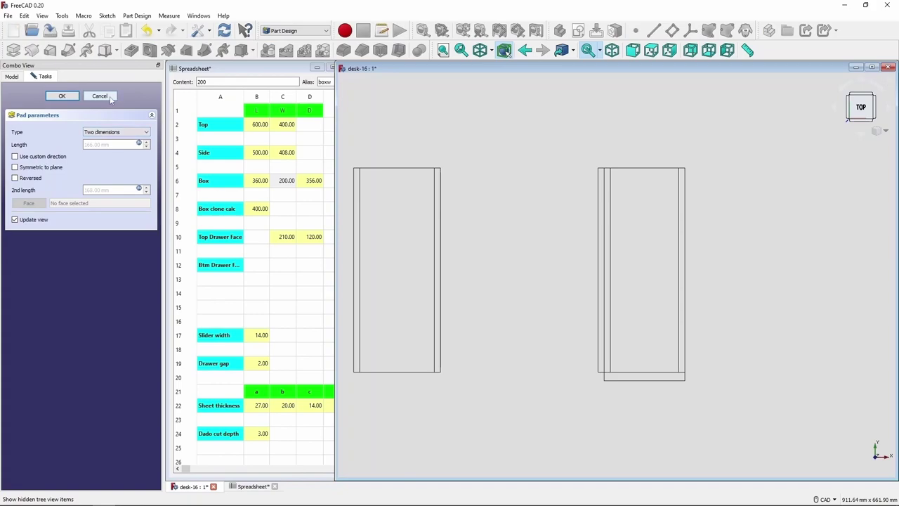
click(96, 94)
Constrain the DrSide_btm_i notch with a =Spreadsheet horizontal width, then hide the upper drawer box.
double_click(80, 304)
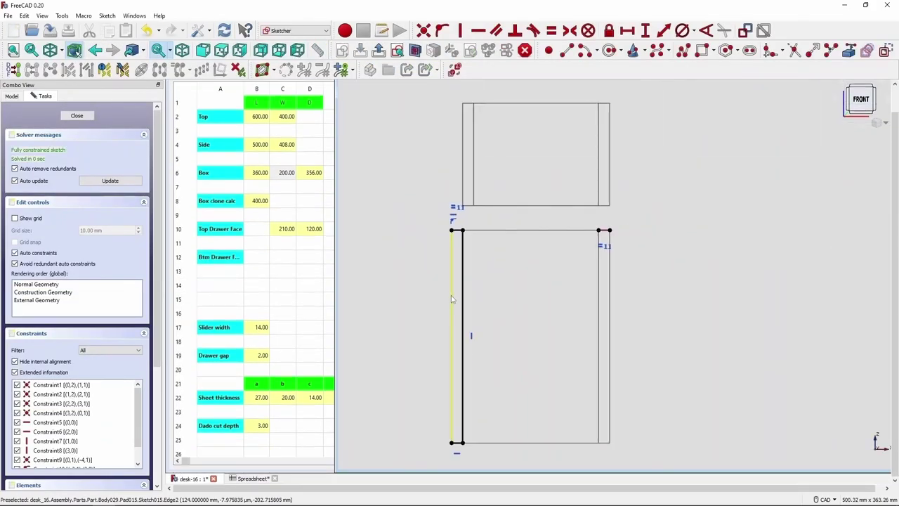
scroll(433, 334, down, 5)
scroll(395, 408, up, 3)
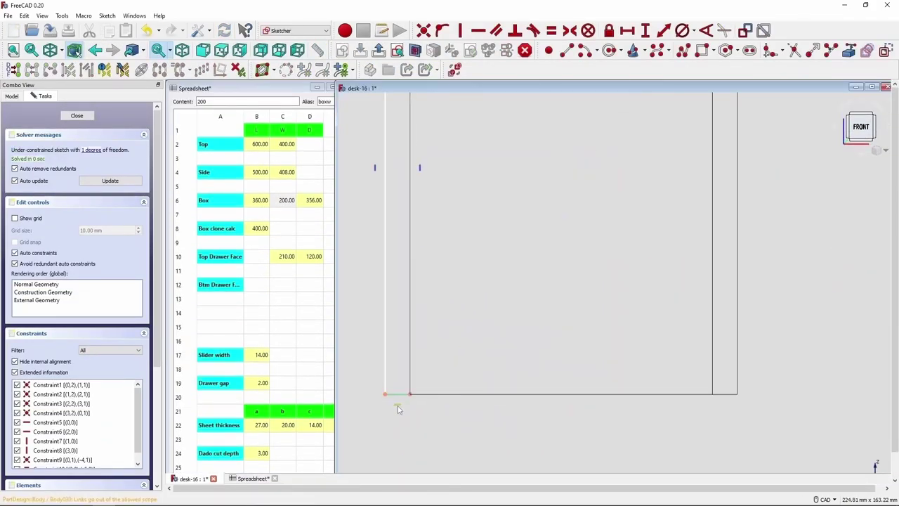
scroll(492, 351, down, 3)
scroll(430, 285, up, 3)
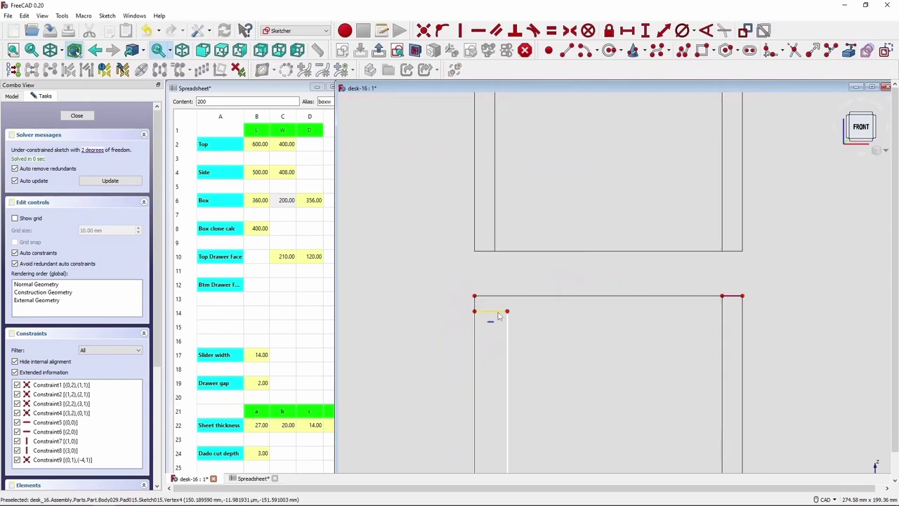
click(627, 30)
text(=)
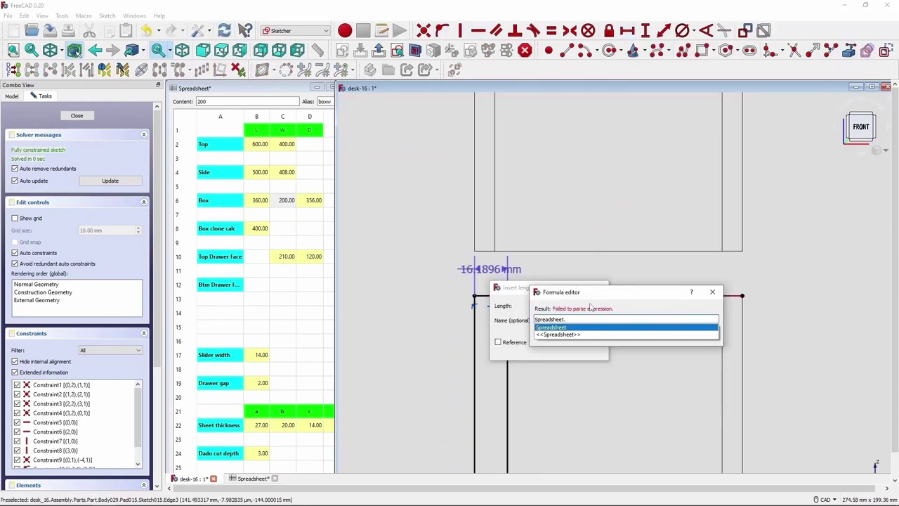
key(Return)
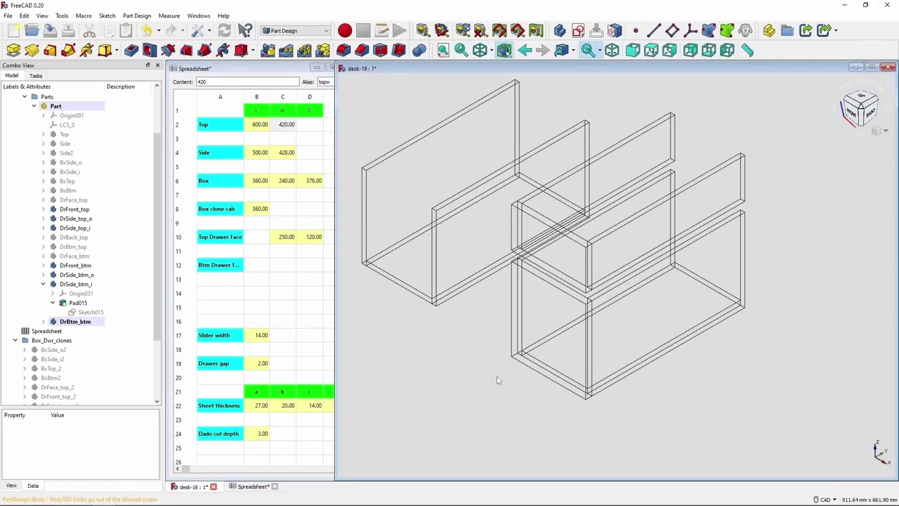
click(75, 227)
scroll(81, 311, down, 2)
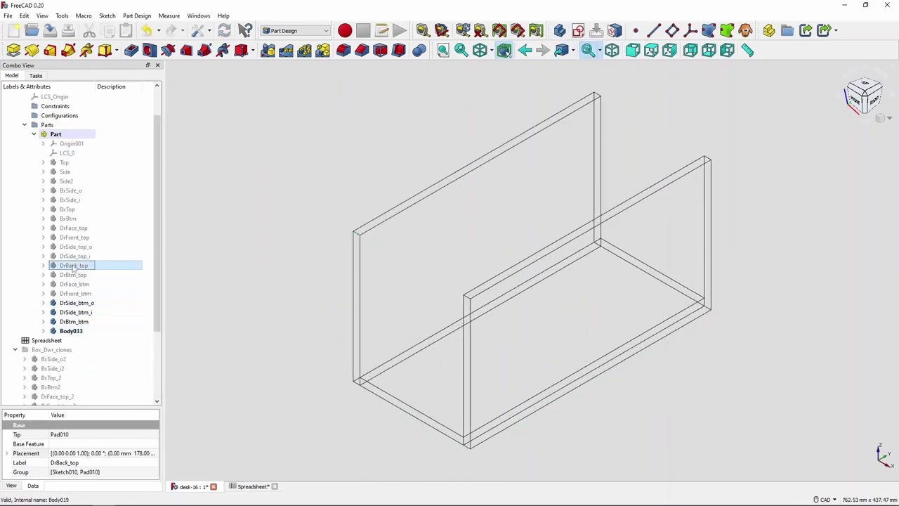
Sketch the back panel on the front-facing plane in the new body Body033.
drag(74, 268, 81, 331)
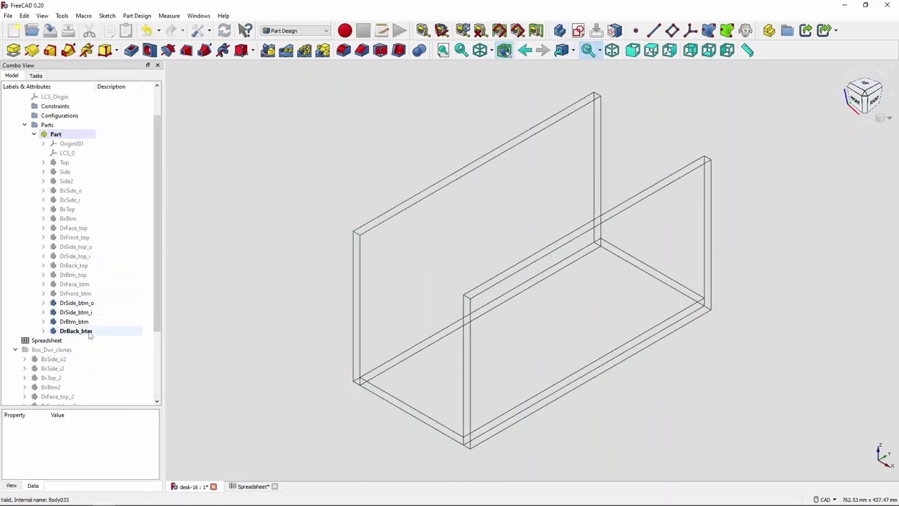
click(577, 30)
click(64, 94)
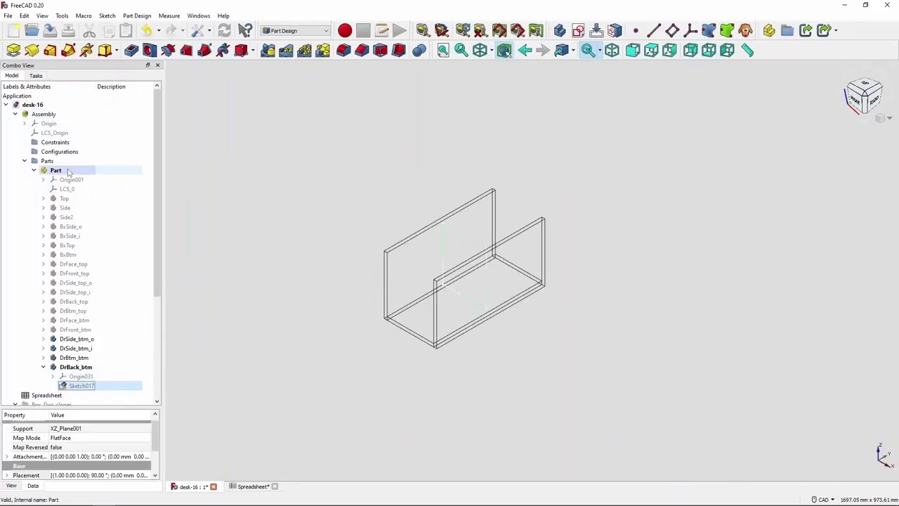
scroll(724, 394, down, 3)
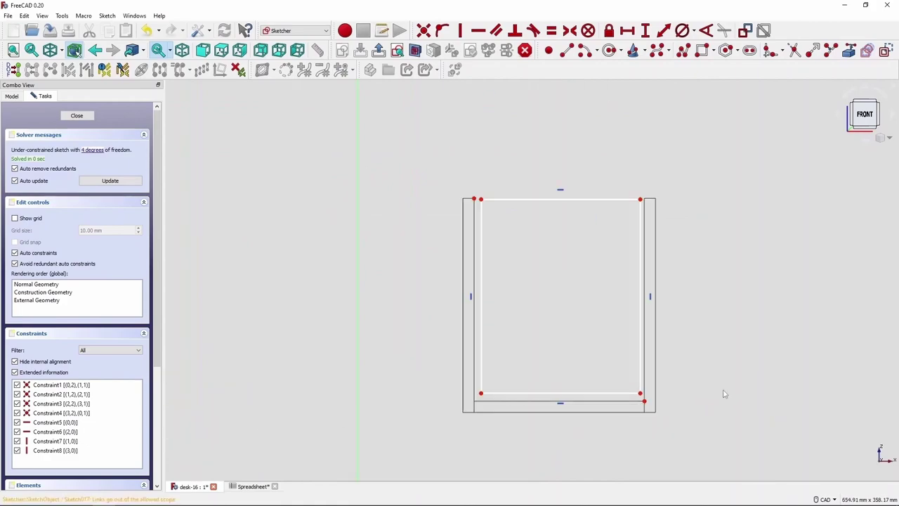
key(Escape)
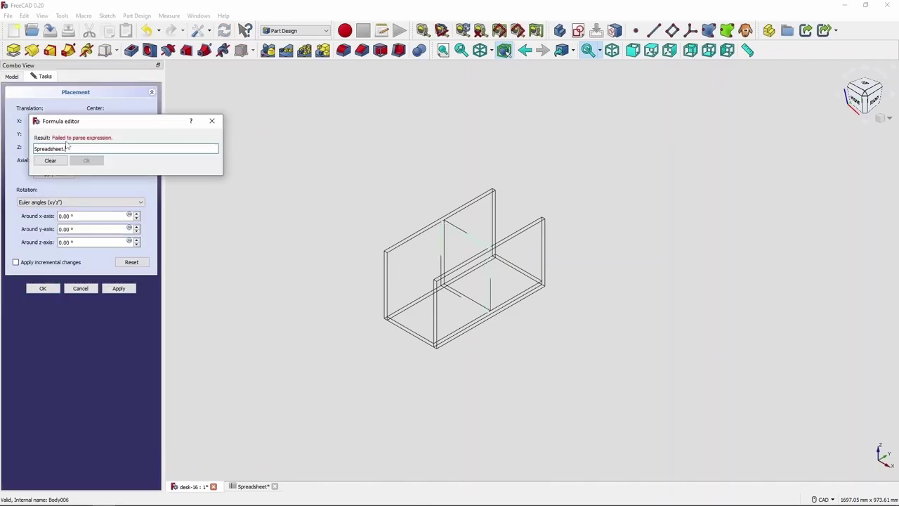
Test resizing by changing box length and width in B6/C6 (100, 320, 280).
text(2/)
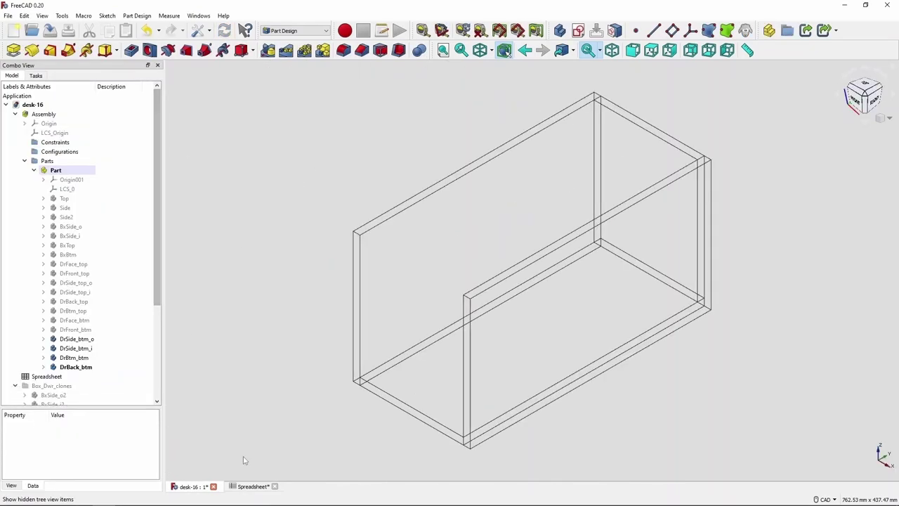
key(Tab)
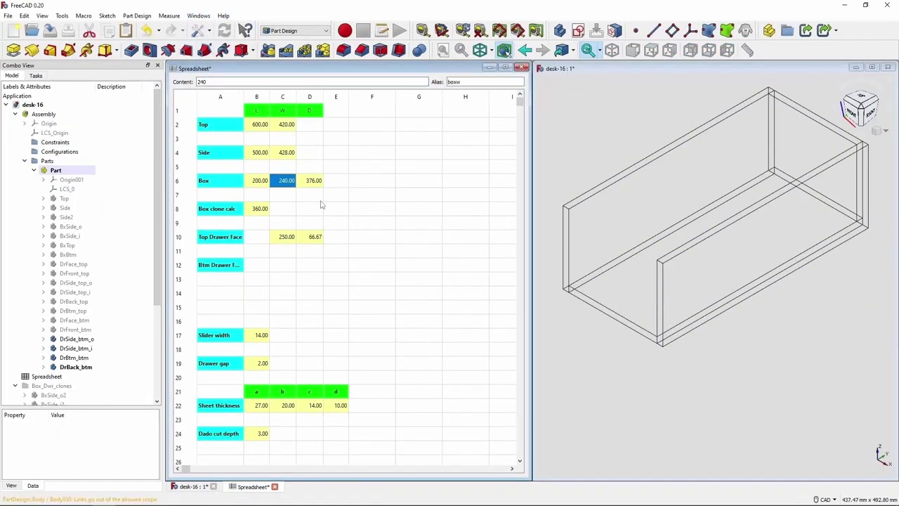
text(100)
key(Return)
key(Return)
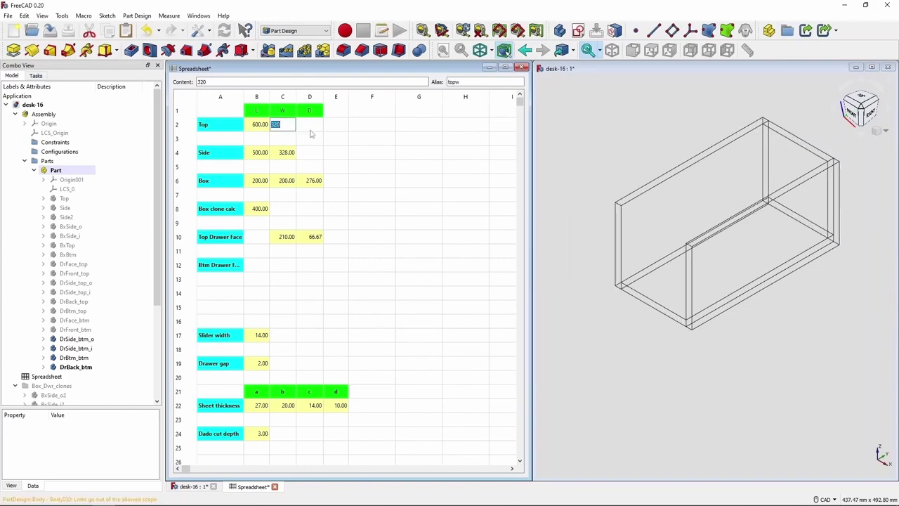
key(Left)
text(320)
key(Return)
click(290, 183)
text(280)
key(Return)
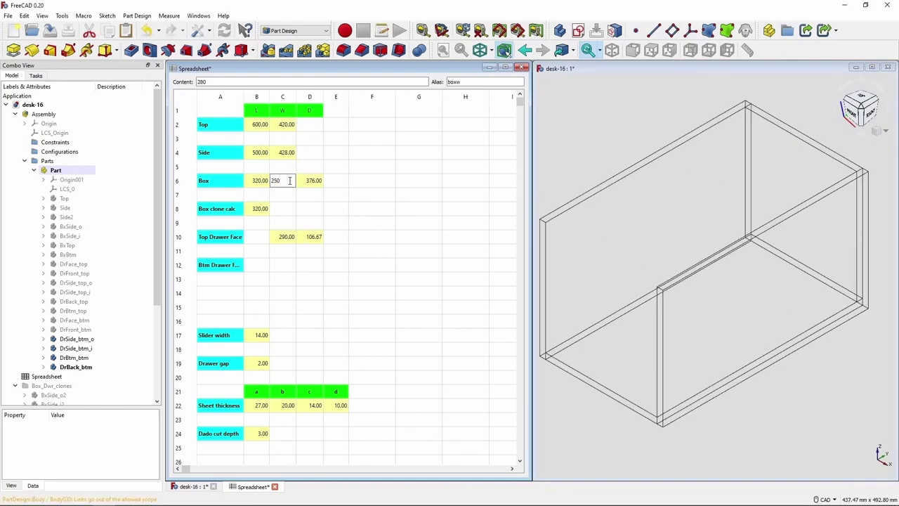
key(Return)
click(489, 67)
scroll(91, 245, down, 5)
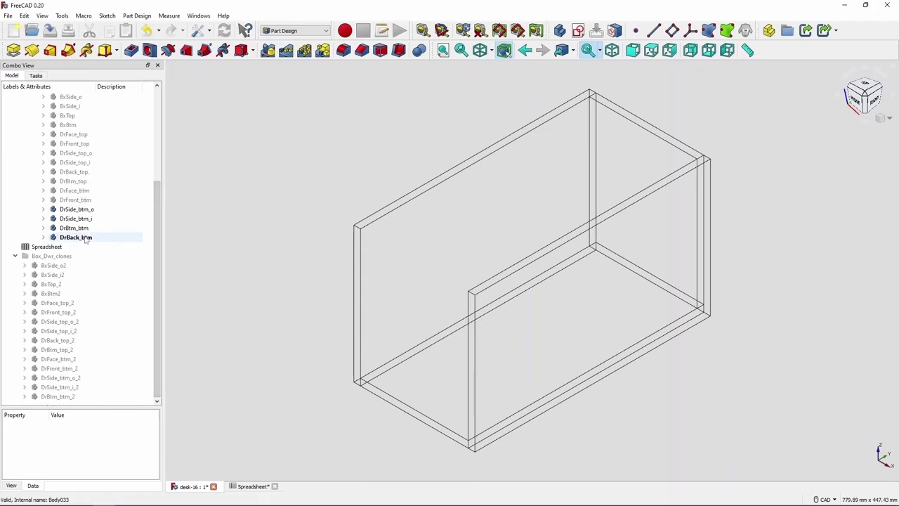
Clone DrBack_btm into Box_Dwr_clones and position it with a placement formula.
click(77, 238)
key(F2)
click(746, 30)
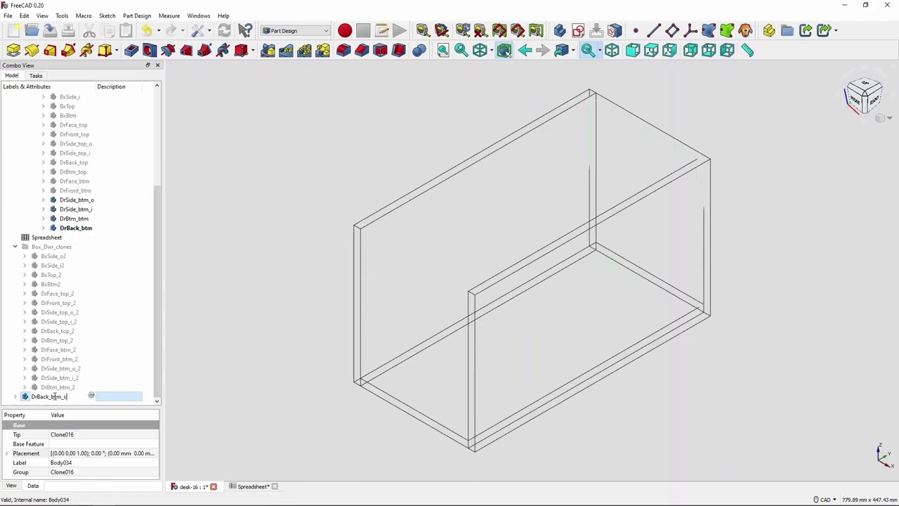
drag(83, 380, 82, 383)
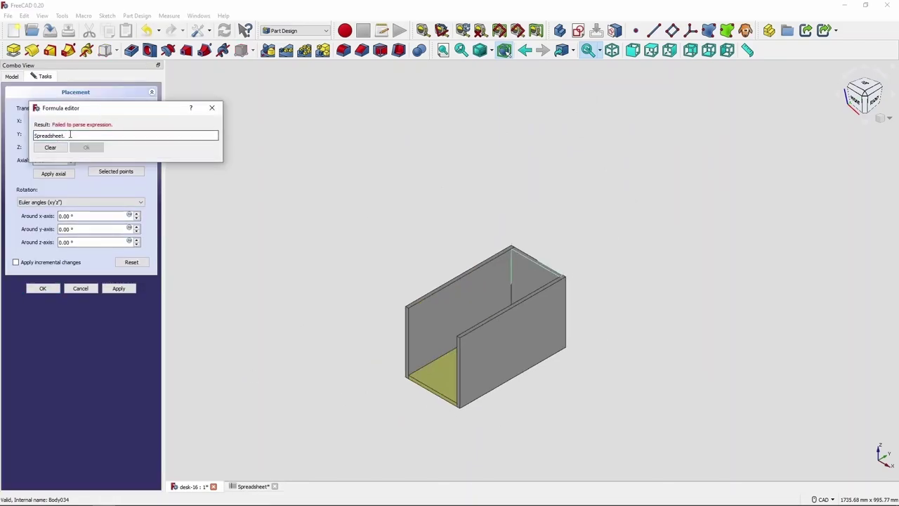
key(Return)
click(43, 288)
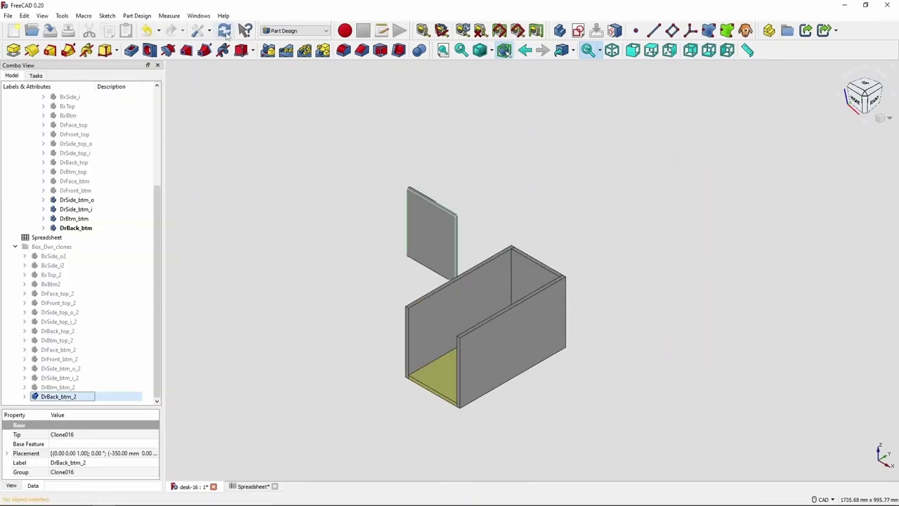
Show the cloned top drawer front and back panels in an isometric view.
key(1)
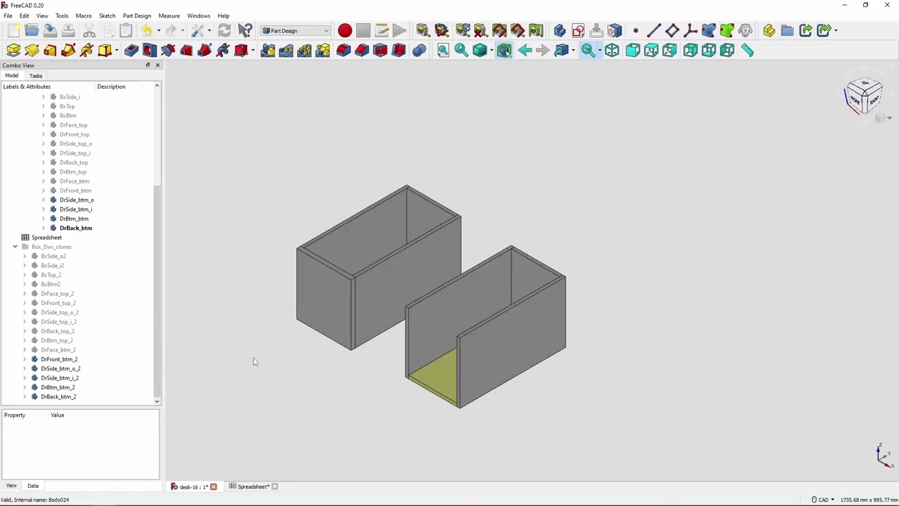
key(0)
click(62, 312)
click(199, 353)
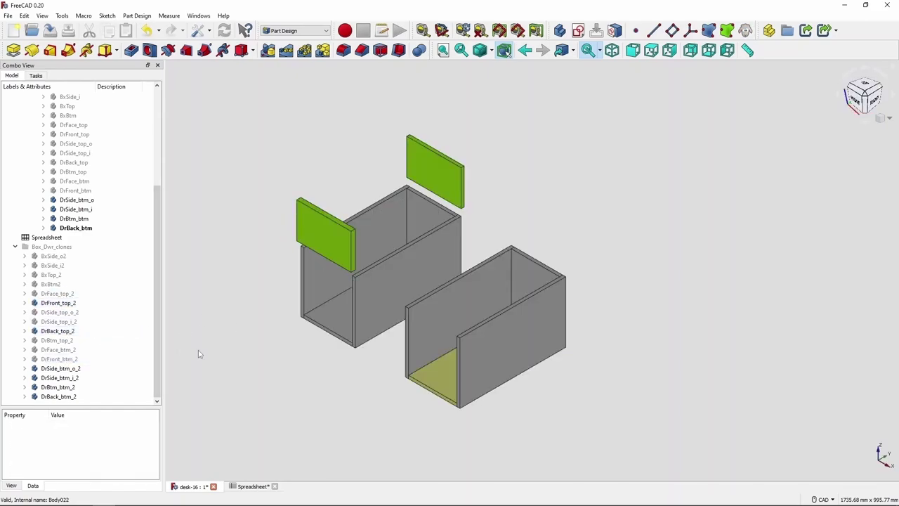
Colour the selected cloned lower drawer box parts purple.
click(76, 199)
ctrl+click(60, 368)
right_click(60, 368)
click(90, 236)
click(113, 179)
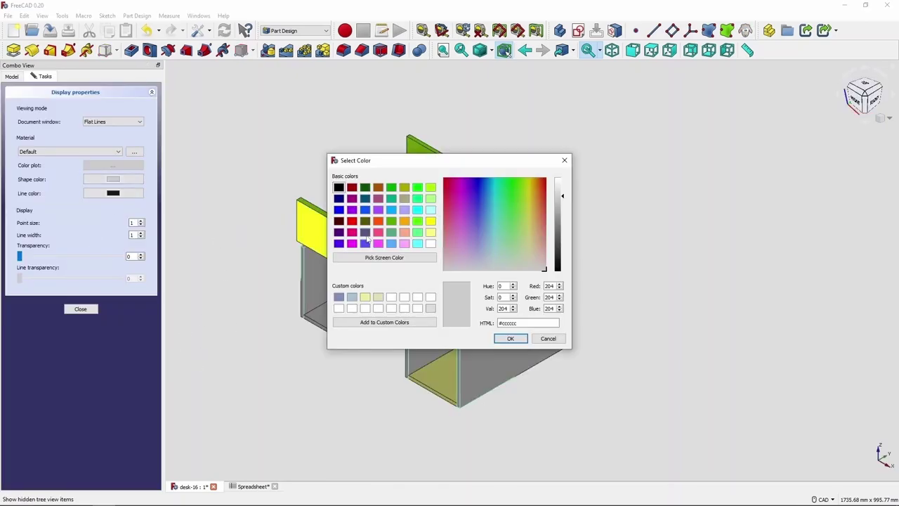
click(378, 210)
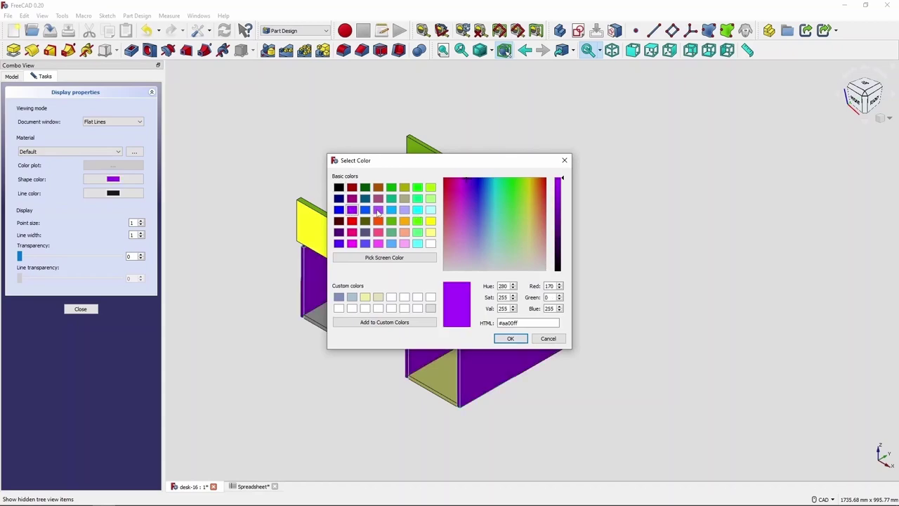
click(510, 337)
click(80, 309)
Set the drawer box bottom's Shape color to olive in its Display properties.
right_click(77, 387)
click(122, 242)
click(114, 179)
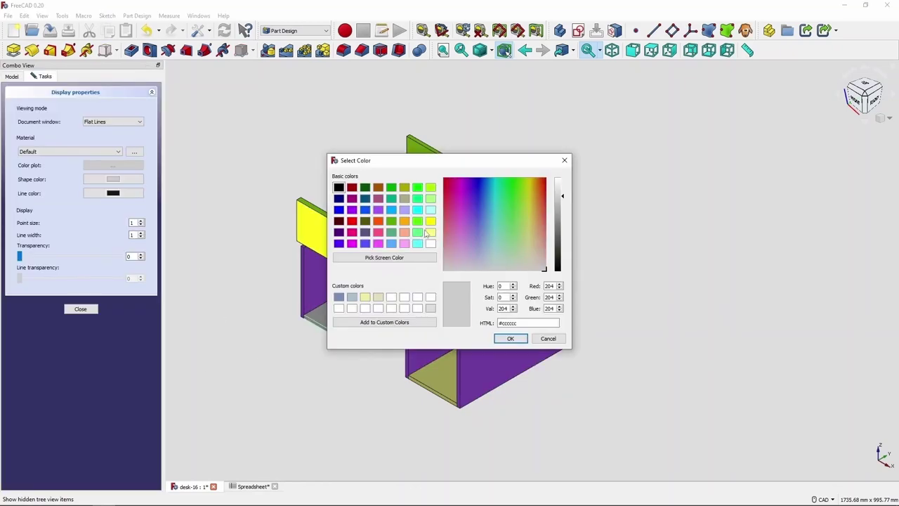
click(372, 297)
click(505, 337)
click(84, 307)
Unhide the bottom drawer fronts and the DrSide_top_o_2 clone.
click(68, 356)
key(space)
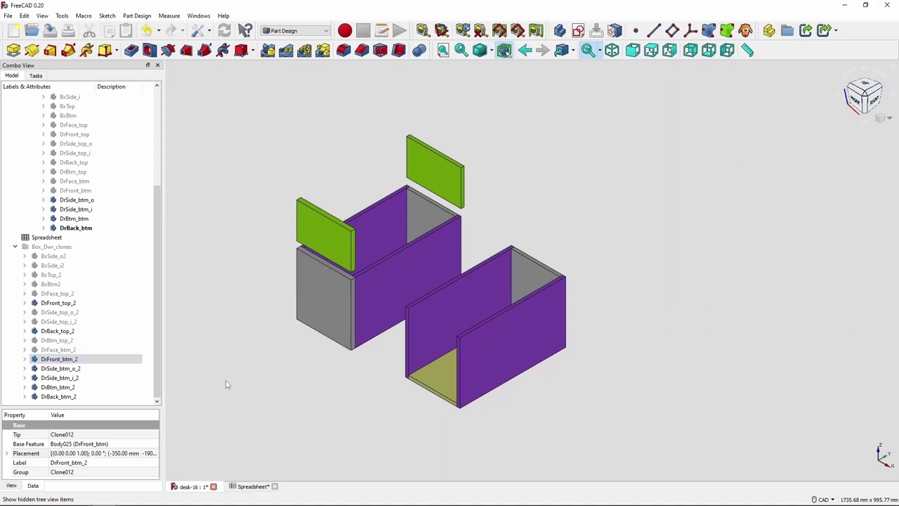
click(267, 386)
click(70, 312)
key(space)
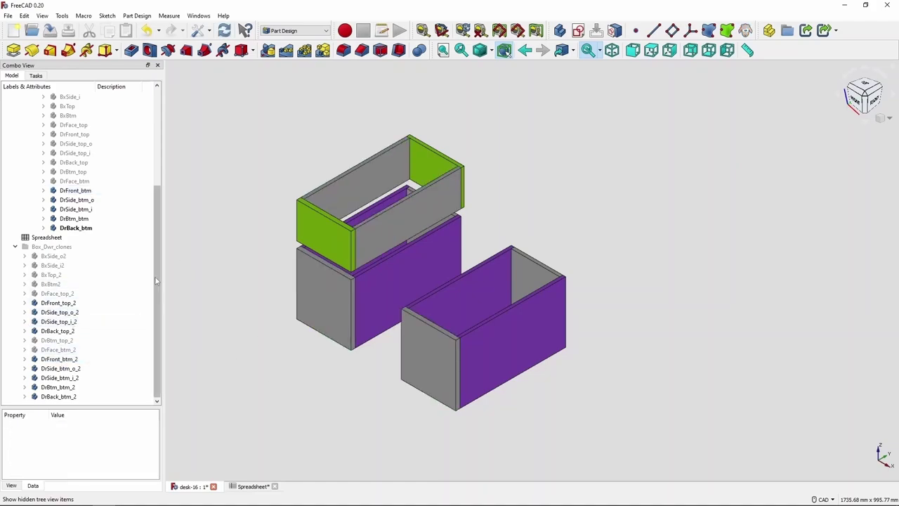
Unhide the top-drawer parts, then hide BxSide_o2 to reveal the full desk.
drag(157, 281, 157, 239)
click(75, 190)
shift+click(73, 228)
key(space)
scroll(79, 364, down, 1)
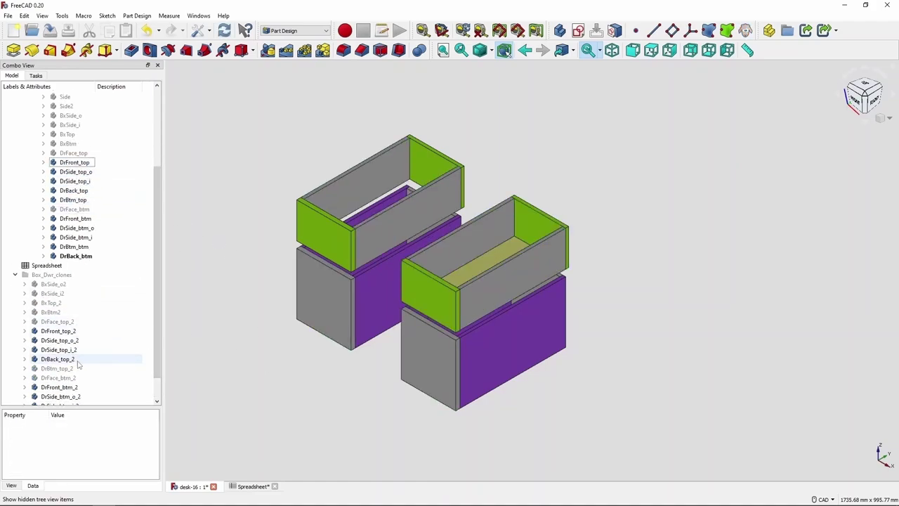
key(0)
click(53, 284)
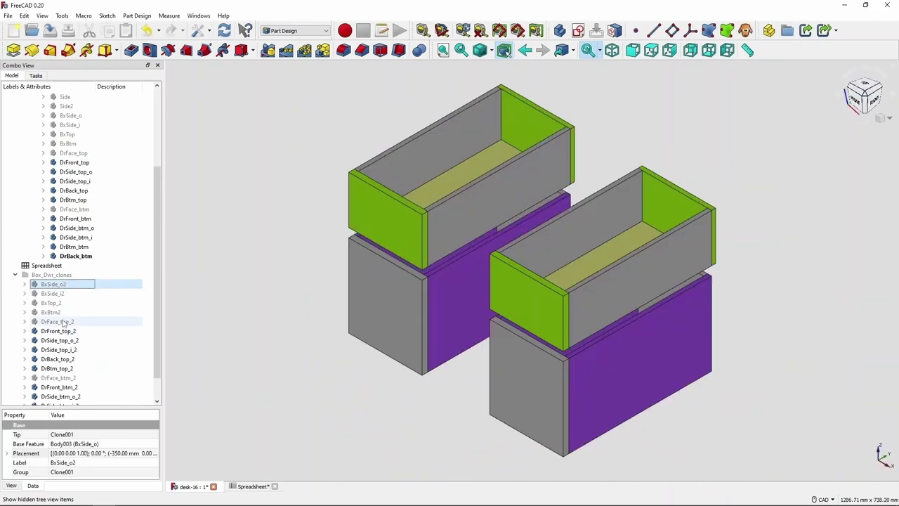
key(space)
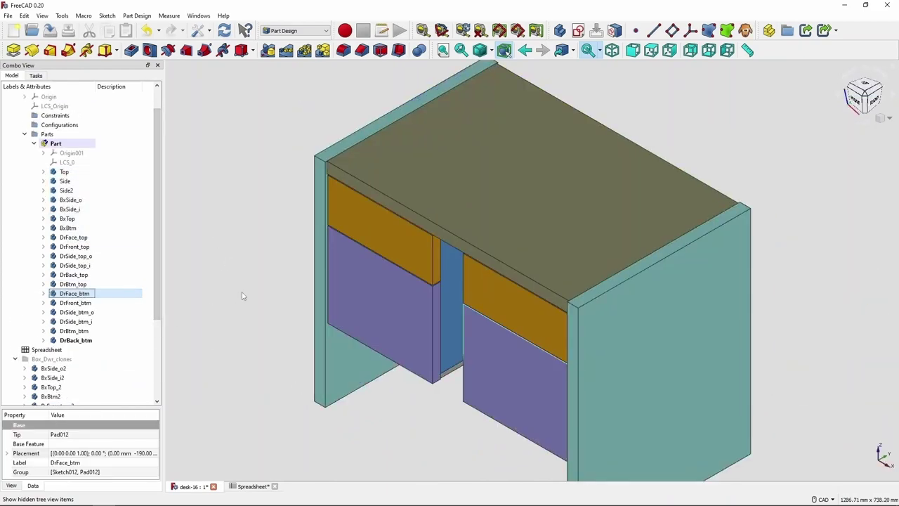
Tile the Spreadsheet window beside the 3D desk view.
click(242, 296)
key(ctrl+Tab)
click(199, 16)
click(210, 48)
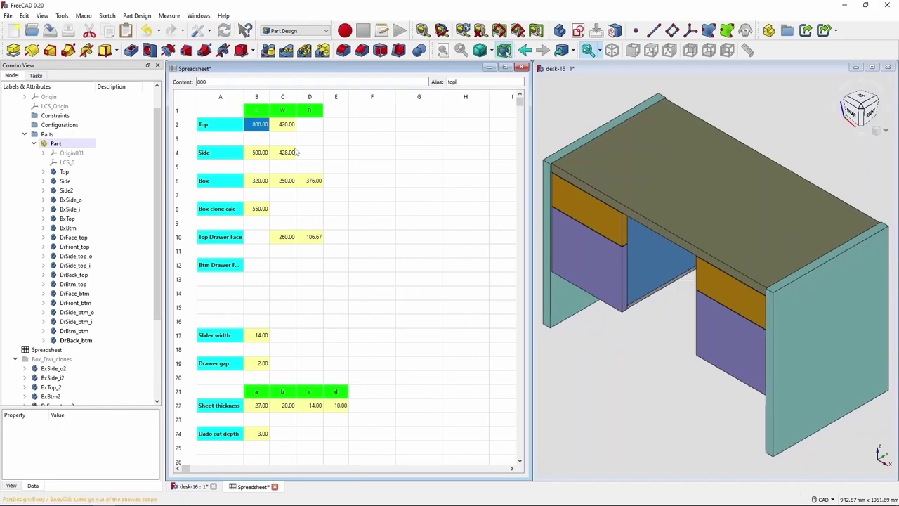
Collapse the Part and Assembly tree branches and view the desk from the front.
click(34, 143)
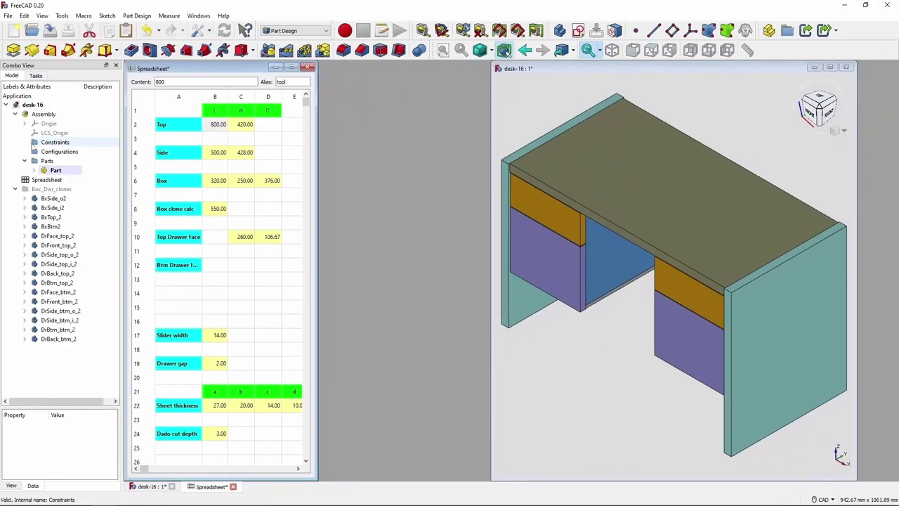
click(15, 115)
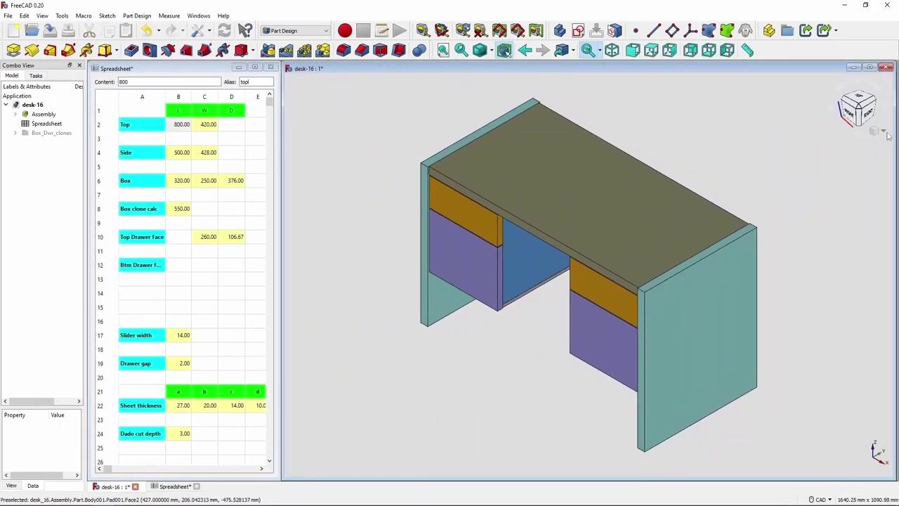
click(888, 134)
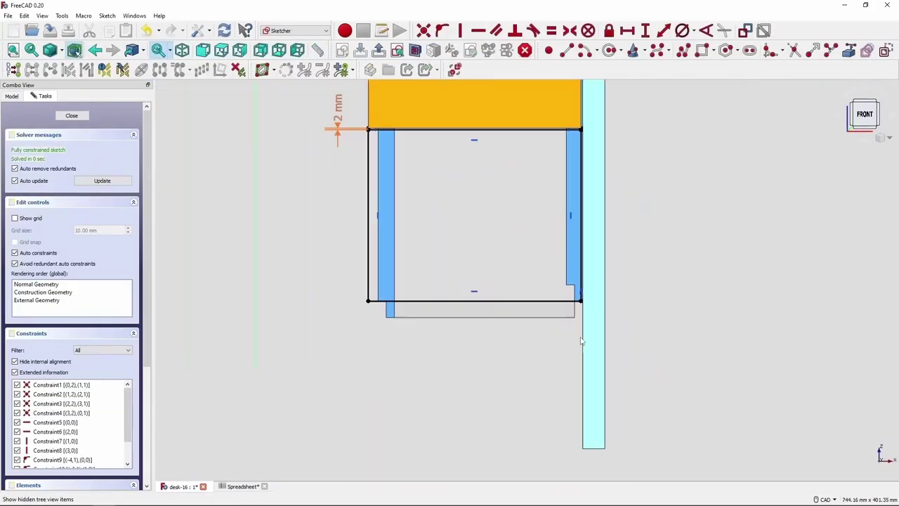
Hide the other bodies and open BxSide_i's Sketch003 for editing.
click(70, 235)
key(space)
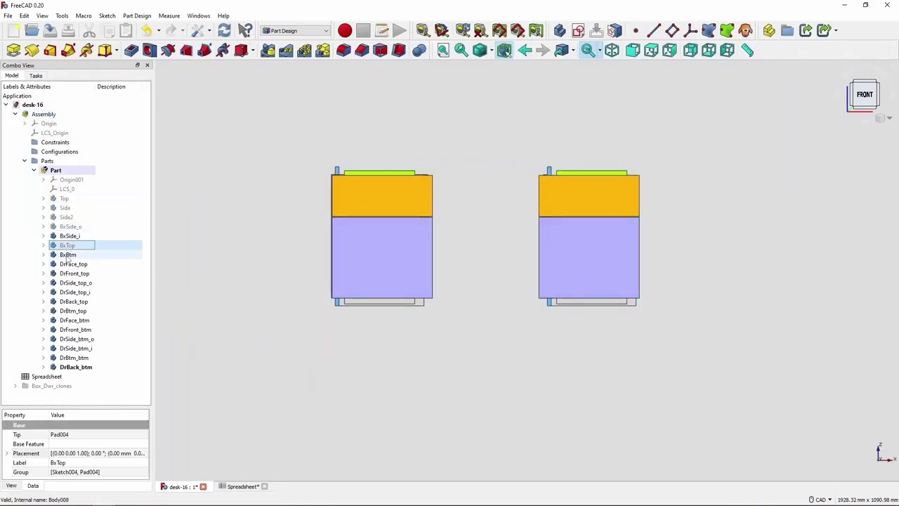
click(68, 254)
shift+click(76, 366)
key(space)
double_click(82, 264)
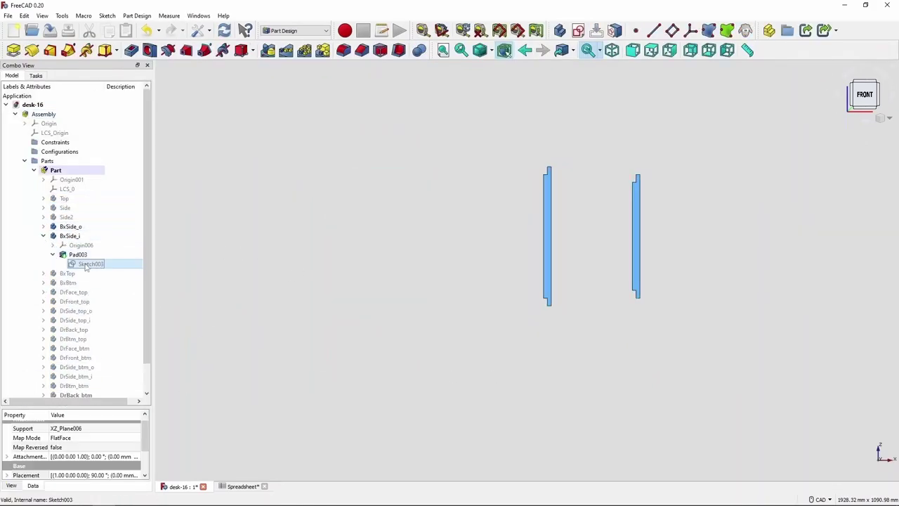
Draw the small notch polyline at the top of the inner side's profile.
scroll(424, 335, down, 5)
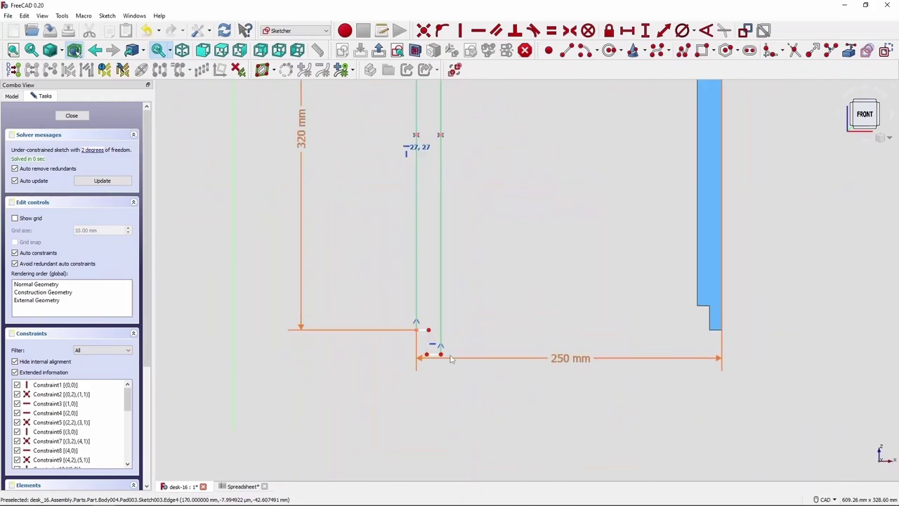
scroll(504, 204, up, 4)
scroll(504, 204, down, 3)
scroll(468, 287, up, 4)
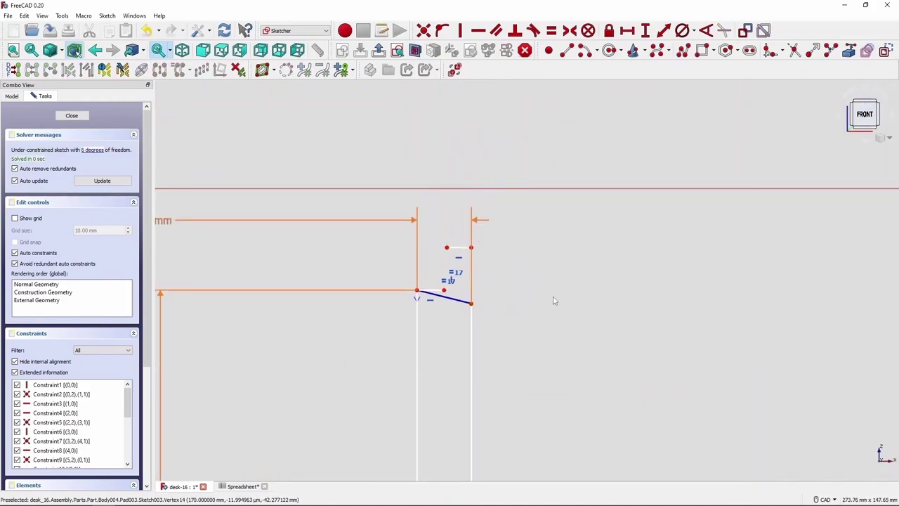
scroll(448, 194, down, 3)
scroll(520, 333, up, 4)
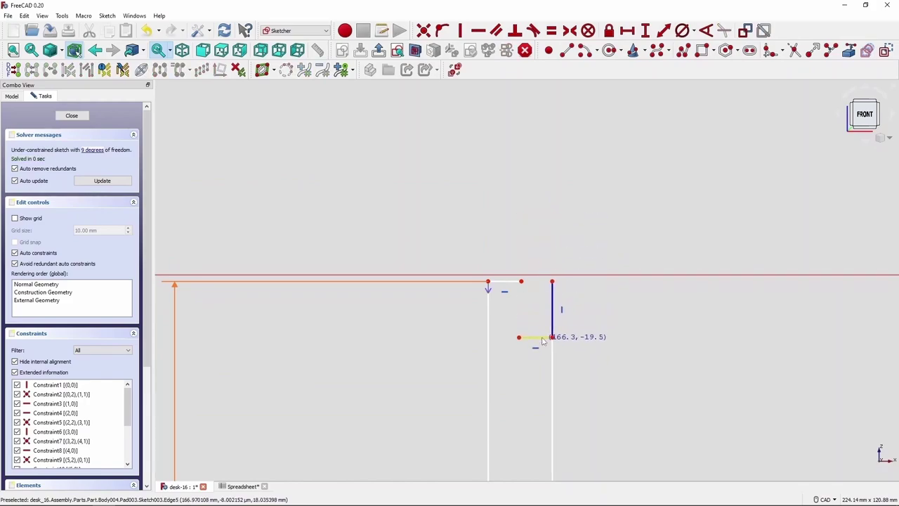
click(522, 316)
scroll(522, 316, down, 3)
scroll(448, 250, up, 3)
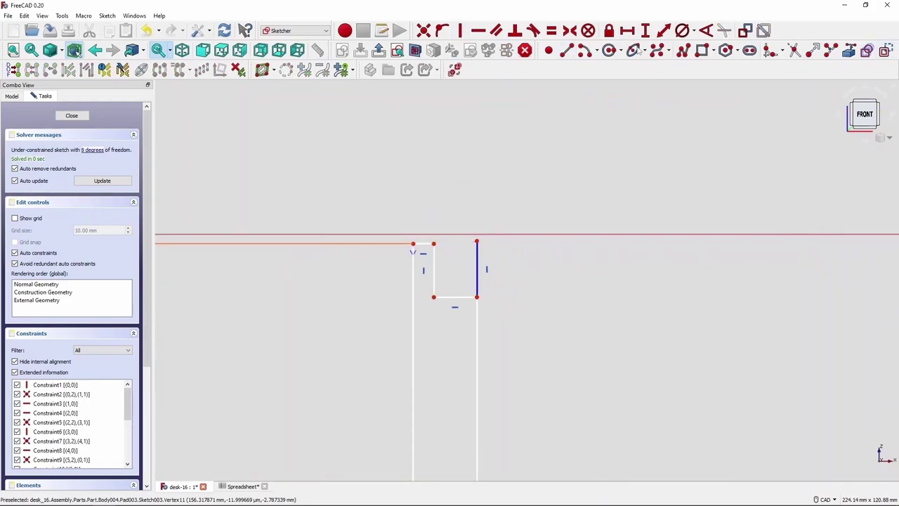
right_click(508, 269)
scroll(452, 259, up, 1)
scroll(449, 253, down, 5)
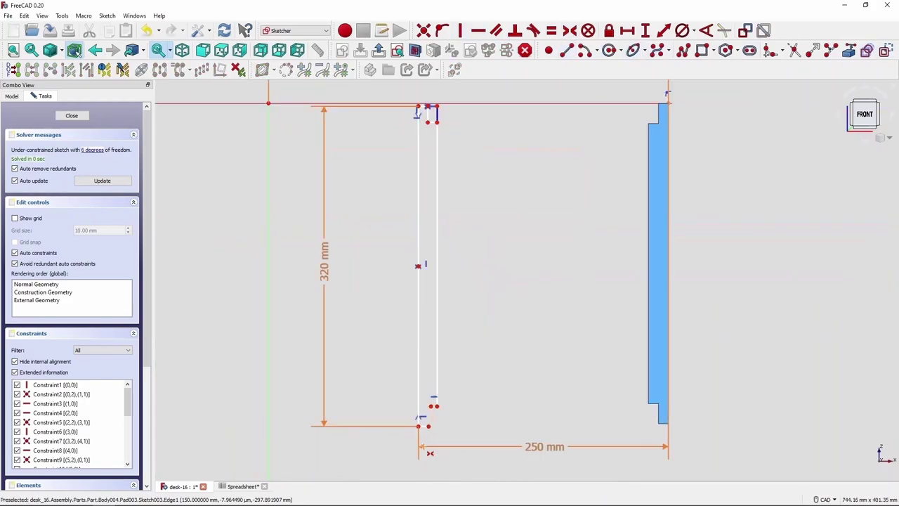
scroll(434, 429, up, 4)
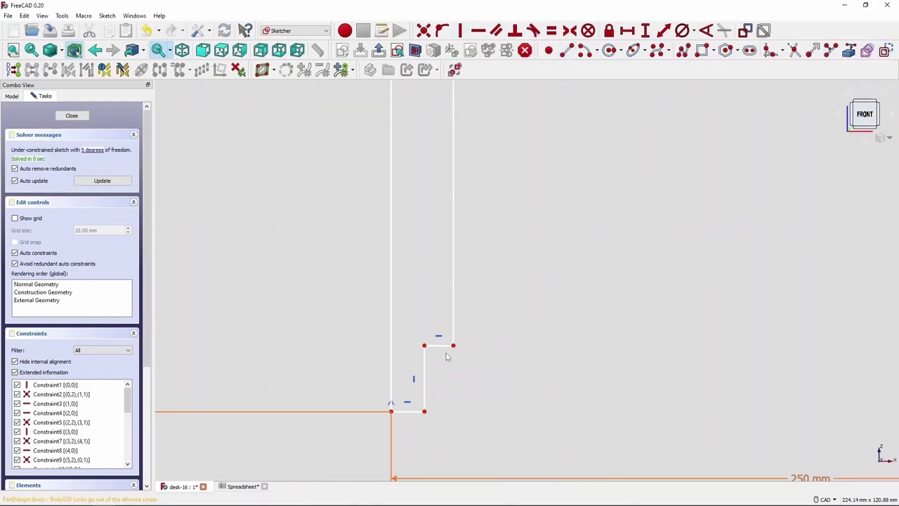
scroll(445, 356, down, 4)
scroll(464, 197, up, 4)
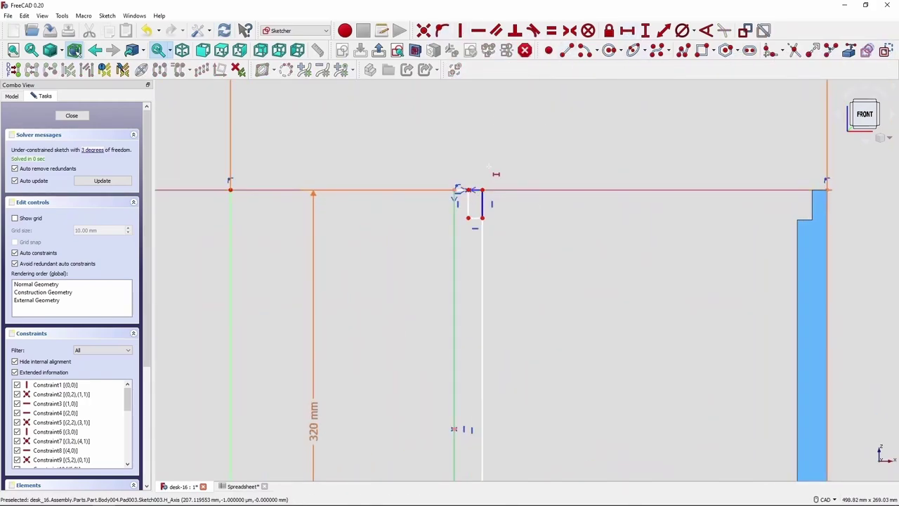
Constrain the notch edge to =Spreadsheet.stb, make it vertical, and close the sketch.
click(475, 189)
click(582, 199)
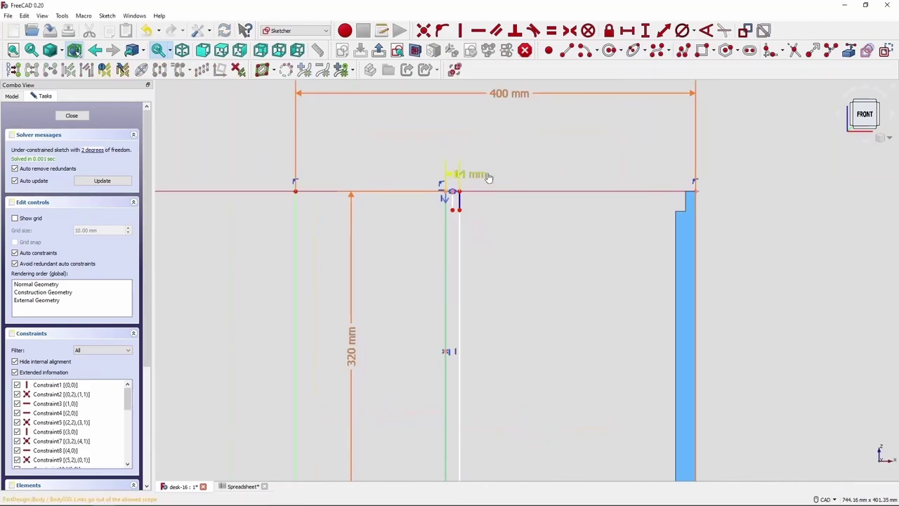
scroll(499, 252, down, 1)
scroll(467, 214, up, 6)
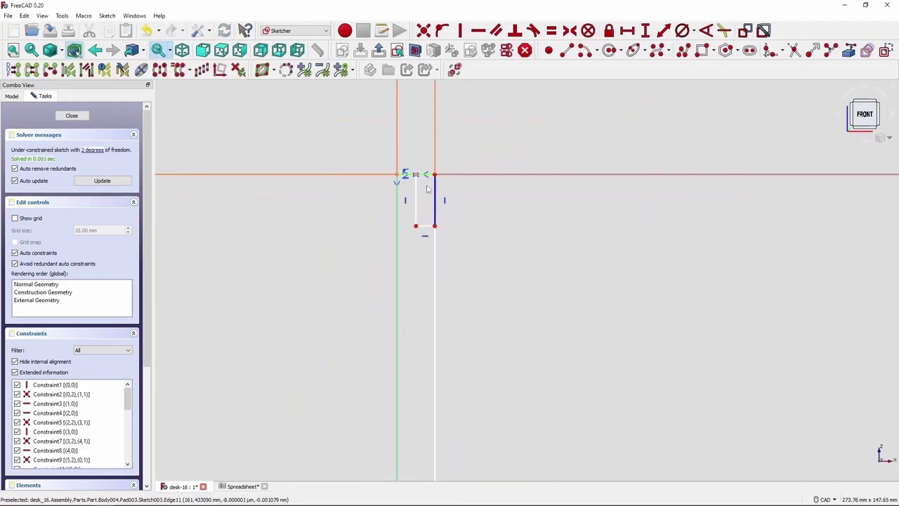
key(v)
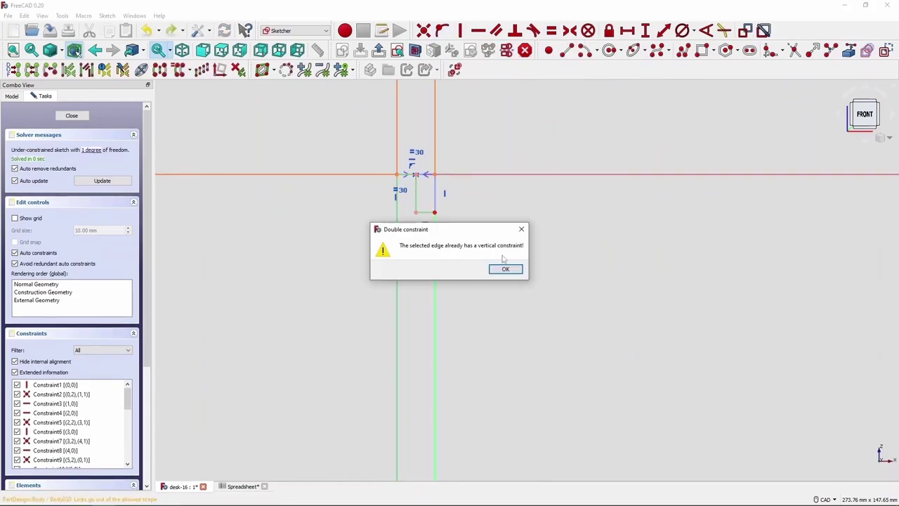
click(505, 267)
scroll(482, 223, down, 3)
scroll(473, 147, down, 2)
scroll(468, 143, up, 3)
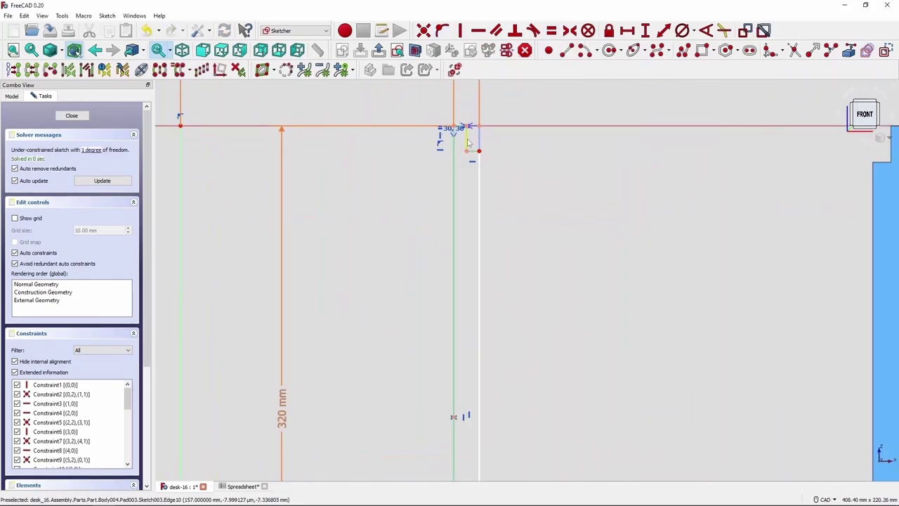
scroll(541, 153, down, 3)
key(Escape)
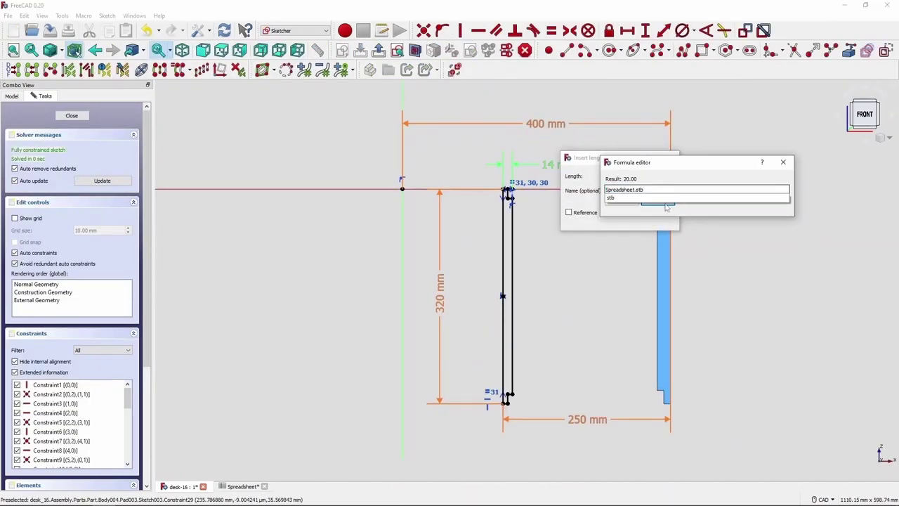
click(79, 117)
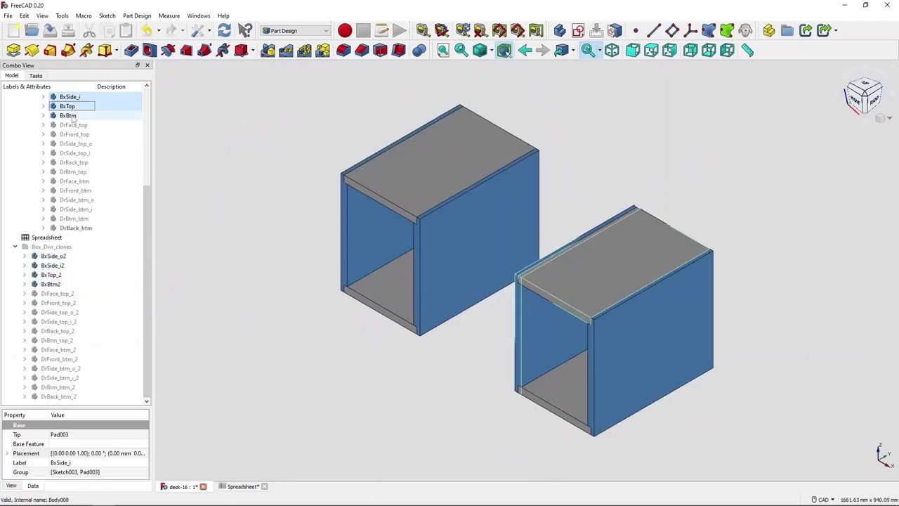
Set the box bodies' transparency to 50.
ctrl+click(72, 118)
key(ctrl+d)
click(71, 258)
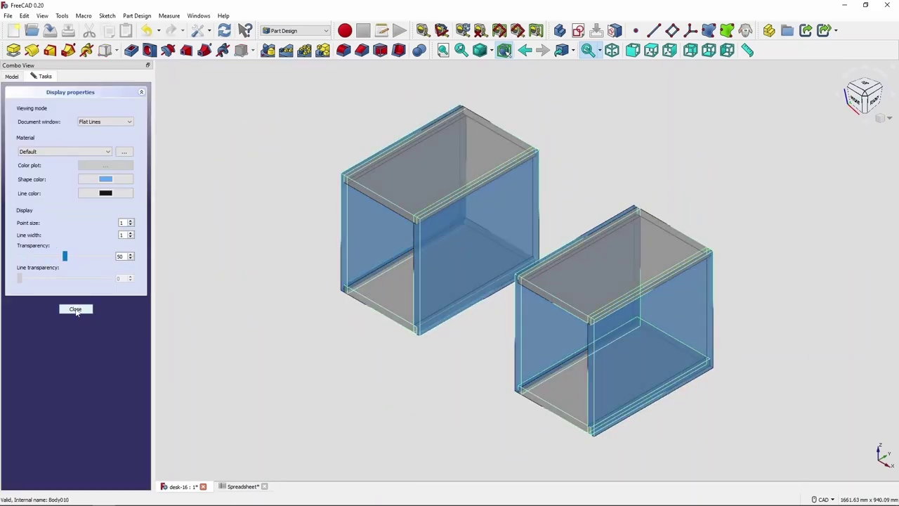
click(75, 309)
Show the desk top and sides and set their transparency to about 10.
click(33, 124)
click(63, 153)
key(space)
shift+click(76, 321)
key(ctrl+d)
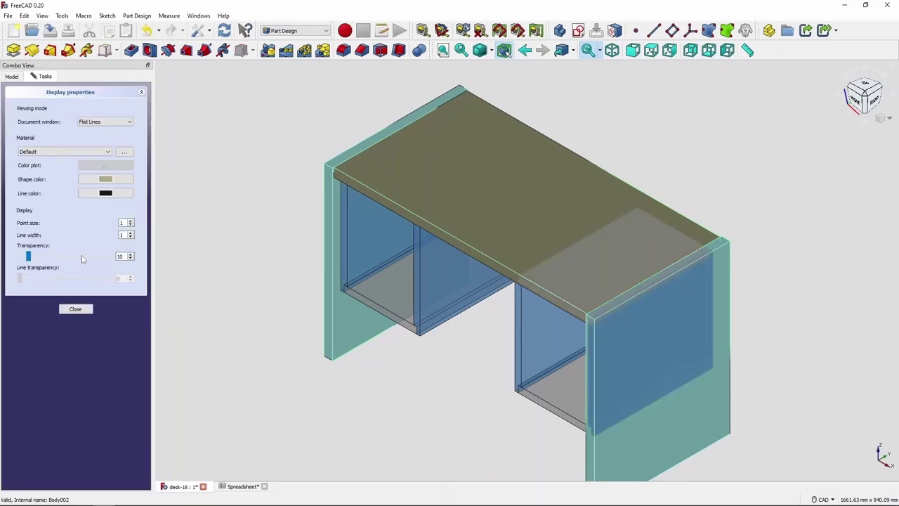
drag(28, 258, 77, 258)
click(74, 307)
Unhide the drawer clones in both stacks and give the drawer fronts 70 transparency.
key(space)
scroll(102, 395, down, 3)
shift+click(101, 395)
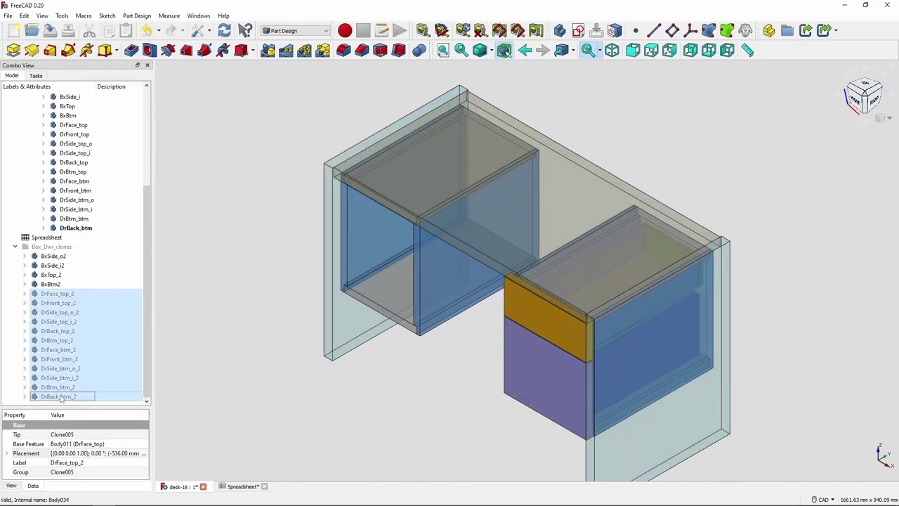
key(space)
click(73, 295)
ctrl+click(74, 181)
key(ctrl+d)
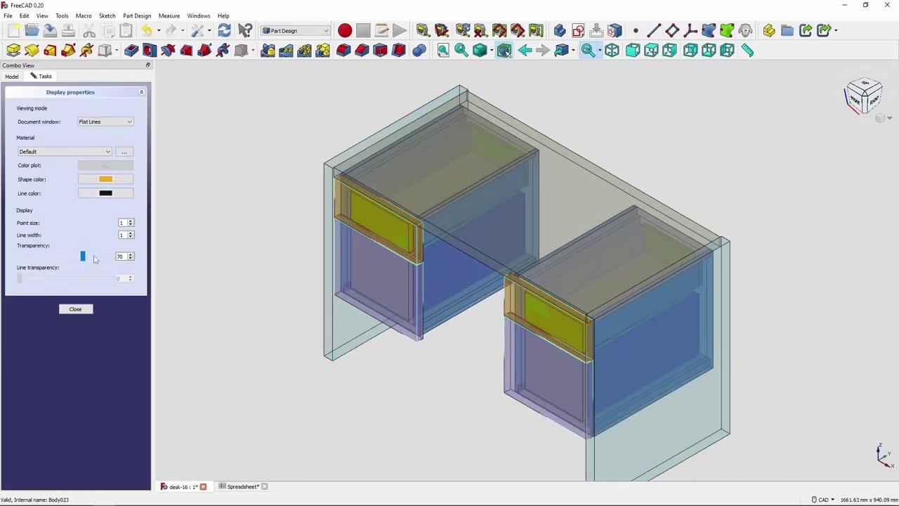
click(75, 309)
mouse_move(232, 319)
middle_down()
mouse_move(587, 245)
mouse_move(660, 281)
mouse_move(527, 391)
mouse_move(217, 427)
middle_up()
Open the dimension spreadsheet beside the 3D desk and set box width C6 to 400.
double_click(55, 181)
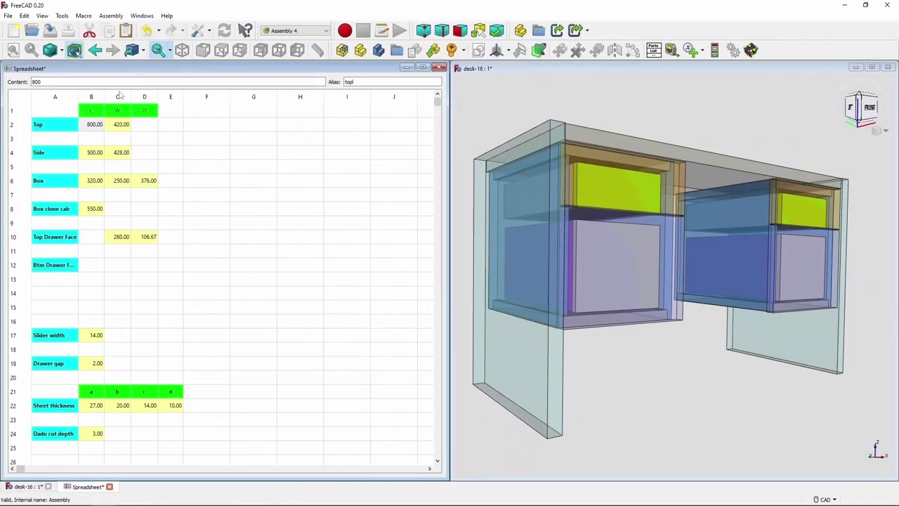
drag(427, 199, 193, 199)
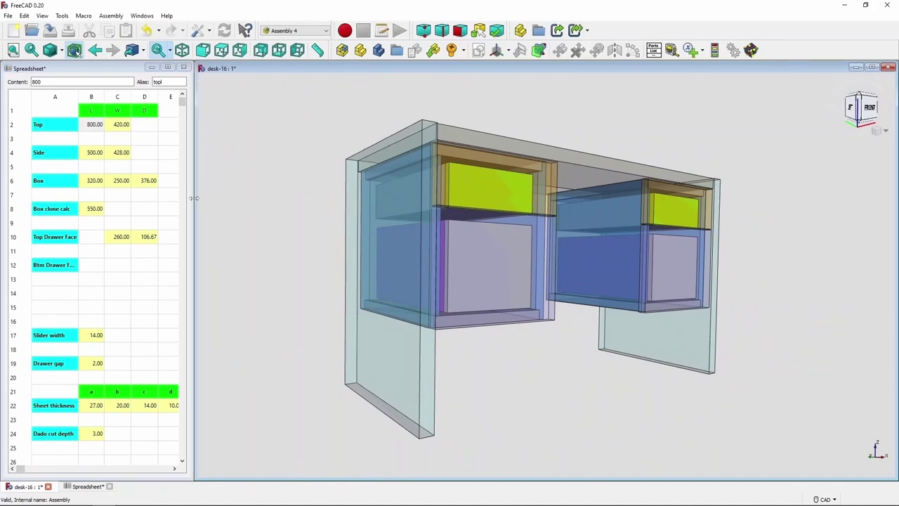
middle_drag(422, 316, 512, 352)
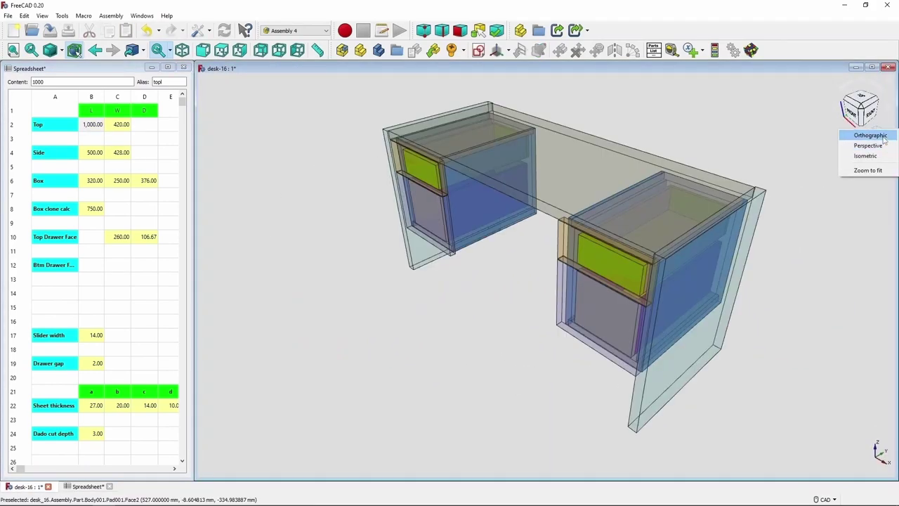
click(884, 140)
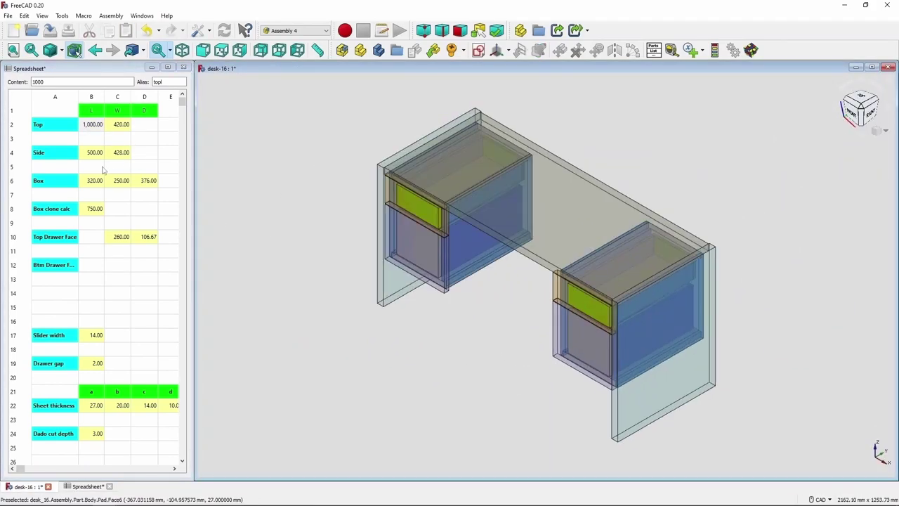
double_click(121, 181)
text(400)
key(Return)
Set top width C2 to 600 and top length B2 to 828.
double_click(117, 124)
text(600)
key(Return)
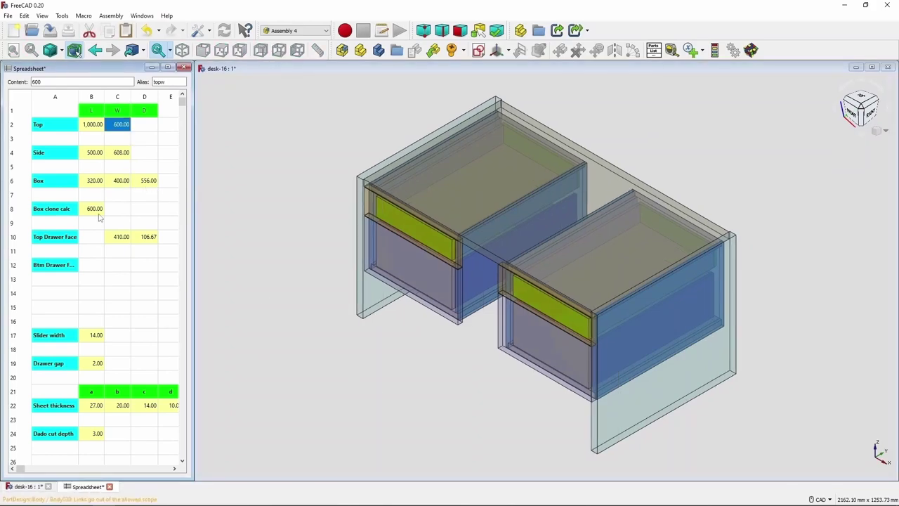
key(Return)
double_click(95, 124)
text(830)
key(Return)
key(1)
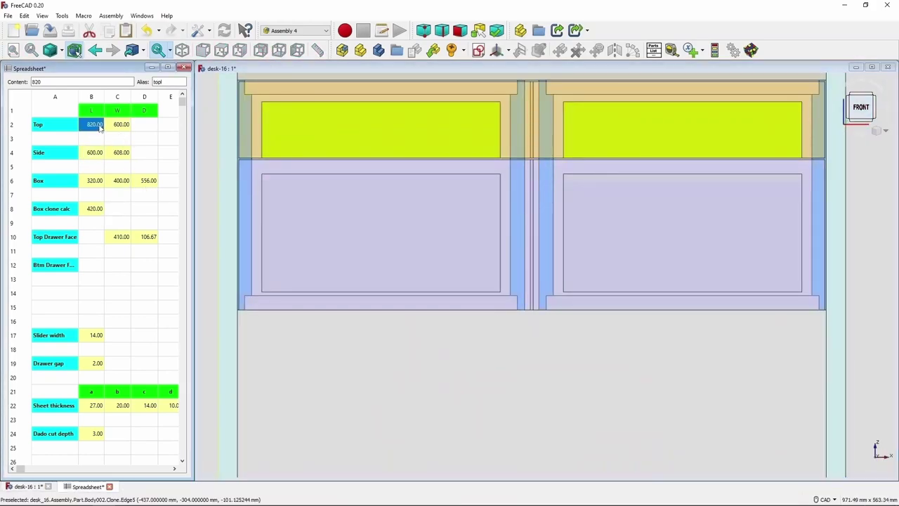
text(828)
key(Return)
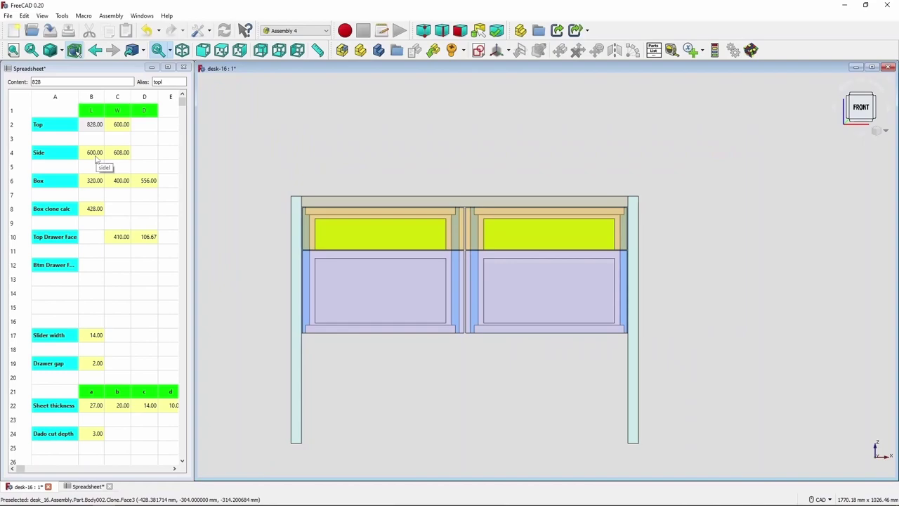
Edit the side length in B4 and set top width C2 to 300.
click(94, 152)
text(410)
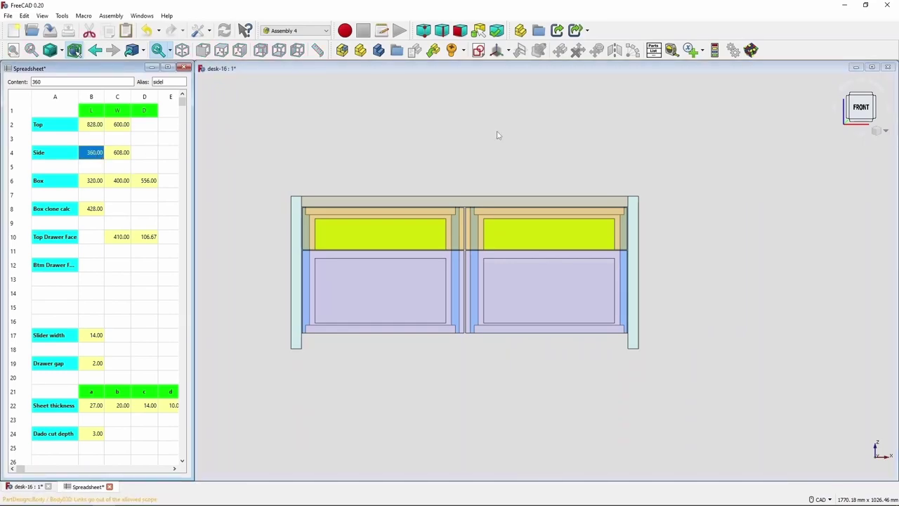
key(Return)
key(0)
click(121, 124)
text(300)
key(Return)
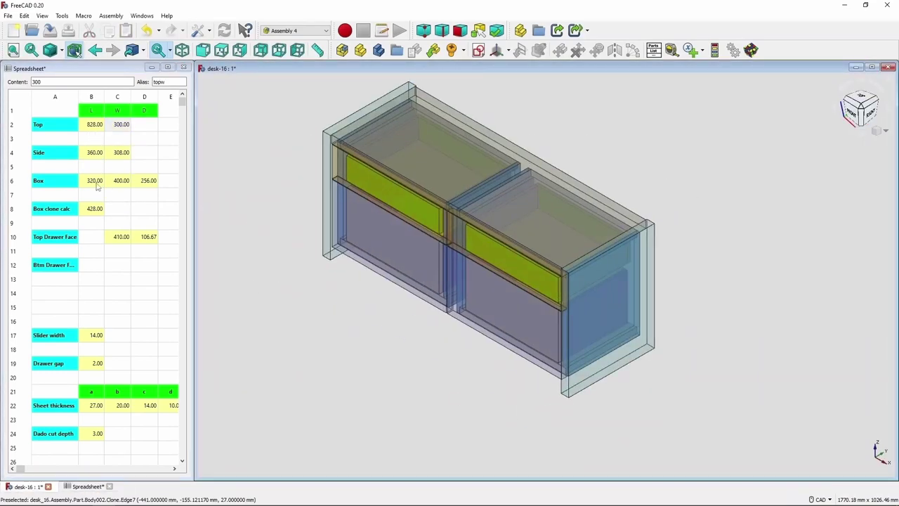
Set box length B6 to 200 and adjust the side length value.
click(94, 180)
text(200)
key(Return)
text(220)
key(Return)
key(1)
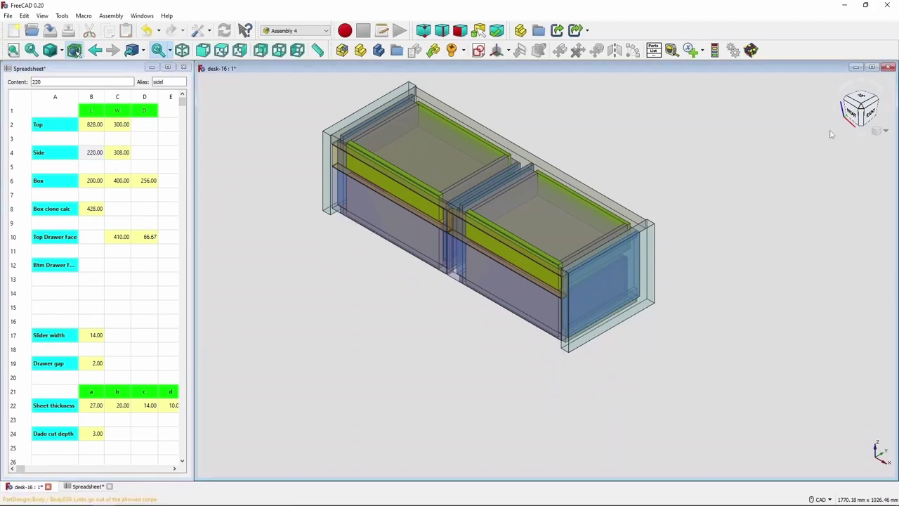
key(0)
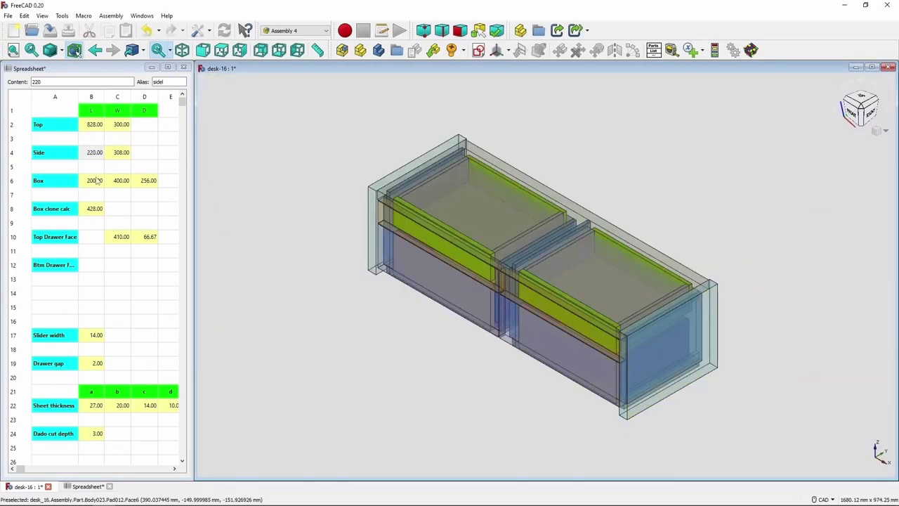
Set box width C6 to 300, view the desk from the front, and reopen the Combo View.
click(121, 181)
text(240)
key(Return)
text(60)
key(Return)
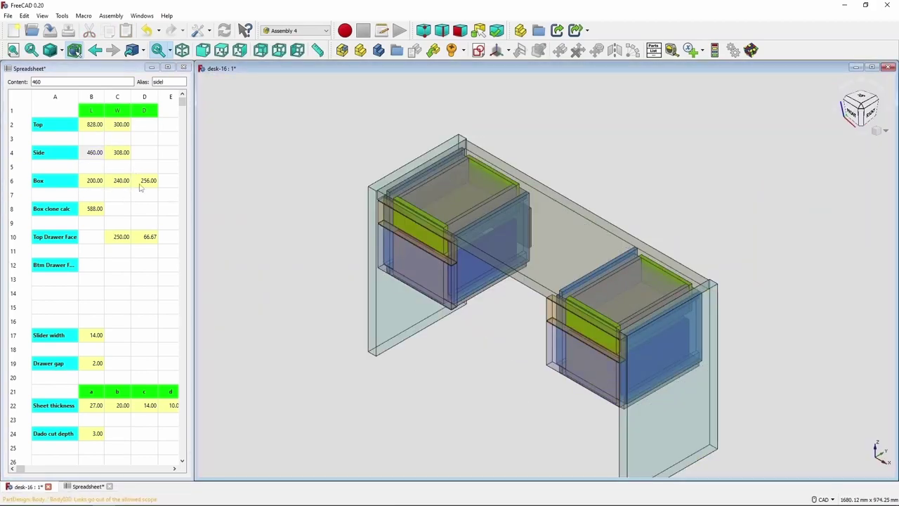
click(121, 181)
text(300)
key(Return)
key(1)
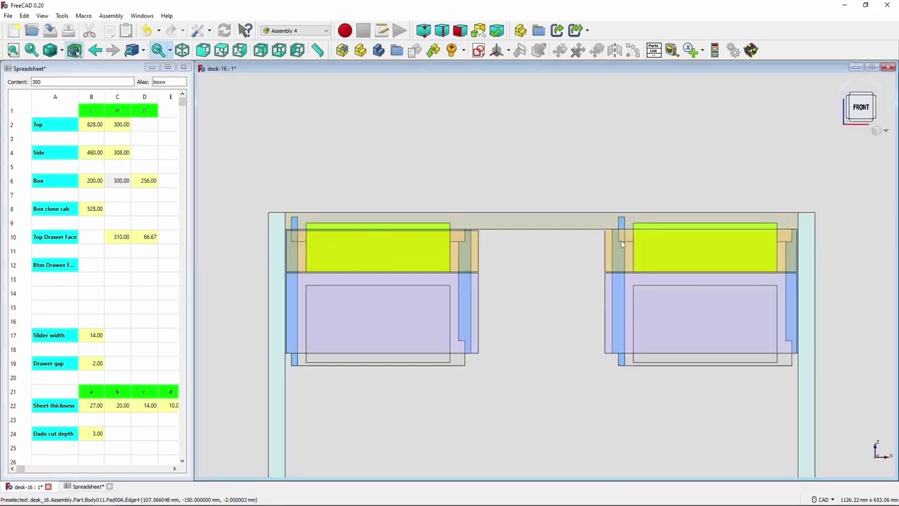
click(43, 16)
Show the model tree, view the desk from the front, and hide every part except BxSide_i.
click(193, 279)
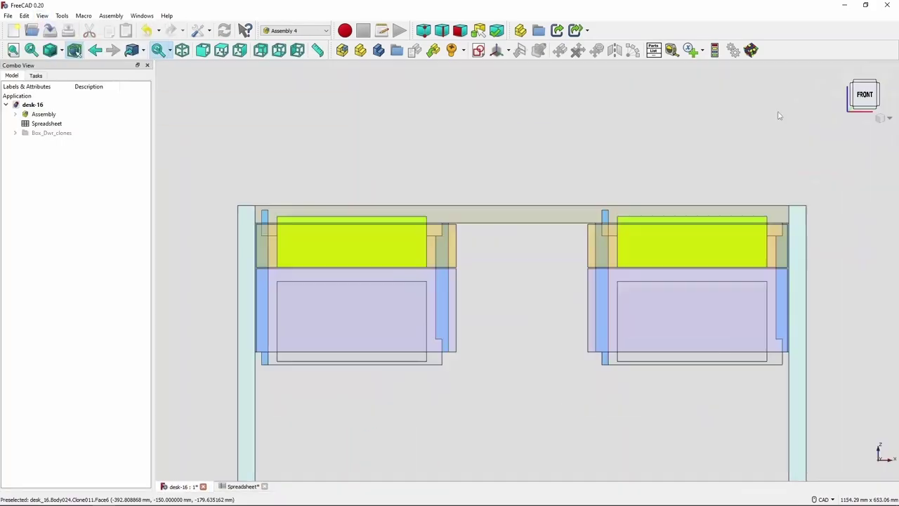
key(0)
key(1)
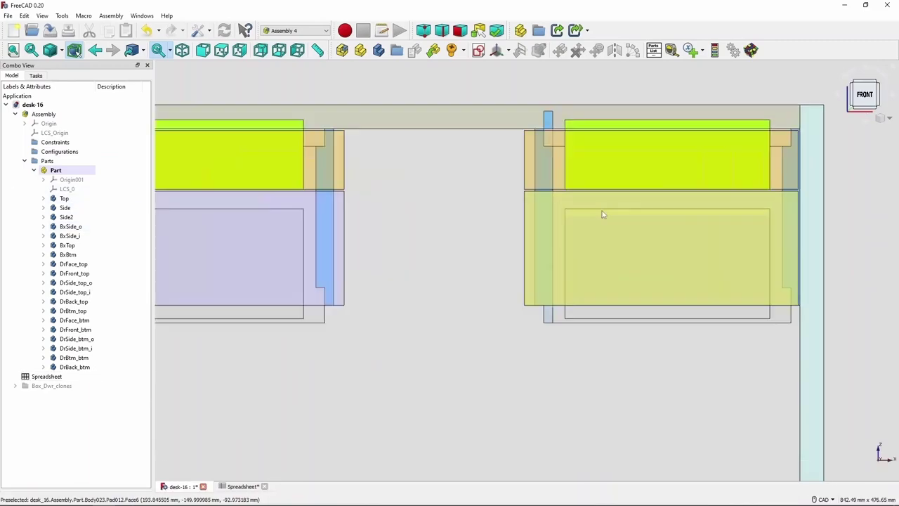
key(space)
click(68, 245)
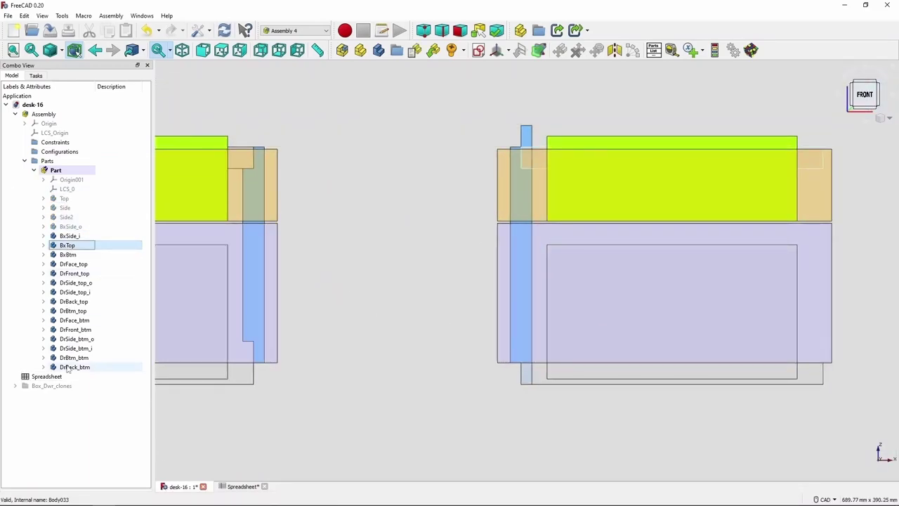
shift+click(75, 366)
key(space)
In BxSide_i's notch sketch, constrain the horizontal line to 70 mm.
double_click(51, 255)
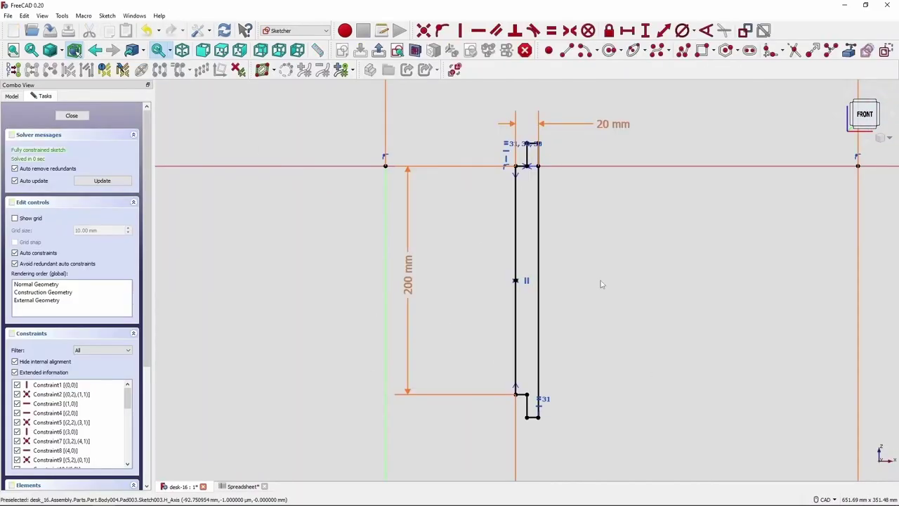
scroll(557, 152, up, 5)
scroll(492, 160, up, 2)
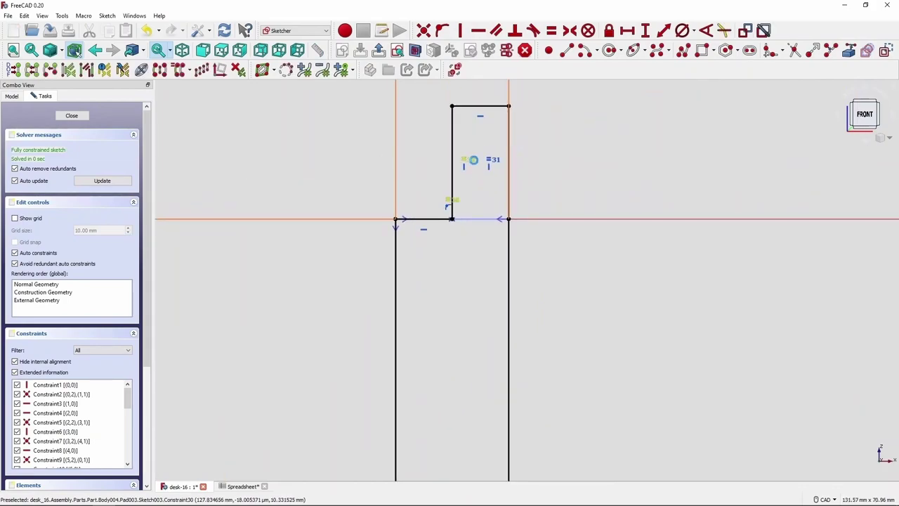
scroll(560, 304, down, 6)
scroll(601, 311, up, 1)
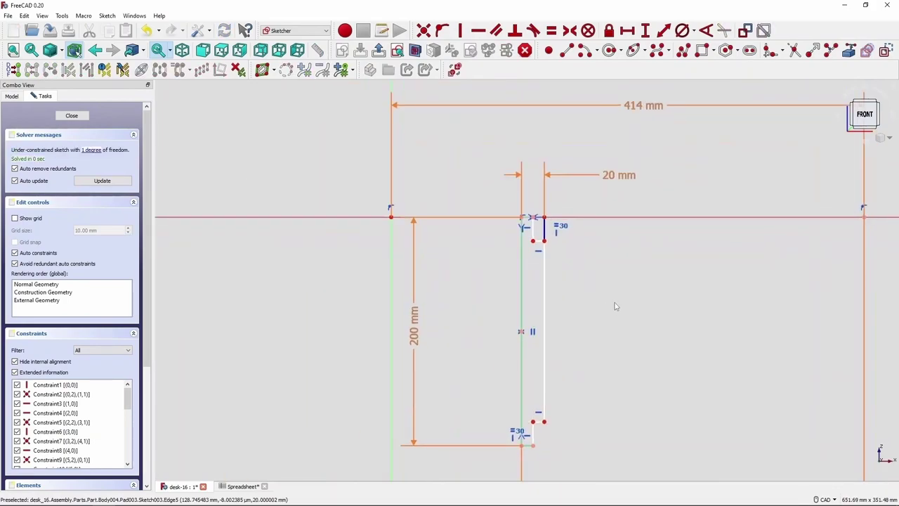
click(627, 31)
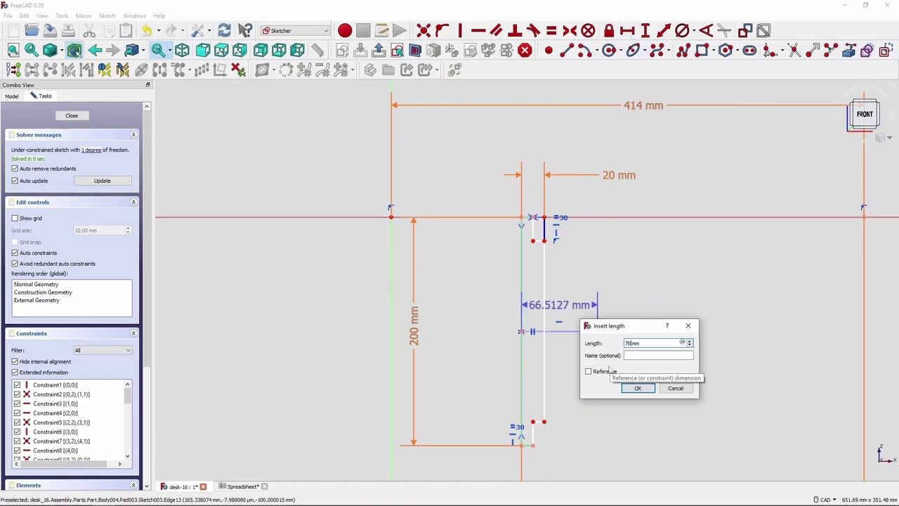
text(70)
key(Return)
click(554, 428)
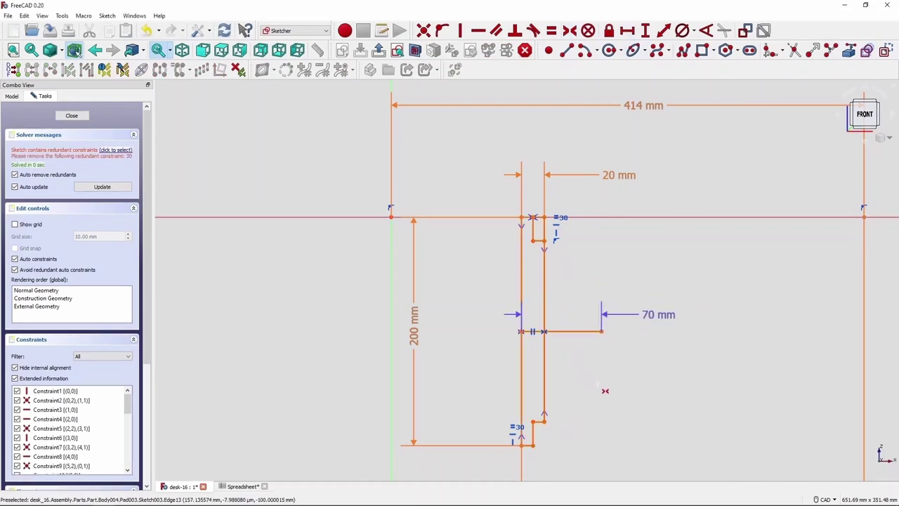
Close Sketch003 and return to the full desk assembly.
scroll(540, 439, up, 6)
scroll(587, 427, down, 1)
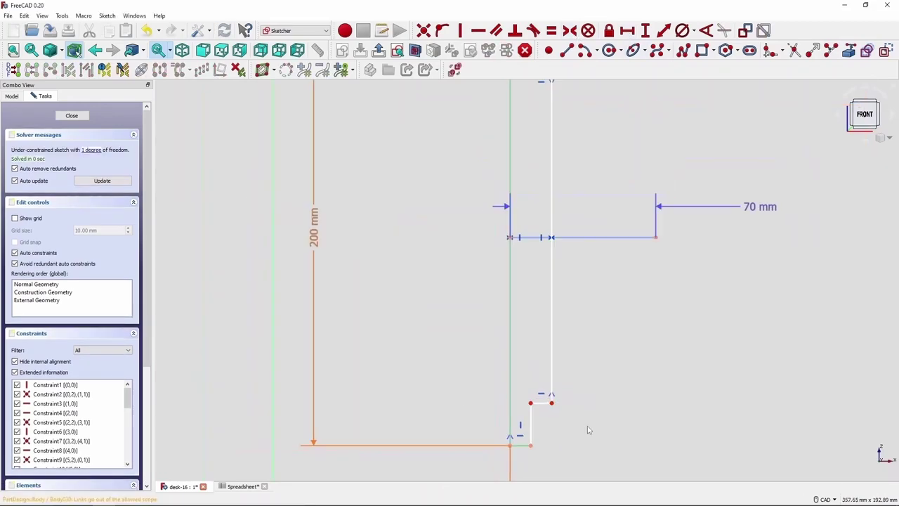
scroll(492, 394, down, 6)
click(12, 96)
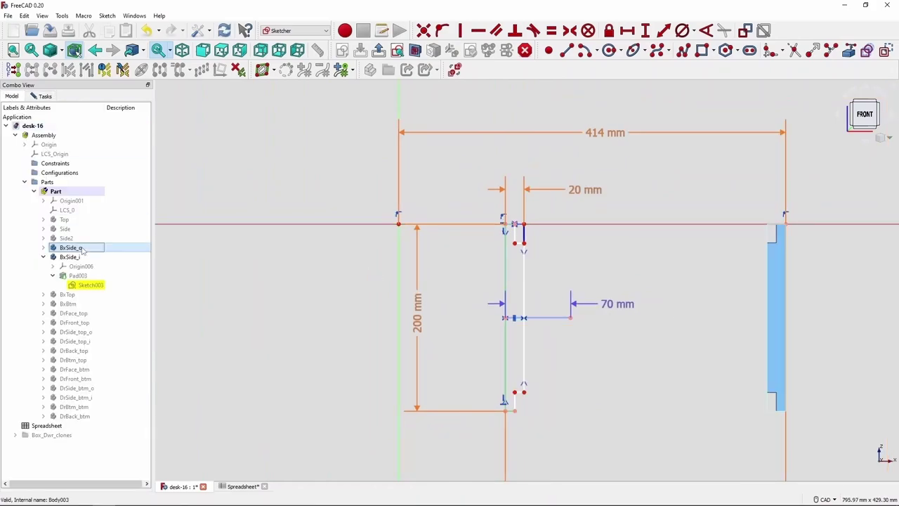
key(Escape)
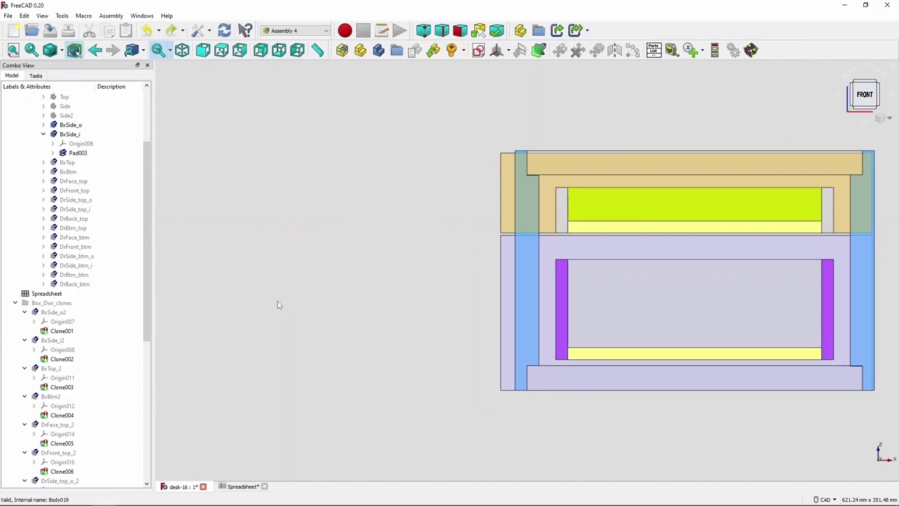
Undo the last change, set the box width to 286, and select the top width cell C2.
click(23, 16)
click(35, 26)
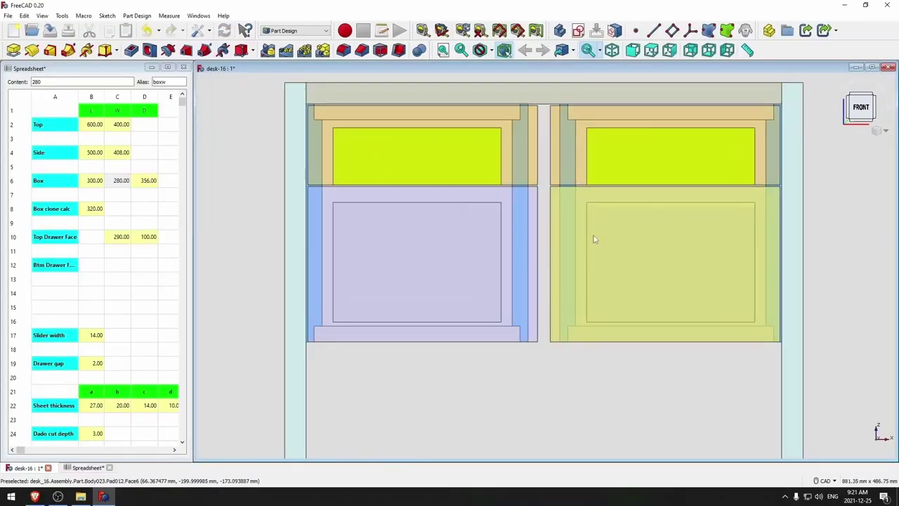
text(286)
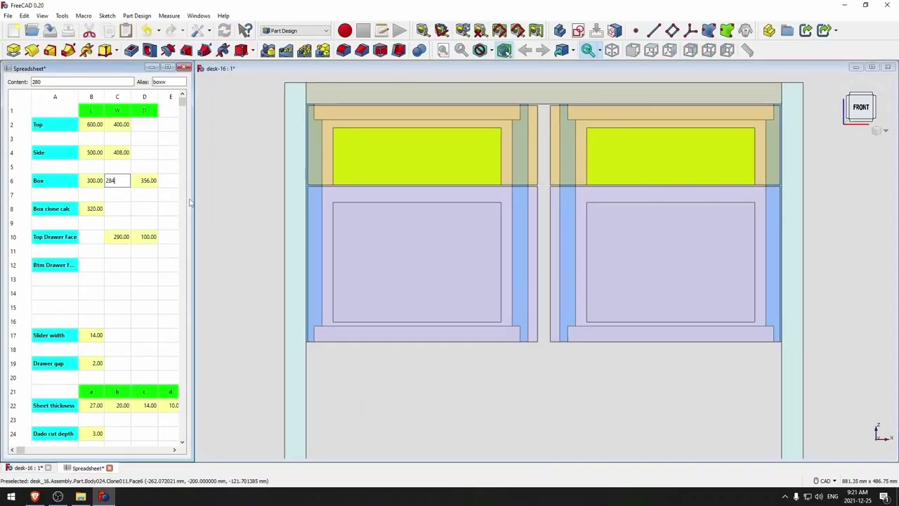
key(Return)
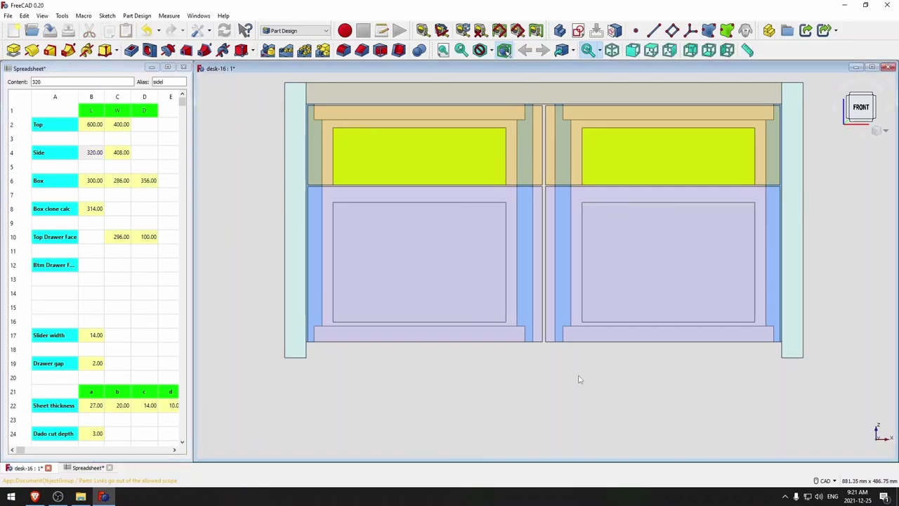
key(0)
click(121, 125)
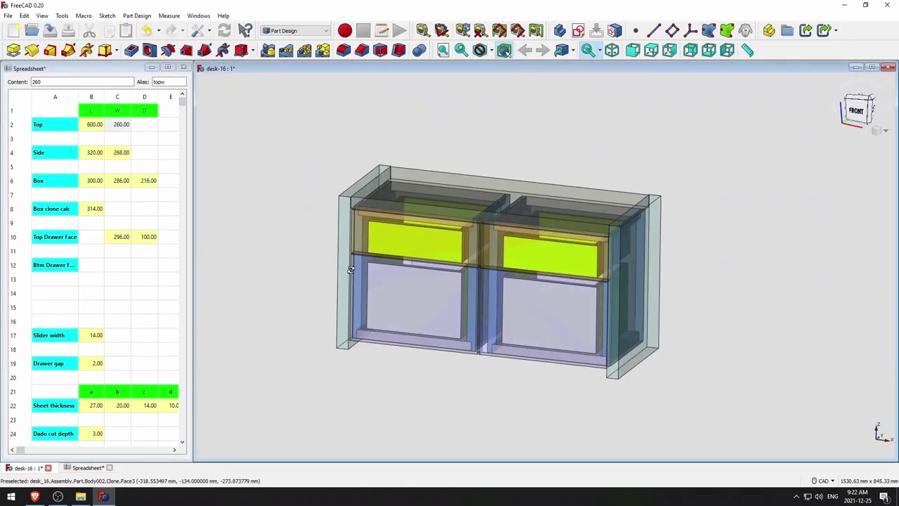